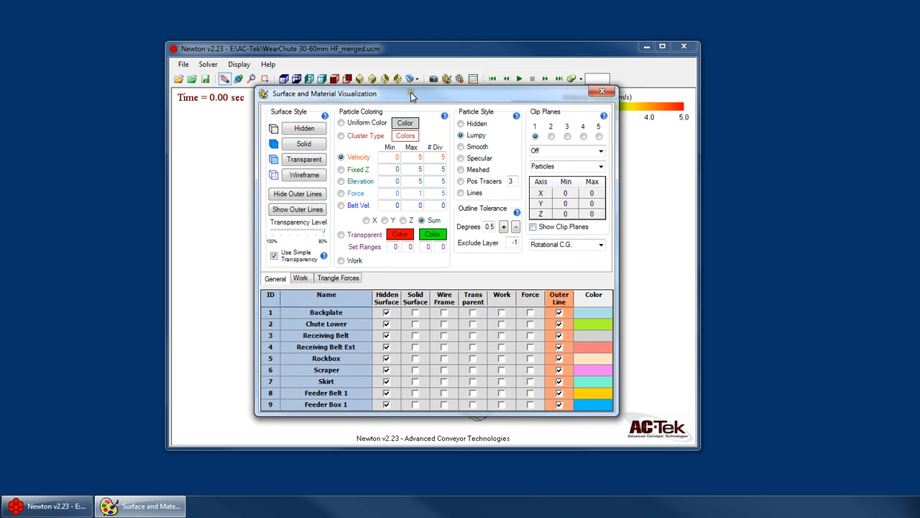
Step: Close the Surface and Material Visualization window and jump the playback to the last frame at 40.00 sec
left_click(602, 93)
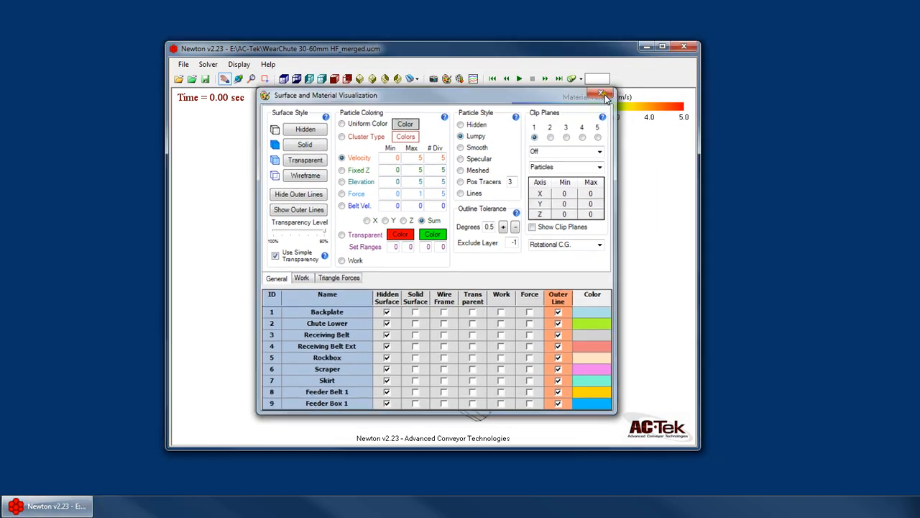
mouse_move(511, 51)
left_mouse_down()
mouse_move(494, 52)
mouse_move(512, 52)
left_mouse_up()
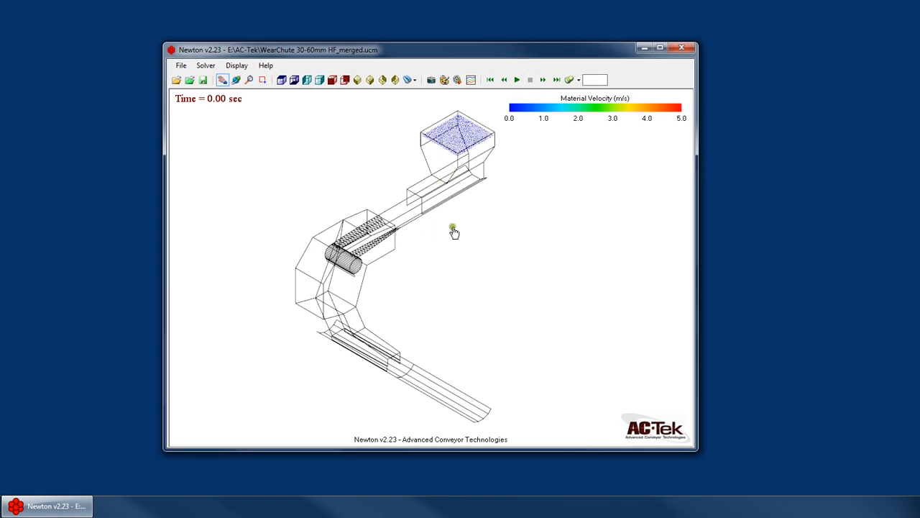
left_click(567, 80)
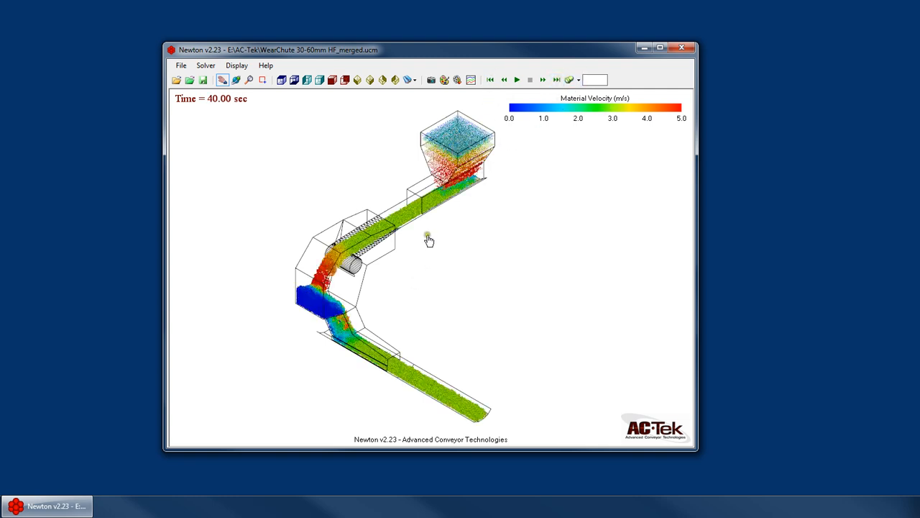
Step: Pan and zoom the whole conveyor model to examine how the particles are drawn while the view moves
right_click(427, 240)
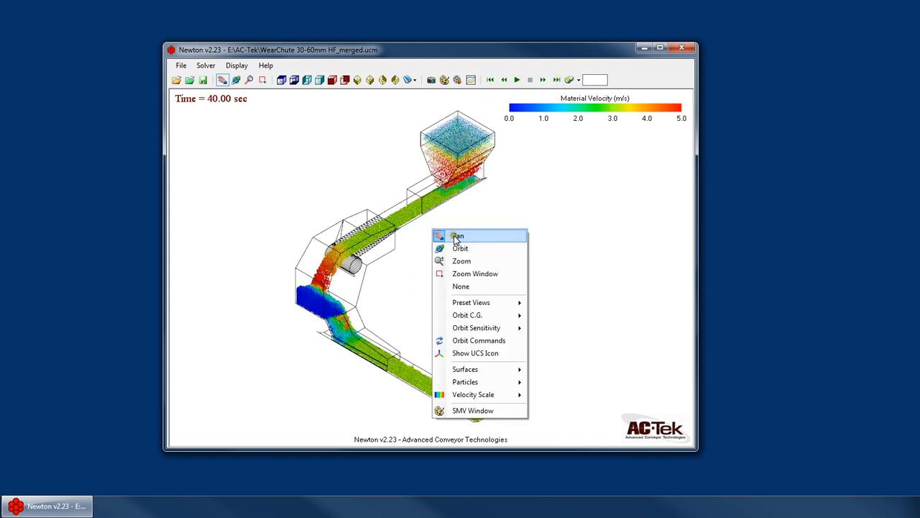
left_click(456, 238)
left_click(440, 250)
left_click_drag(441, 252, 411, 251)
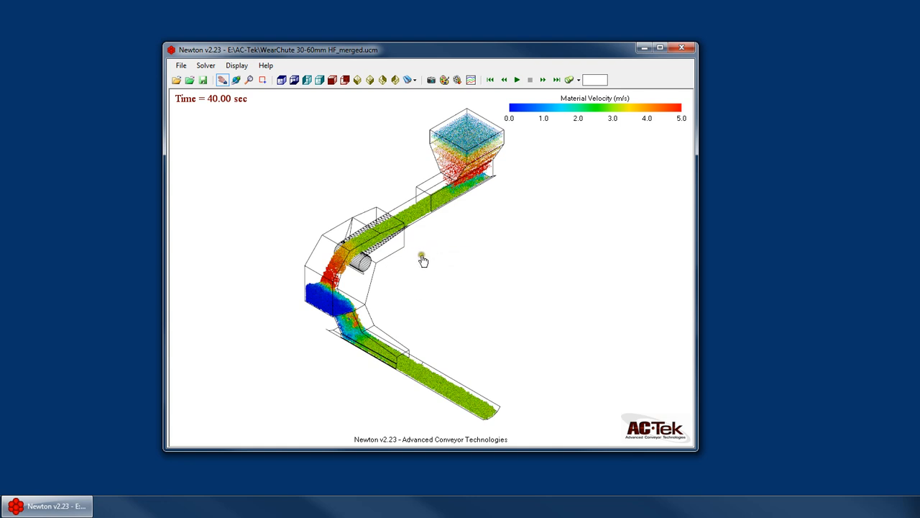
right_click(417, 260)
left_click(440, 282)
mouse_move(430, 261)
left_mouse_down()
mouse_move(422, 231)
mouse_move(421, 252)
left_mouse_up()
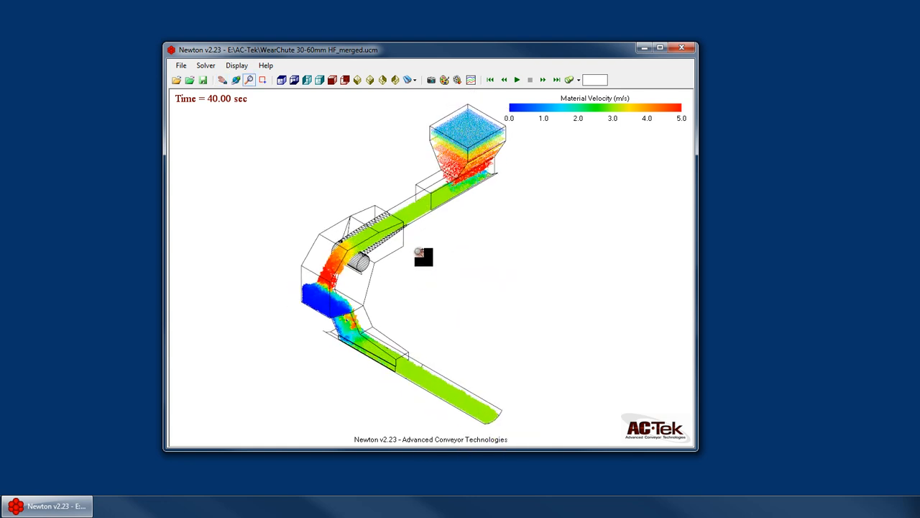
right_click(421, 252)
left_click(445, 259)
Step: Zoom in on the material falling in the chute to examine the individual particle clusters at close range
scroll(302, 294, "up", 5)
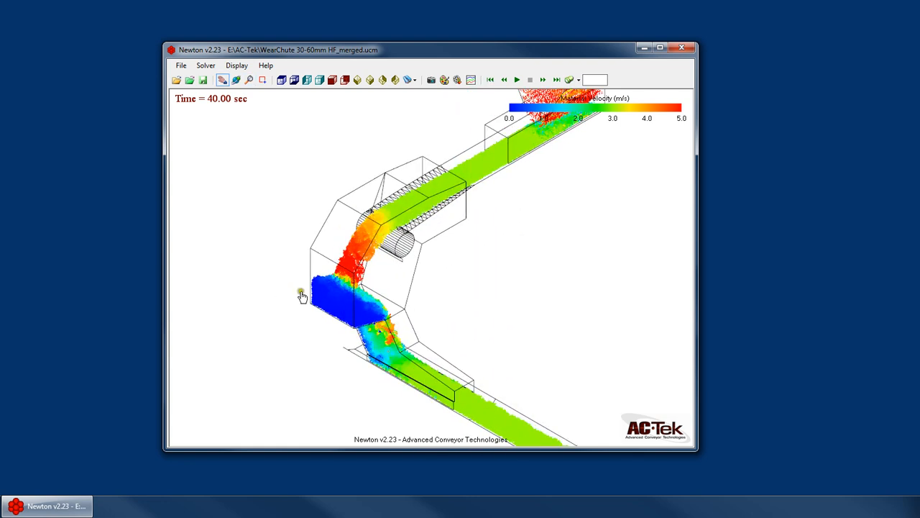
scroll(369, 336, "up", 3)
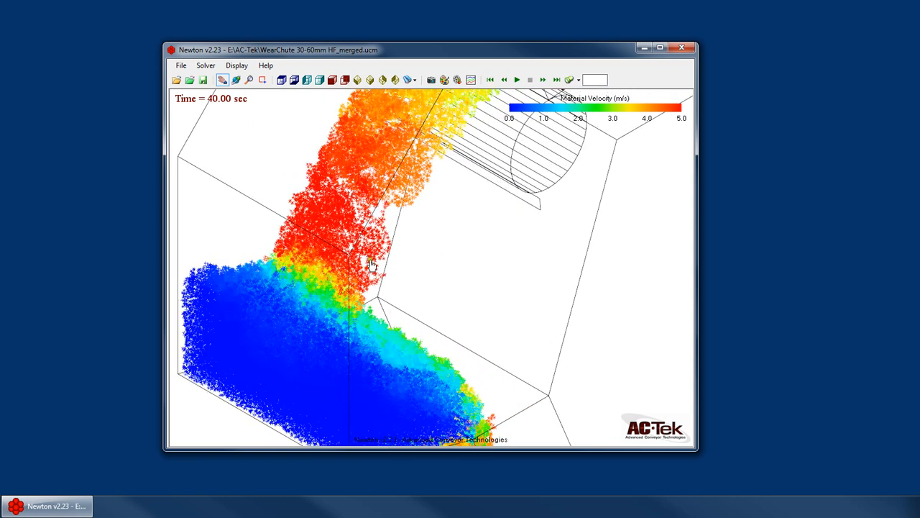
scroll(371, 265, "up", 3)
scroll(358, 271, "up", 3)
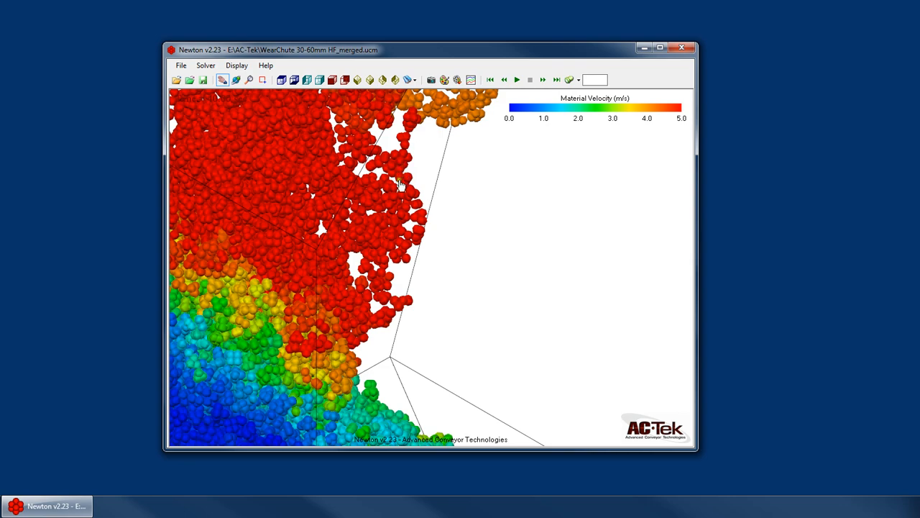
mouse_move(399, 179)
left_mouse_down()
mouse_move(407, 192)
mouse_move(388, 231)
mouse_move(397, 235)
mouse_move(383, 237)
left_mouse_up()
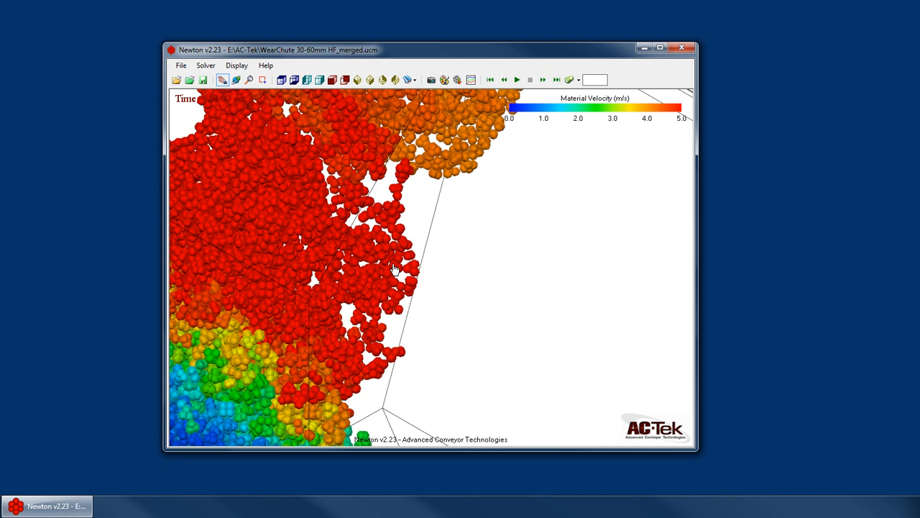
left_click_drag(402, 277, 392, 249)
scroll(377, 272, "down", 3)
Step: Disable degradation for the particles and pan the close-up to check how they are drawn during movement
right_click(408, 208)
left_click(434, 228)
right_click(394, 250)
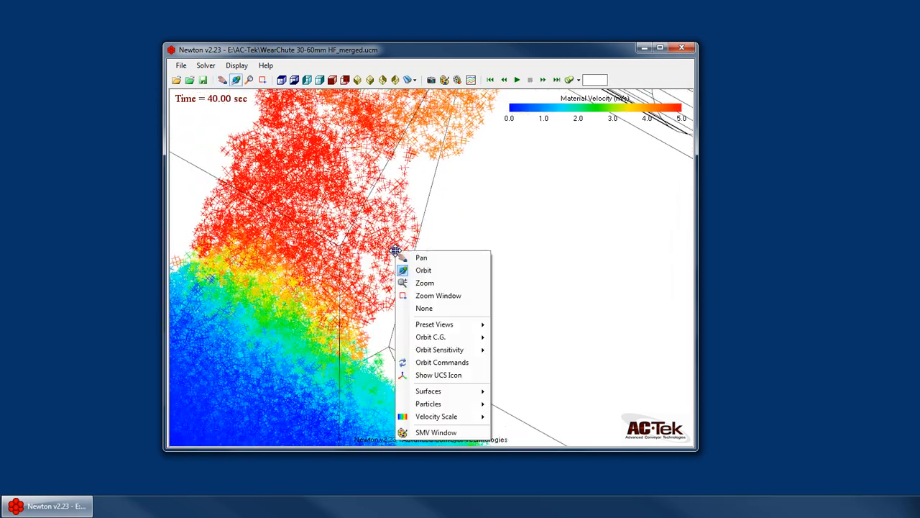
mouse_move(451, 403)
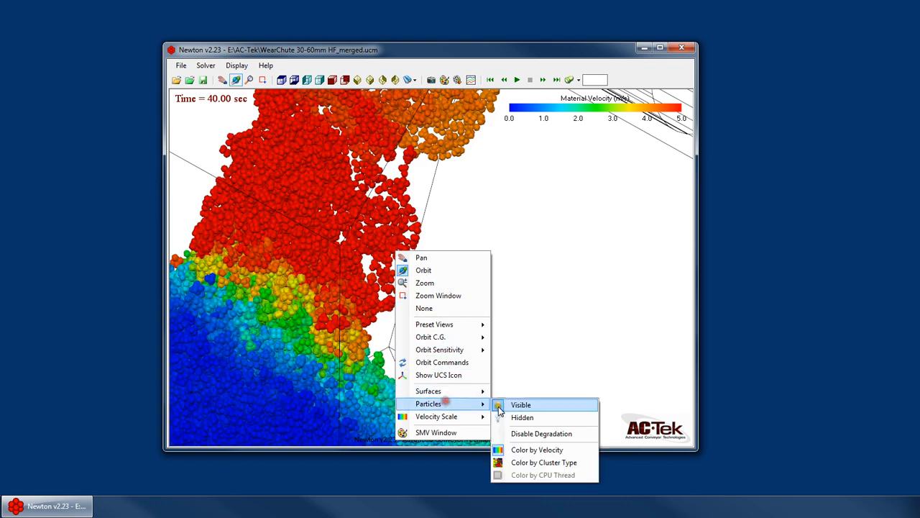
left_click(525, 432)
right_click(457, 207)
left_click(481, 213)
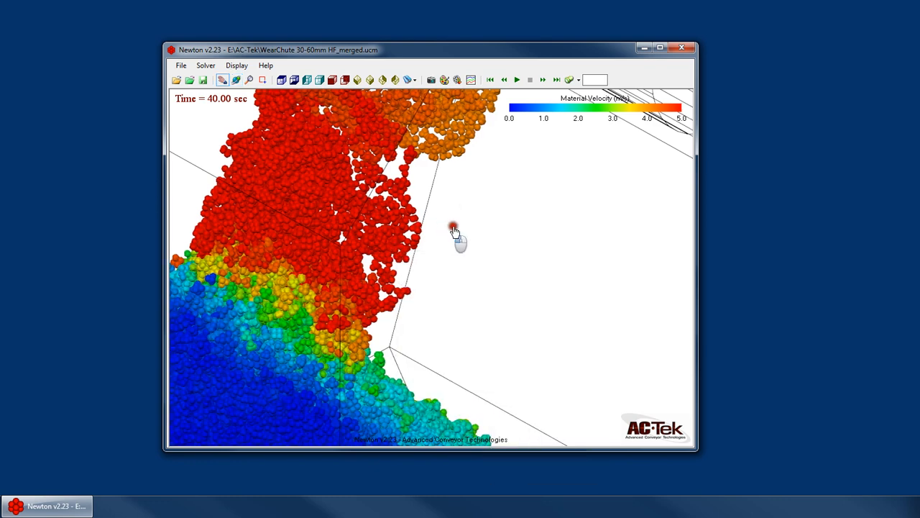
mouse_move(456, 234)
left_mouse_down()
mouse_move(486, 251)
mouse_move(454, 283)
mouse_move(389, 286)
mouse_move(392, 254)
mouse_move(449, 253)
mouse_move(441, 235)
left_mouse_up()
Step: Turn particle degradation back on
right_click(441, 236)
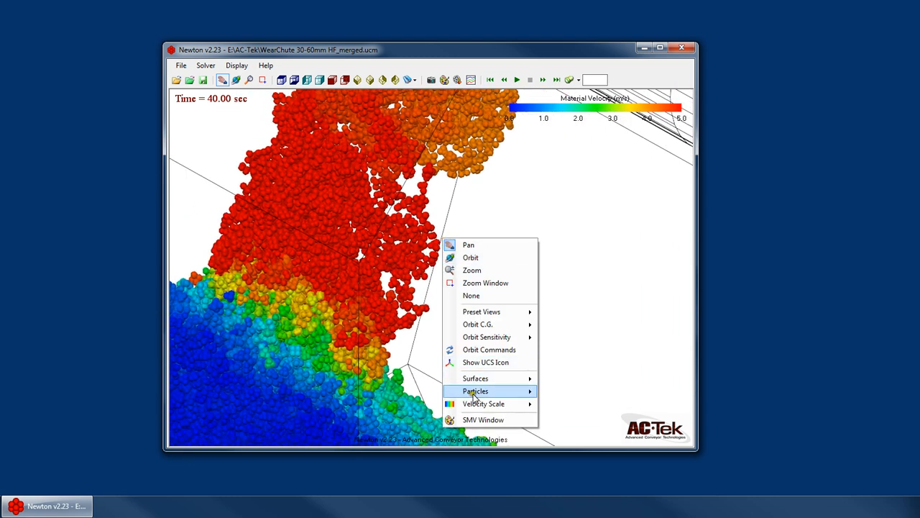
mouse_move(486, 390)
left_click(570, 423)
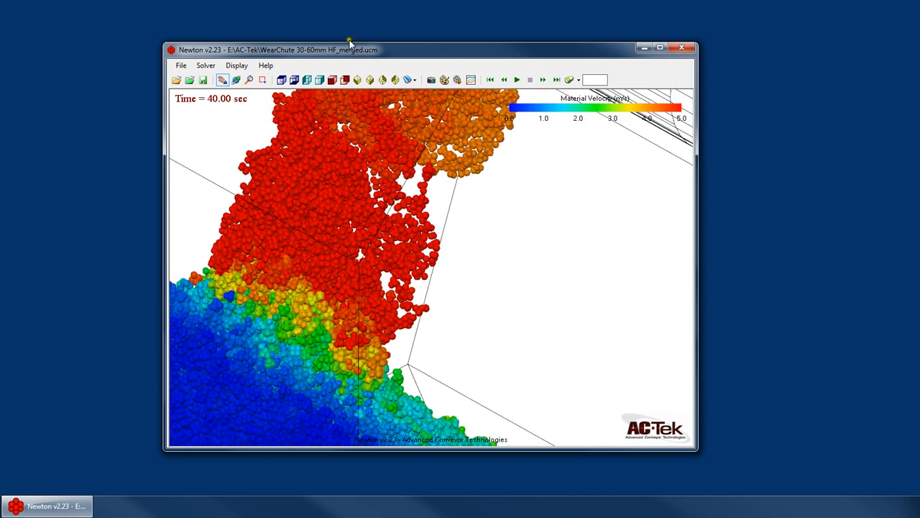
Step: Set the adaptive degradation for panning to Off in the rendering preferences and apply it
left_click(180, 65)
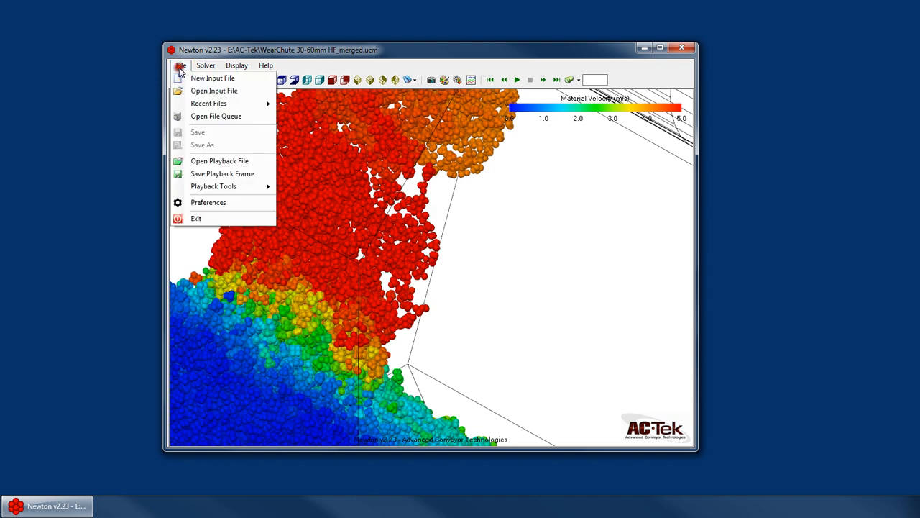
left_click(208, 203)
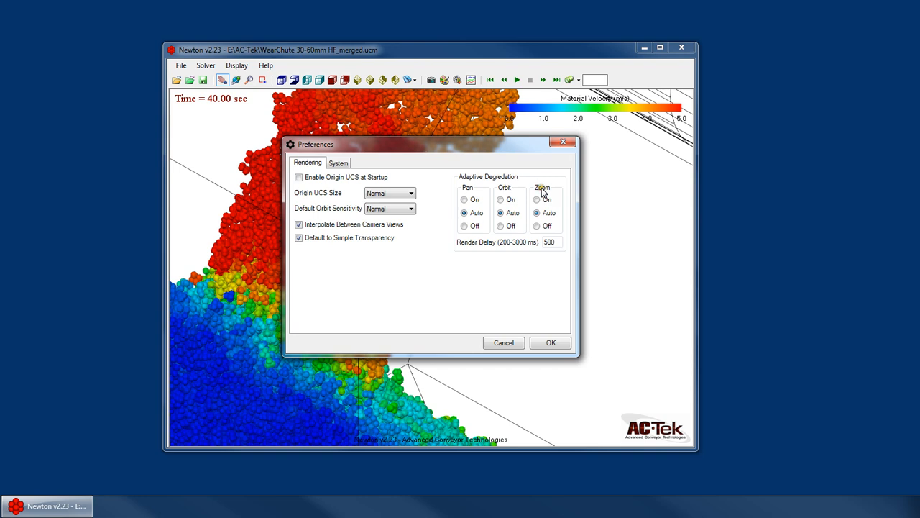
left_click(474, 202)
left_click(478, 212)
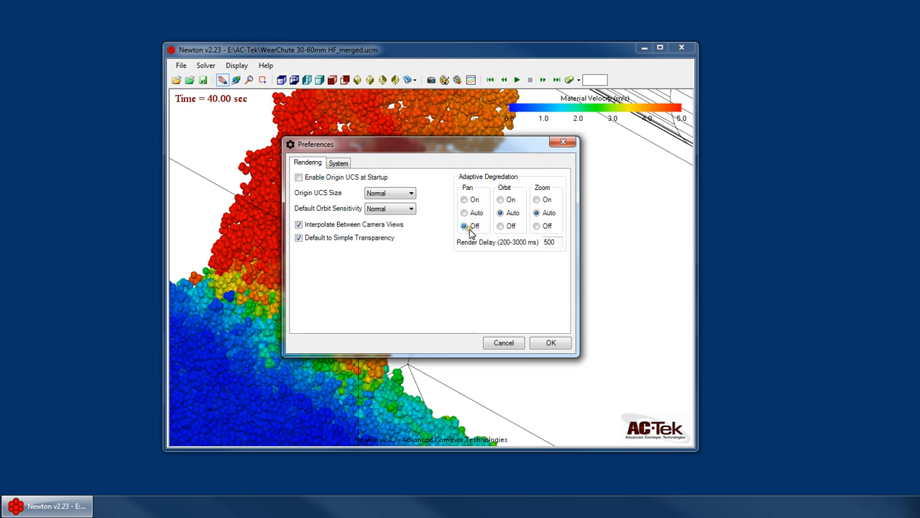
left_click(557, 343)
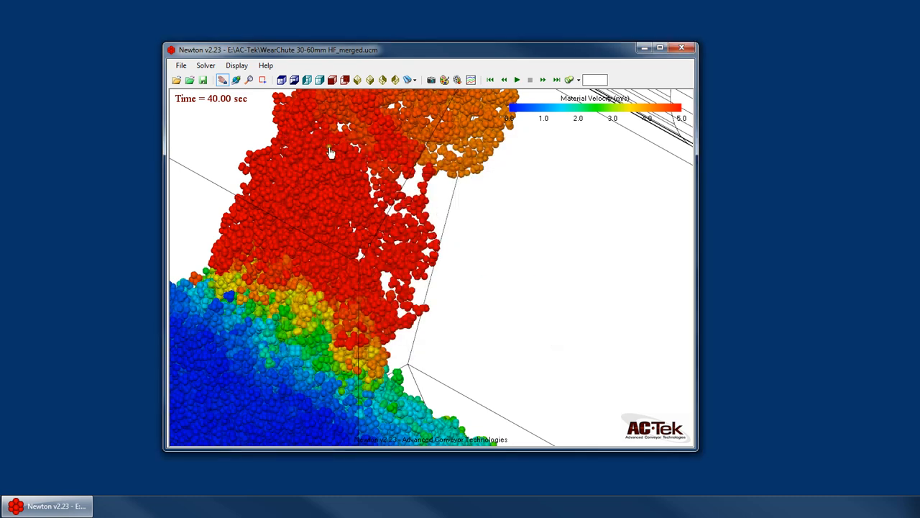
Step: Pan, orbit and zoom the close-up of the falling material to compare particle rendering in each view mode
left_click(224, 81)
left_click(223, 80)
left_click_drag(391, 229, 471, 232)
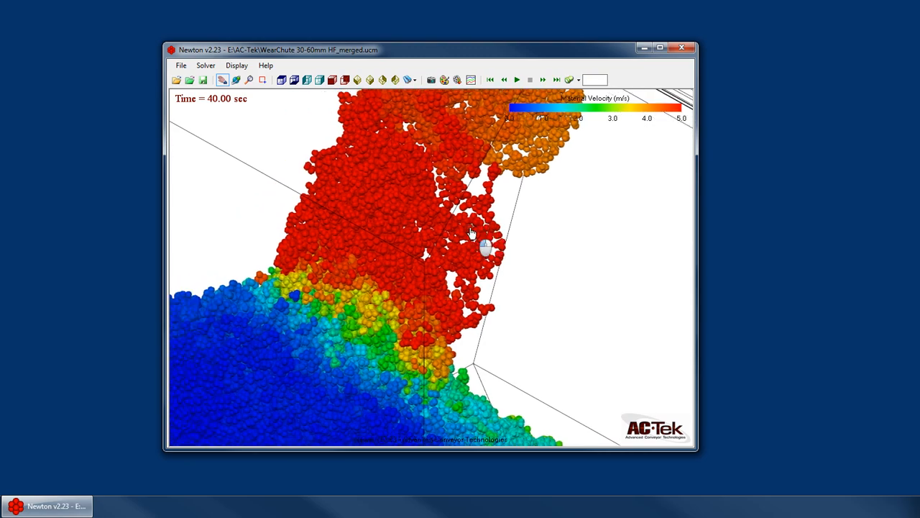
left_click(235, 80)
mouse_move(278, 100)
left_mouse_down()
mouse_move(431, 209)
mouse_move(306, 148)
left_mouse_up()
left_click(249, 79)
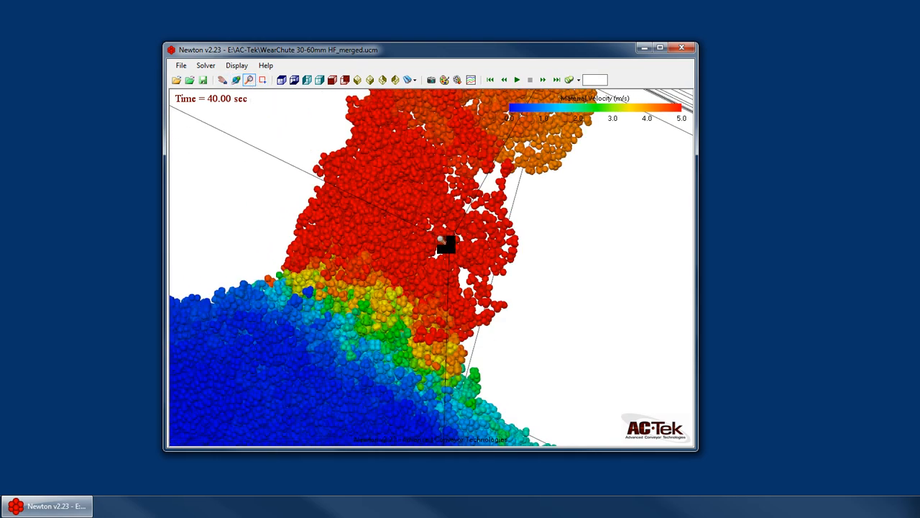
left_click_drag(435, 243, 436, 254)
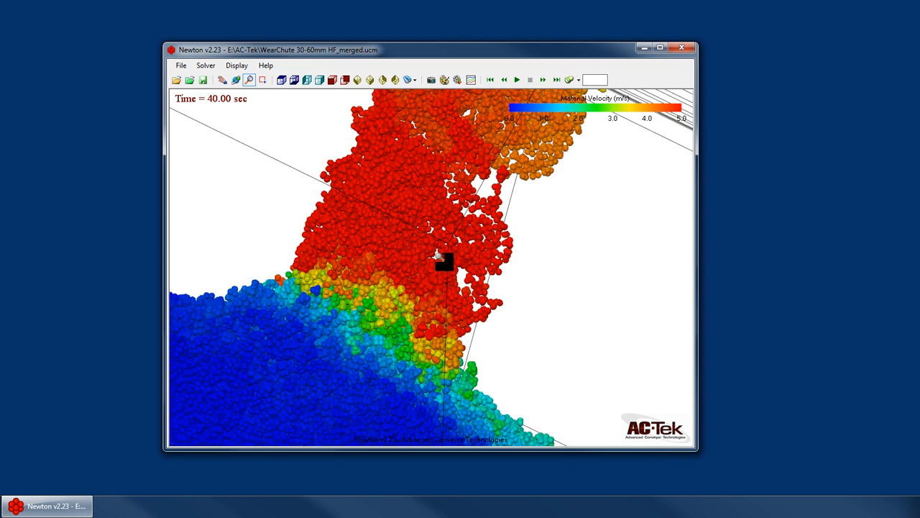
left_click(223, 79)
left_click(248, 80)
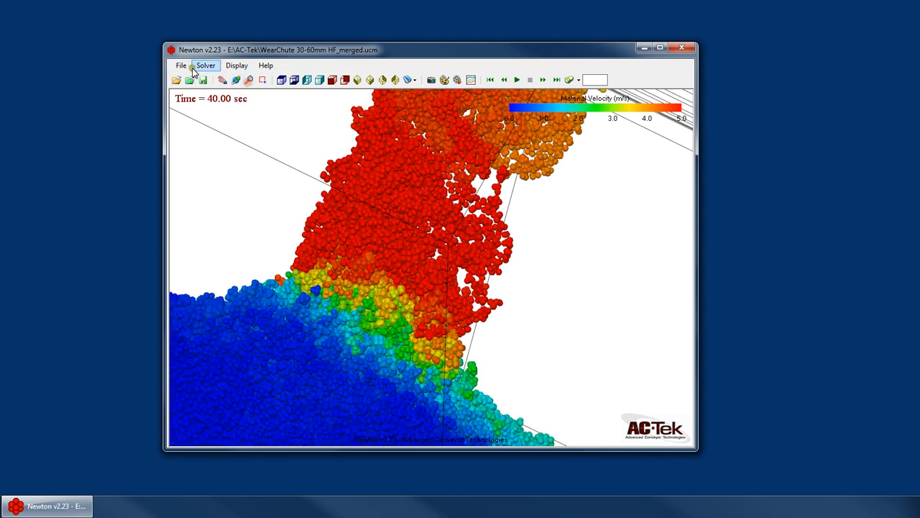
Step: Restore the Auto adaptive degradation mode for panning in the rendering preferences and check the render delay setting
left_click(181, 65)
left_click(231, 209)
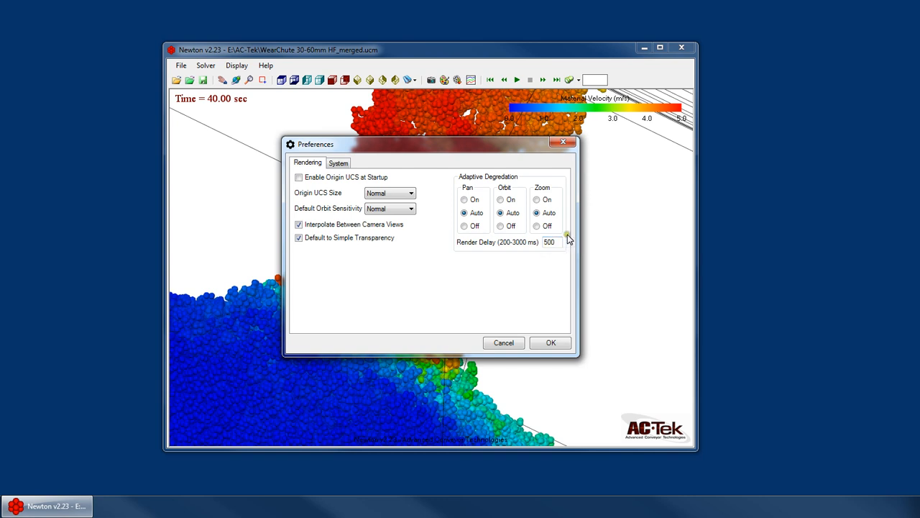
left_click(554, 245)
double_click(550, 241)
left_click(561, 241)
left_click_drag(560, 241, 519, 246)
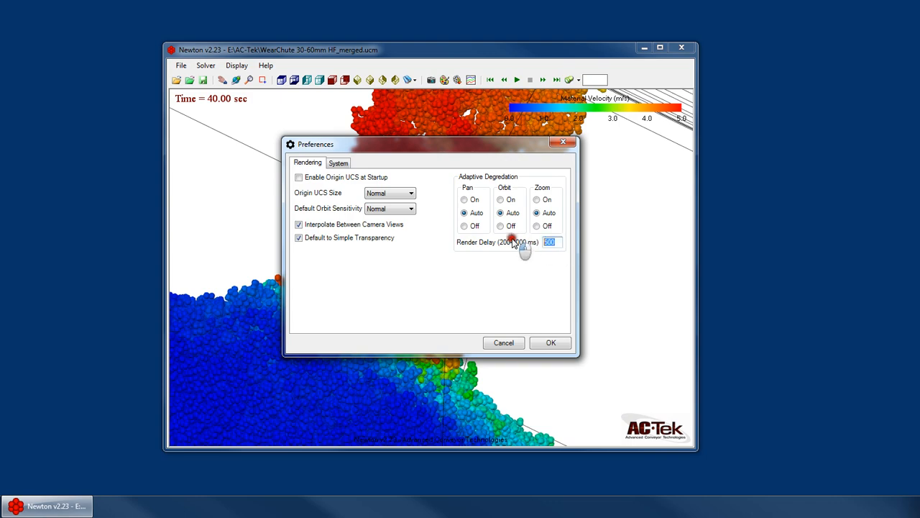
left_click(558, 343)
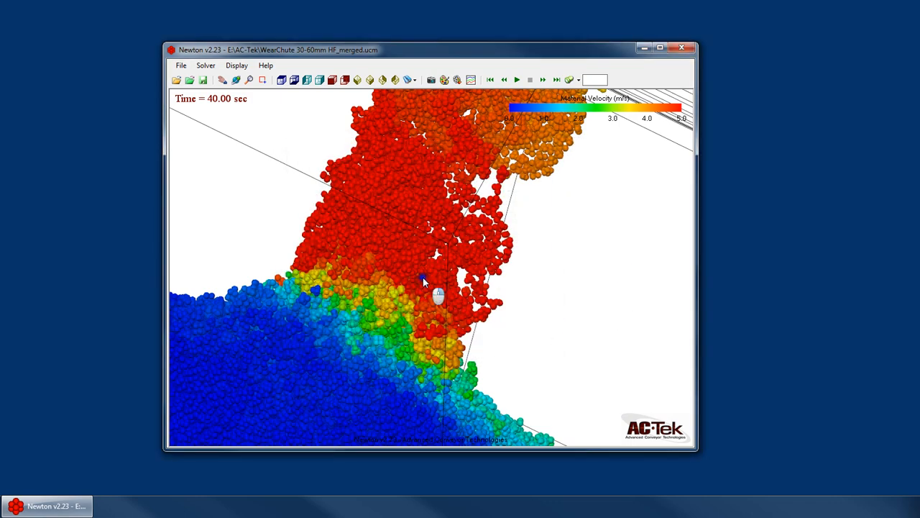
Step: Orbit the close-up briefly, and restore a preset isometric view showing the whole conveyor with the feeder box uppermost
right_click(423, 276)
left_click(457, 297)
left_click_drag(481, 316, 440, 284)
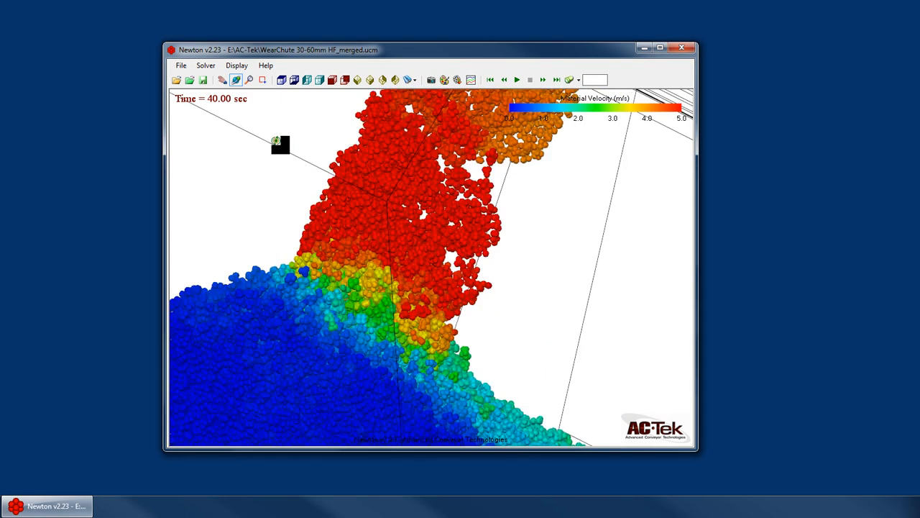
left_click(369, 79)
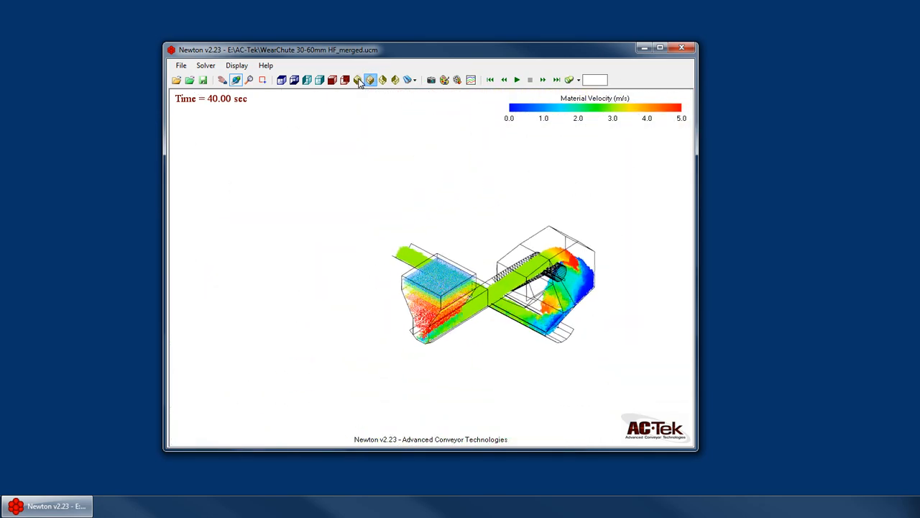
left_click(395, 79)
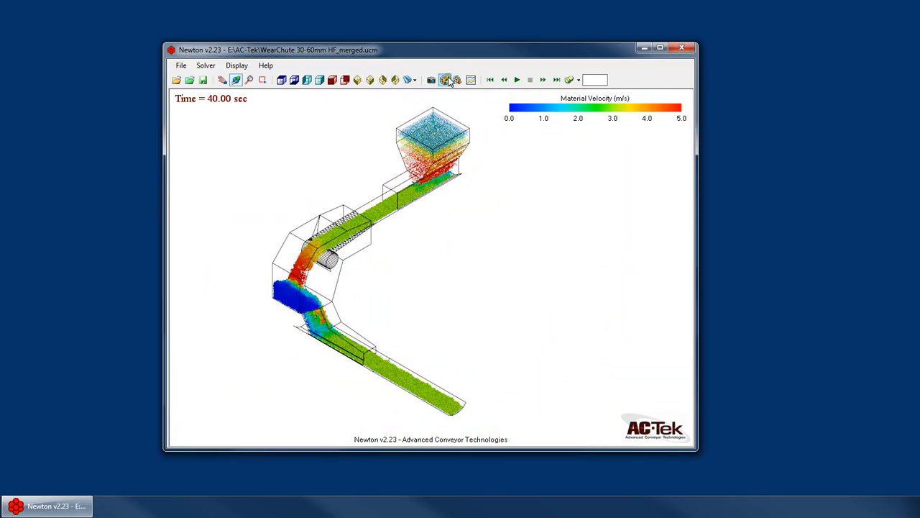
Step: Open the Surface and Material Visualization window and arrange it side by side with the model window
left_click(446, 79)
left_click_drag(414, 96, 651, 104)
left_click_drag(537, 51, 406, 50)
left_click_drag(676, 109, 731, 97)
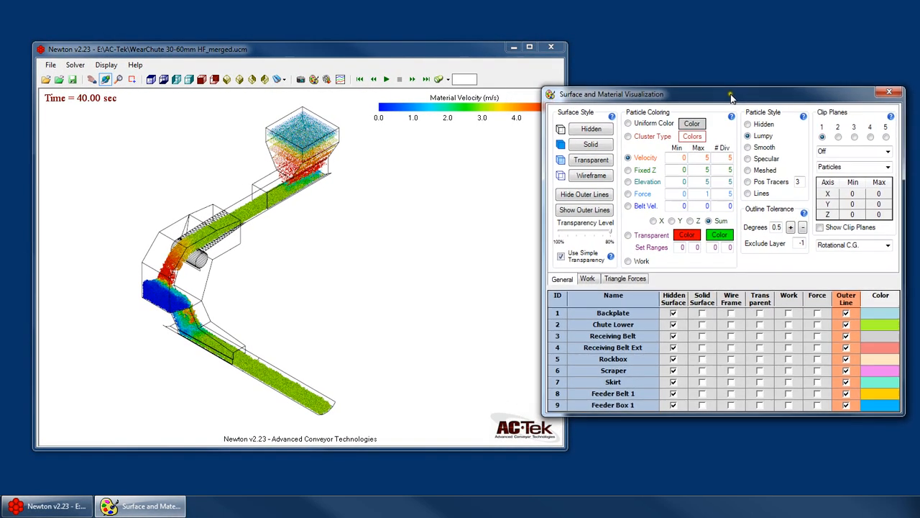
left_click_drag(448, 50, 425, 49)
left_click_drag(714, 97, 712, 96)
Step: Review the quick surface display options of the model alongside the surface styles in the visualization window
left_click(601, 143)
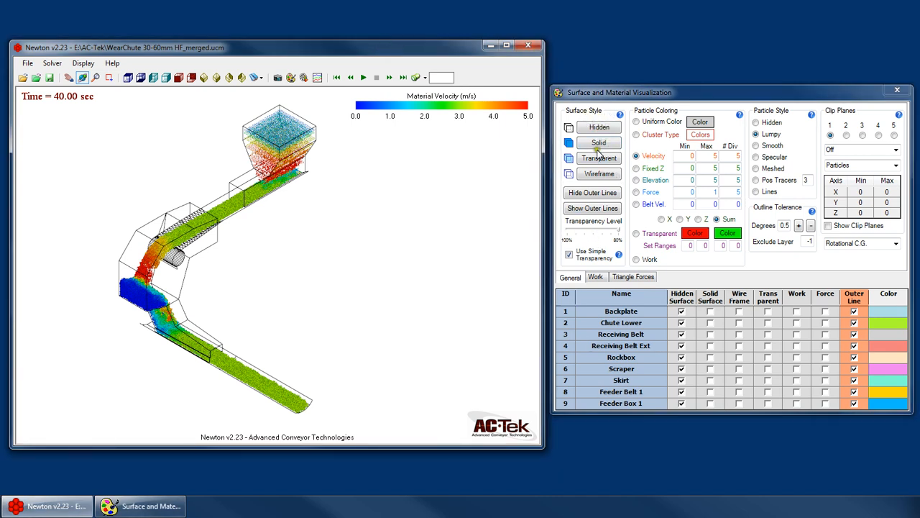
right_click(292, 176)
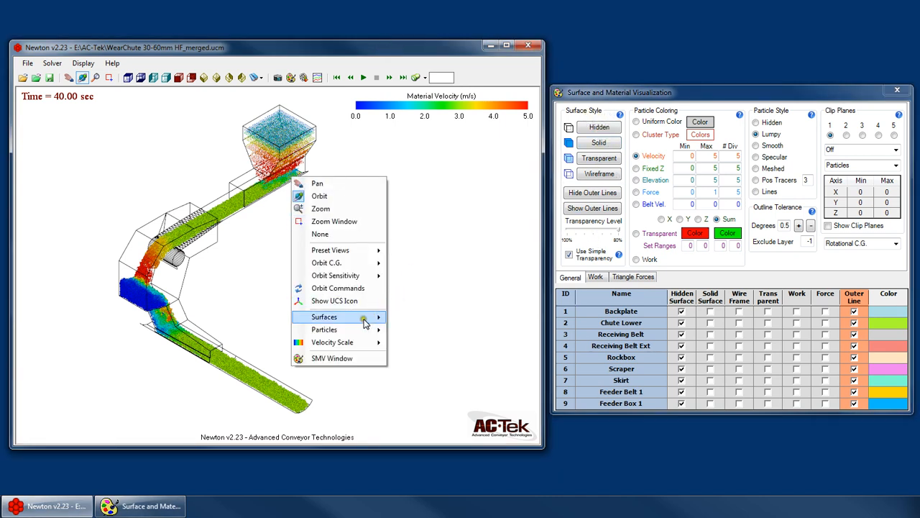
mouse_move(366, 324)
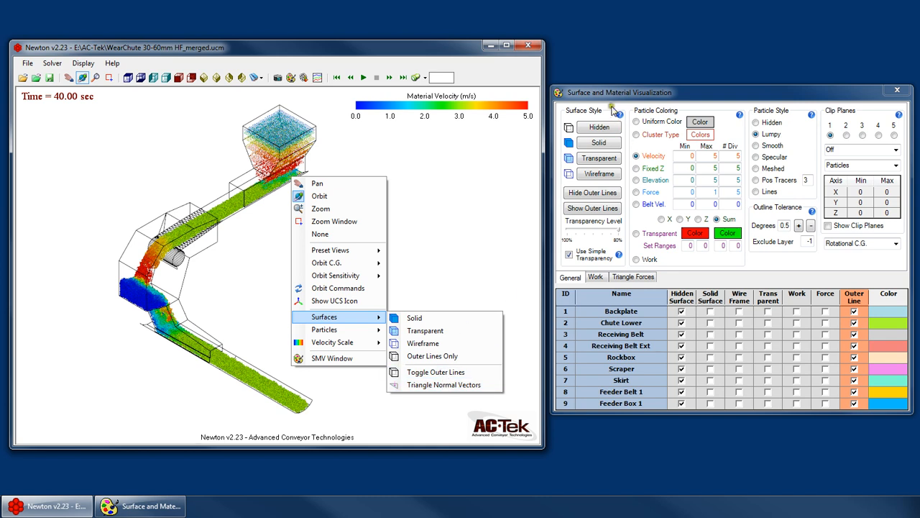
left_click(612, 108)
Step: Return the playback to the first frame at 0.00 sec and apply the Hidden surface style to all surfaces
left_click(337, 77)
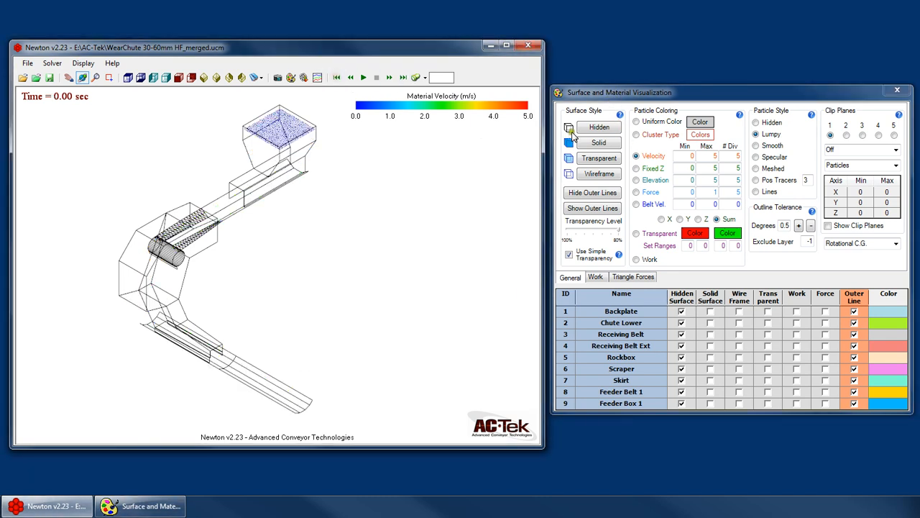
left_click(602, 128)
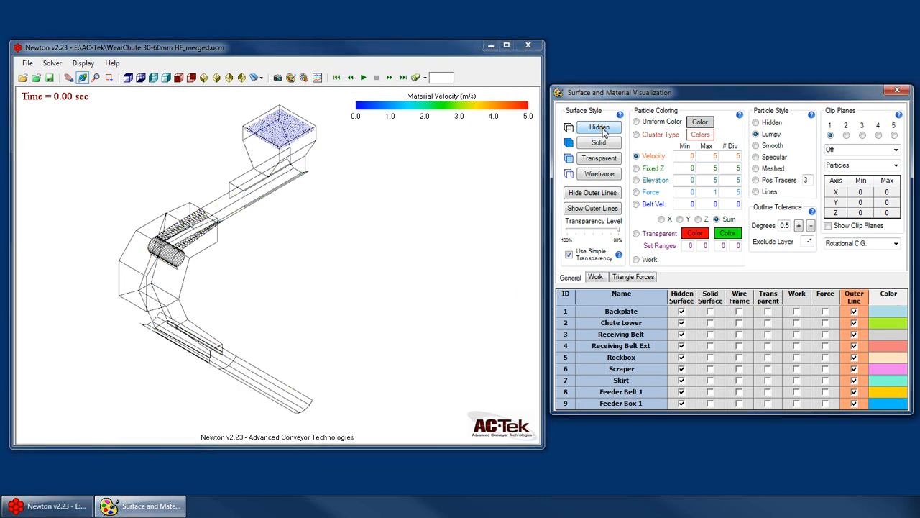
Step: Cycle all surfaces through the Solid, Transparent and Wireframe styles, finishing with Transparent
left_click(603, 142)
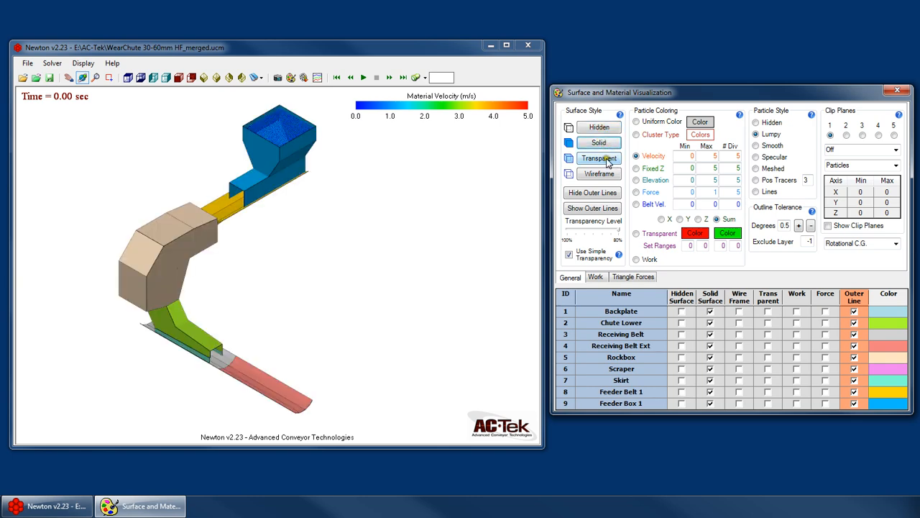
left_click(607, 160)
left_click(607, 174)
left_click(599, 159)
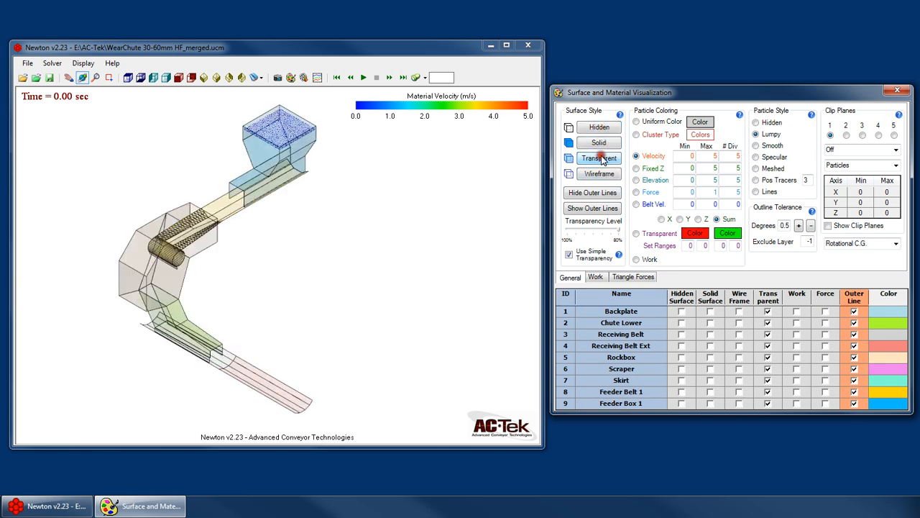
Step: Hide and redisplay the outer lines of all surfaces, and try the transparency level adjustment
left_click(593, 192)
left_click(604, 208)
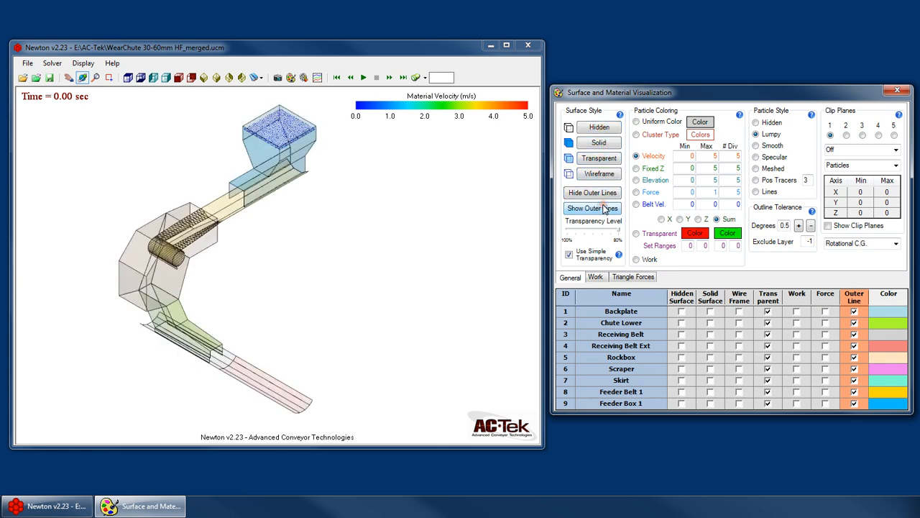
mouse_move(618, 233)
left_mouse_down()
mouse_move(566, 236)
mouse_move(626, 234)
left_mouse_up()
Step: Hide the outer lines of all surfaces, with the rockbox and feeder belt pulley in close-up
left_click(401, 316)
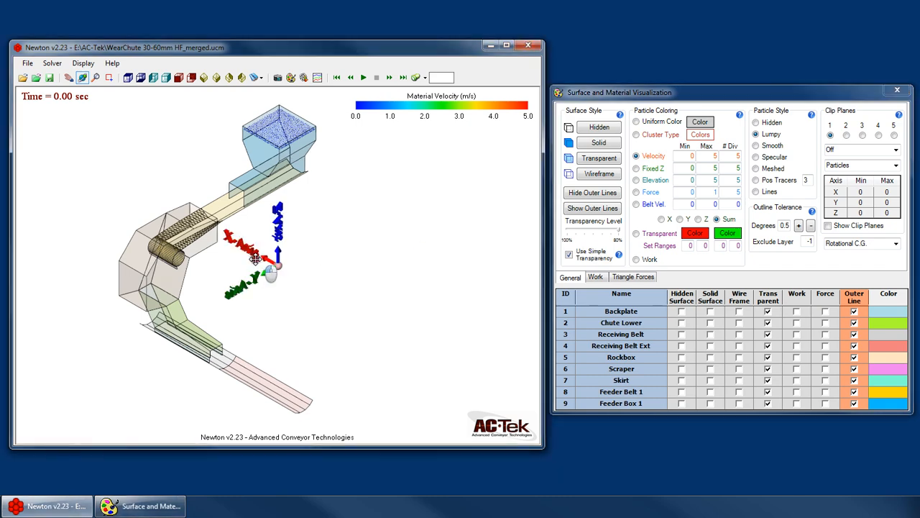
scroll(401, 317, "down", 4)
scroll(275, 307, "up", 5)
middle_click_drag(275, 307, 344, 267)
scroll(338, 286, "up", 5)
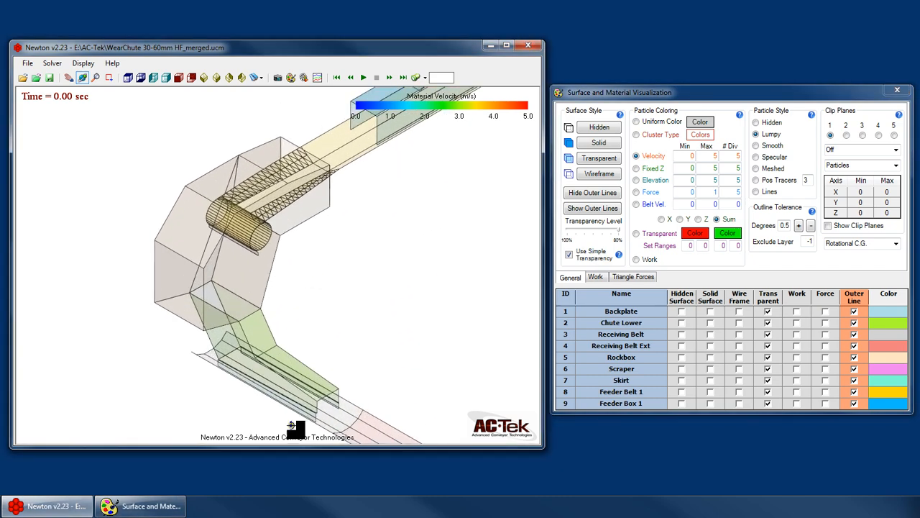
left_click_drag(309, 434, 291, 389)
scroll(237, 232, "up", 5)
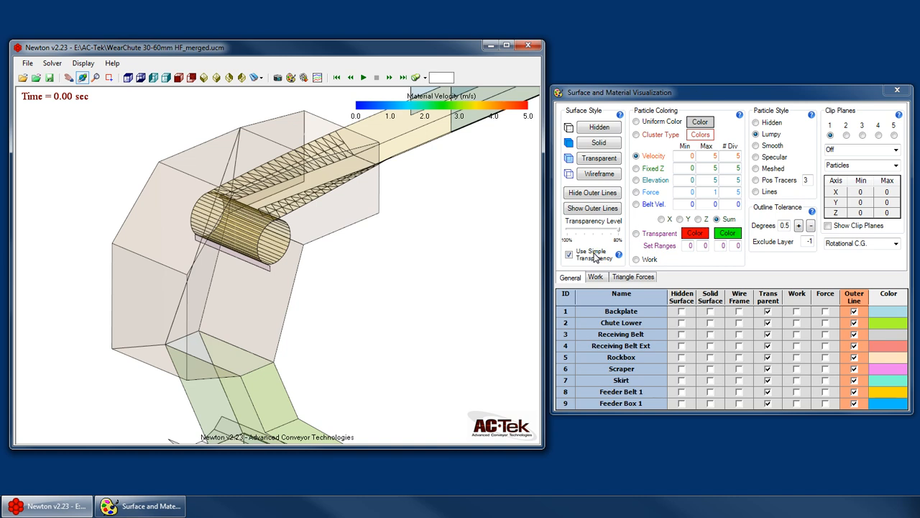
left_click(594, 194)
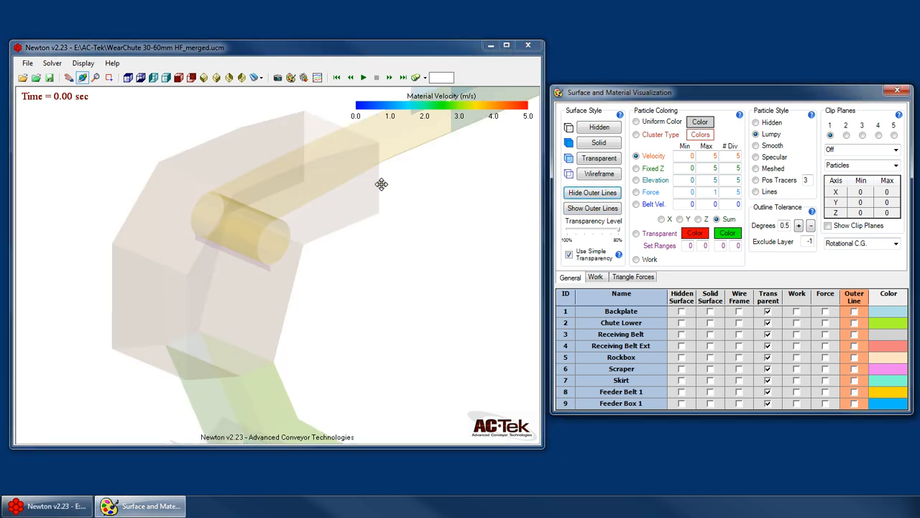
Step: Toggle simple transparency off and on repeatedly to compare the rendering of the feeder belt pulley, leaving it on
left_click(259, 256)
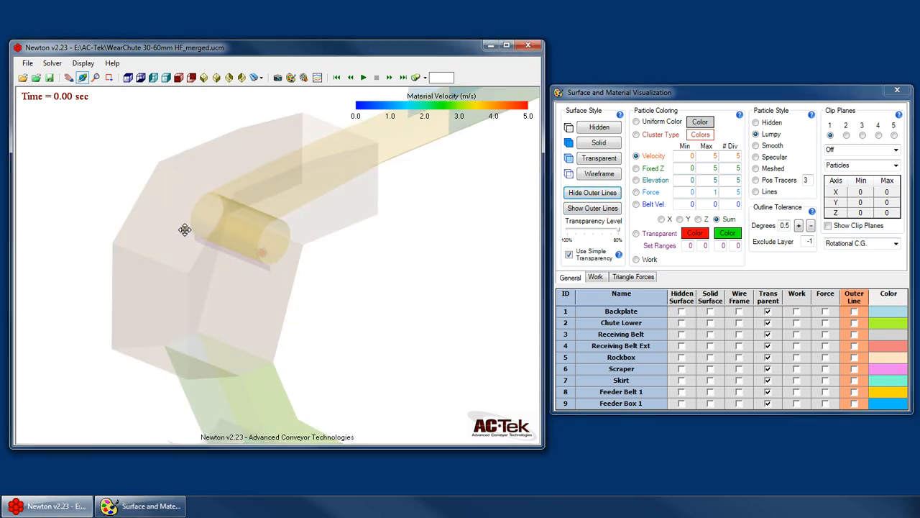
scroll(219, 255, "up", 2)
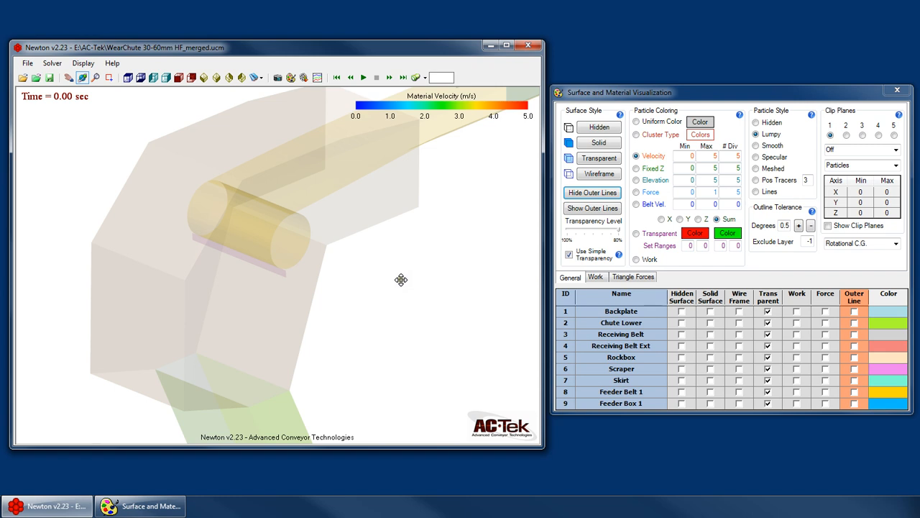
left_click(584, 252)
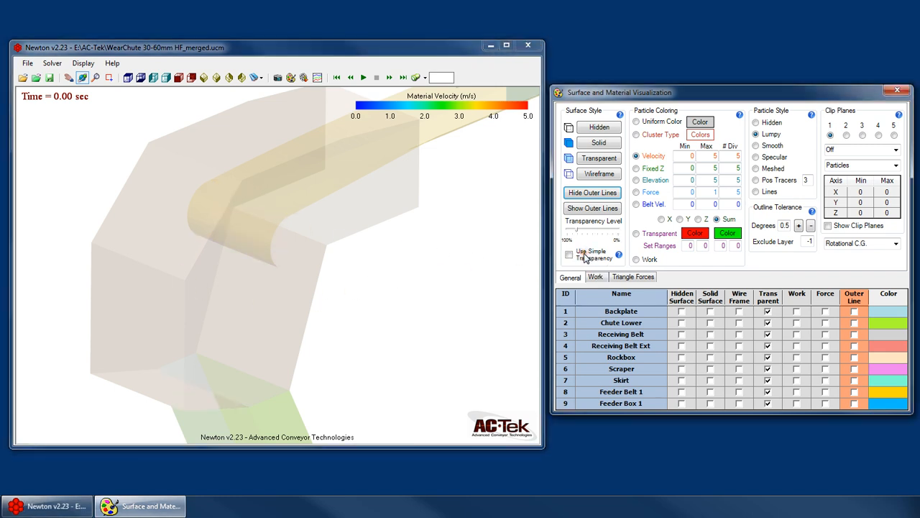
left_click(584, 253)
left_click(584, 252)
left_click(590, 253)
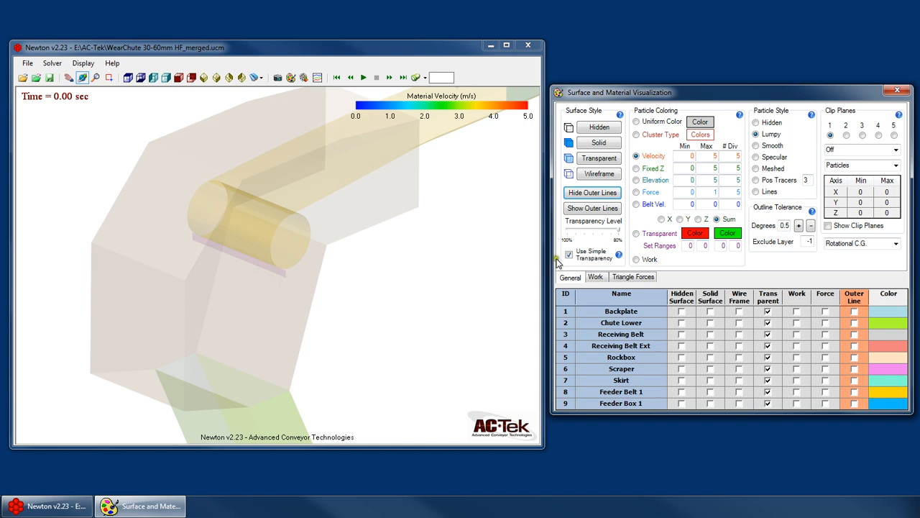
left_click(594, 256)
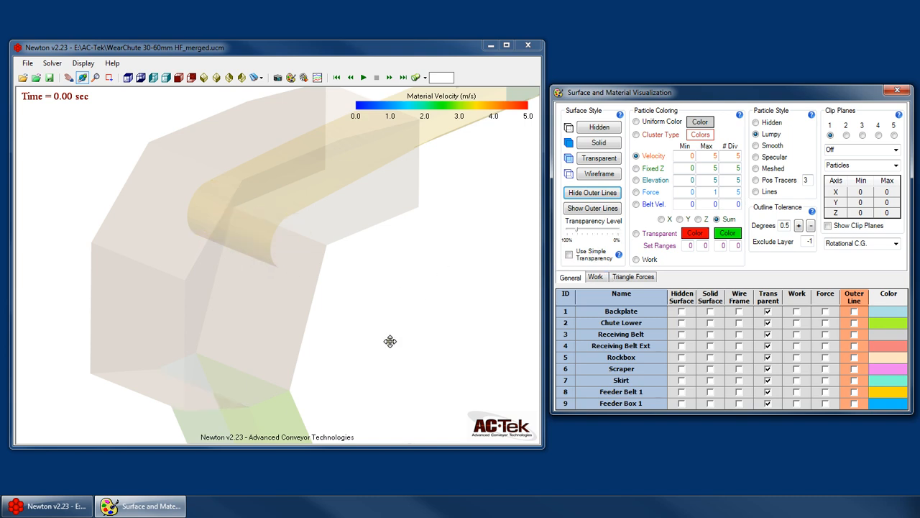
mouse_move(376, 372)
left_mouse_down()
mouse_move(308, 327)
mouse_move(192, 317)
mouse_move(288, 316)
mouse_move(310, 326)
mouse_move(208, 321)
mouse_move(376, 355)
left_mouse_up()
left_click(587, 254)
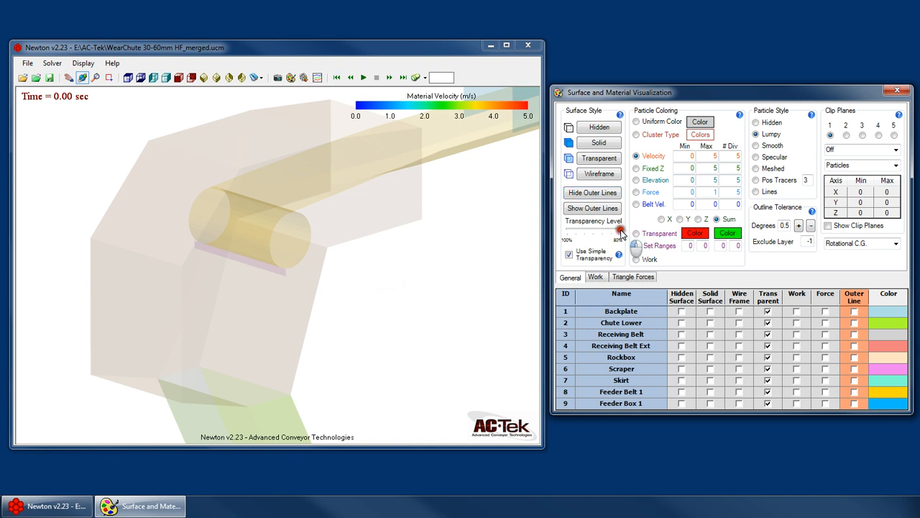
Step: Try the transparency level adjustment with simple transparency on and off, leaving simple transparency enabled
mouse_move(617, 231)
left_mouse_down()
mouse_move(571, 228)
mouse_move(625, 234)
left_mouse_up()
left_click(569, 254)
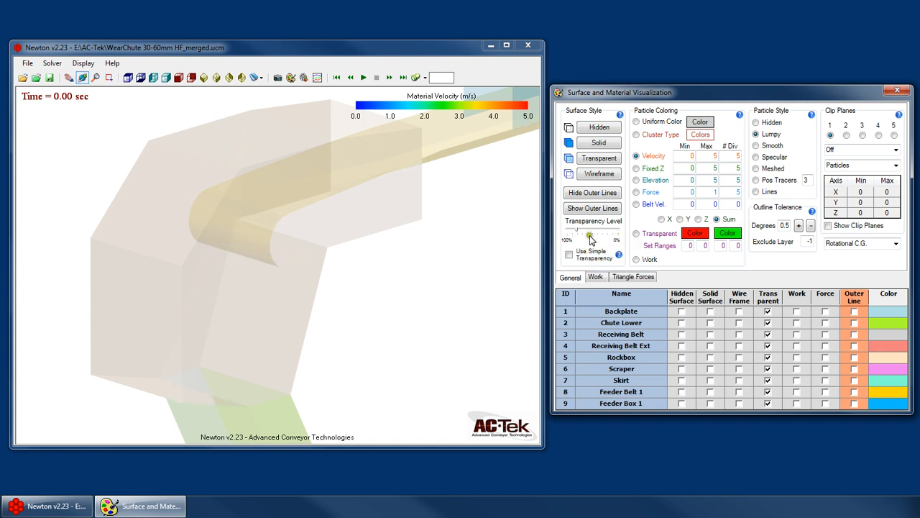
left_click_drag(576, 231, 635, 233)
left_click(586, 251)
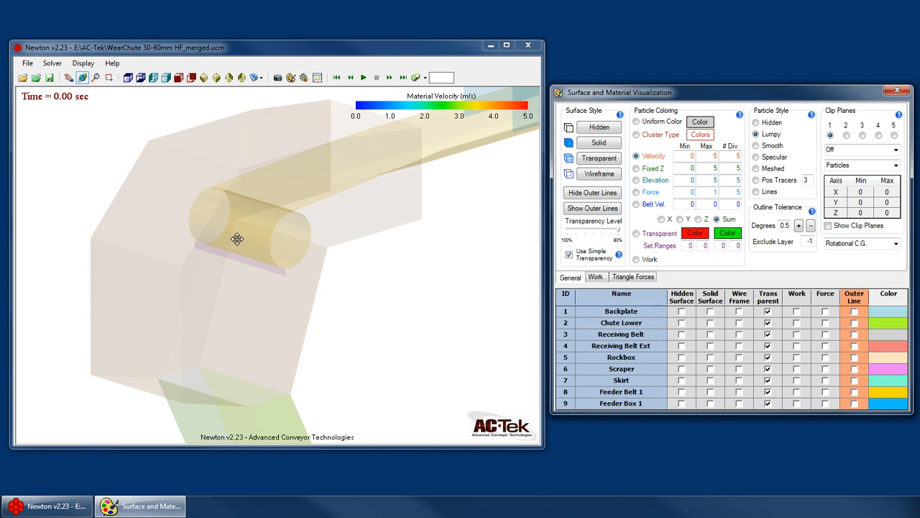
left_click(594, 258)
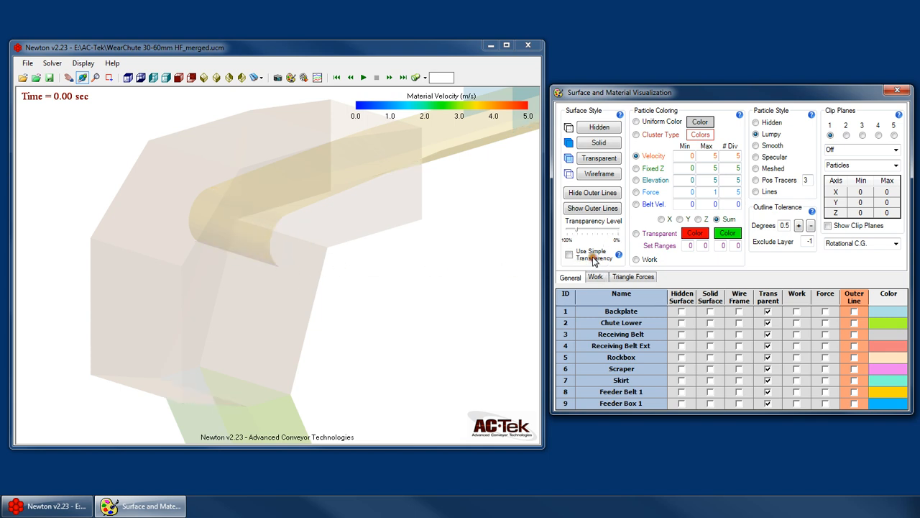
left_click(593, 257)
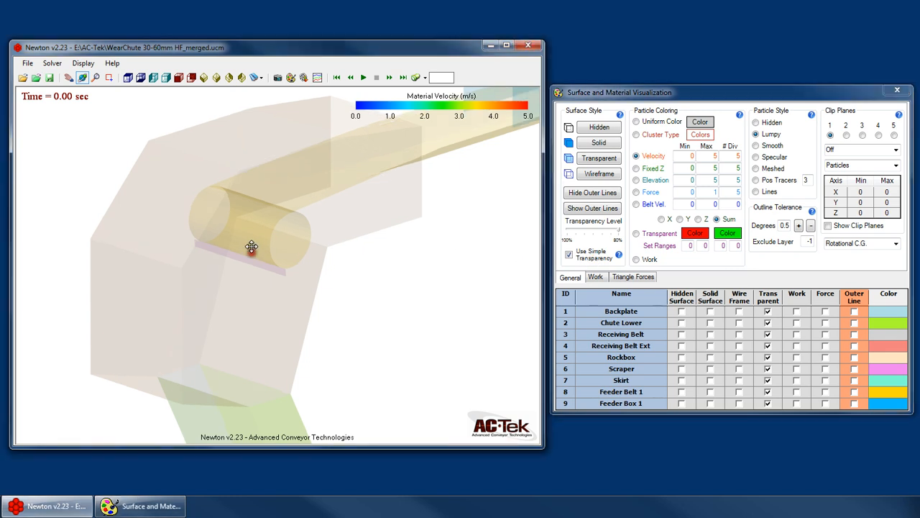
Step: Show the outer lines of all surfaces again
left_click_drag(252, 254, 173, 160)
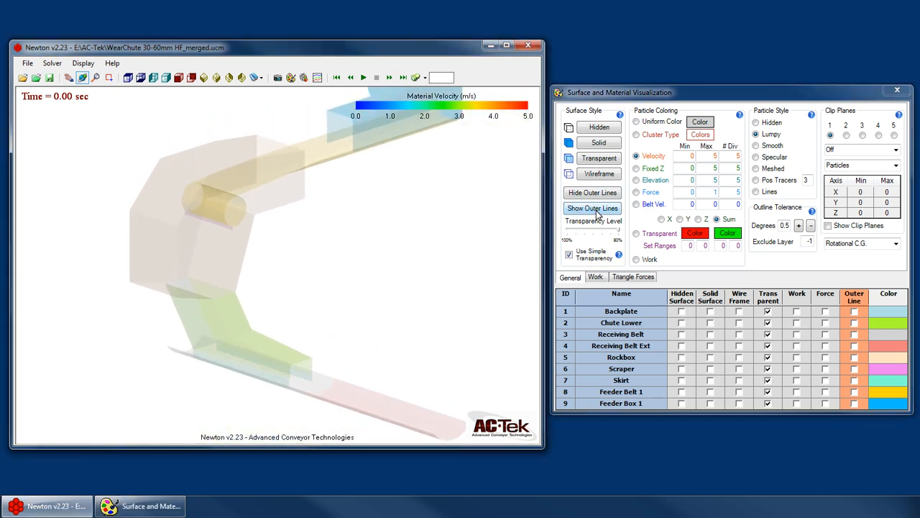
left_click(594, 209)
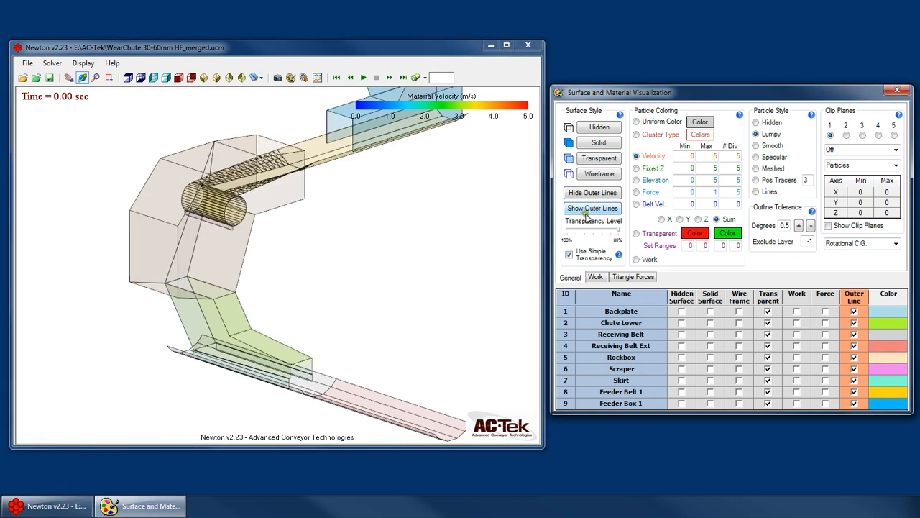
mouse_move(322, 261)
left_mouse_down()
mouse_move(399, 227)
mouse_move(418, 234)
mouse_move(345, 244)
mouse_move(312, 287)
mouse_move(338, 263)
left_mouse_up()
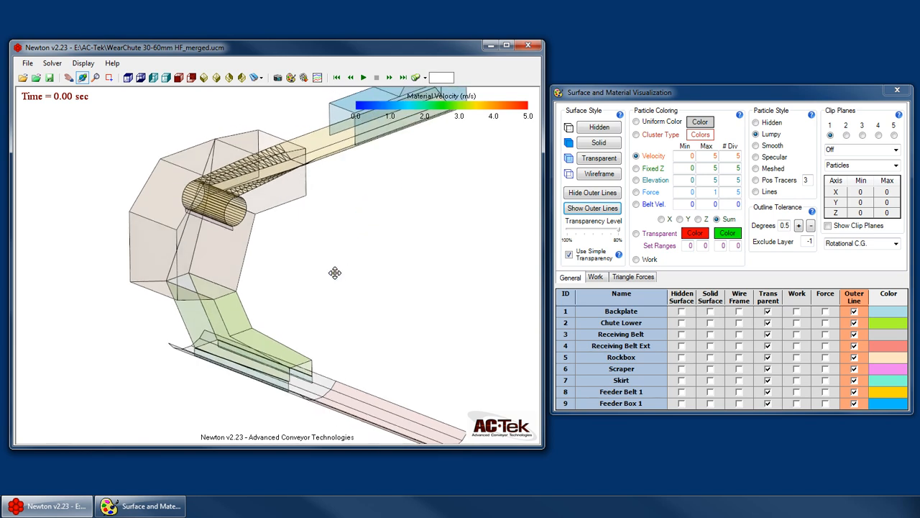
Step: Run all surfaces through the Hidden, Solid, Transparent and Wireframe styles, and return them to Transparent
left_click(600, 127)
left_click(599, 142)
left_click(599, 158)
left_click(599, 174)
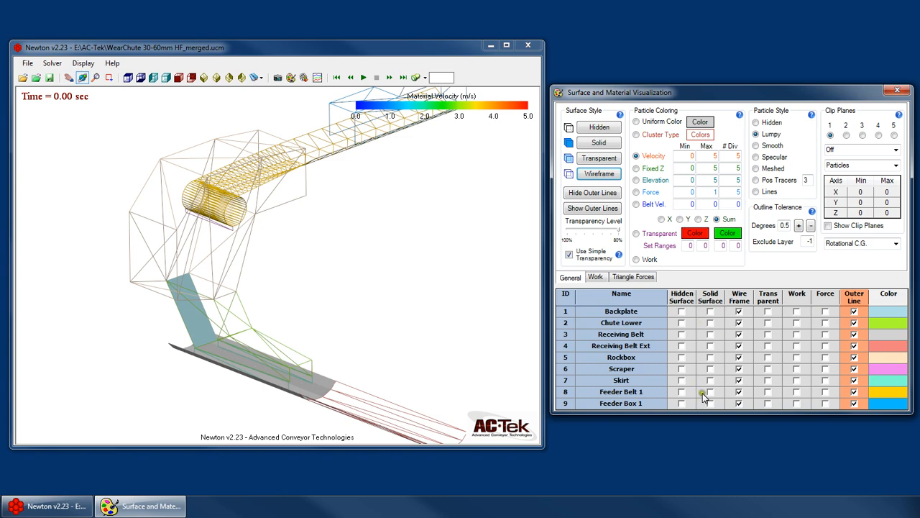
left_click(599, 157)
Step: Display the Receiving Belt and Receiving Belt Ext as solid surfaces and turn off their outer lines
left_click_drag(284, 295, 384, 347)
scroll(385, 360, "up", 2)
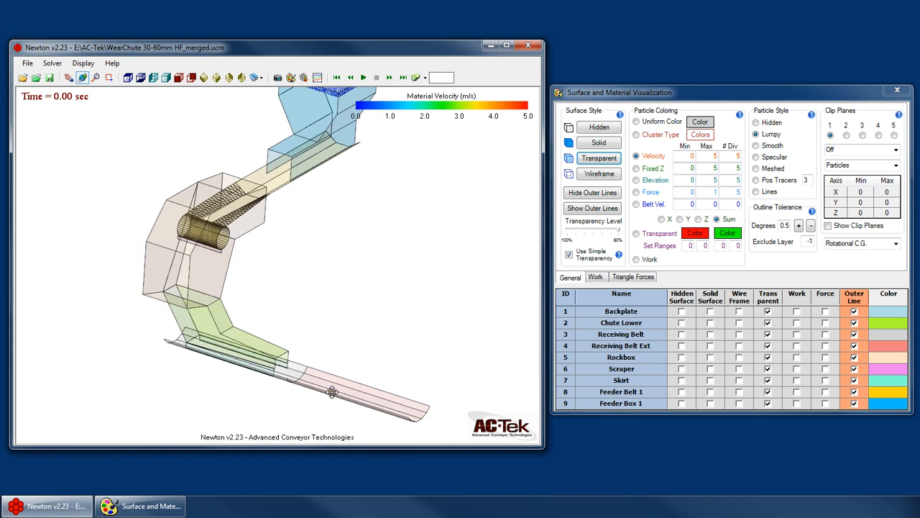
left_click(711, 334)
left_click(711, 346)
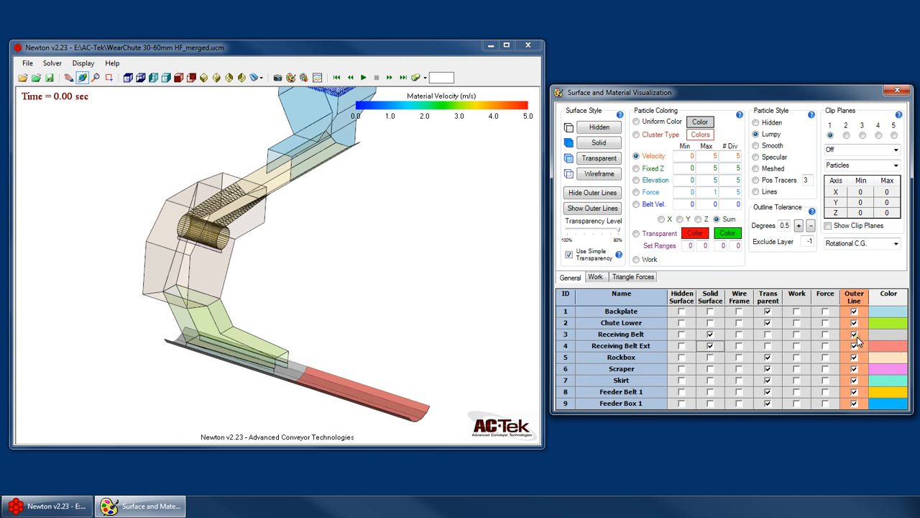
left_click(855, 335)
left_click(855, 346)
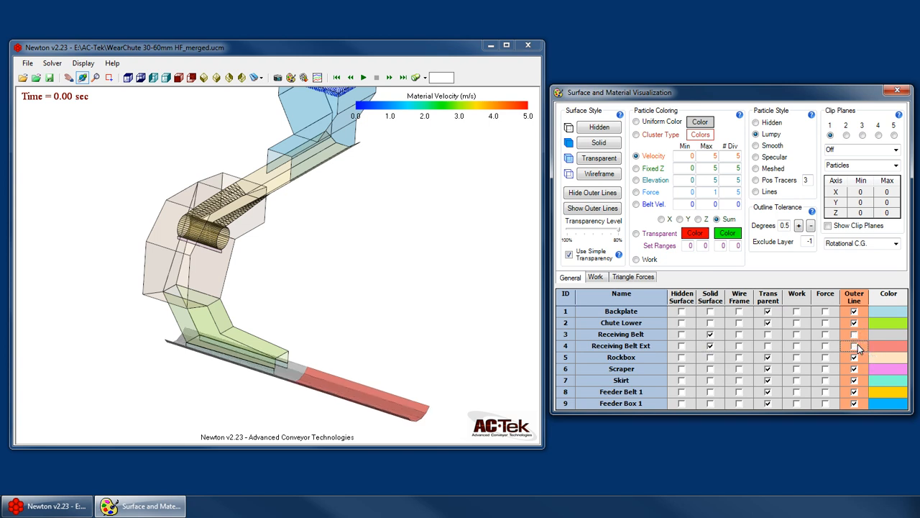
Step: Display Feeder Belt 1 as a solid surface without outer lines and change its color to light grey
left_click(709, 392)
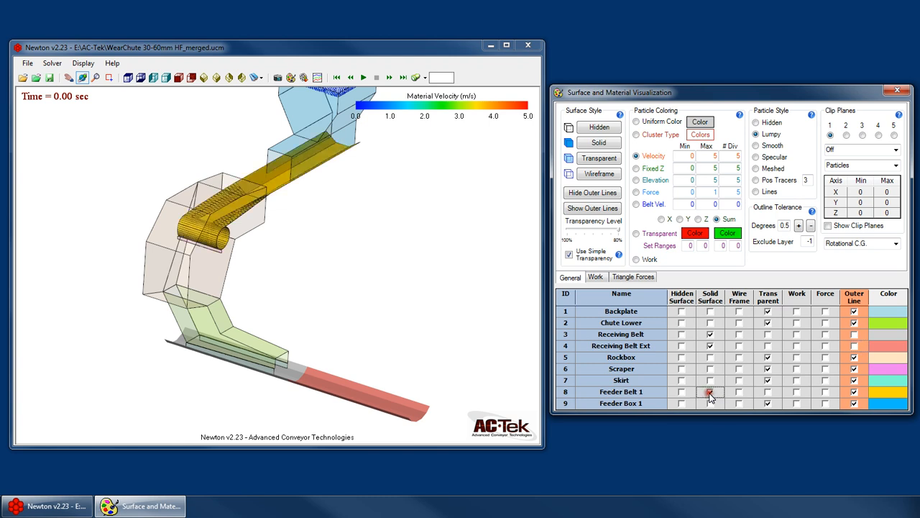
left_click(855, 392)
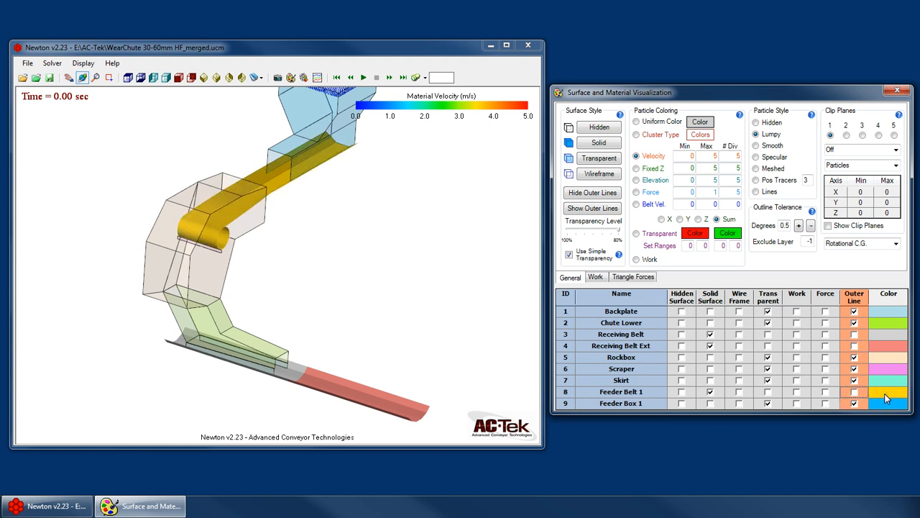
left_click(885, 395)
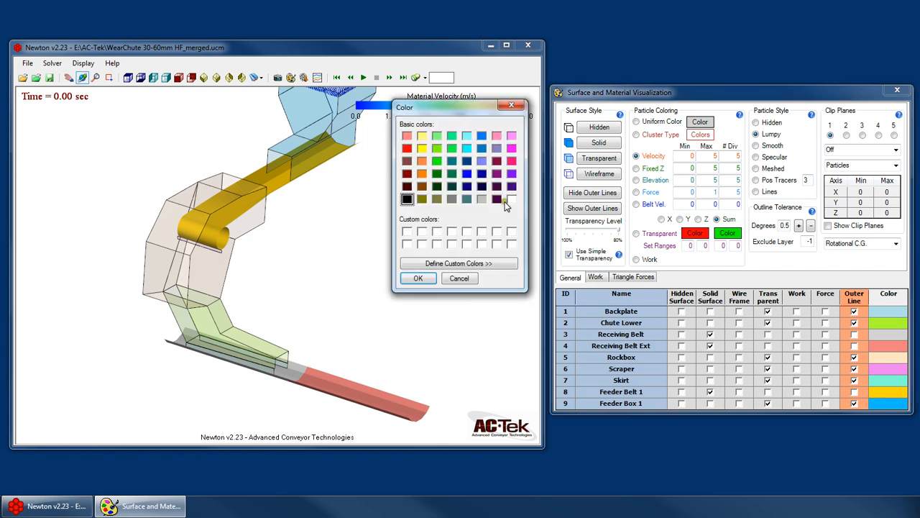
left_click(482, 200)
left_click(418, 278)
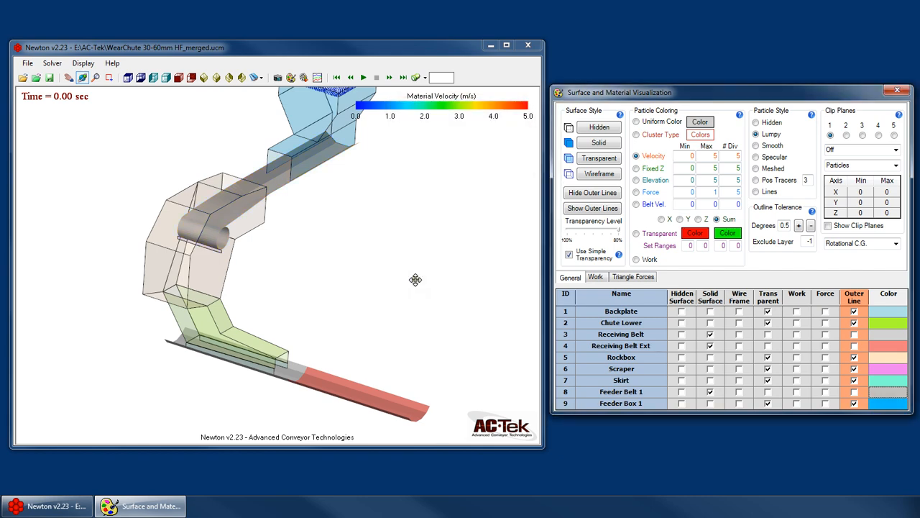
Step: Hide the surfaces and outer lines of Feeder Box 1 and the Scraper
left_click_drag(414, 280, 303, 261)
left_click(682, 404)
left_click(854, 403)
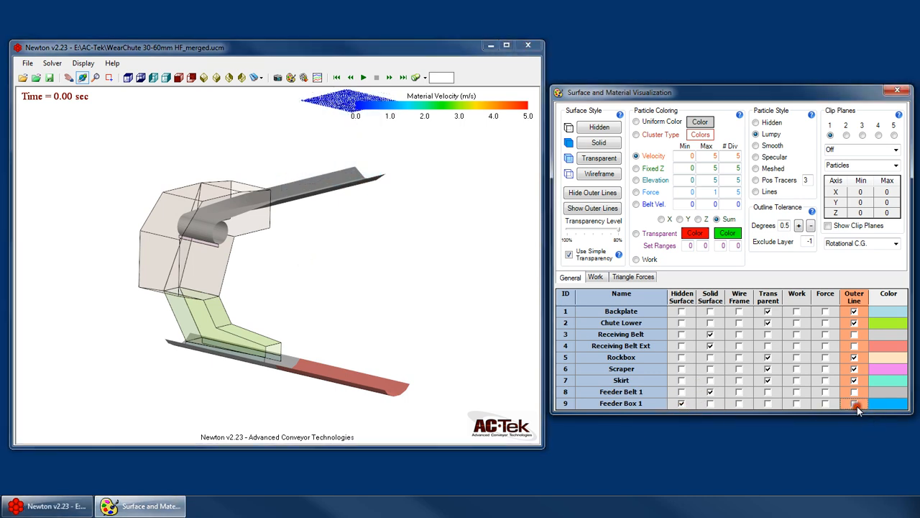
left_click(682, 369)
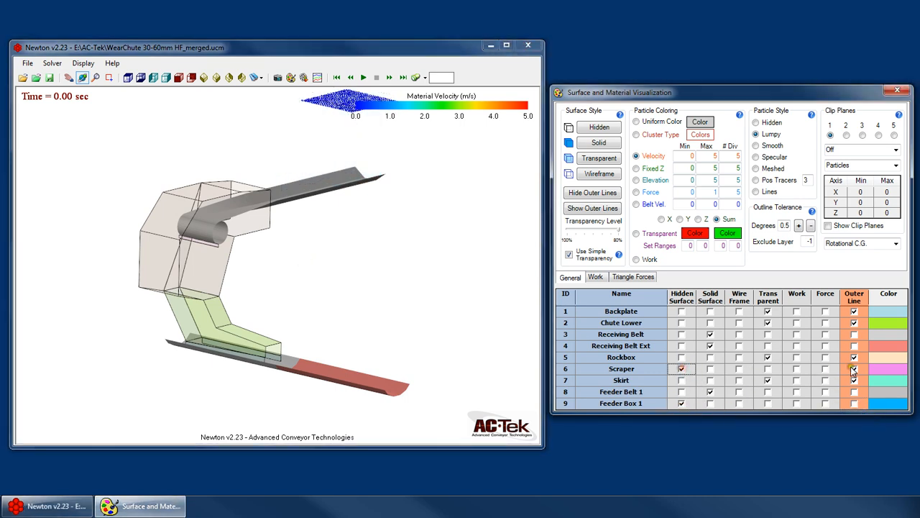
left_click(854, 369)
Step: Switch the Receiving Belt to the Work display, with the lower chute and belt in close-up
left_click_drag(289, 252, 271, 279)
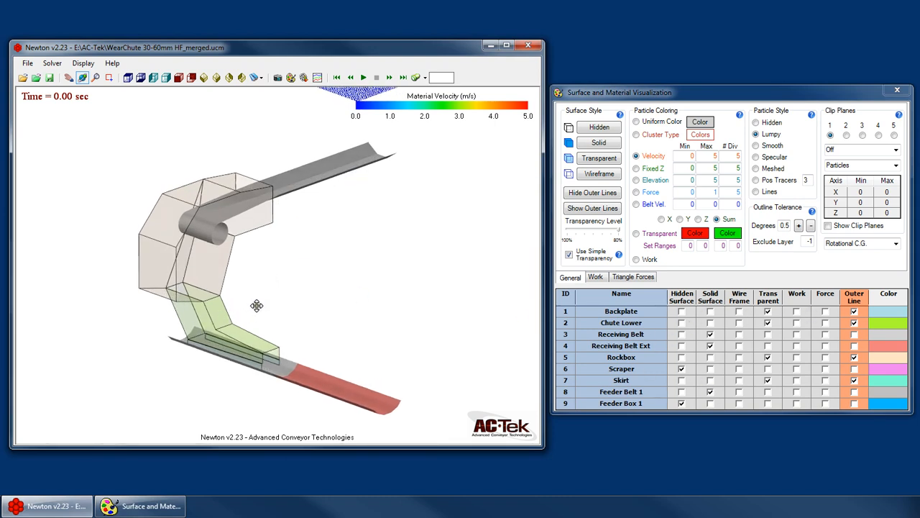
left_click_drag(251, 315, 202, 329)
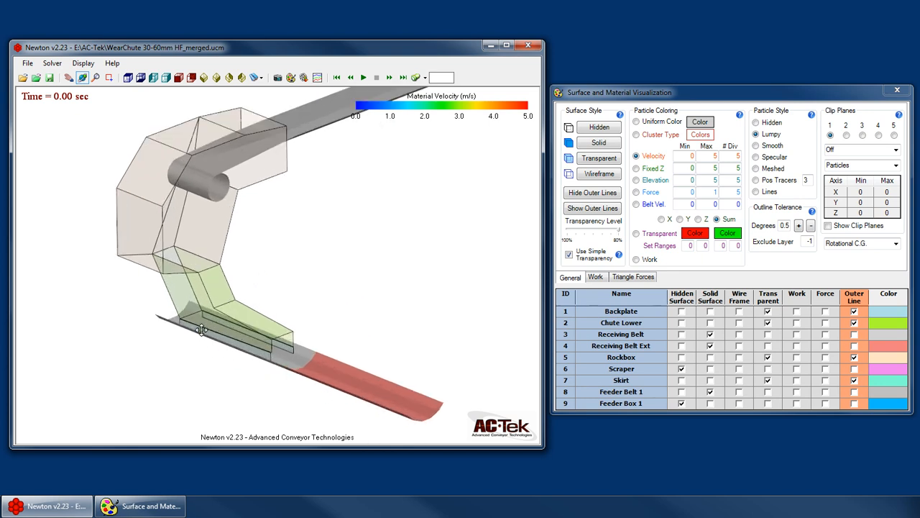
scroll(202, 330, "up", 2)
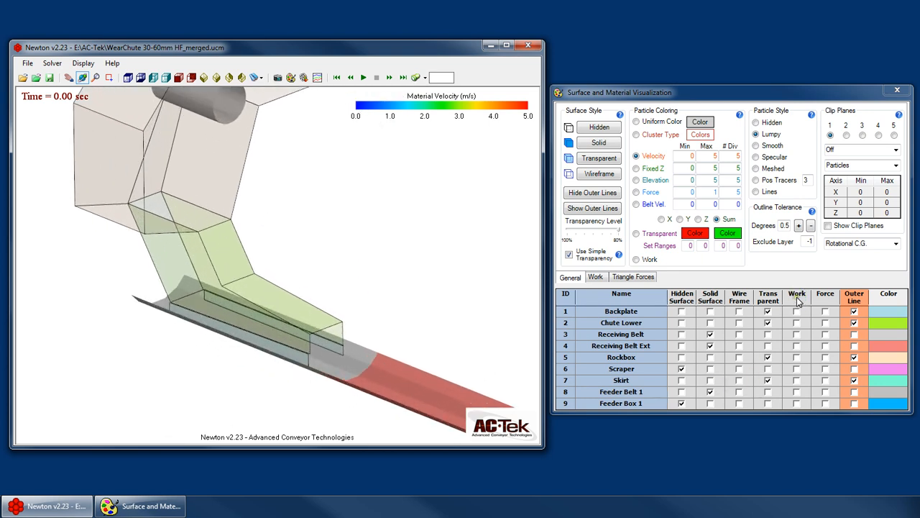
left_click(797, 334)
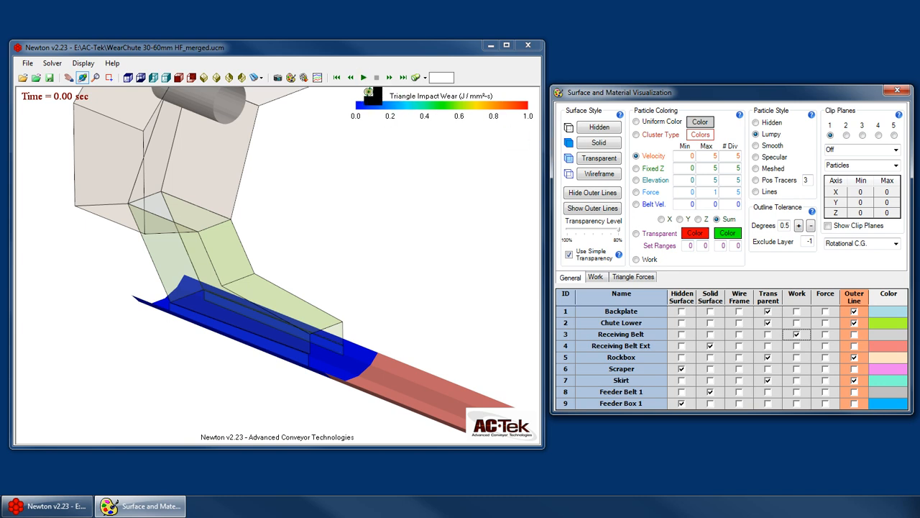
Step: Jump the simulation playback to 10 seconds
left_click(440, 77)
type("10")
key("Return")
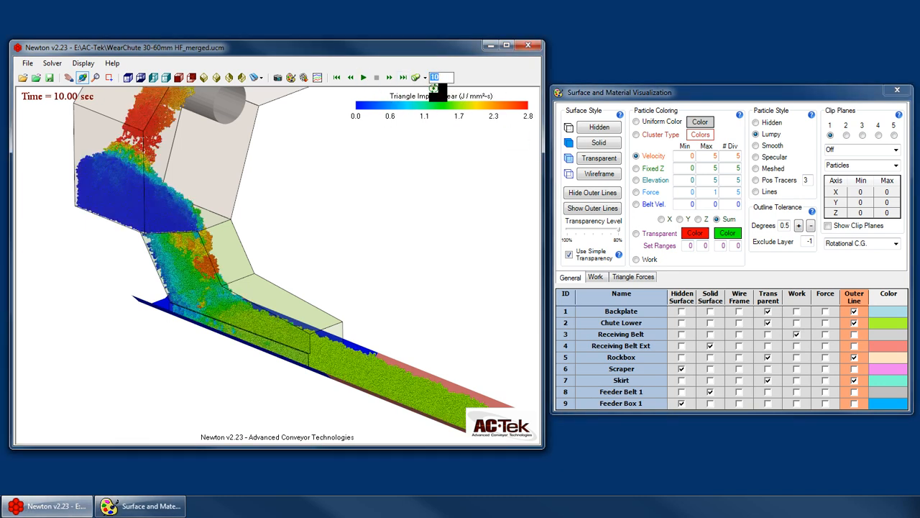
Step: Hide the particles, play the simulation and bring the wear area on the Receiving Belt into close-up from a rotated angle
left_click(766, 123)
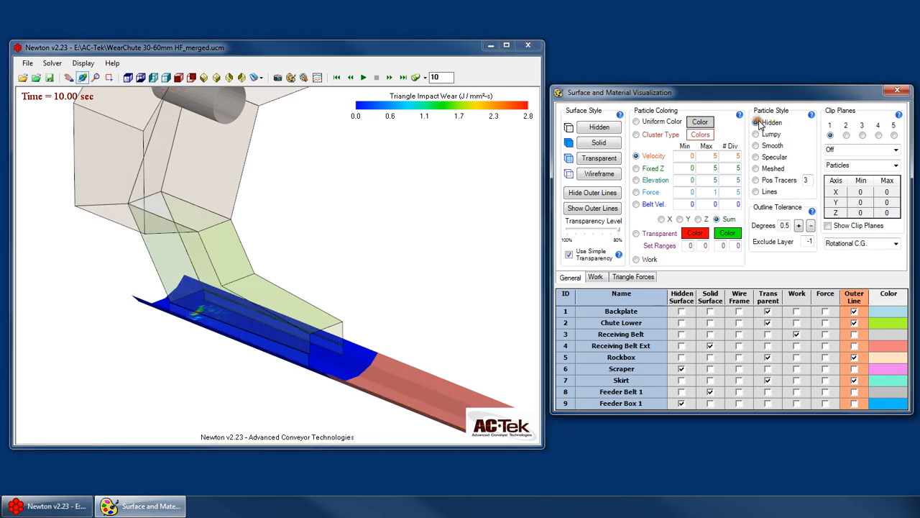
left_click(363, 77)
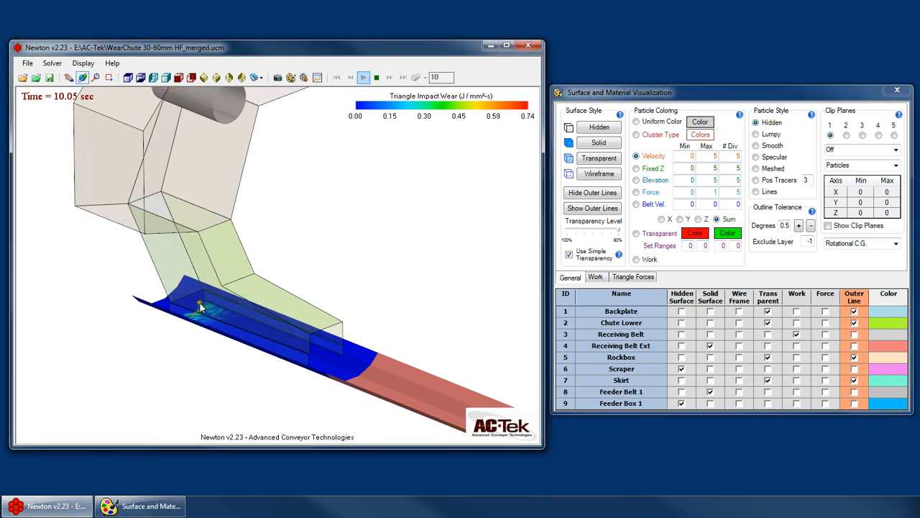
left_click_drag(306, 249, 269, 281)
right_click(271, 276)
left_click(283, 307)
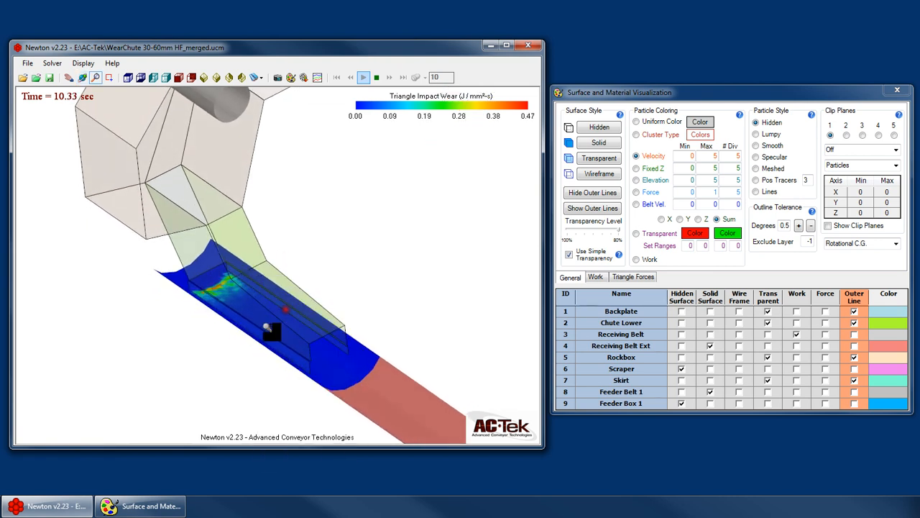
left_click_drag(268, 327, 241, 236)
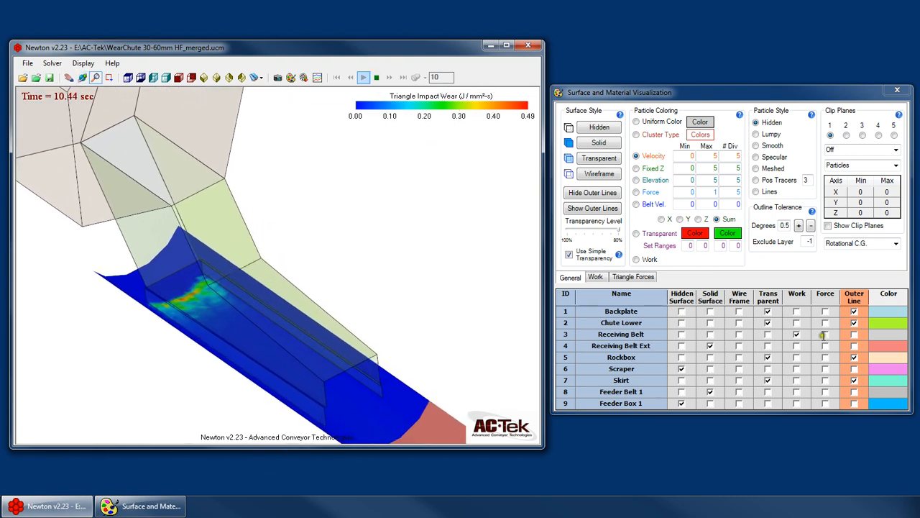
Step: Switch the Receiving Belt to the Force display and stop the playback
left_click(824, 334)
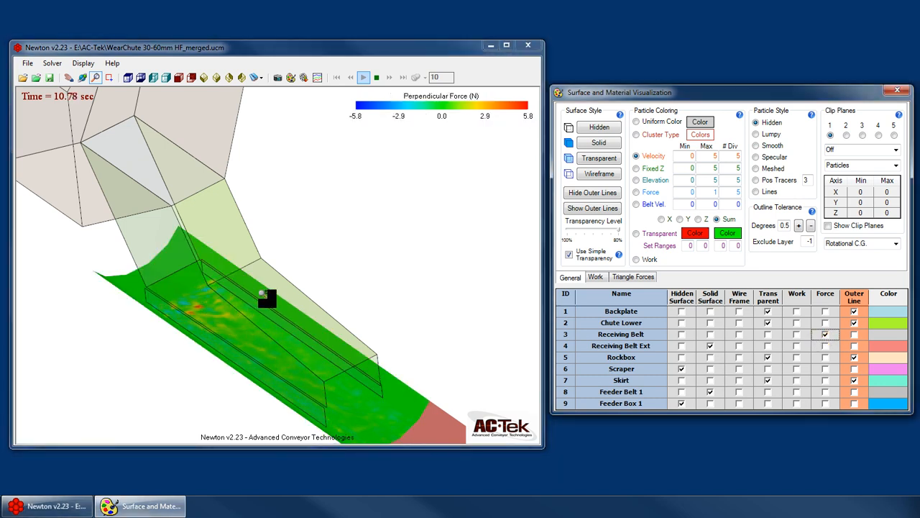
left_click(377, 78)
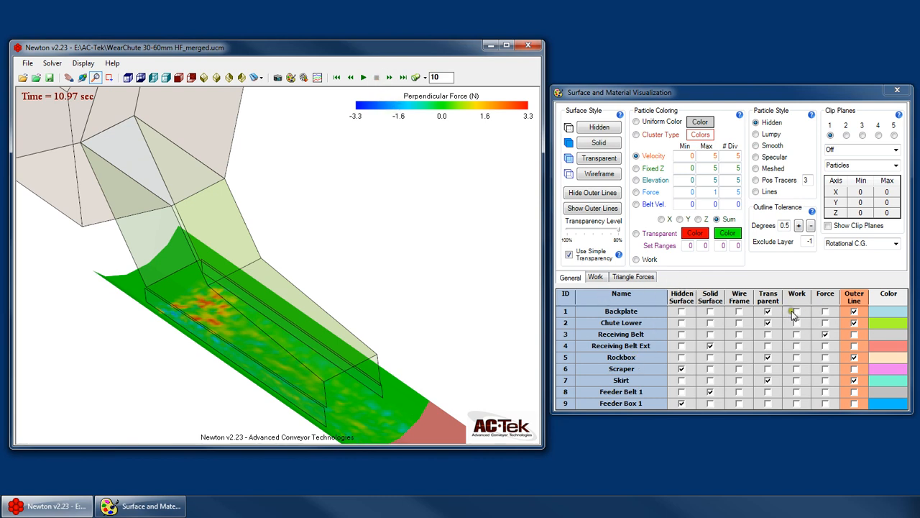
Step: Examine the Work and Triangle Forces settings for the surface displays, and return to the General settings
left_click(600, 277)
left_click(623, 280)
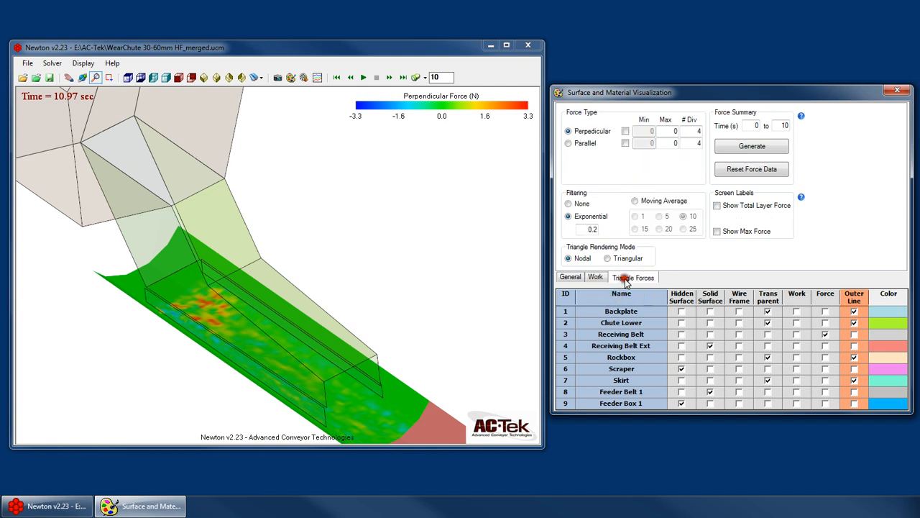
left_click(600, 278)
left_click(622, 279)
left_click(601, 277)
left_click(619, 280)
left_click(597, 277)
left_click(622, 279)
left_click(597, 278)
left_click(572, 277)
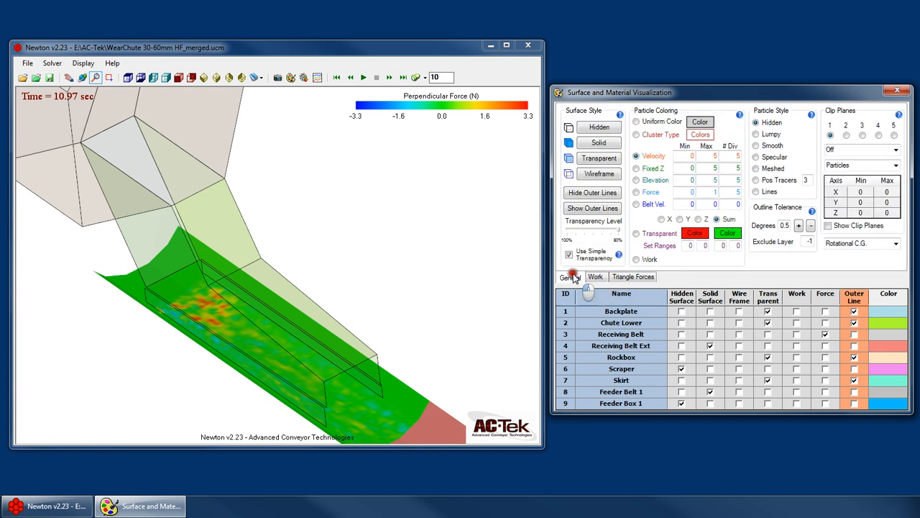
Step: Switch the Receiving Belt between the Force and Work displays, ending on Work
left_click(798, 336)
left_click(827, 336)
left_click(797, 335)
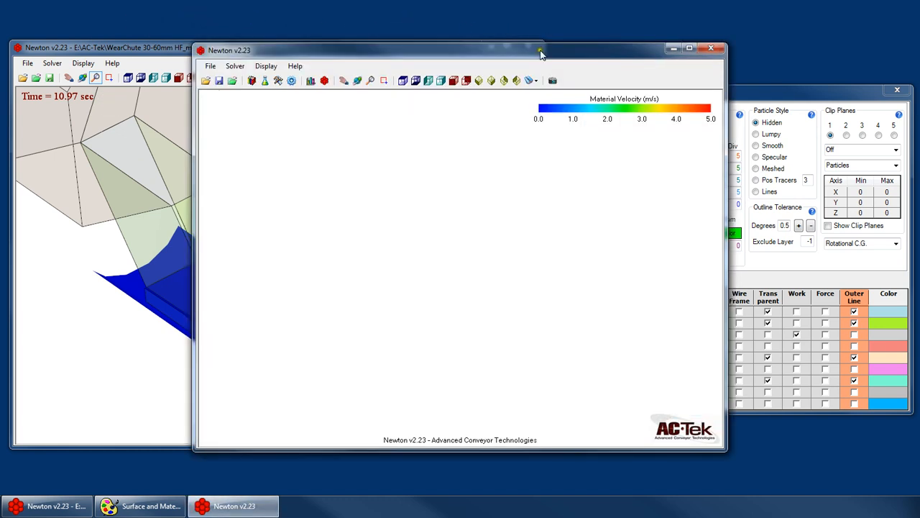
Step: Open the run-time settings in the second Newton window and set Save Triangle Force & Work Data to YES
left_click(251, 81)
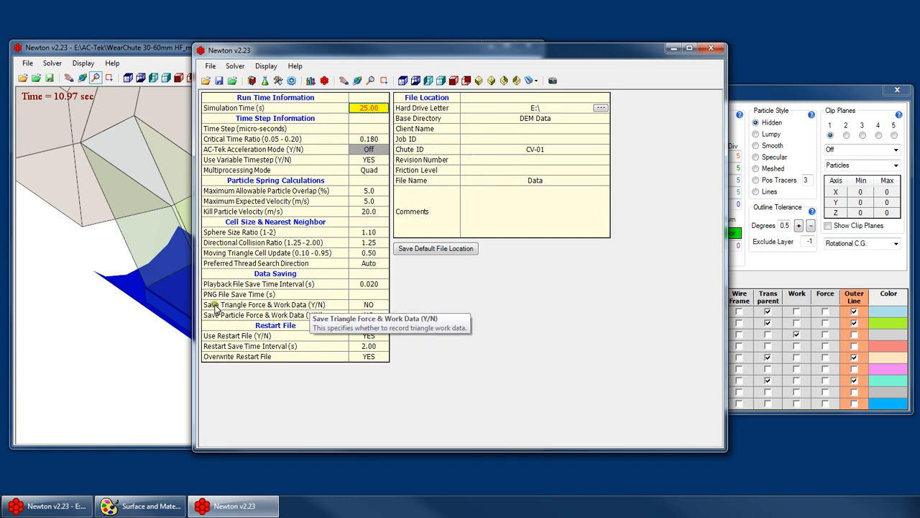
left_click(362, 305)
left_click(365, 305)
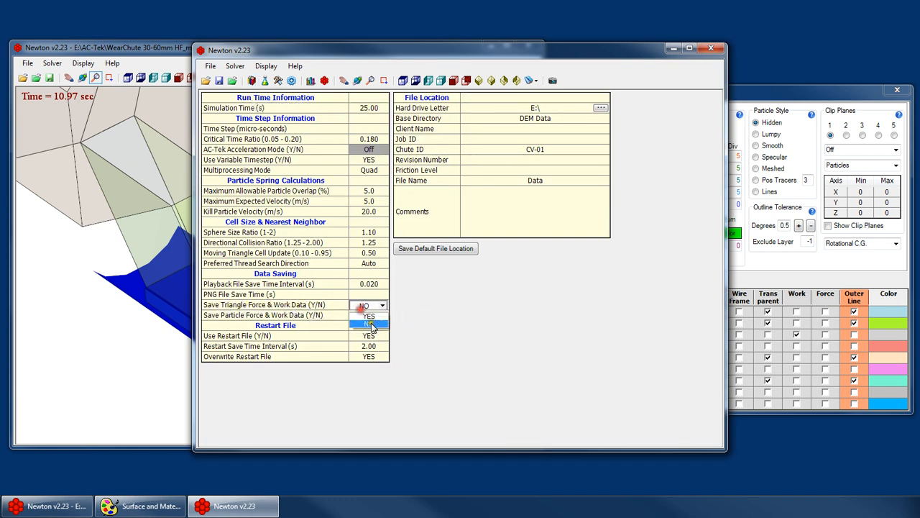
left_click(369, 294)
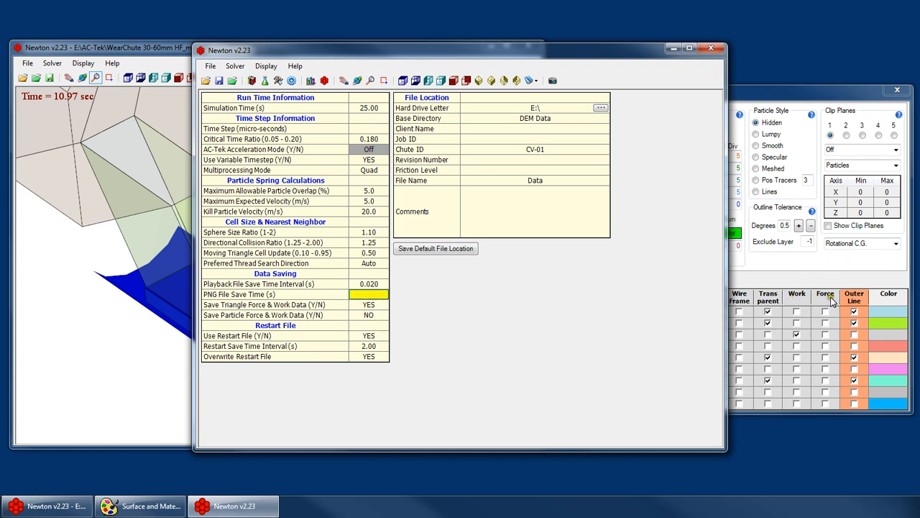
Step: Set Save Triangle Force & Work Data back to NO
left_click(377, 303)
left_click(380, 307)
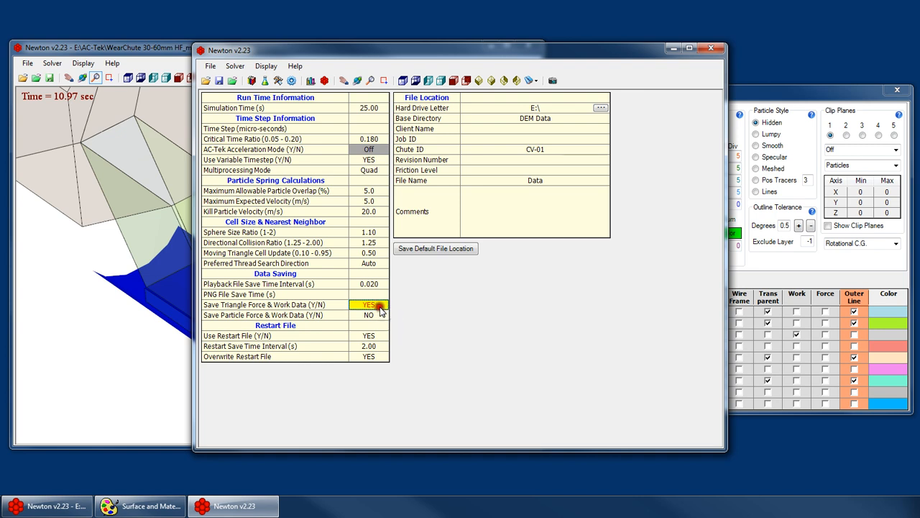
left_click(370, 326)
left_click(374, 295)
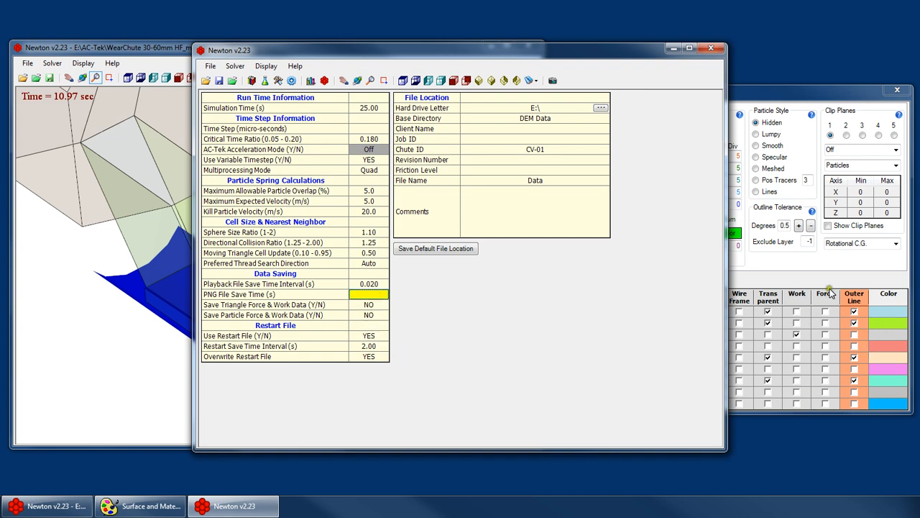
left_click(370, 305)
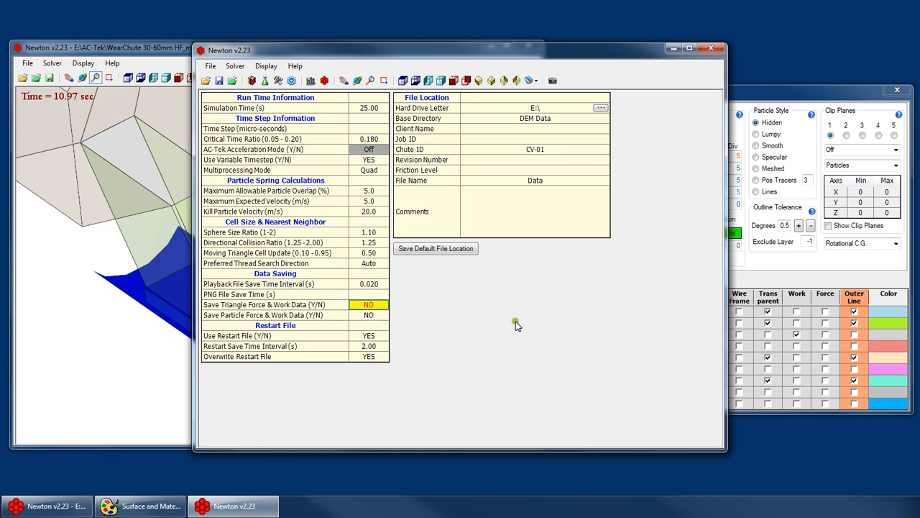
Step: Review the options of Save Particle Force & Work Data, leave it at NO and close the second Newton window
left_click(819, 280)
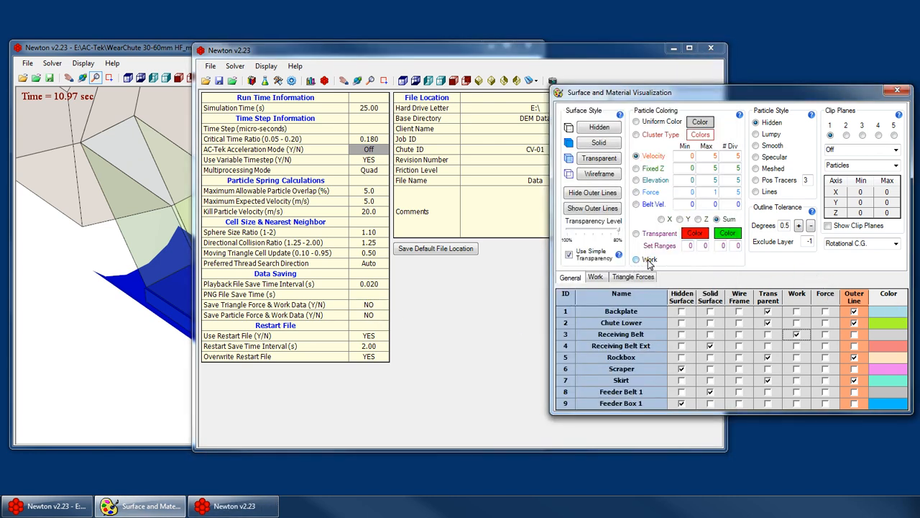
left_click(373, 313)
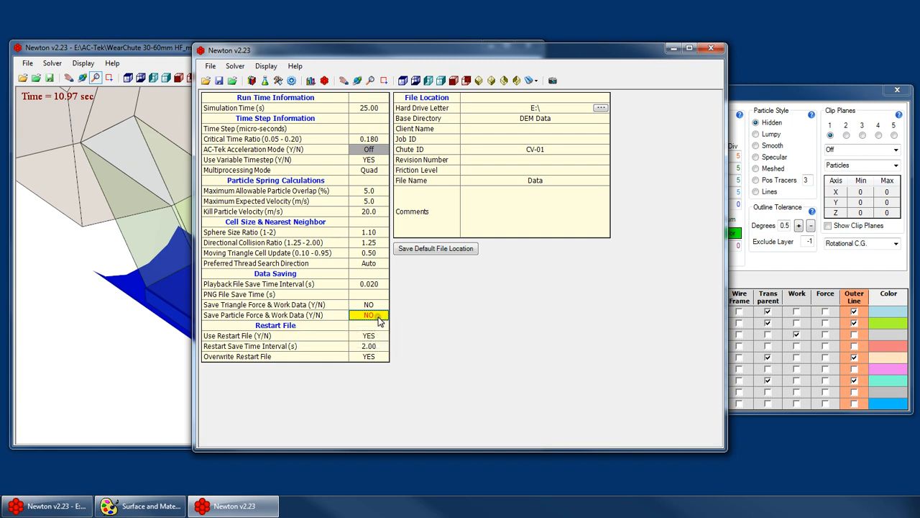
left_click(369, 315)
left_click(369, 330)
left_click(382, 317)
left_click(368, 333)
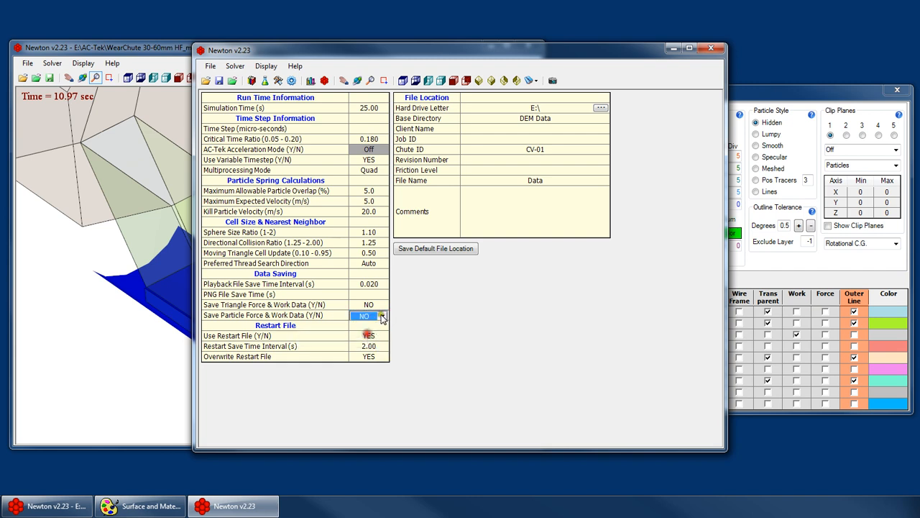
left_click(378, 295)
left_click(378, 316)
left_click(369, 304)
left_click(368, 294)
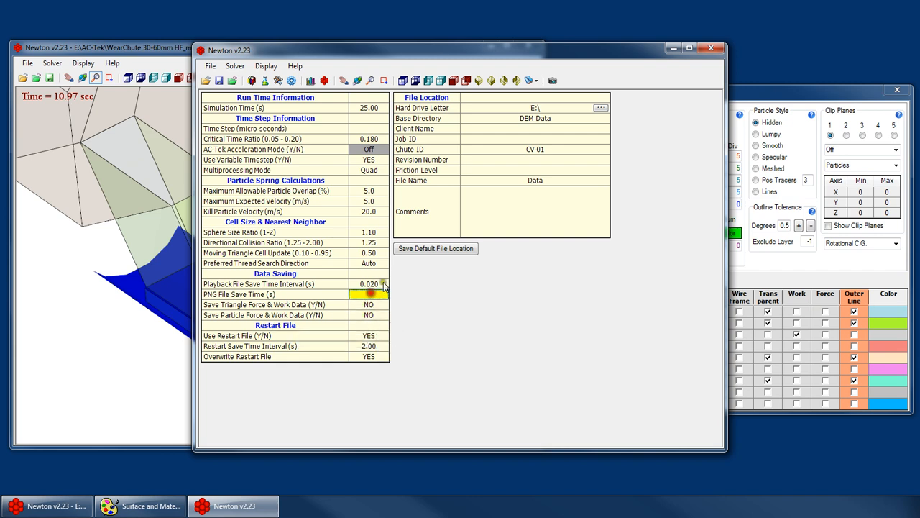
left_click(710, 49)
left_click(460, 273)
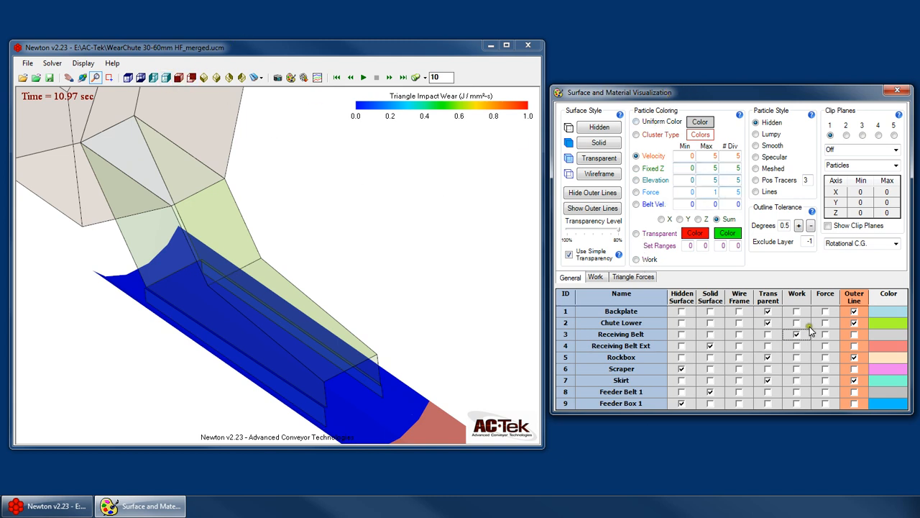
Step: Display all surfaces as outer lines only
right_click(304, 126)
left_click(384, 266)
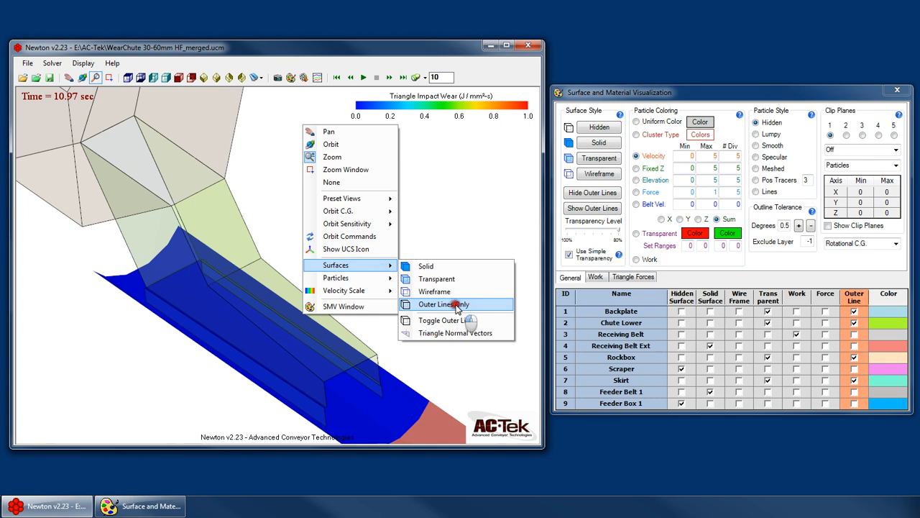
left_click(465, 303)
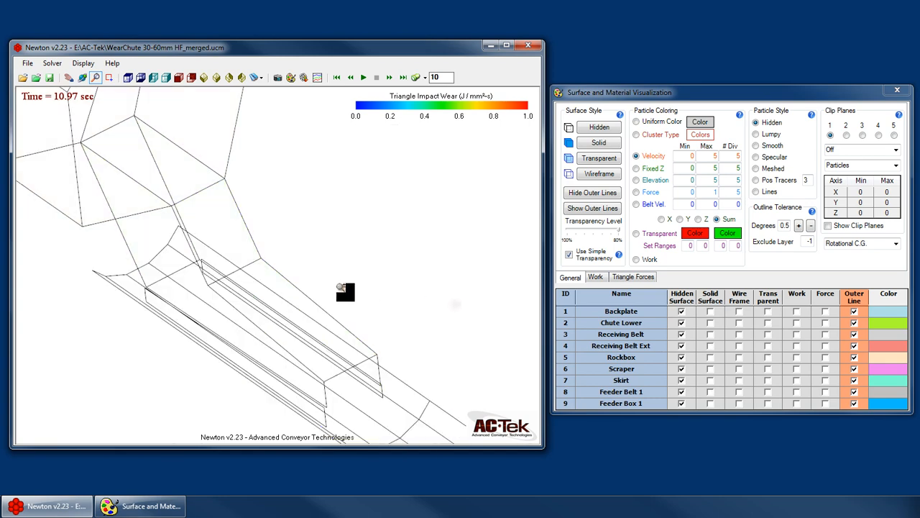
Step: Switch to the Right view and show the particles in the Lumpy style
left_click(166, 77)
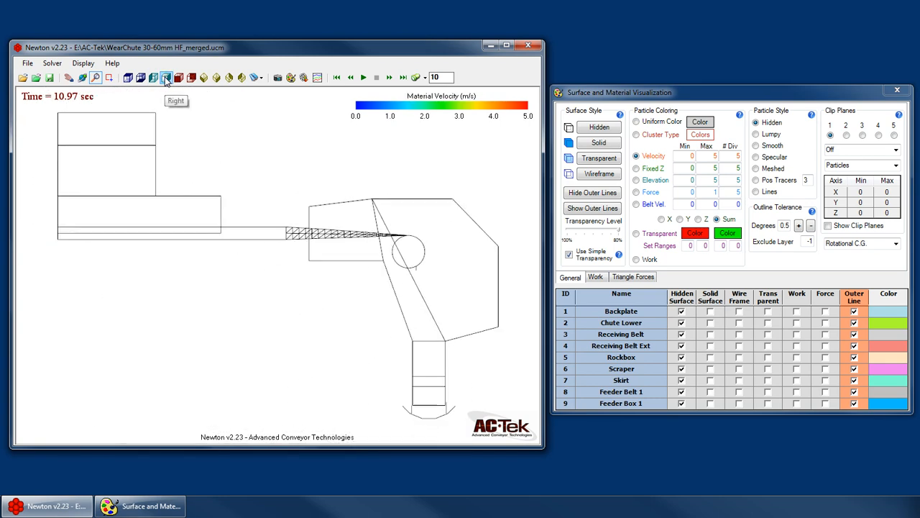
left_click(764, 136)
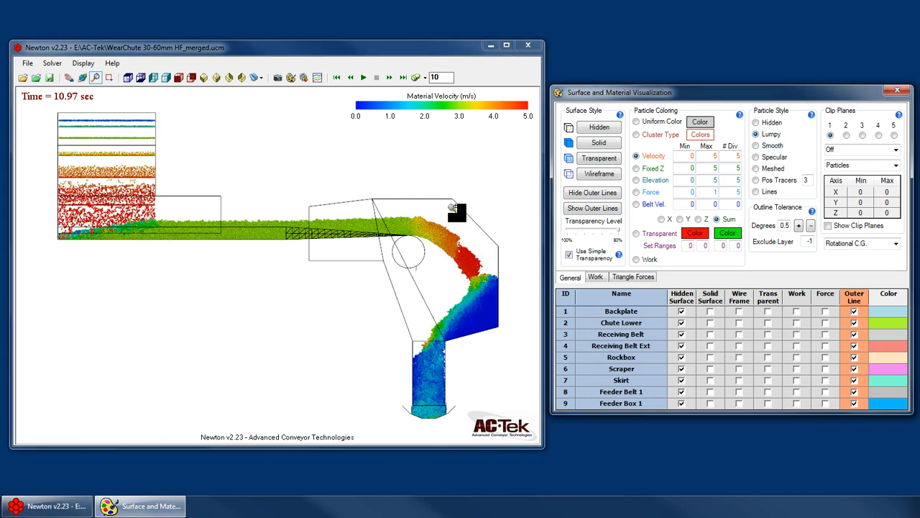
Step: Raise the outline tolerance to 1 degree and bring the head pulley and upper chute into close-up
left_click(798, 225)
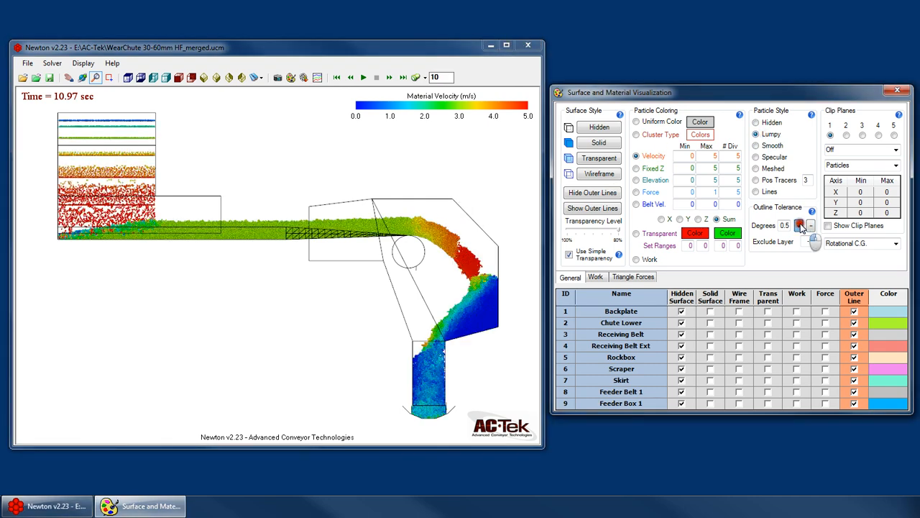
right_click(479, 240)
left_click(503, 249)
left_click_drag(442, 270, 359, 267)
scroll(360, 268, "up", 5)
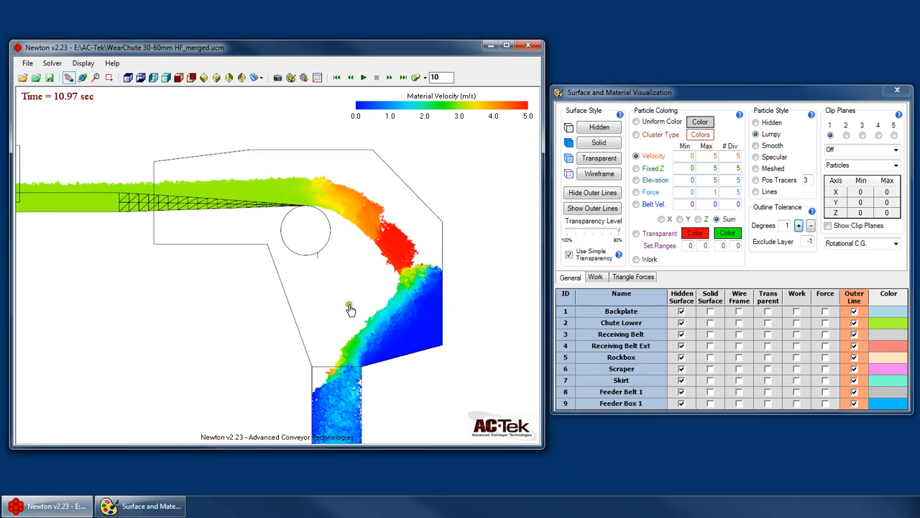
scroll(340, 235, "down", 3)
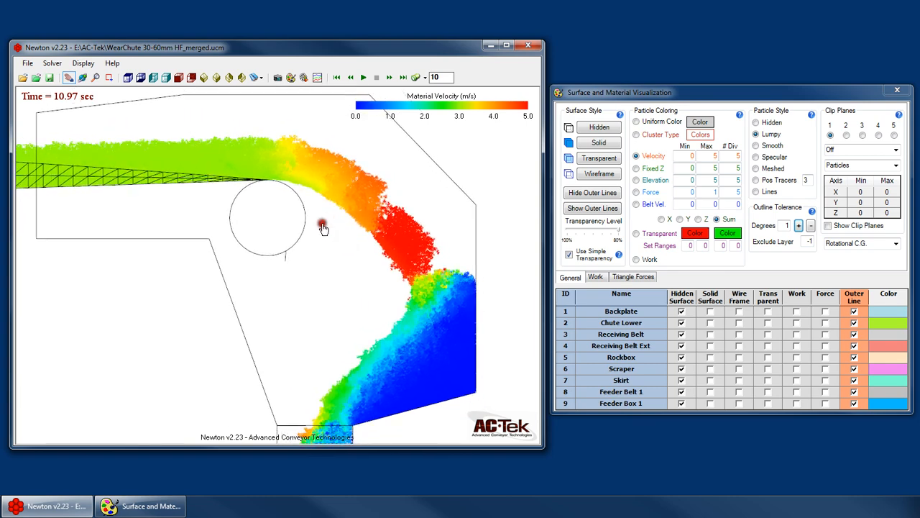
left_click_drag(313, 233, 323, 238)
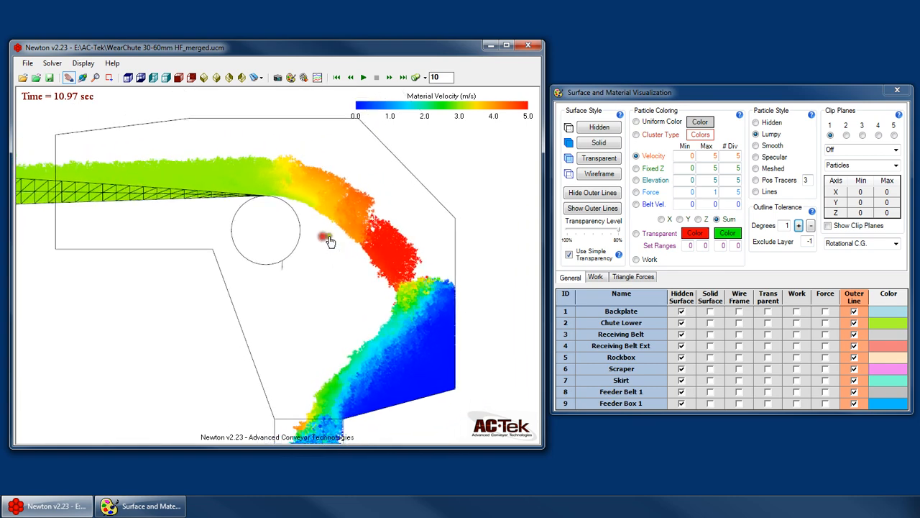
Step: Color the particles with a uniform yellow
left_click(670, 123)
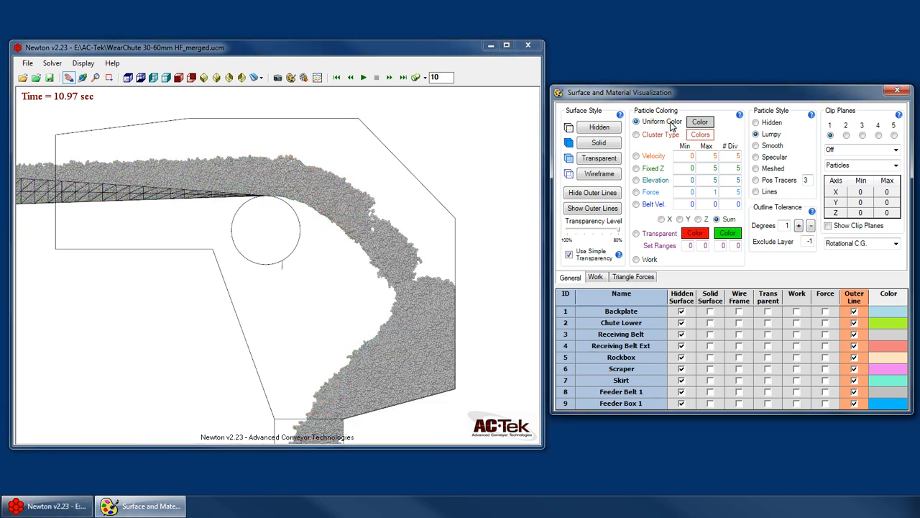
left_click(697, 123)
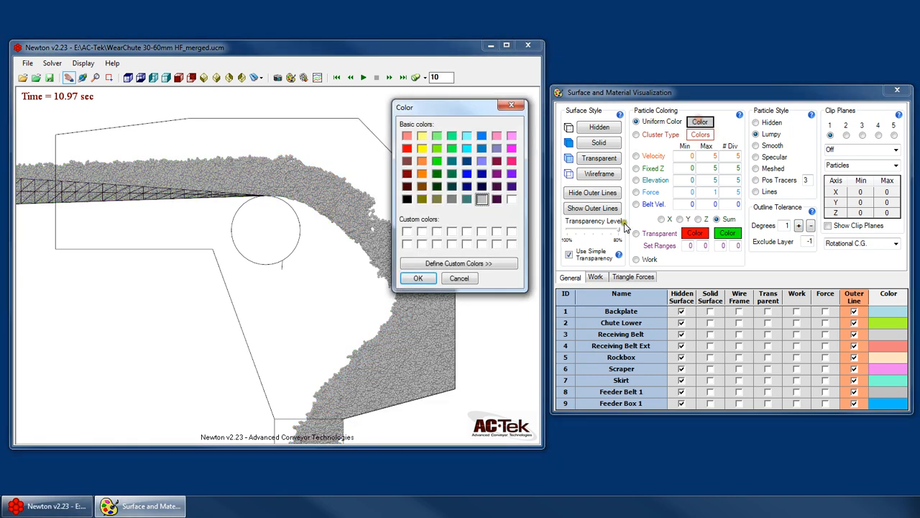
left_click(422, 135)
left_click(418, 279)
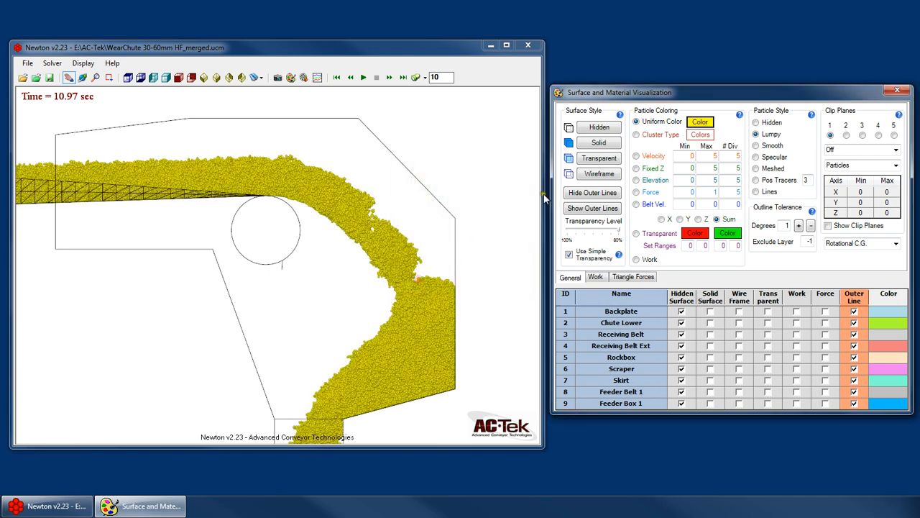
Step: Change the uniform particle color to light grey
left_click(689, 125)
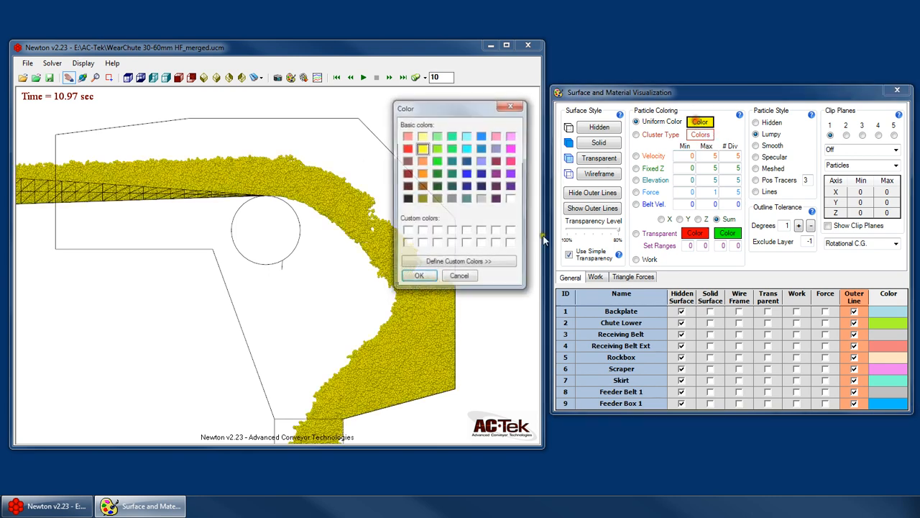
left_click(478, 200)
left_click(422, 278)
Step: Color the particles by cluster type and change the first cluster color to red
left_click(667, 135)
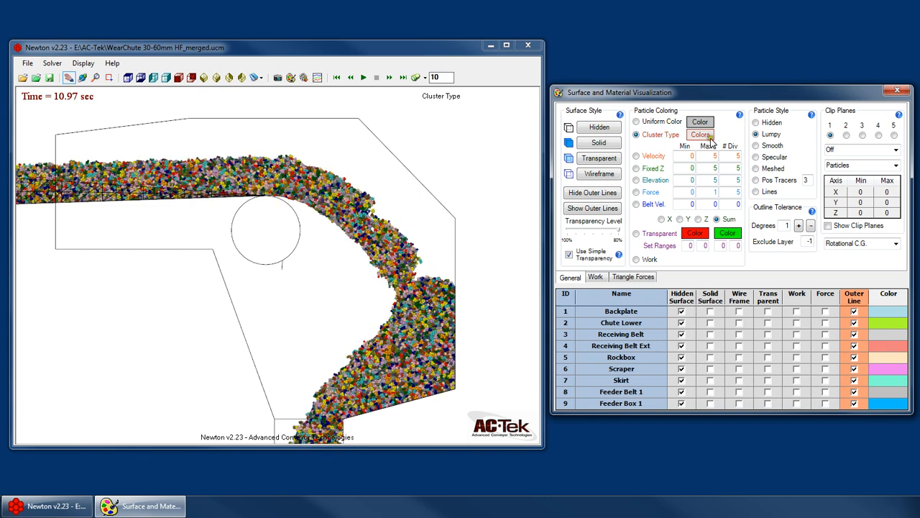
left_click(701, 136)
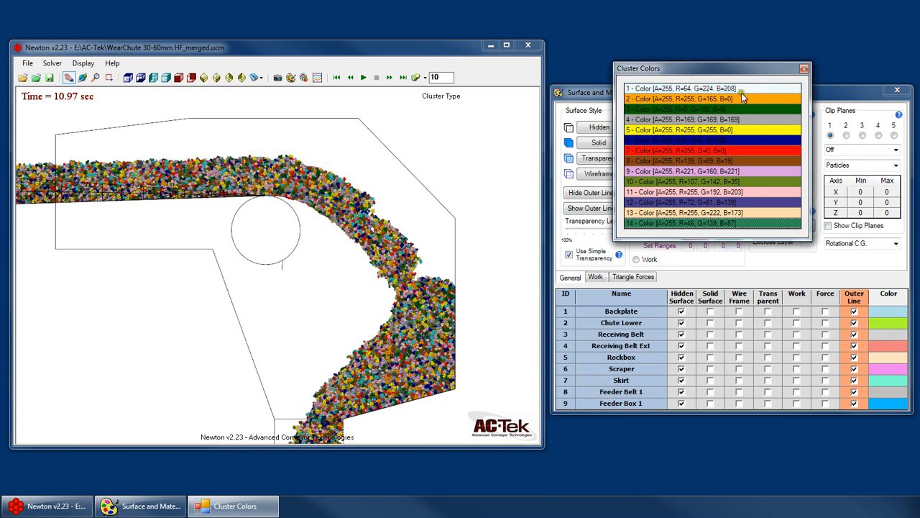
left_click(407, 148)
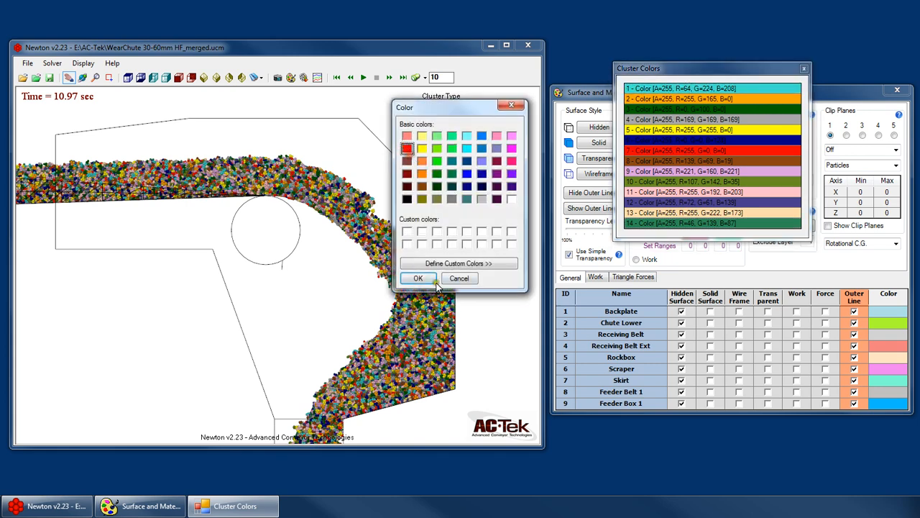
left_click(424, 280)
Step: Change cluster colors 2 through 6 to red as well and close the cluster color list
left_click(690, 89)
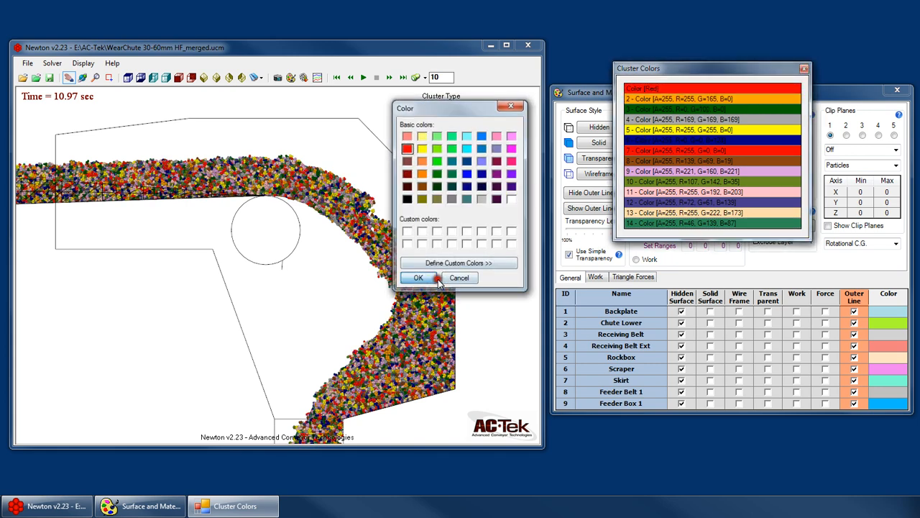
left_click(417, 279)
left_click(683, 109)
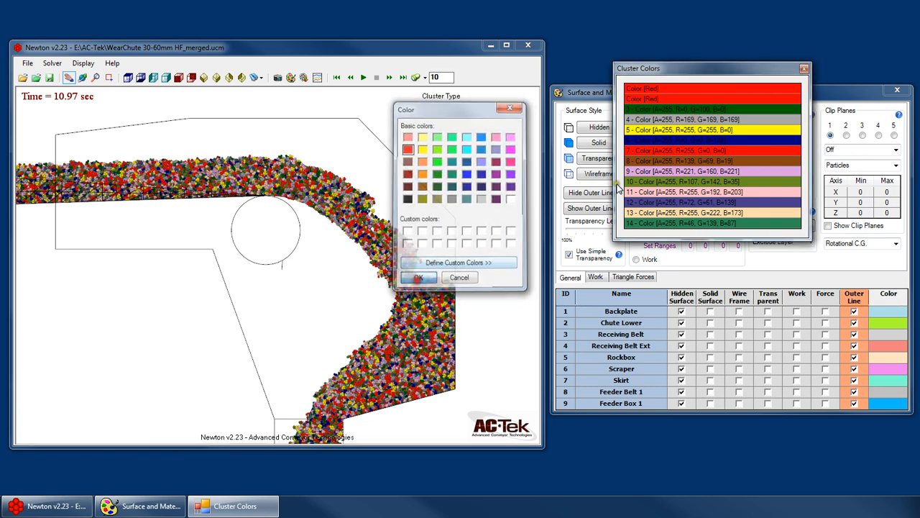
left_click(417, 278)
left_click(683, 119)
left_click(417, 279)
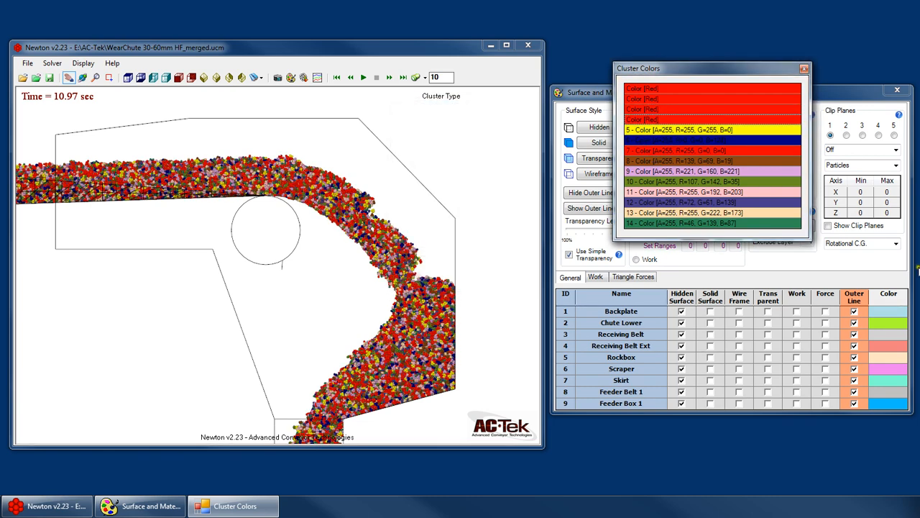
left_click(701, 141)
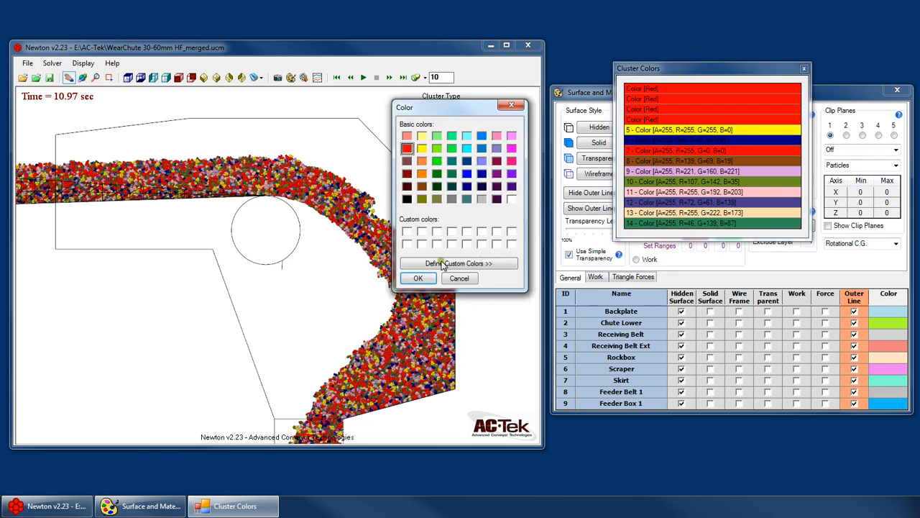
left_click(418, 278)
left_click(659, 153)
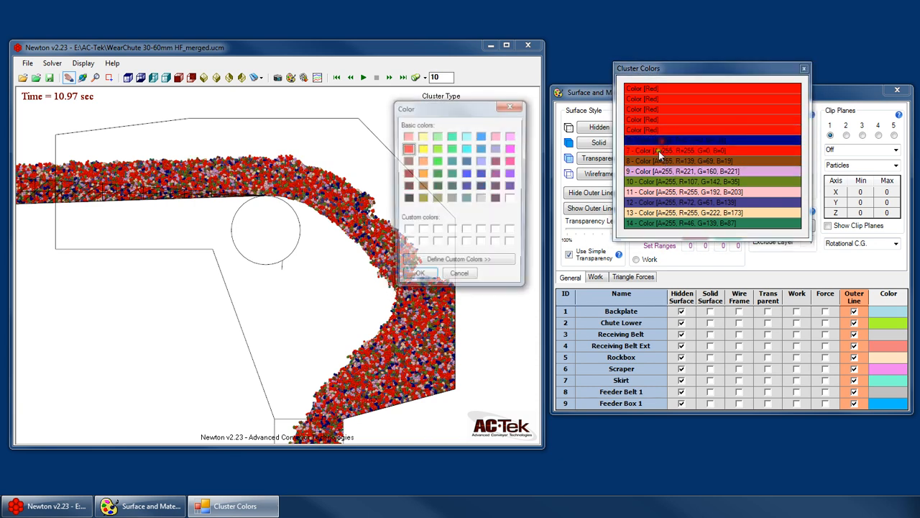
left_click(418, 274)
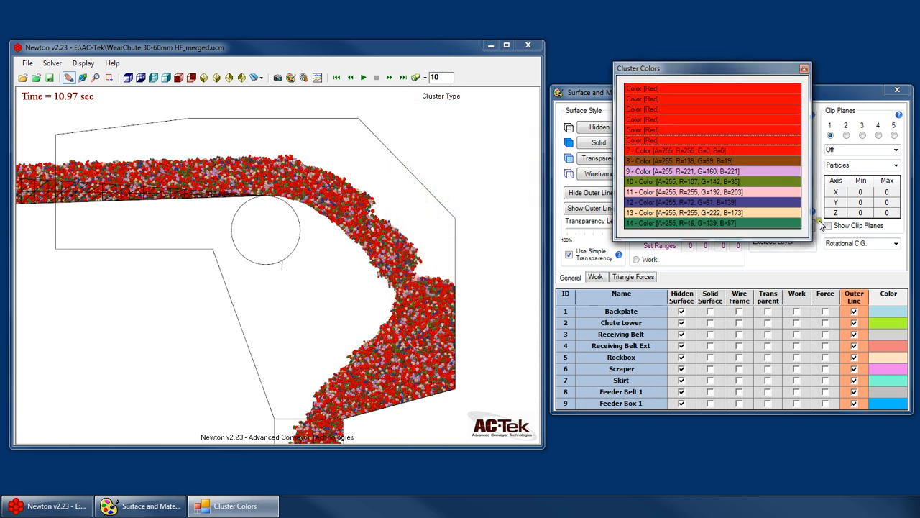
left_click(803, 69)
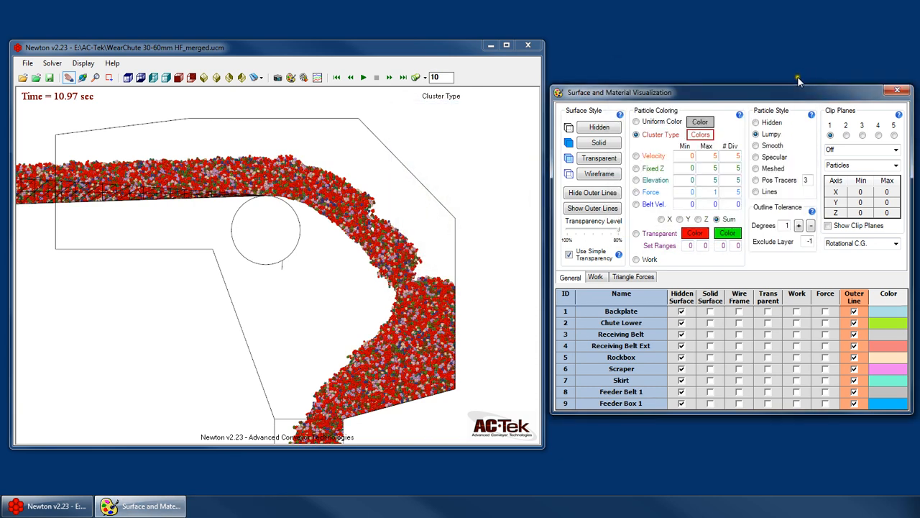
Step: Color the particles by velocity and set the velocity scale to 10 divisions
left_click(657, 160)
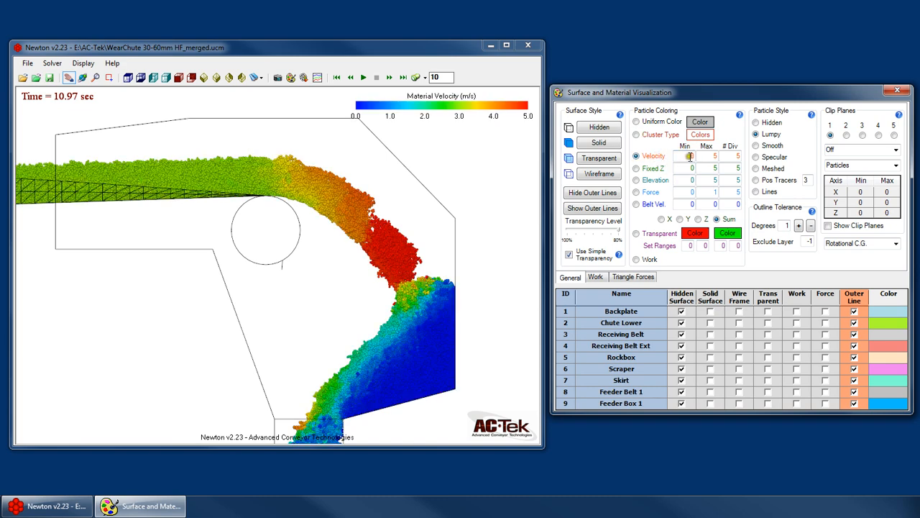
left_click(685, 155)
left_click(710, 155)
left_click_drag(731, 154, 774, 160)
left_click(734, 167)
double_click(727, 154)
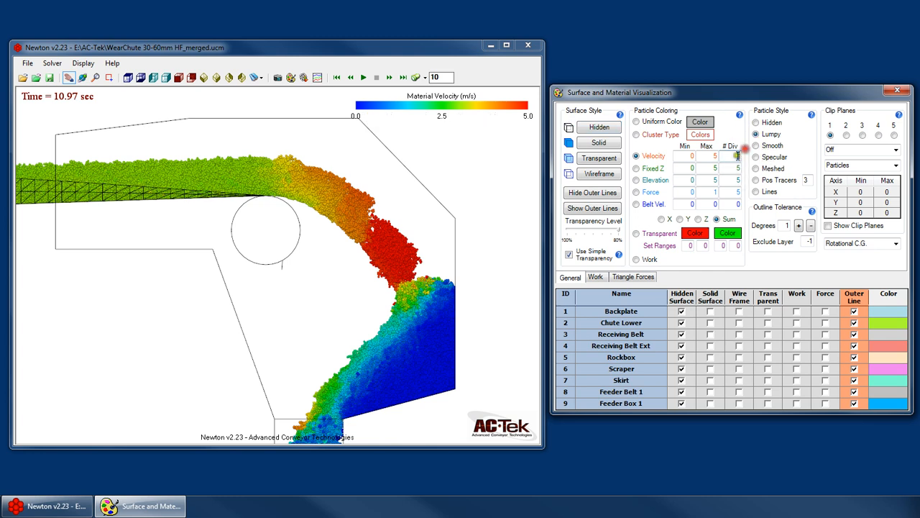
type("10")
left_click(731, 168)
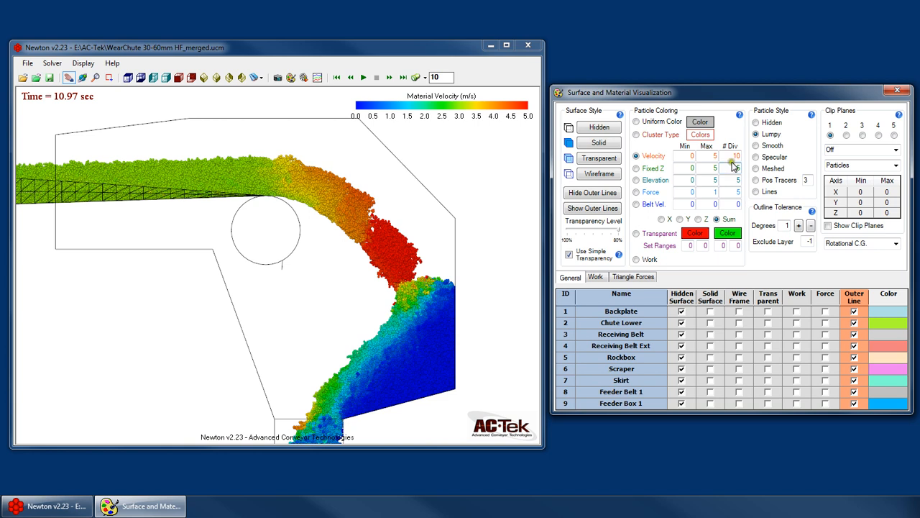
Step: Set the number of velocity scale divisions back to 5
double_click(733, 156)
type("150")
left_click_drag(731, 155, 749, 156)
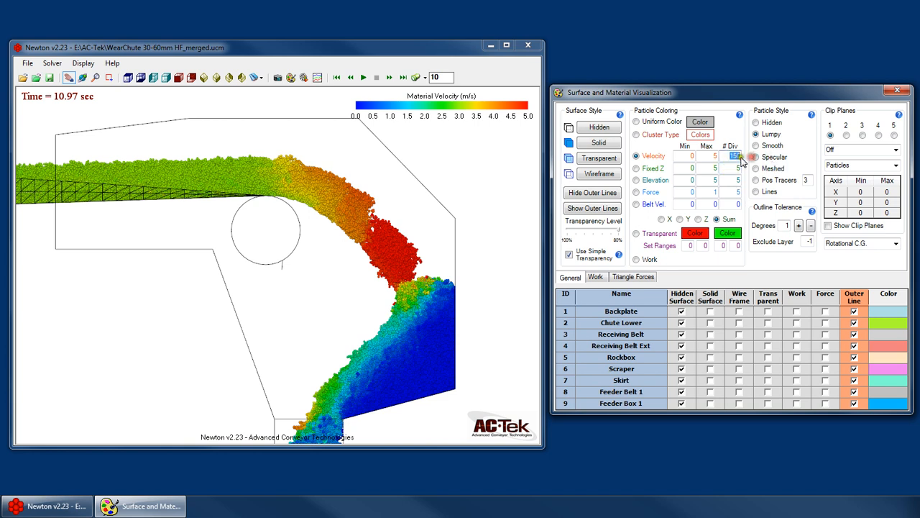
type("5")
left_click(728, 170)
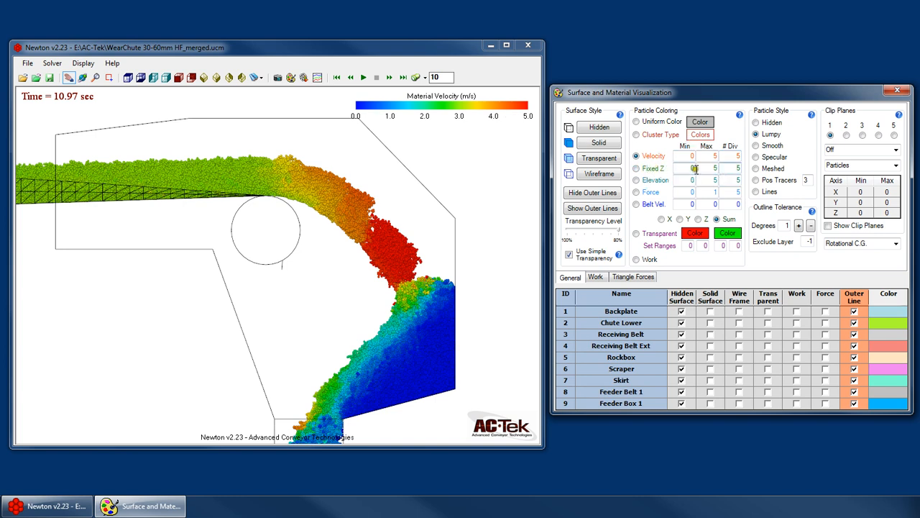
Step: Close the surface and material settings and place the soybean flow tester simulation window fully in view on the desktop
left_click(896, 90)
left_click_drag(401, 49, 206, 41)
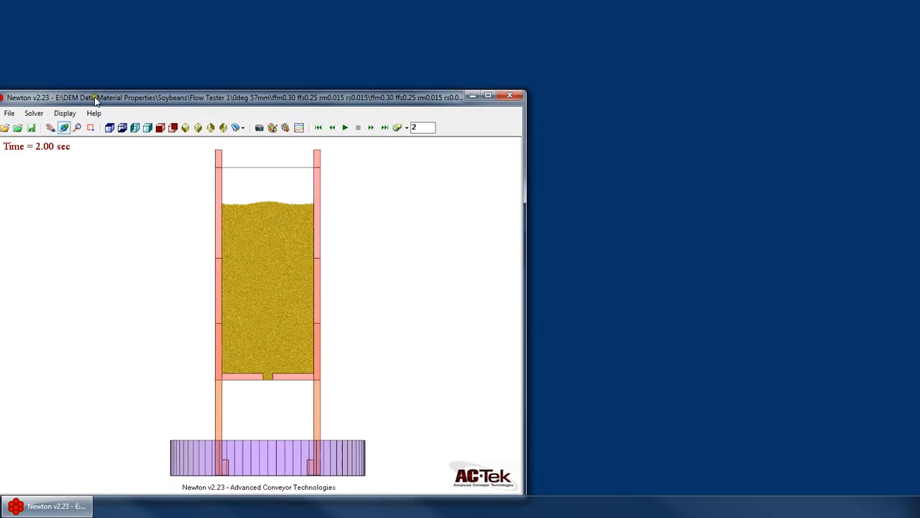
left_click_drag(94, 97, 229, 59)
Step: Orbit the flow tester to inspect it from an angle and restore the saved front view
left_click(368, 84)
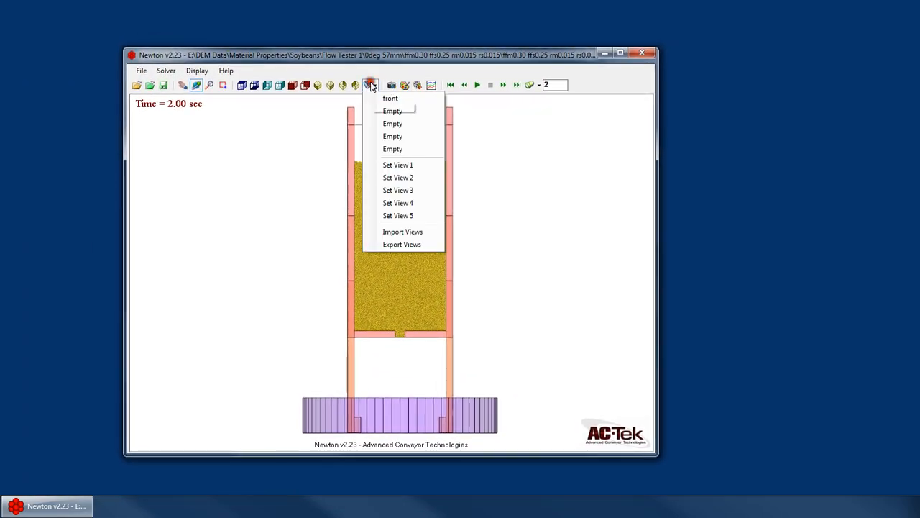
left_click(368, 84)
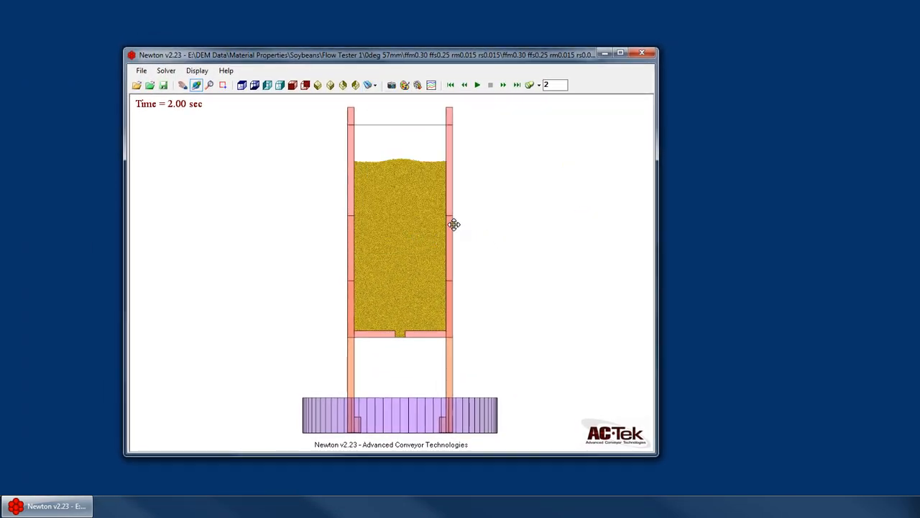
left_click_drag(453, 222, 400, 195)
scroll(362, 307, "down", 5)
left_click(375, 84)
left_click(383, 96)
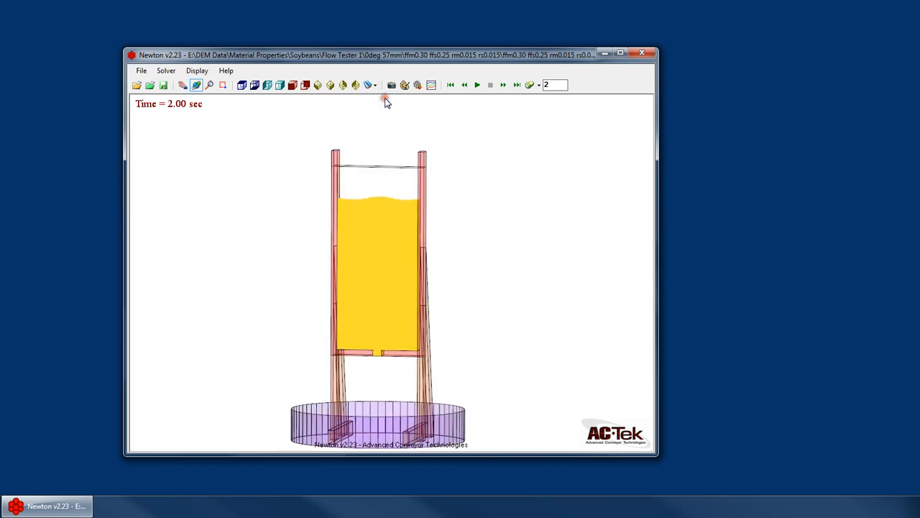
Step: Open the surface and material visualization settings and arrange them beside the flow tester window
left_click(404, 85)
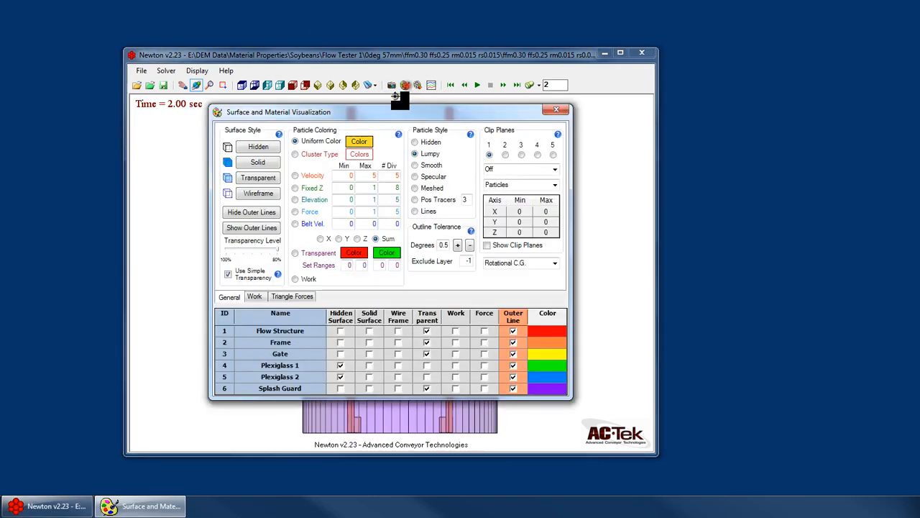
left_click_drag(338, 118, 599, 118)
left_click_drag(521, 46, 403, 44)
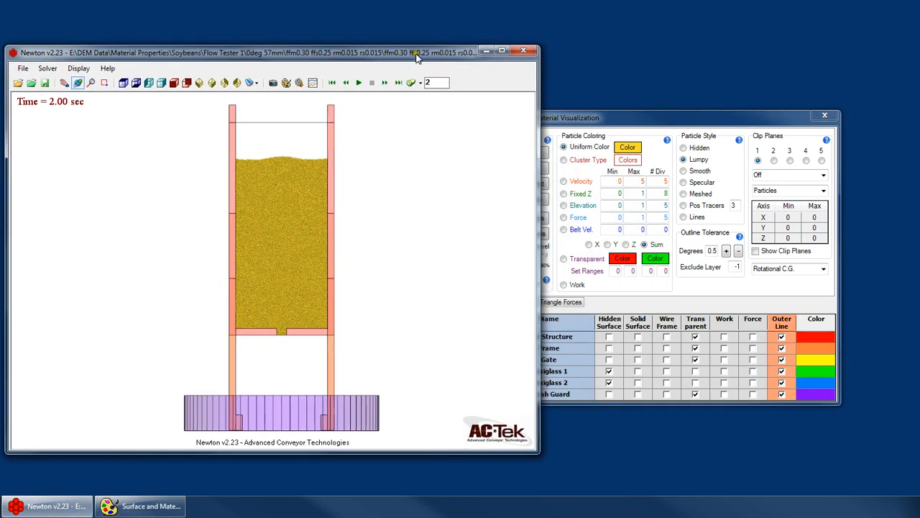
left_click_drag(687, 125, 759, 124)
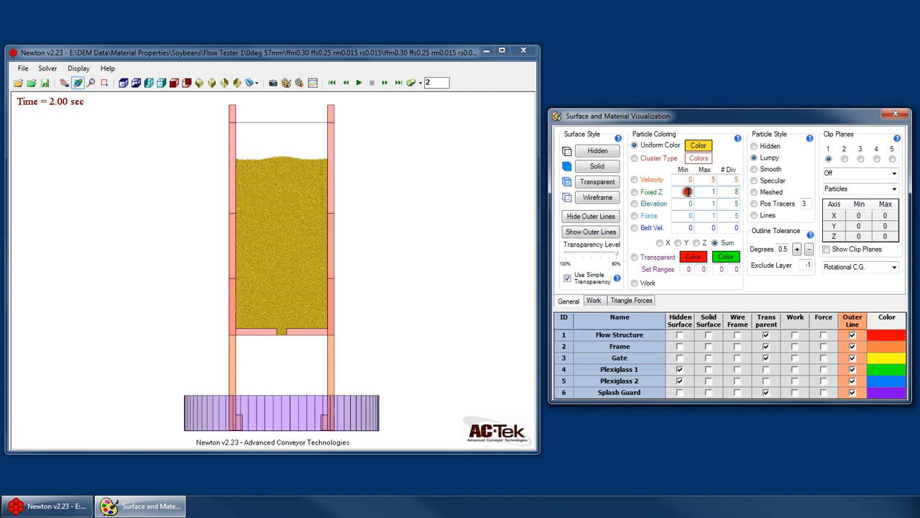
Step: Set the Fixed Z coloring to 5 divisions and apply it to the particles
double_click(689, 192)
double_click(703, 191)
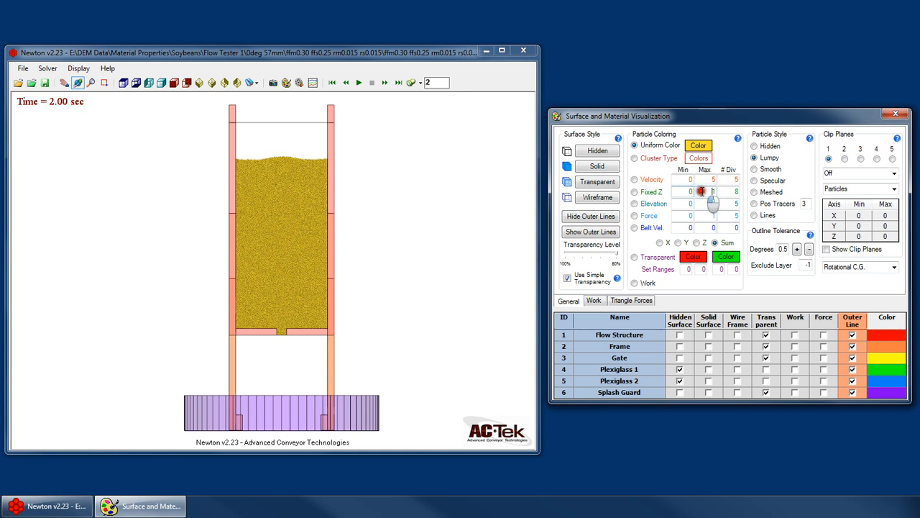
double_click(727, 192)
left_click(767, 192)
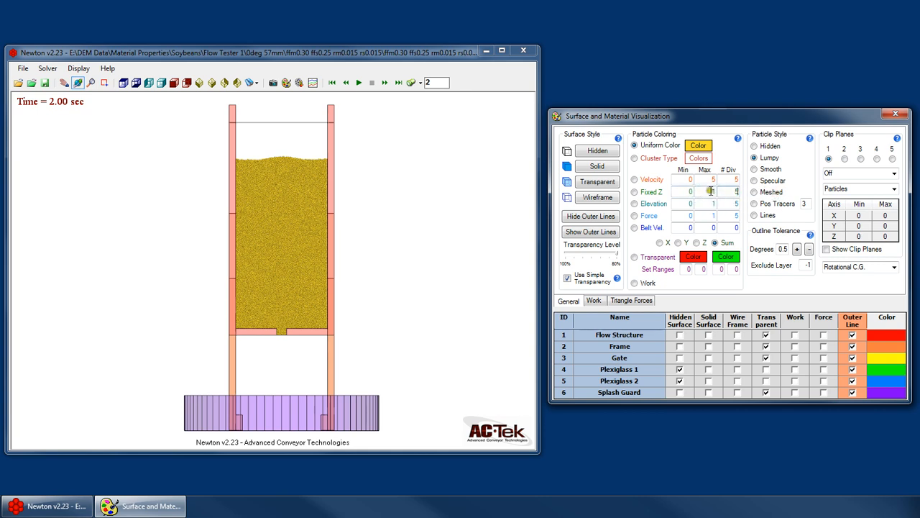
left_click(653, 192)
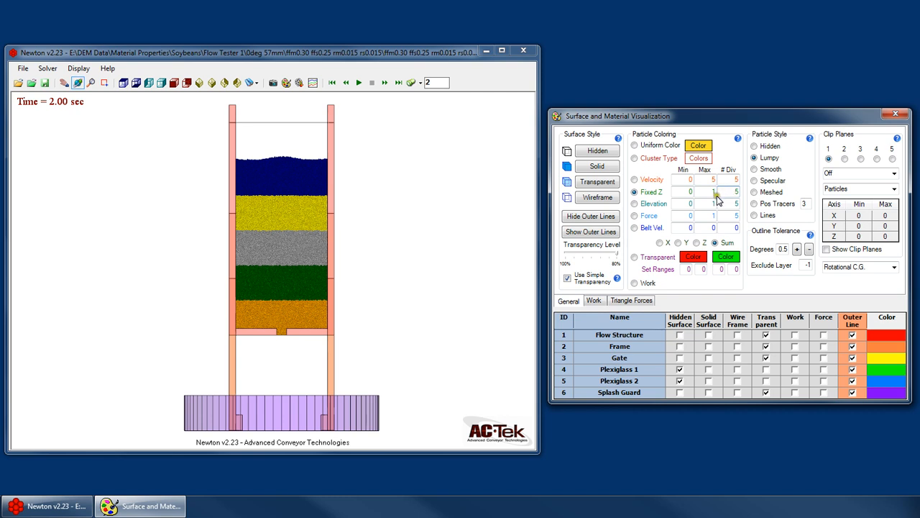
Step: Increase the Fixed Z coloring to 8 divisions
left_click_drag(731, 193, 775, 196)
type("8")
left_click(707, 193)
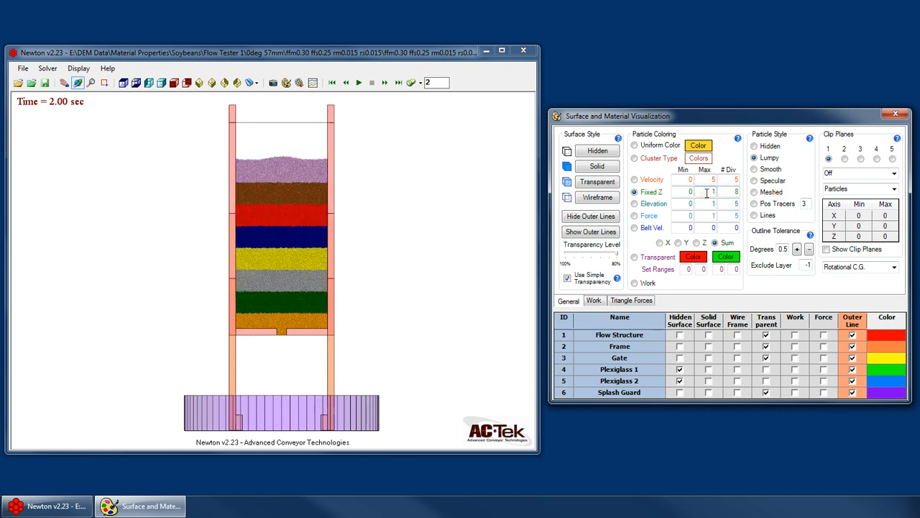
Step: Try the Fixed Z coloring with 10 divisions and return it to 8
left_click_drag(723, 192, 763, 197)
left_click(710, 191)
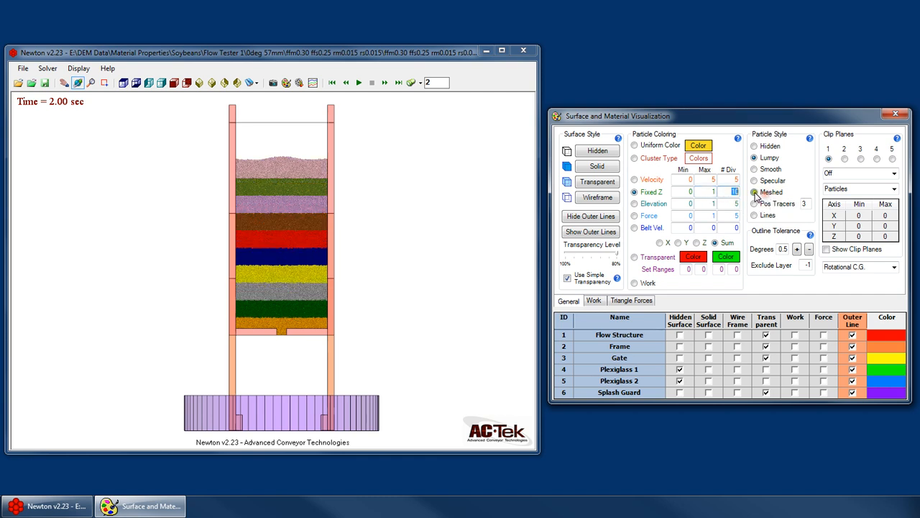
left_click(697, 192)
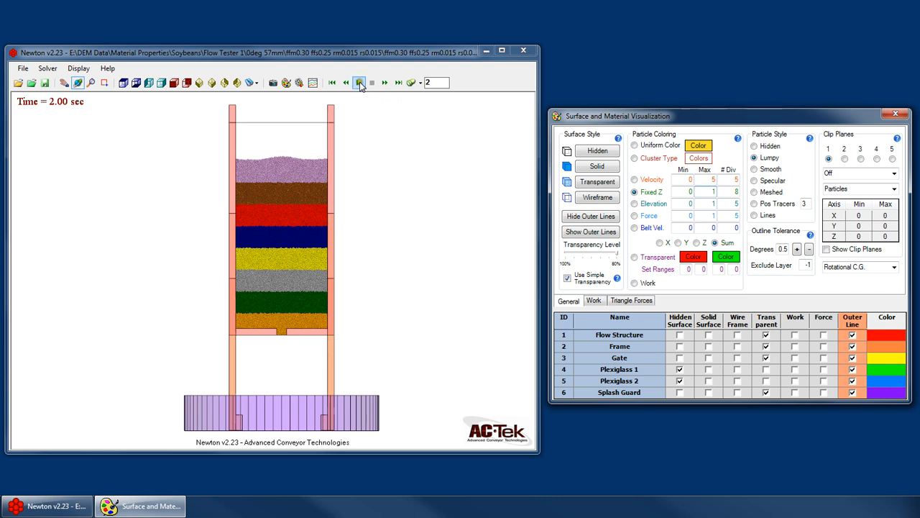
Step: Advance the simulation time through 3, 4, 5 and 8 seconds to examine how the colored layers discharge
left_click(432, 82)
key("BackSpace")
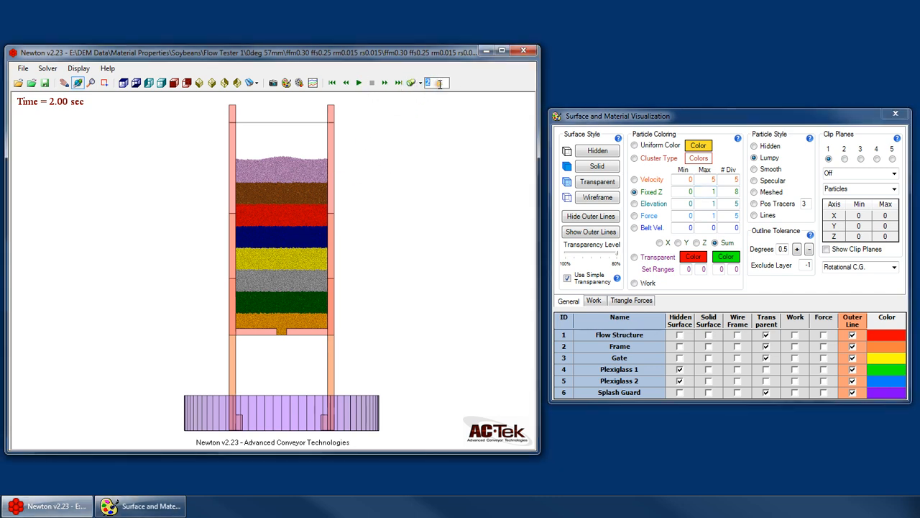
type("3")
key("Return")
type("4")
key("Return")
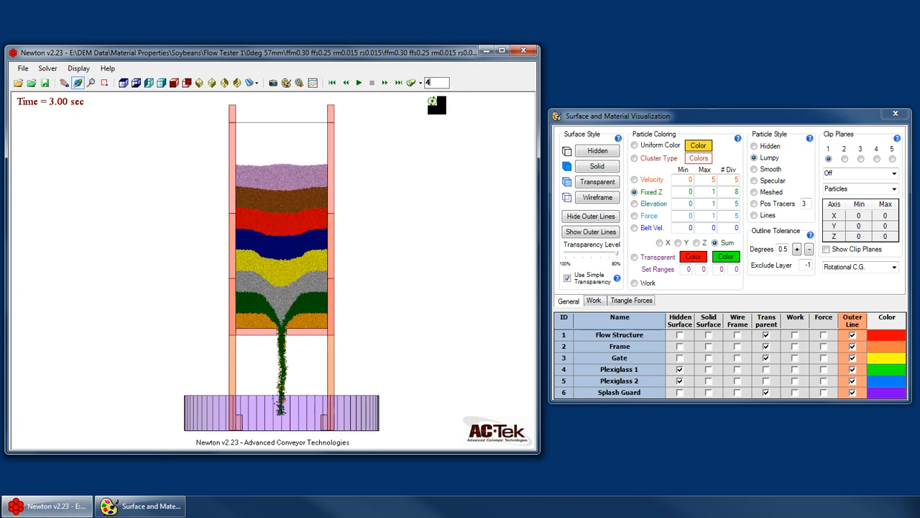
key("Return")
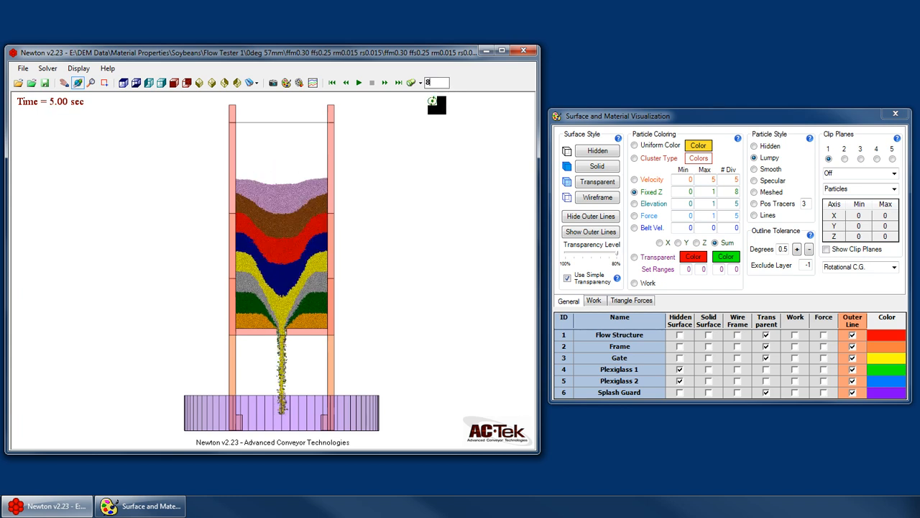
key("Return")
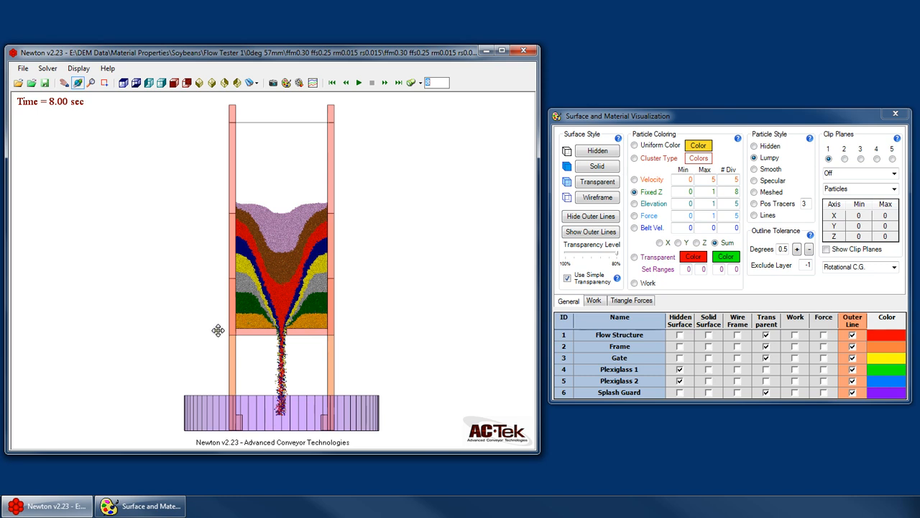
Step: Go back through simulation times 7, 6, 5, 4 and 3 seconds to review the layer flow pattern
key("Return")
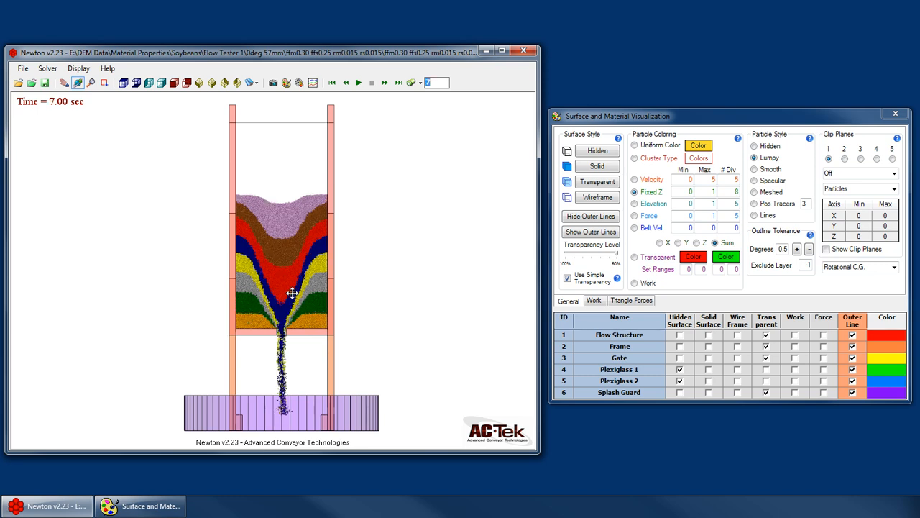
type("6")
key("Return")
type("5")
key("Return")
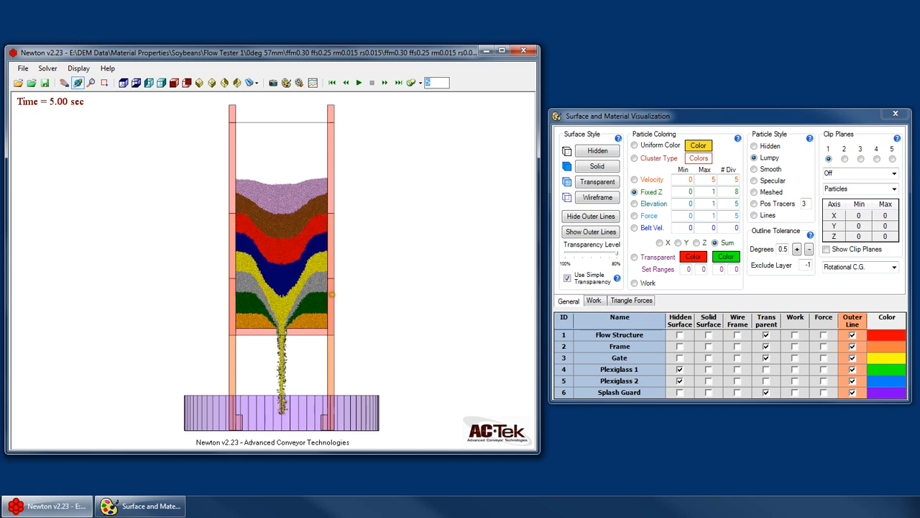
type("4")
key("Return")
type("3")
key("Return")
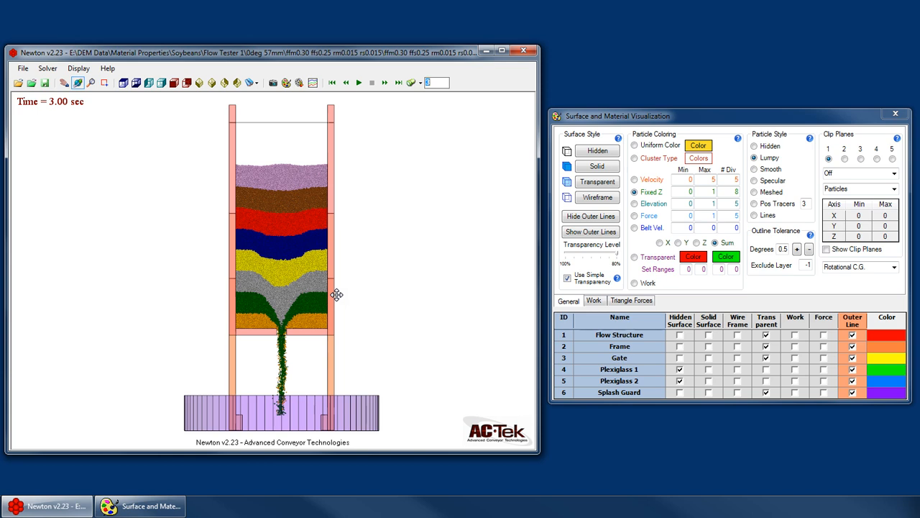
Step: View the layers at simulation time 10 seconds, return to 8 seconds and reapply the Fixed Z coloring there
type("10")
key("Return")
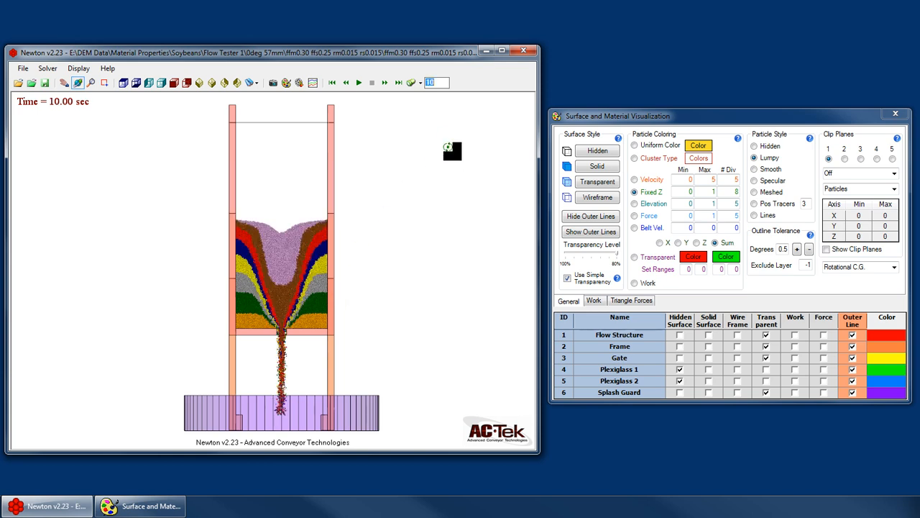
type("8")
key("Return")
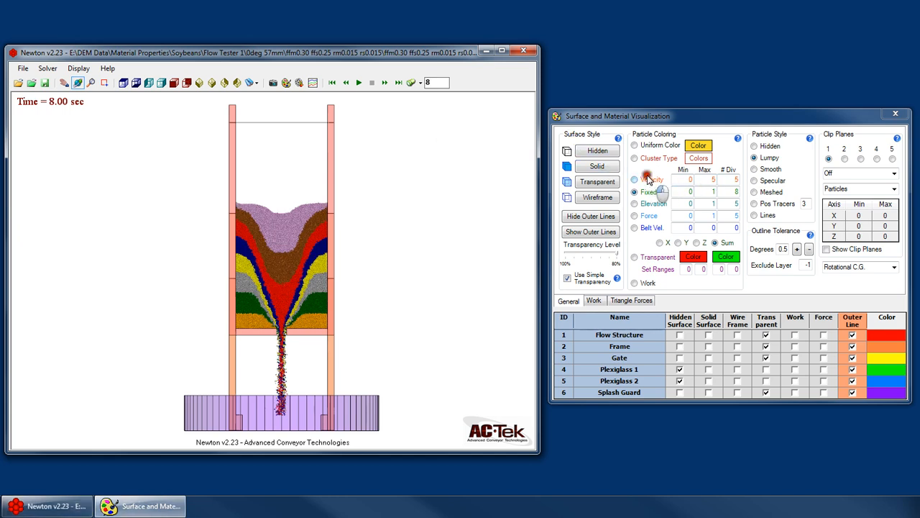
left_click(645, 179)
left_click(647, 193)
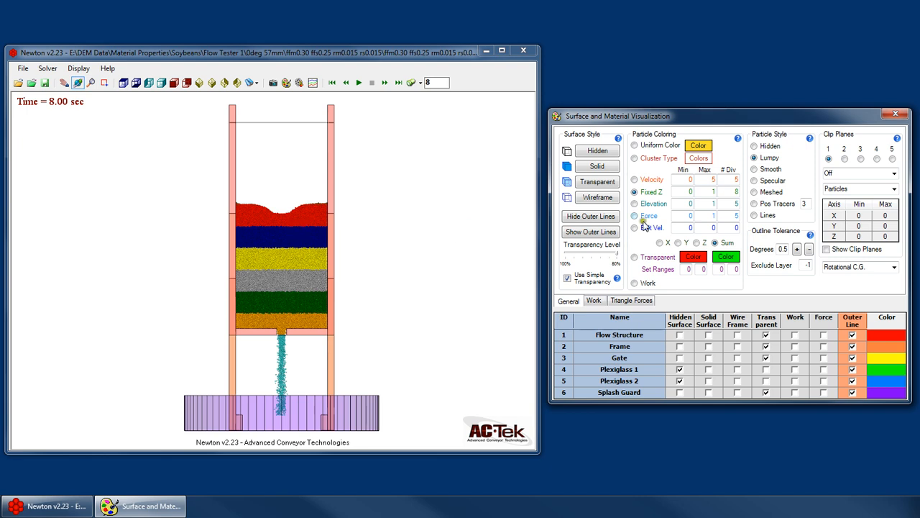
Step: Go back through simulation times 7, 6, 5, 4 and 2 seconds to trace where the discharging material came from
left_click(408, 77)
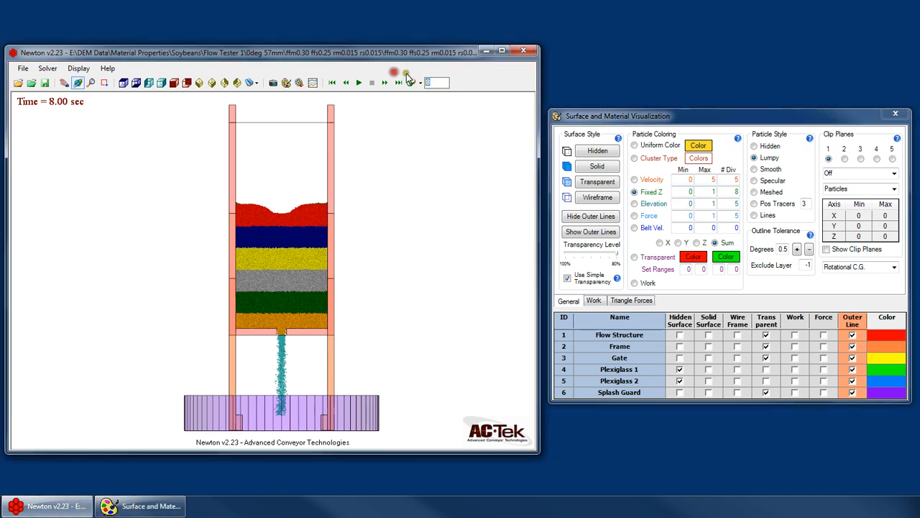
type("7")
key("Return")
type("6")
key("Return")
type("5")
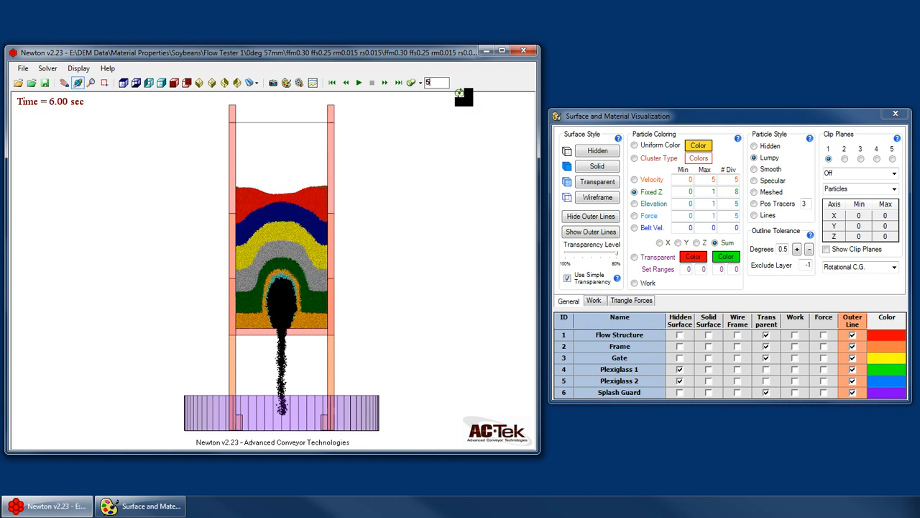
key("Return")
type("4")
key("Return")
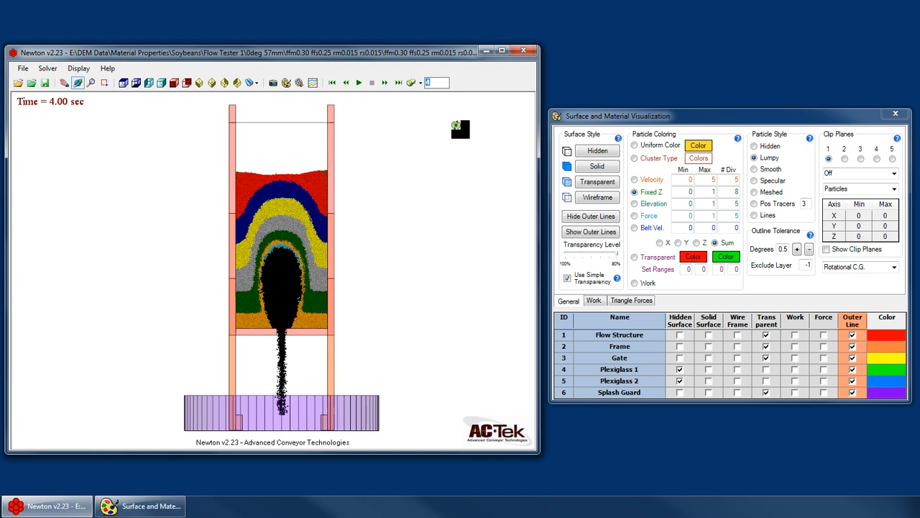
key("Return")
type("2")
key("Return")
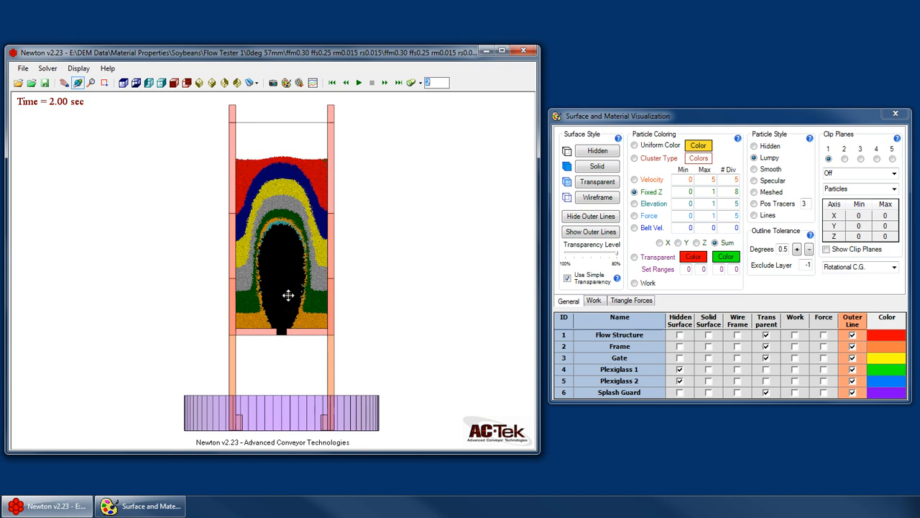
Step: Color the particles by Elevation and view the flow tester at 5, 8 and 9 seconds
left_click(656, 204)
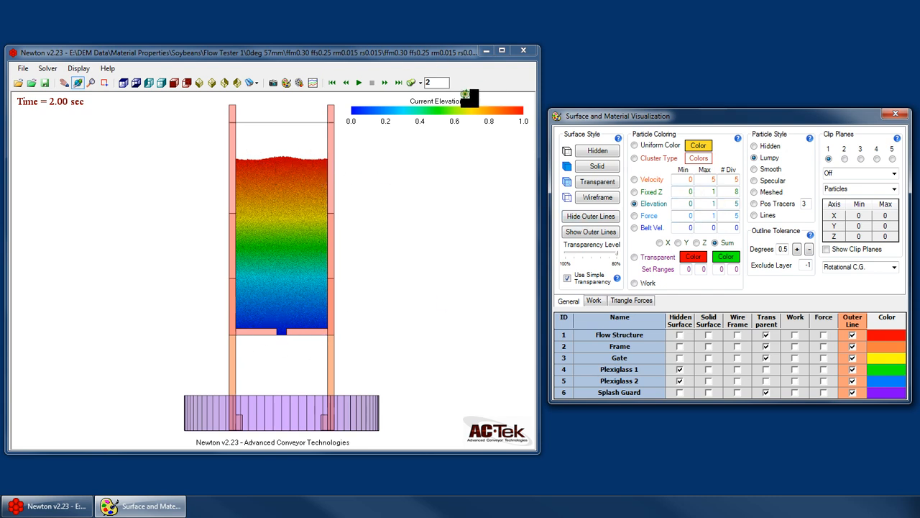
left_click(439, 84)
type("5")
key("Return")
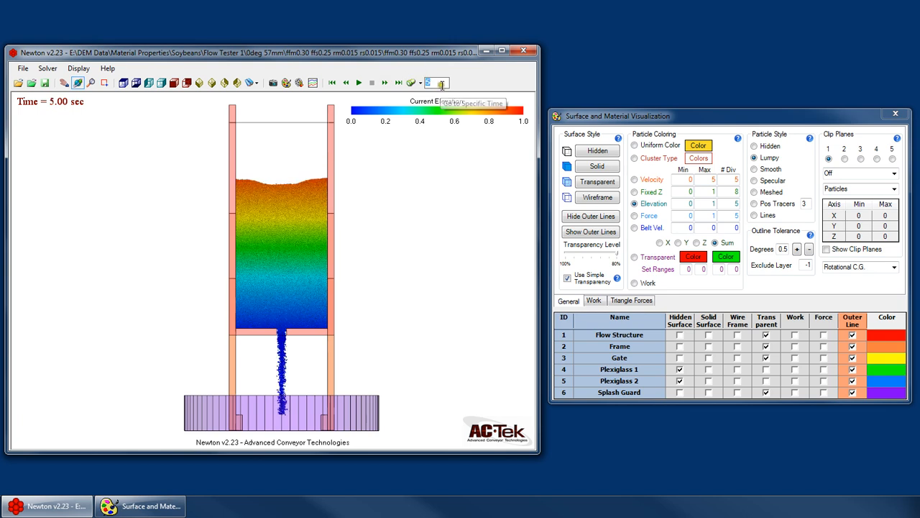
type("8")
key("Return")
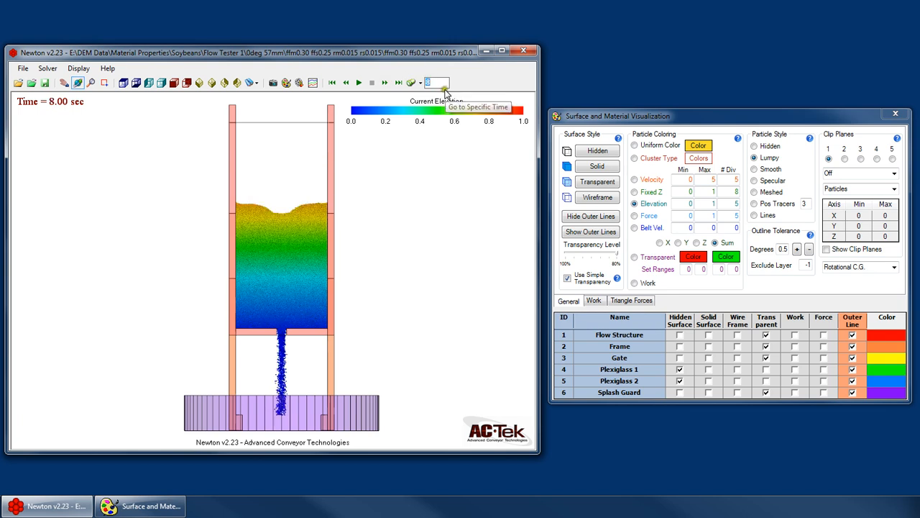
type("9")
key("Return")
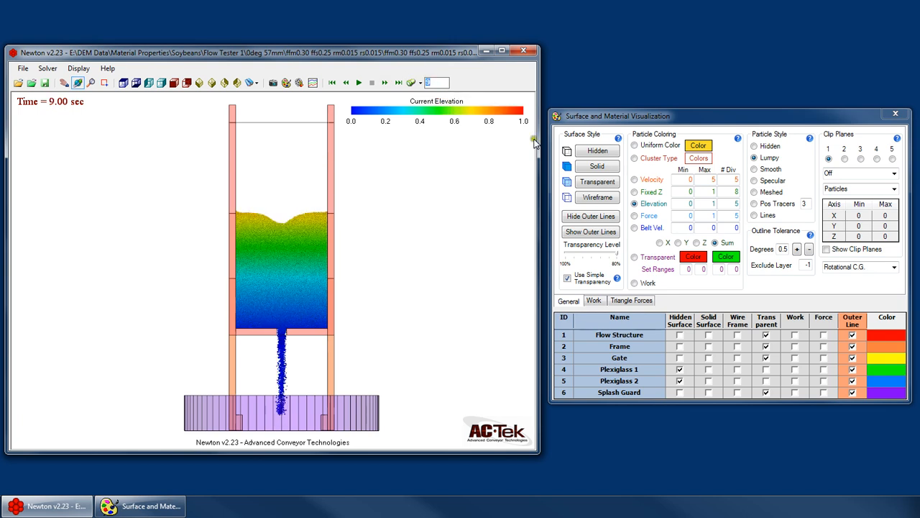
Step: Check the elevation coloring at 10 seconds and return the simulation to 5 seconds
left_click(428, 83)
type("10")
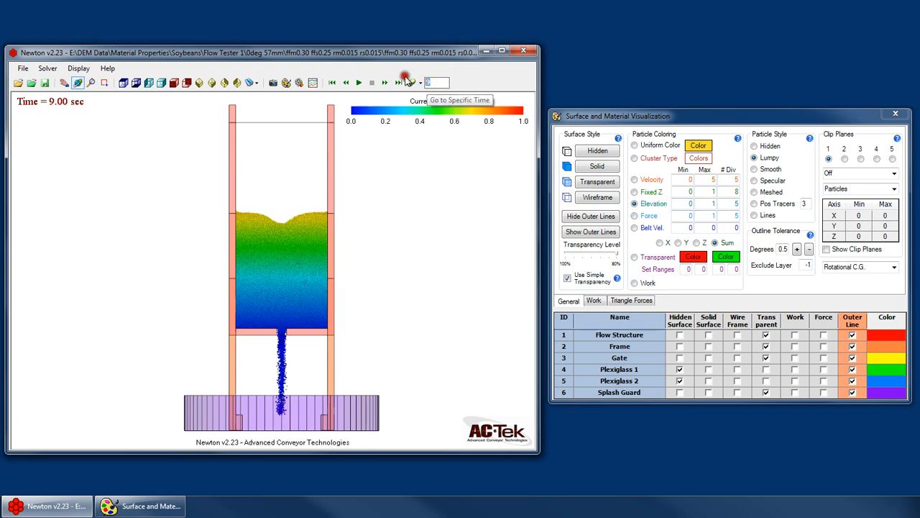
key("Return")
type("5")
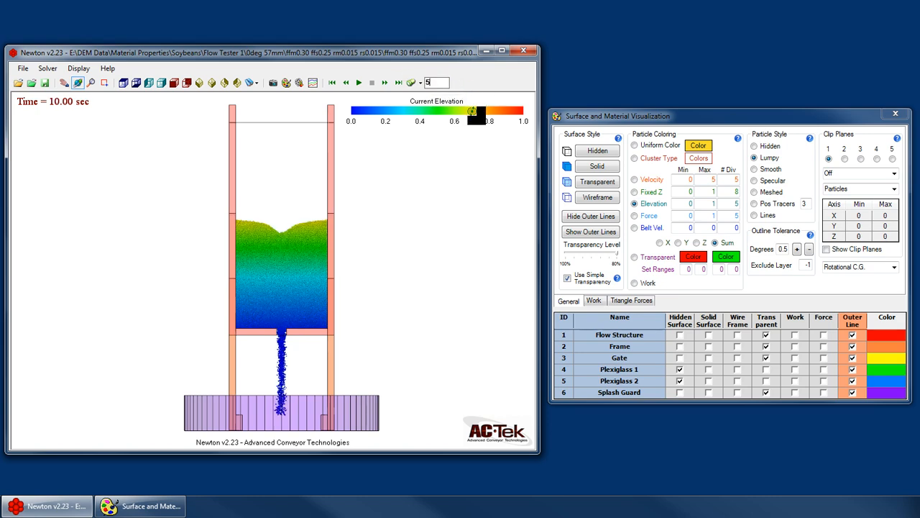
key("Return")
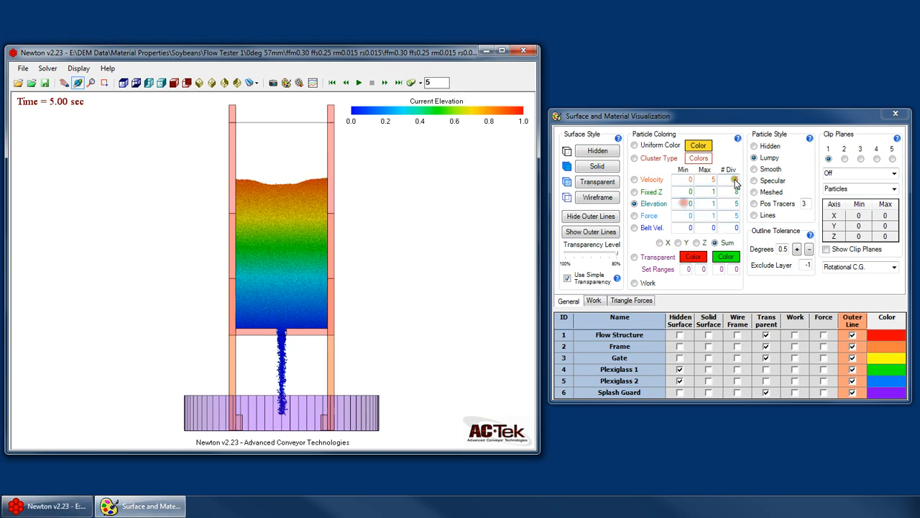
Step: Switch to the WearChute 30-60mm HF_merged simulation and arrange its Surface and Material Visualization window beside the model
left_click(896, 113)
left_click_drag(436, 54, 411, 51)
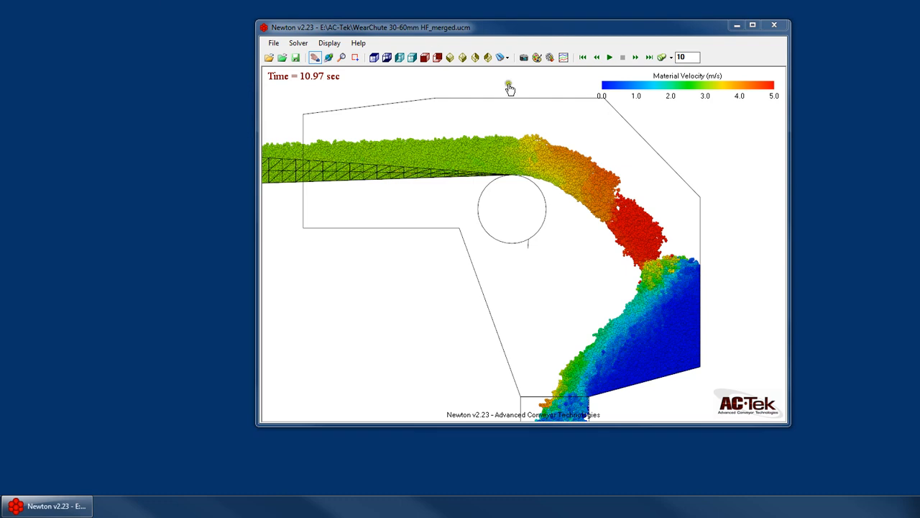
left_click(536, 57)
left_click_drag(443, 78, 712, 96)
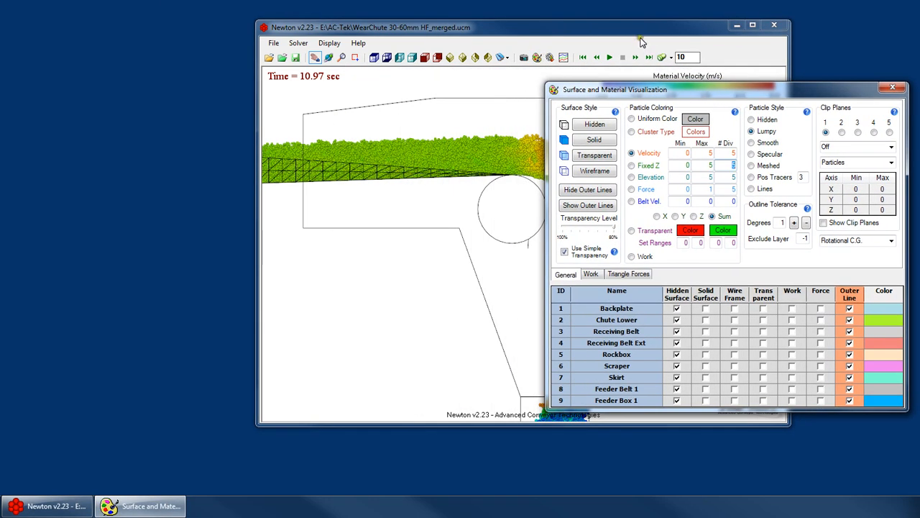
left_click_drag(650, 30, 403, 43)
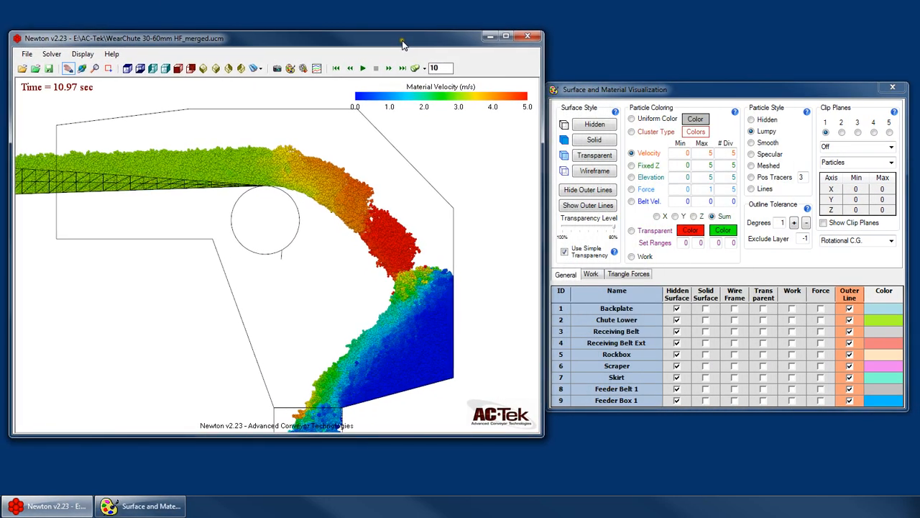
Step: Color the particles by Force in an isometric view and set the force maximum to 15
left_click(647, 178)
left_click(642, 189)
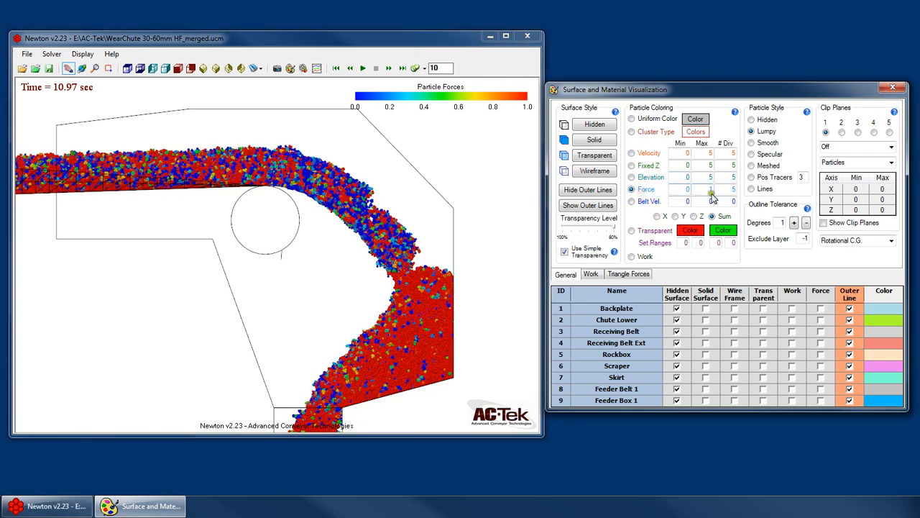
left_click(241, 67)
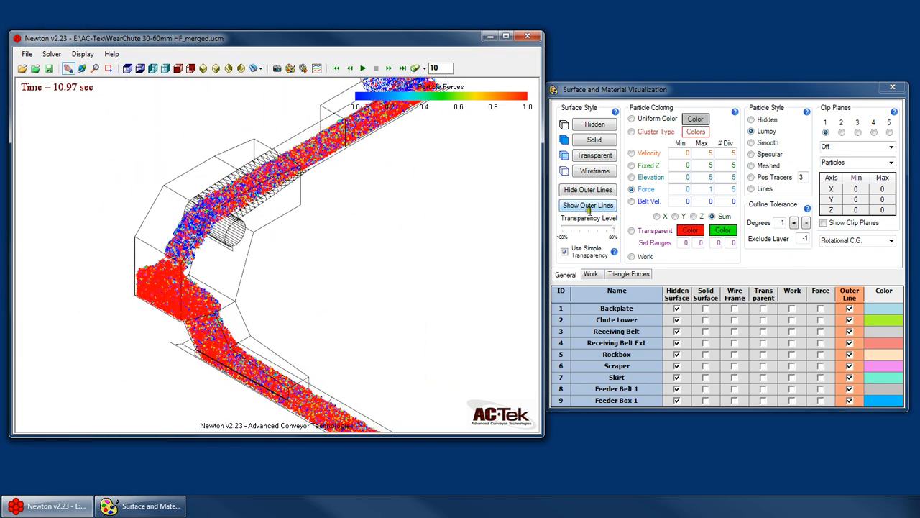
left_click(710, 189)
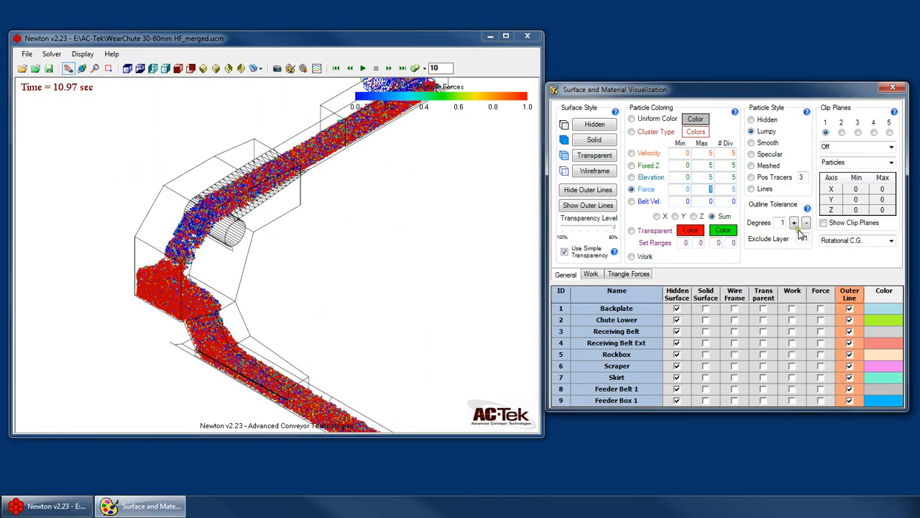
type("15")
key("Return")
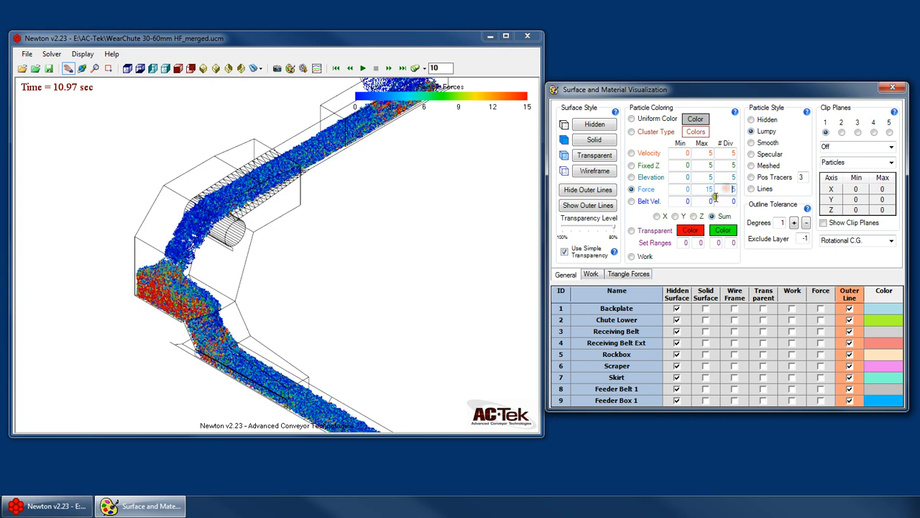
Step: Examine the particle forces in the rockbox, lower chute and along the receiving belt from several angles
left_click(224, 256)
scroll(219, 355, "up", 4)
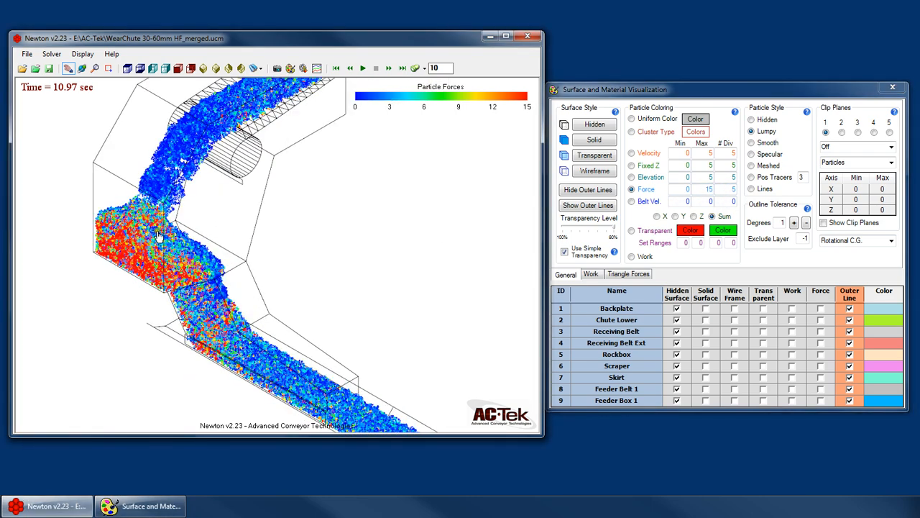
scroll(204, 214, "down", 3)
right_click(205, 213)
left_click(258, 233)
left_click_drag(225, 300, 219, 223)
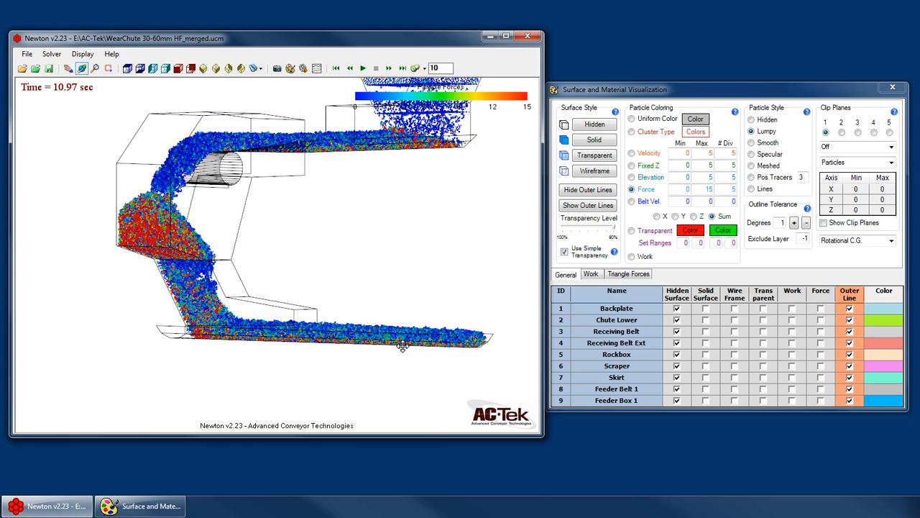
left_click_drag(403, 346, 380, 367)
scroll(394, 307, "up", 4)
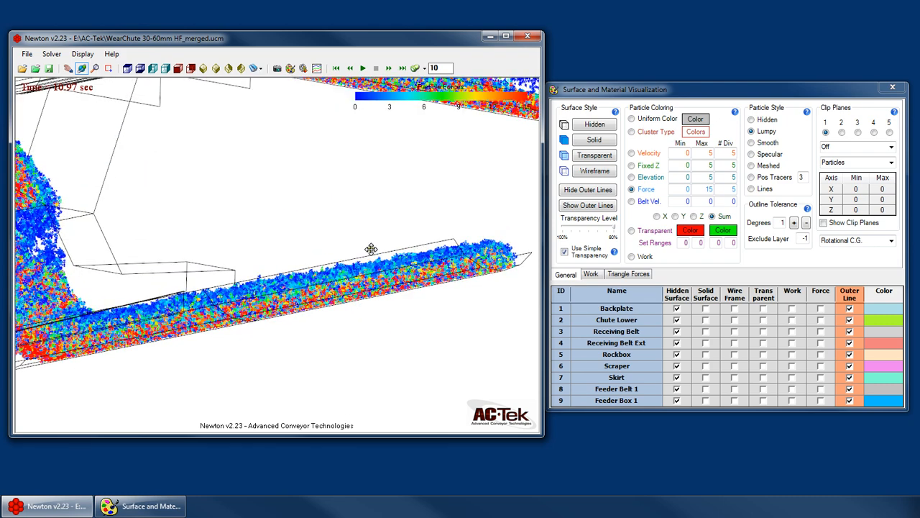
left_click_drag(308, 207, 310, 283)
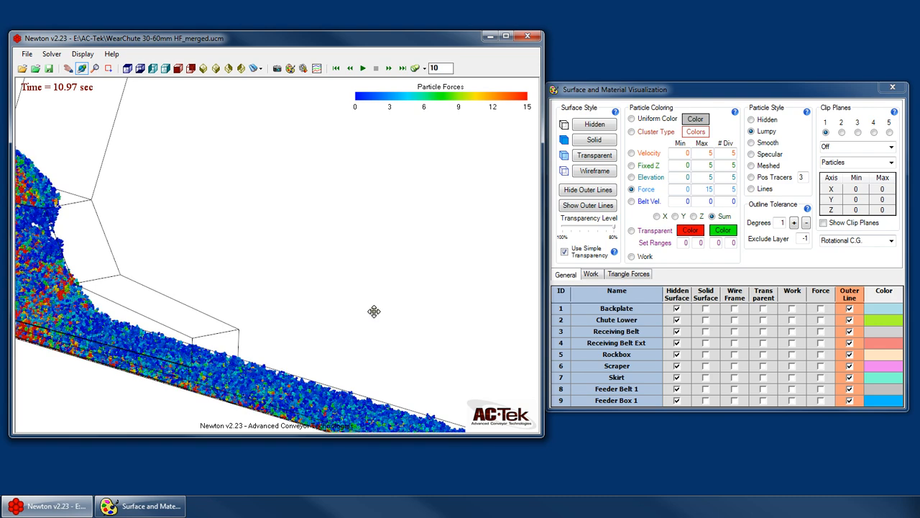
left_click_drag(374, 310, 349, 200)
left_click_drag(280, 248, 413, 253)
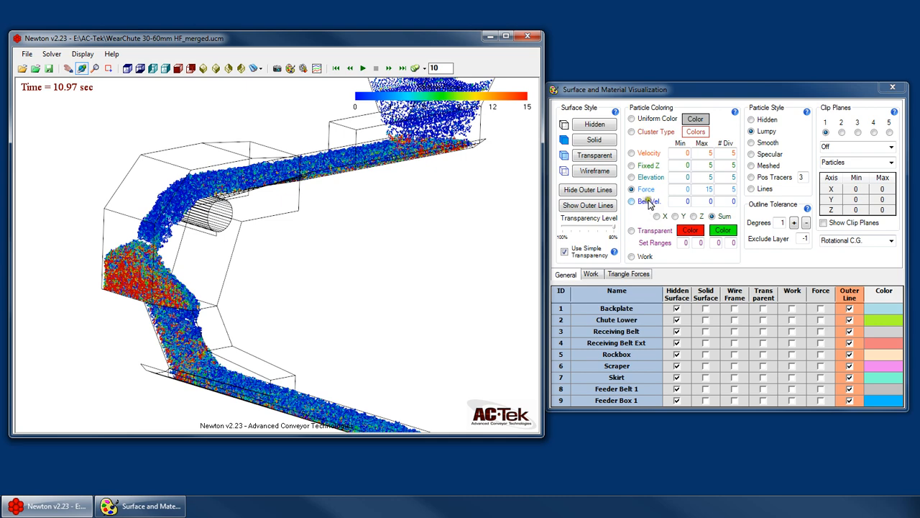
Step: Try the Belt Vel. coloring, switch to Velocity coloring and inspect the material on the receiving belt
left_click(649, 202)
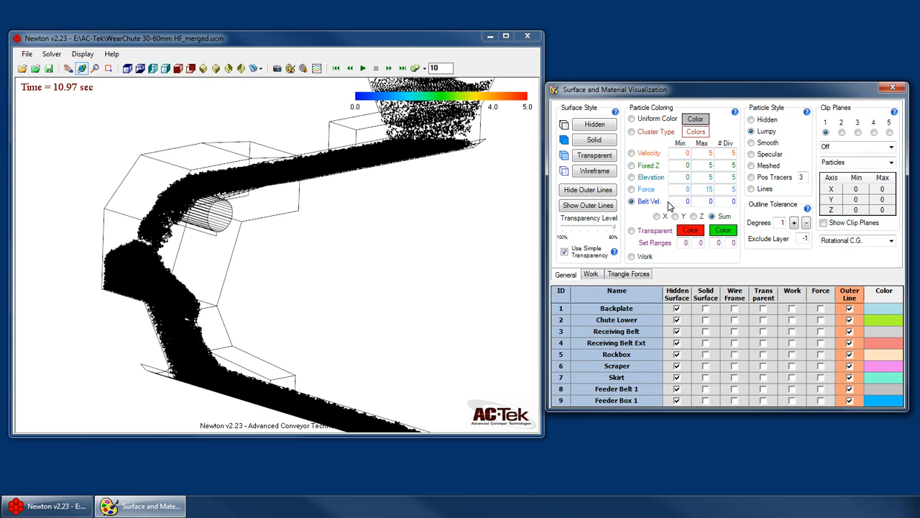
left_click(646, 153)
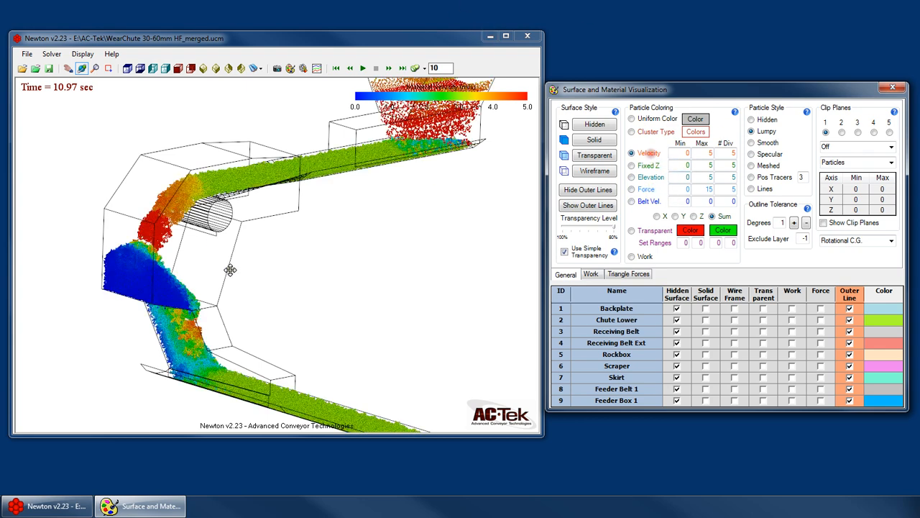
left_click_drag(230, 269, 300, 330)
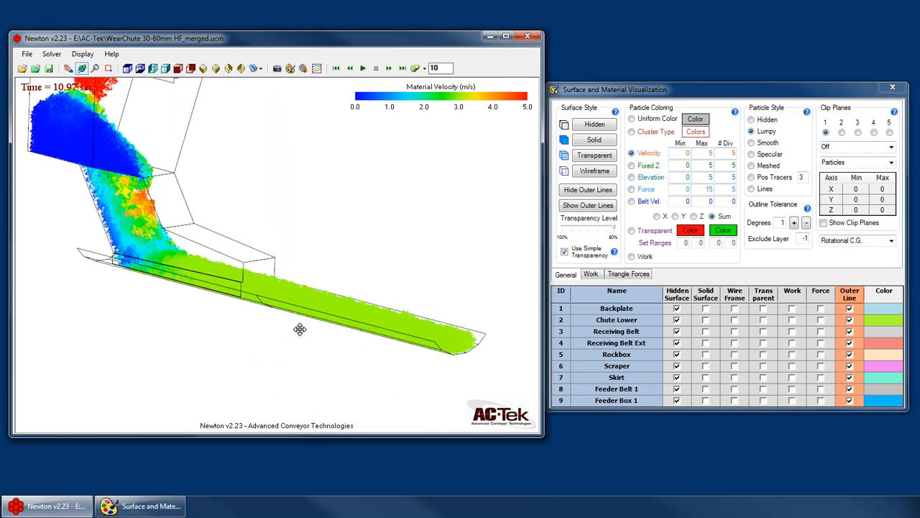
left_click_drag(260, 241, 277, 256)
right_click_drag(249, 300, 236, 390)
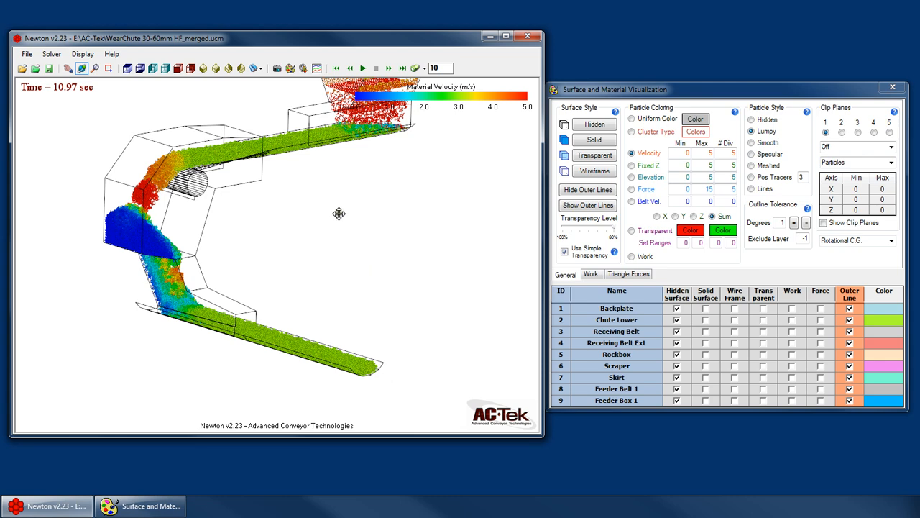
left_click_drag(320, 235, 300, 332)
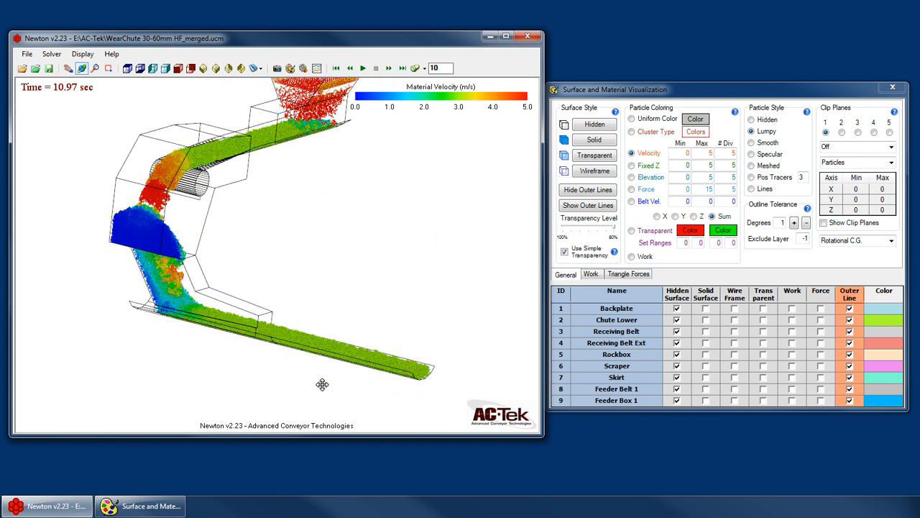
scroll(299, 390, "up", 2)
scroll(299, 391, "up", 2)
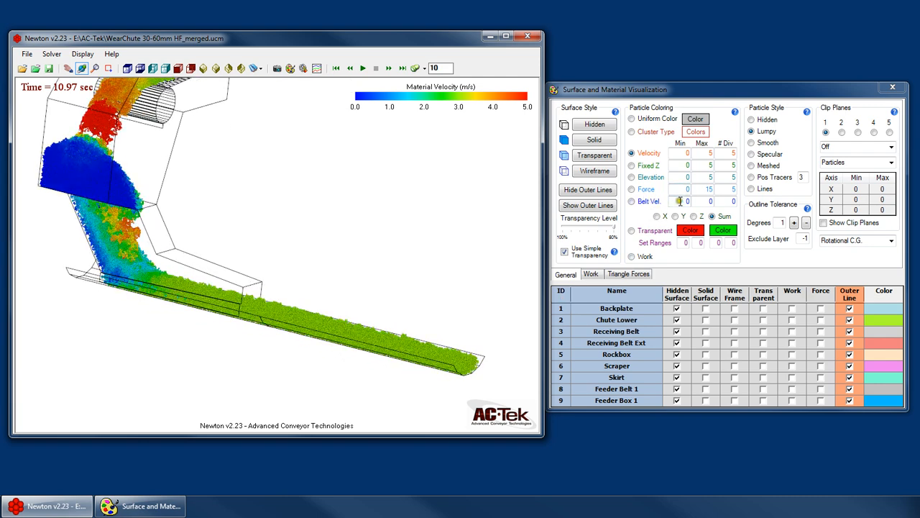
Step: Set the Belt Vel. minimum to -3 and color the particles by belt velocity
left_click(680, 201)
double_click(683, 202)
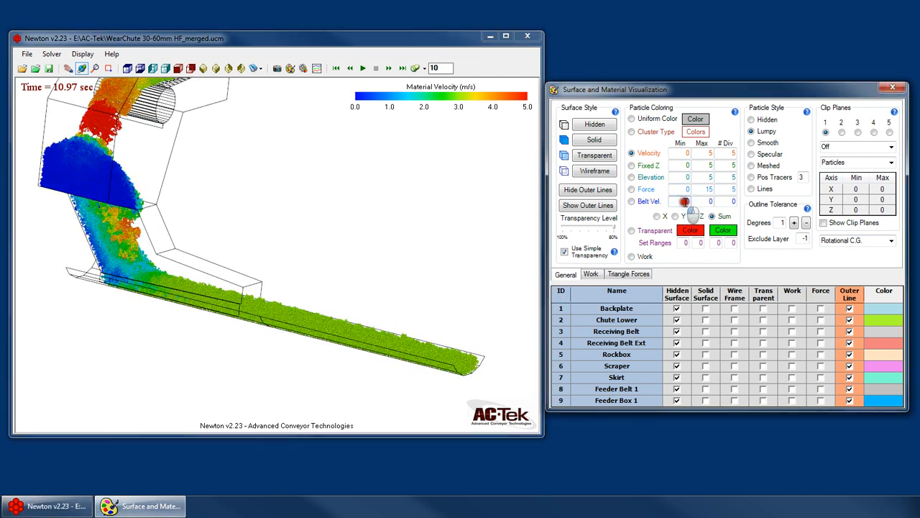
type("-3")
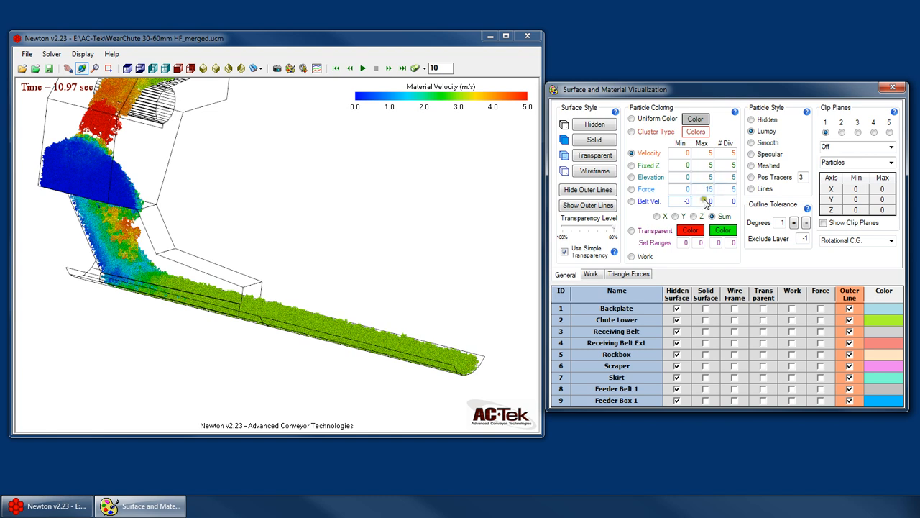
left_click_drag(709, 202, 739, 214)
left_click_drag(680, 202, 692, 202)
left_click(703, 201)
left_click(727, 201)
left_click(647, 151)
left_click(682, 153)
left_click(632, 202)
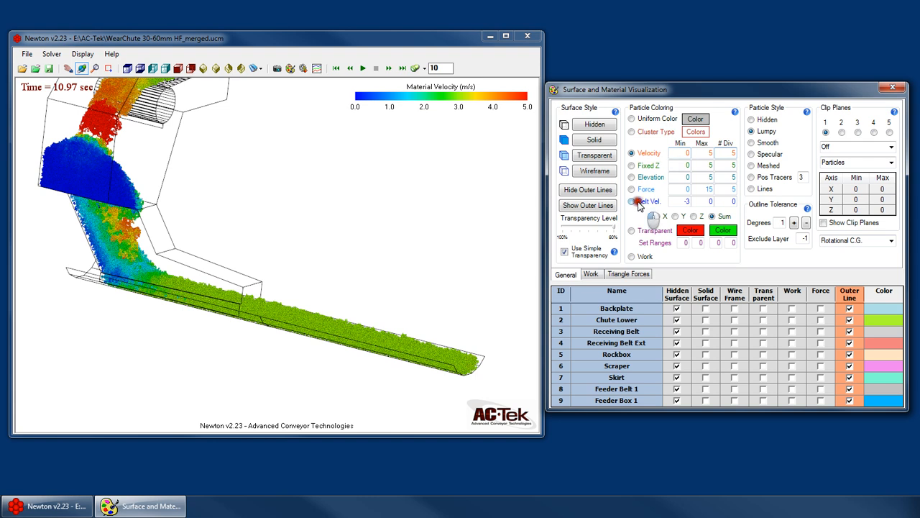
Step: Set the Velocity color range to a minimum of -1 and a maximum of 1 with 4 divisions
left_click_drag(705, 152, 730, 153)
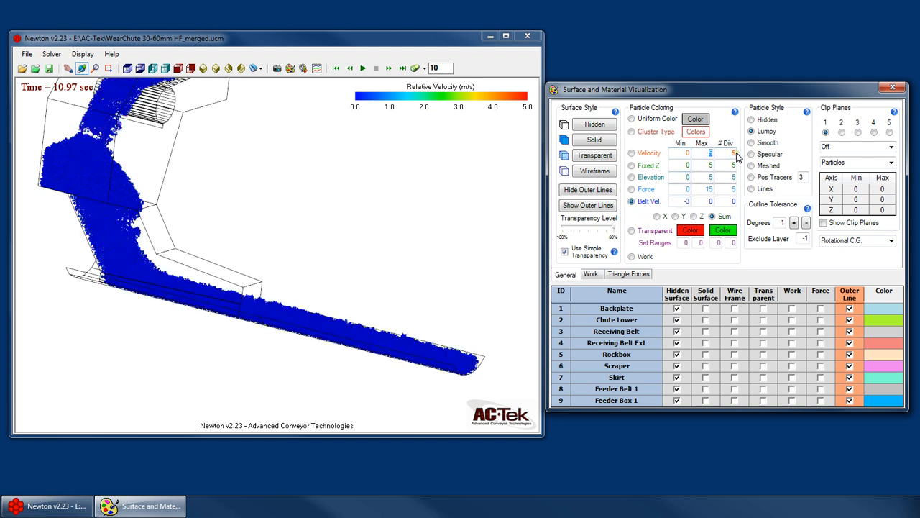
left_click(730, 152)
left_click_drag(728, 153, 751, 154)
left_click(703, 152)
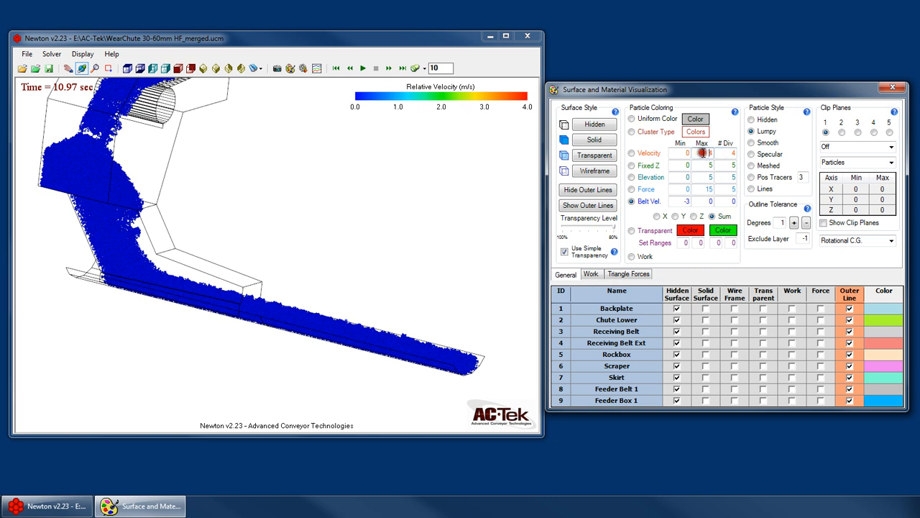
left_click(679, 152)
left_click_drag(682, 153, 726, 153)
type("-1")
type("1")
left_click(730, 154)
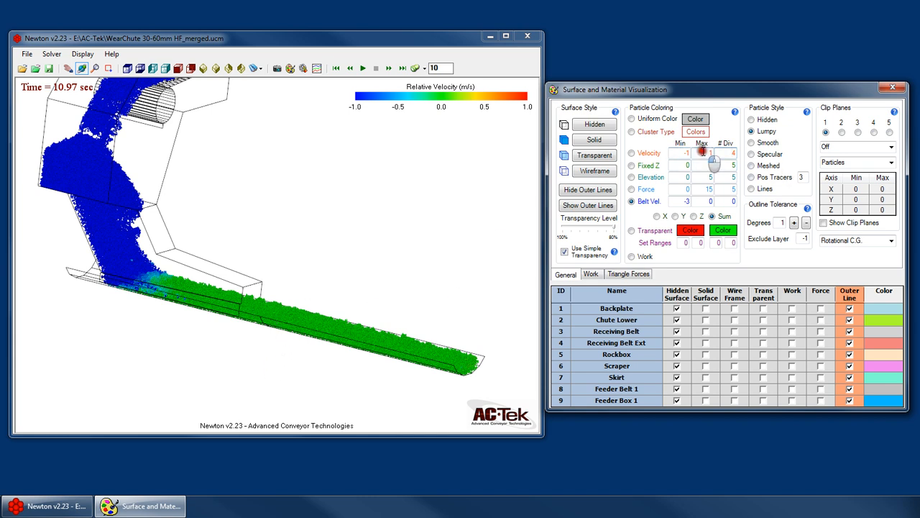
Step: Color the belt velocity by its X component and inspect the material landing on the receiving belt
left_click(661, 217)
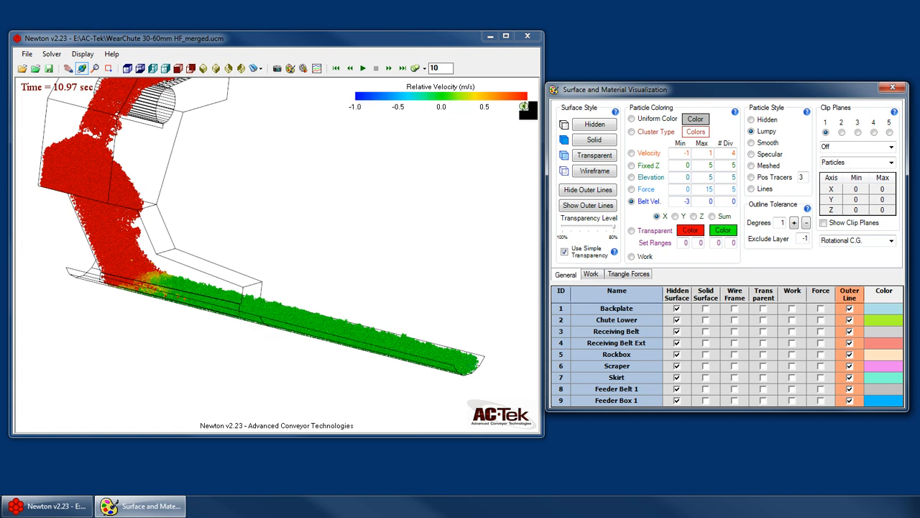
left_click_drag(304, 318, 273, 309)
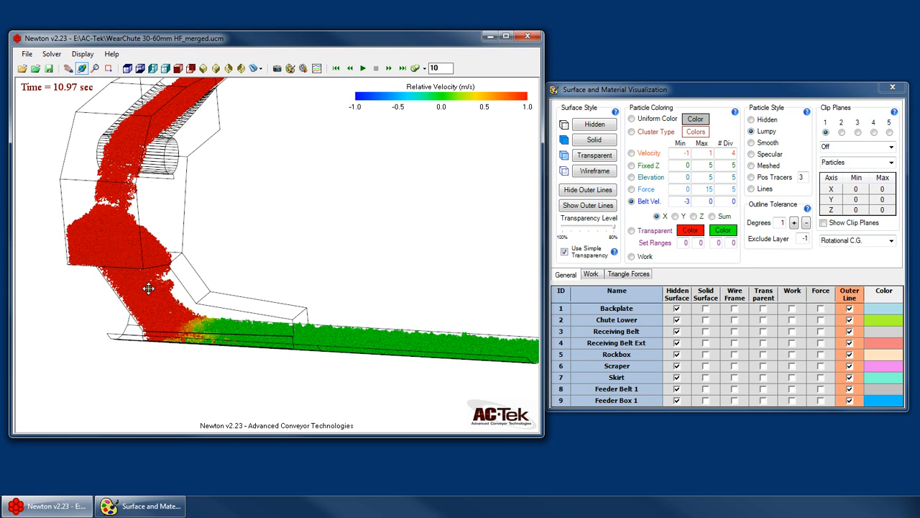
left_click_drag(177, 276, 127, 228)
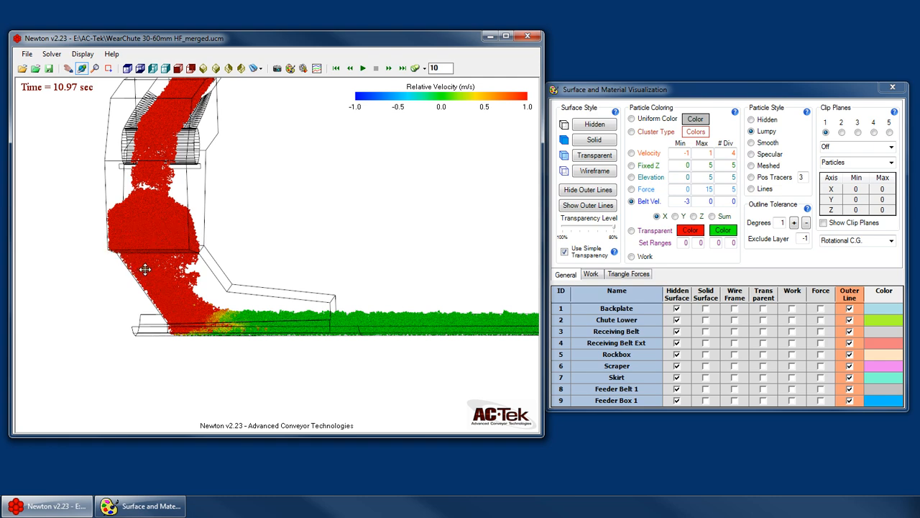
mouse_move(224, 282)
left_mouse_down()
mouse_move(358, 261)
mouse_move(349, 261)
left_mouse_up()
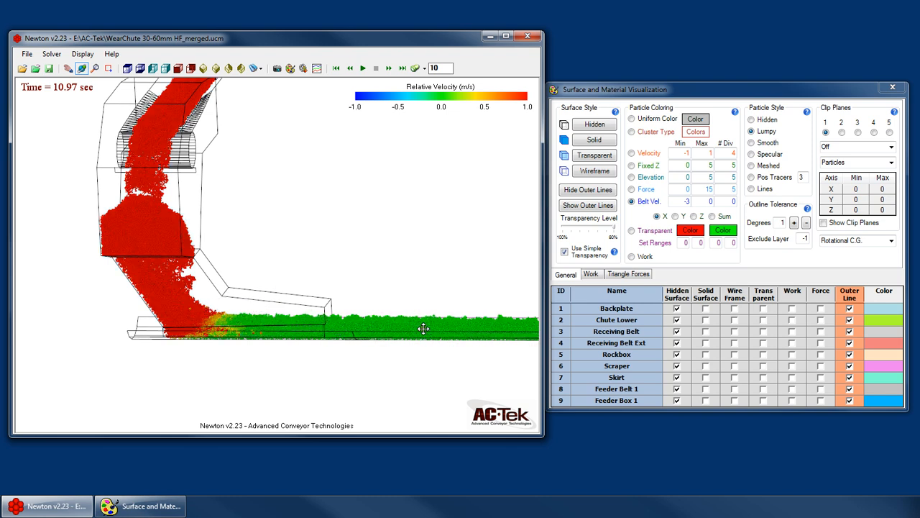
mouse_move(348, 255)
left_mouse_down()
mouse_move(344, 241)
mouse_move(384, 227)
mouse_move(376, 218)
mouse_move(376, 228)
mouse_move(353, 228)
mouse_move(338, 241)
mouse_move(379, 226)
mouse_move(376, 237)
mouse_move(346, 233)
mouse_move(335, 248)
left_mouse_up()
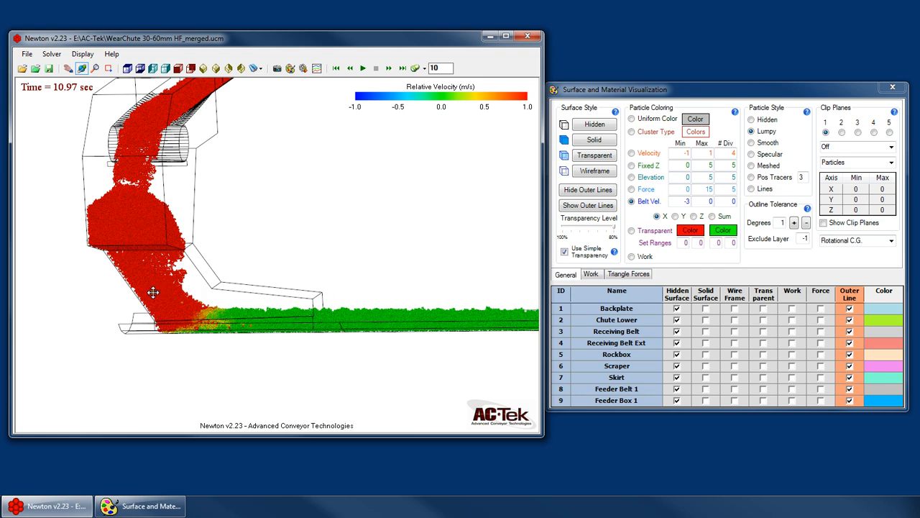
left_click_drag(177, 294, 252, 273)
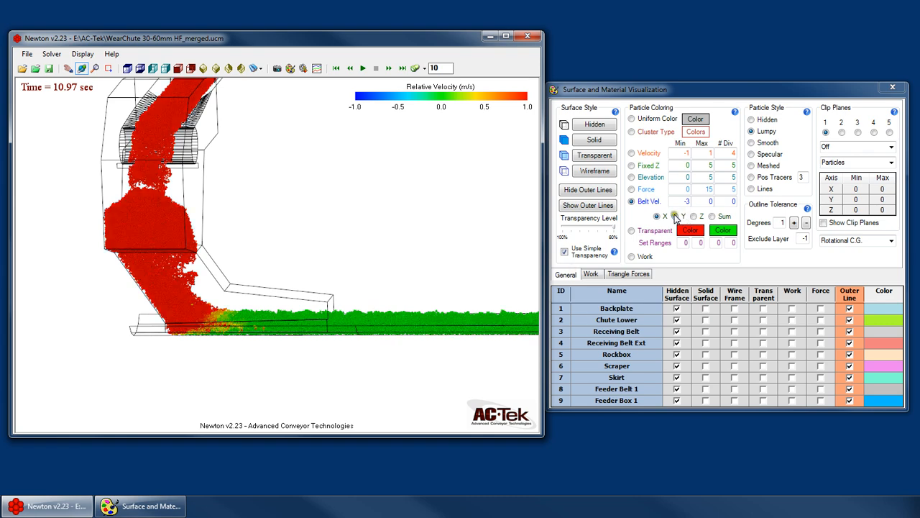
Step: View the whole transfer from the side and switch the particle coloring to Velocity in the X direction
left_click_drag(221, 187, 251, 240)
right_click_drag(256, 421, 263, 183)
left_click_drag(263, 183, 403, 241)
left_click(631, 153)
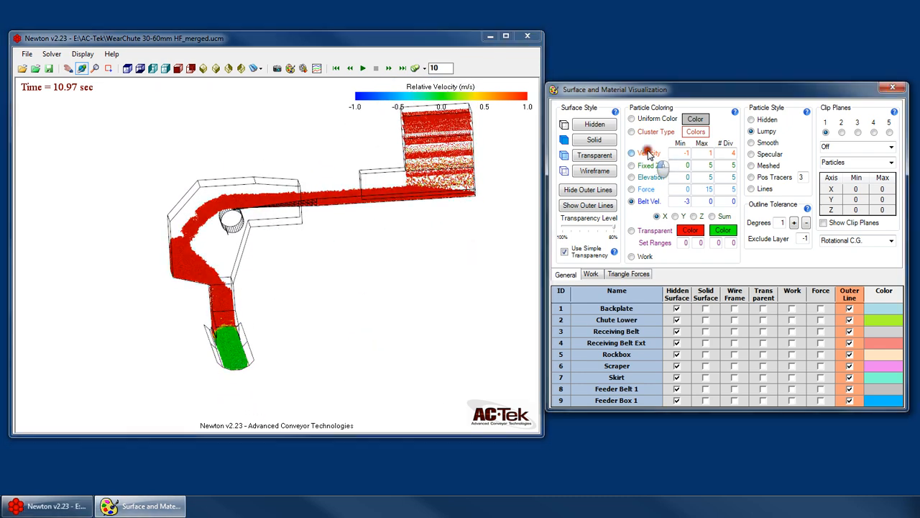
mouse_move(261, 242)
left_mouse_down()
mouse_move(261, 257)
mouse_move(274, 256)
left_mouse_up()
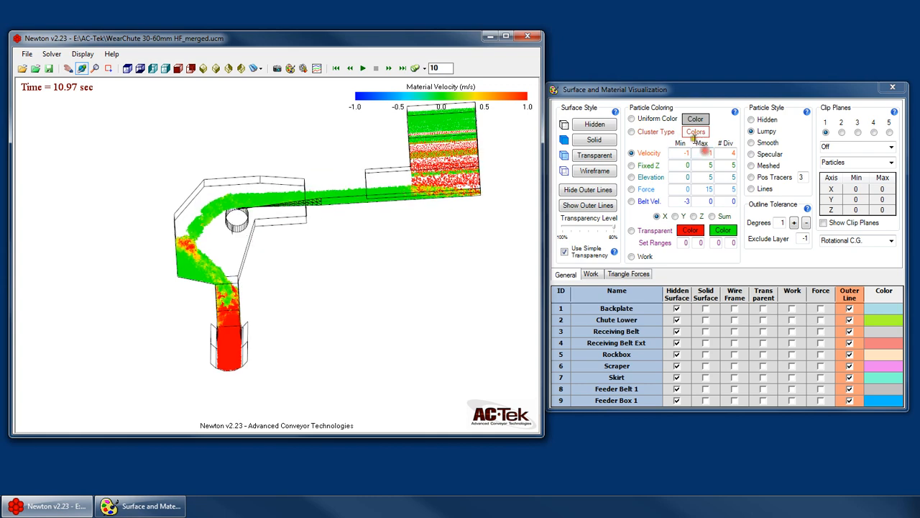
scroll(295, 217, "up", 6)
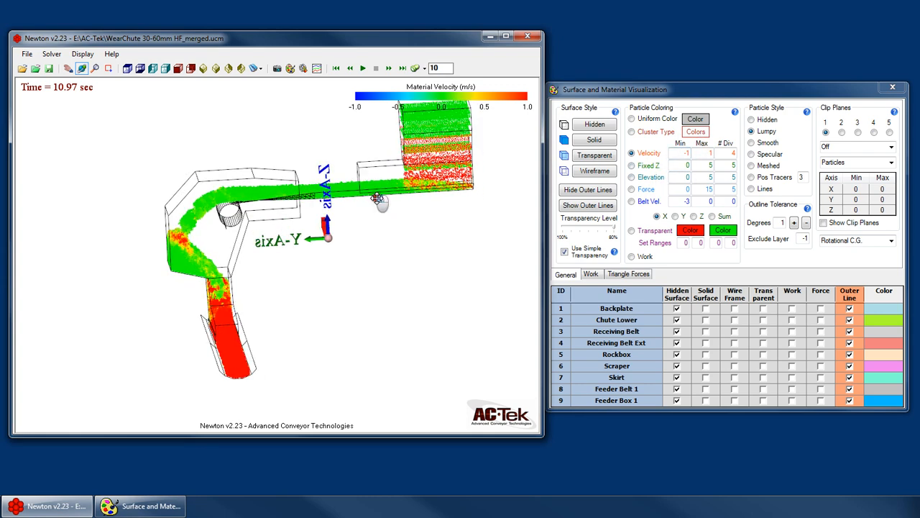
scroll(399, 288, "down", 4)
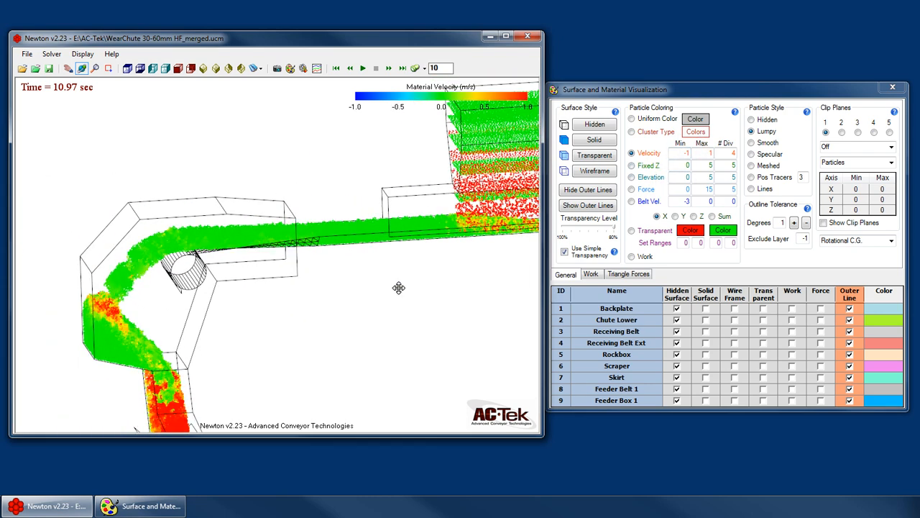
left_click_drag(398, 288, 339, 263)
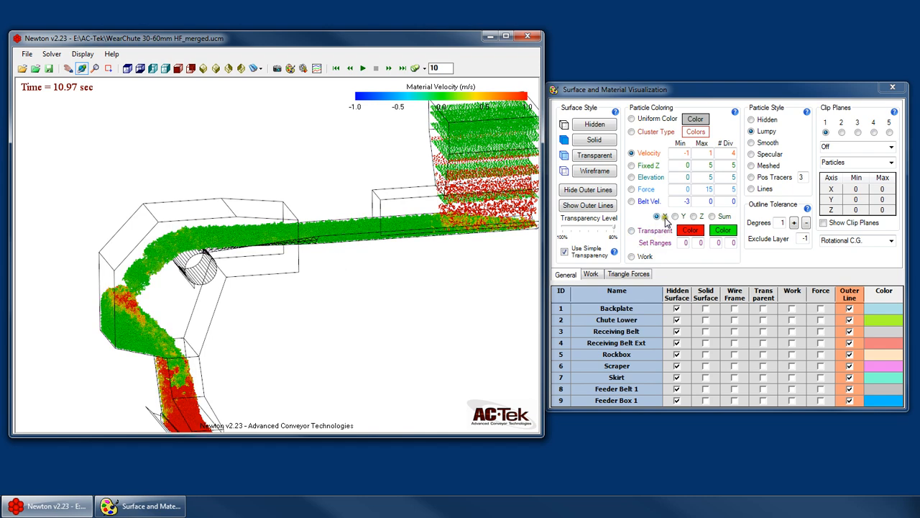
Step: Switch the velocity component to Sum and set the Velocity range from 2 to 4 with 4 divisions
left_click(711, 217)
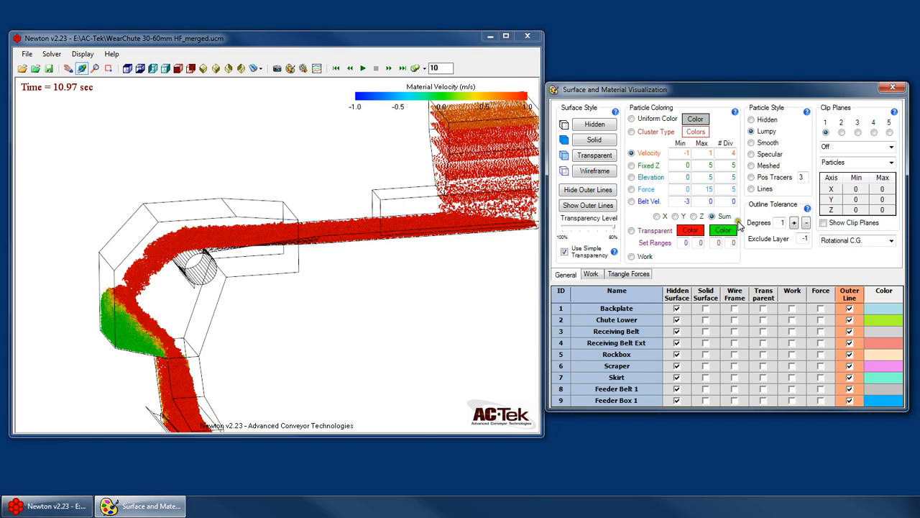
left_click_drag(293, 248, 269, 285)
scroll(268, 285, "down", 3)
left_click_drag(683, 153, 727, 155)
type("5")
left_click(724, 155)
type("3")
left_click(729, 155)
type("2")
left_click(726, 154)
type("4")
left_click(729, 155)
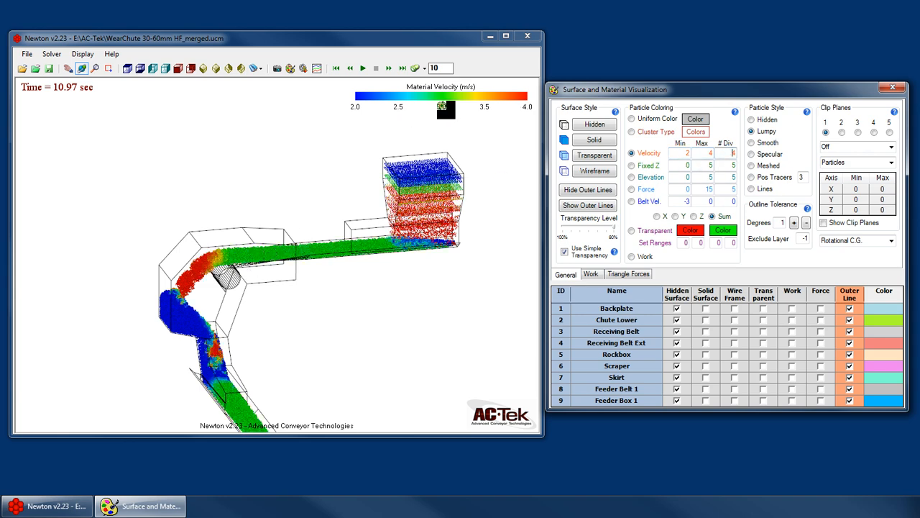
Step: Color the particles by belt velocity and set the Belt Vel. range from 0 to 3
left_click_drag(286, 251, 309, 277)
left_click(649, 202)
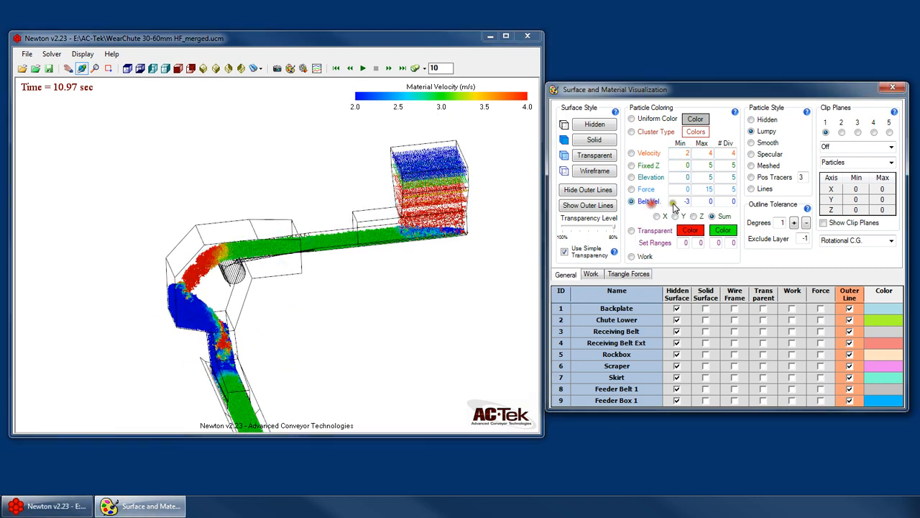
left_click(729, 202)
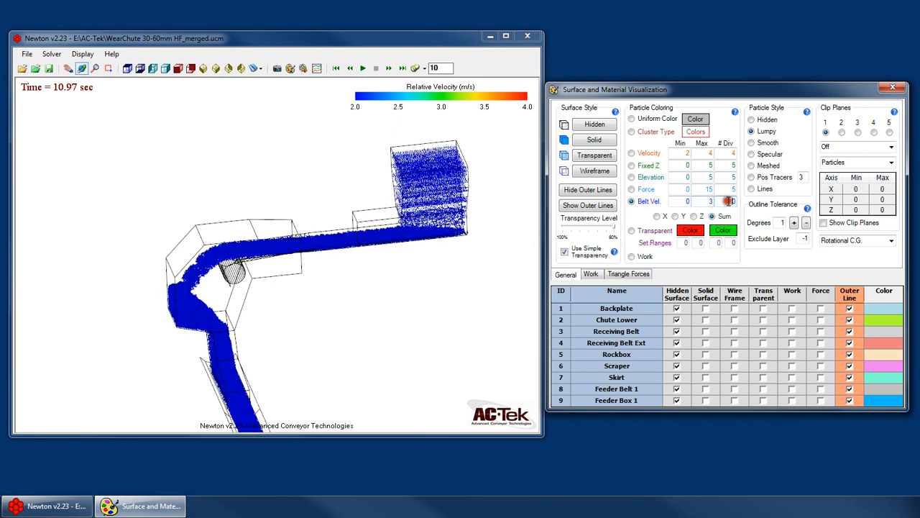
Step: Return to Velocity coloring with a range of -1 to 1 and show the Y component
left_click(647, 153)
left_click(690, 153)
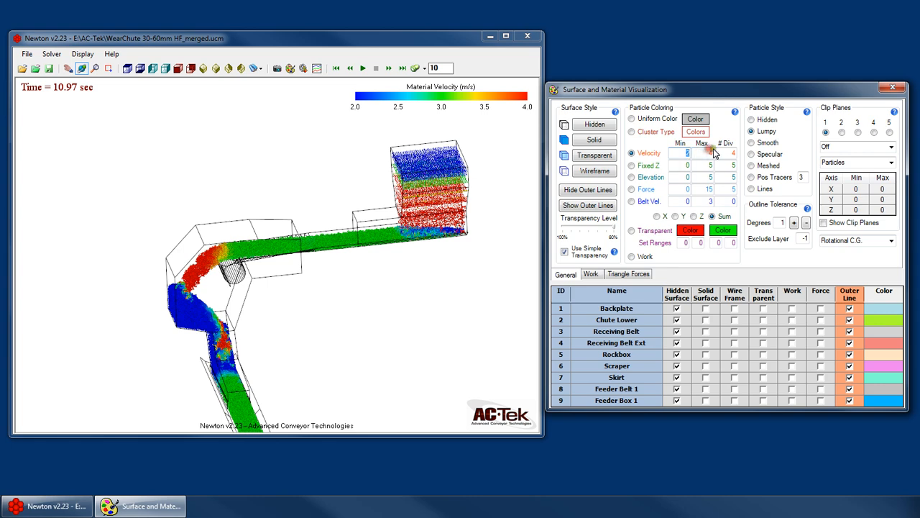
type("-1")
left_click_drag(701, 153, 738, 153)
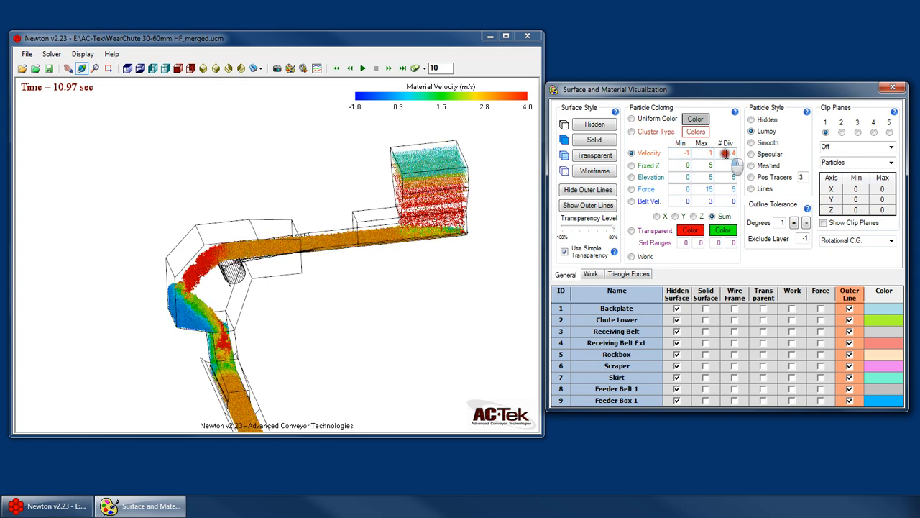
type("1")
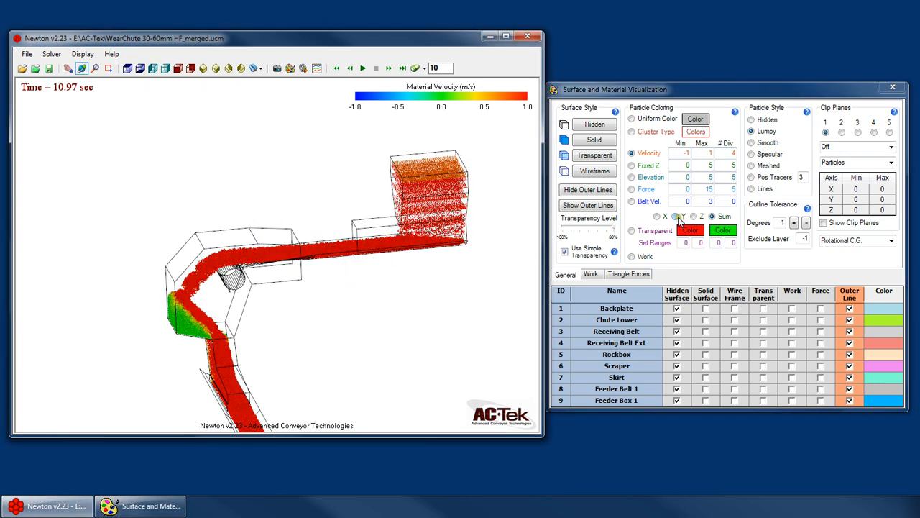
left_click(676, 217)
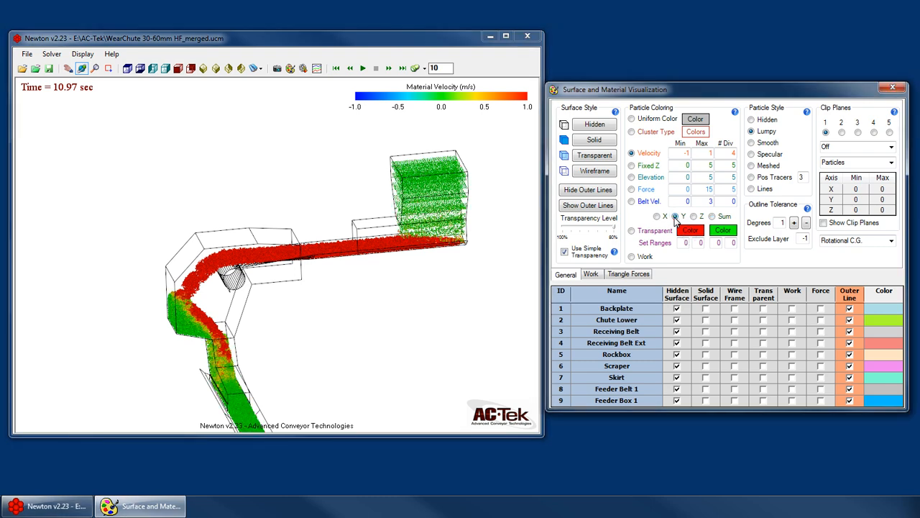
Step: Examine the Y velocity of the material along the feeder belt and below the feeder box in side view
left_click_drag(332, 341, 353, 365)
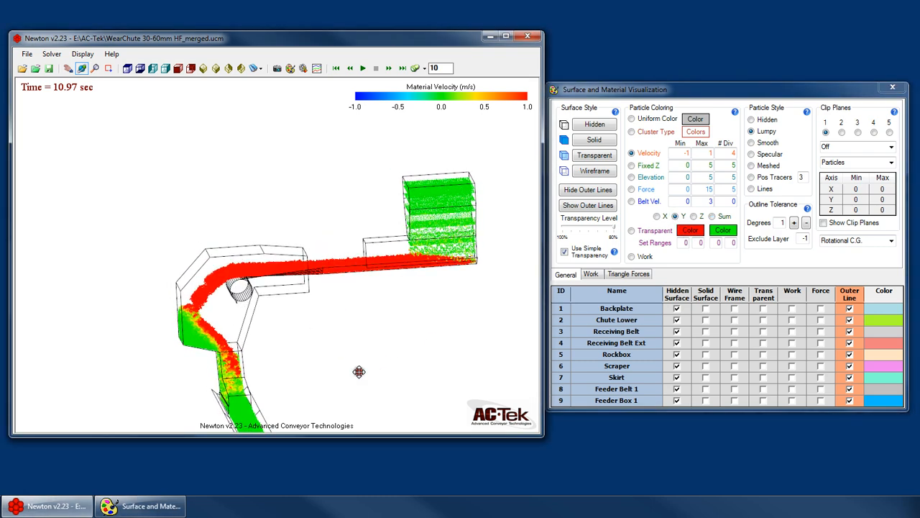
right_click_drag(359, 373, 349, 426)
left_click_drag(259, 216, 291, 272)
scroll(320, 356, "down", 3)
scroll(462, 219, "up", 1)
scroll(463, 219, "up", 3)
scroll(329, 257, "down", 3)
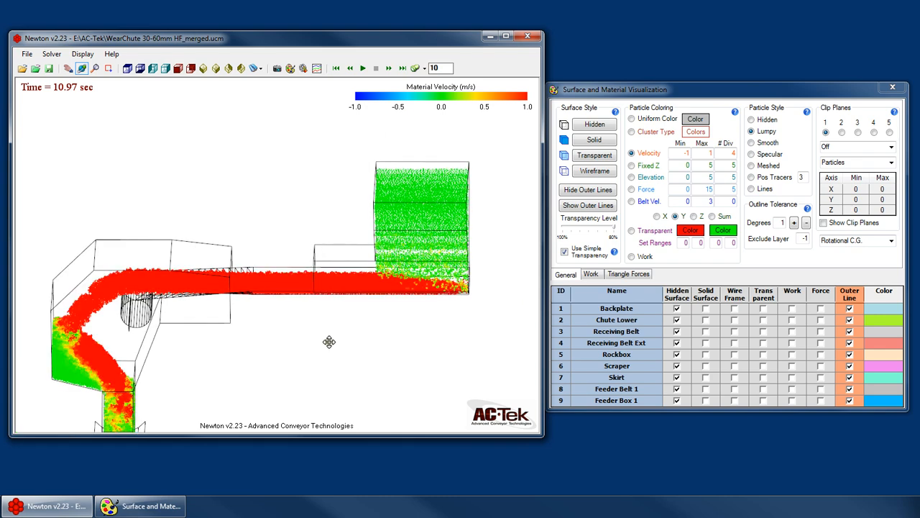
scroll(309, 380, "up", 3)
Step: Compare the Belt Vel. and Velocity colorings of the feeder belt material and finish on Belt Vel
left_click(703, 202)
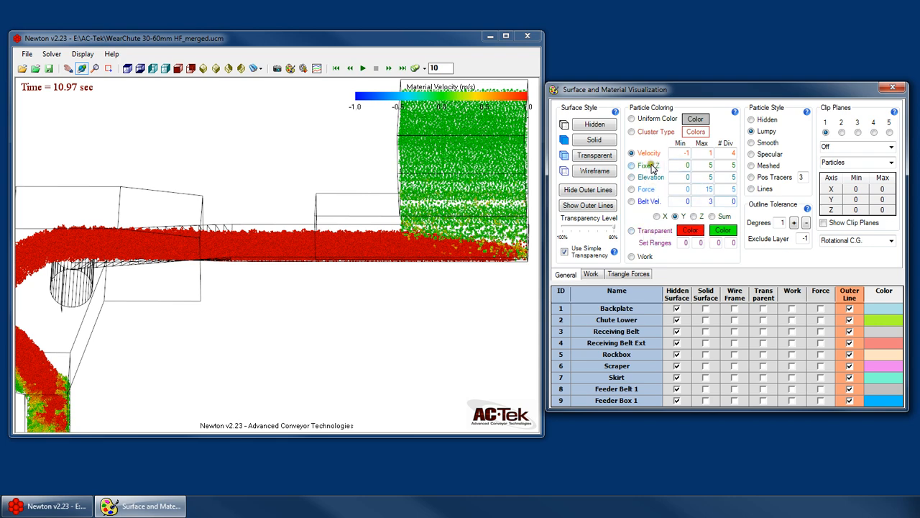
left_click(632, 202)
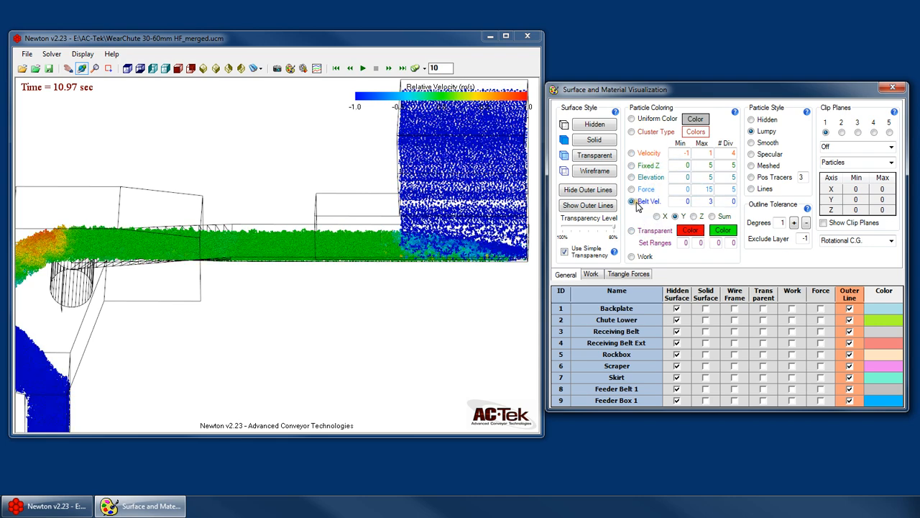
left_click(646, 155)
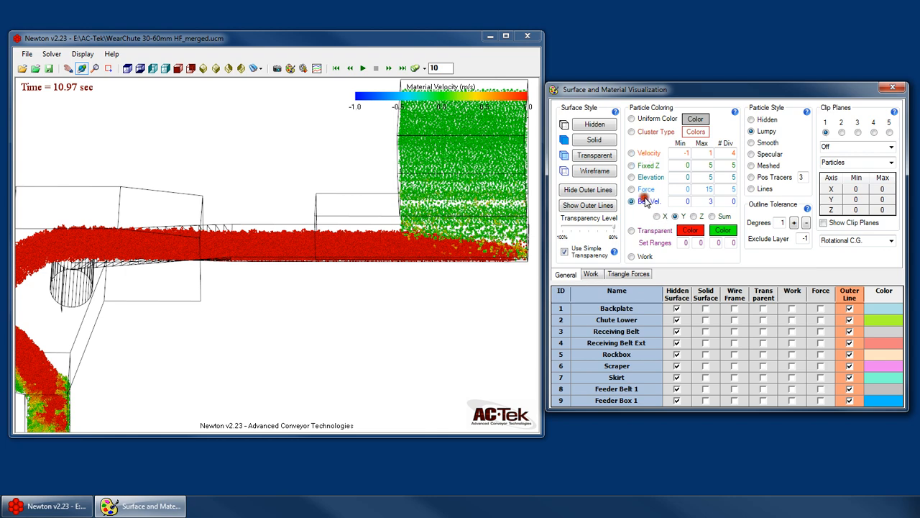
Step: Examine the Y relative velocity where material loads onto the feeder belt and where it discharges over the head pulley
right_click_drag(334, 279, 321, 302)
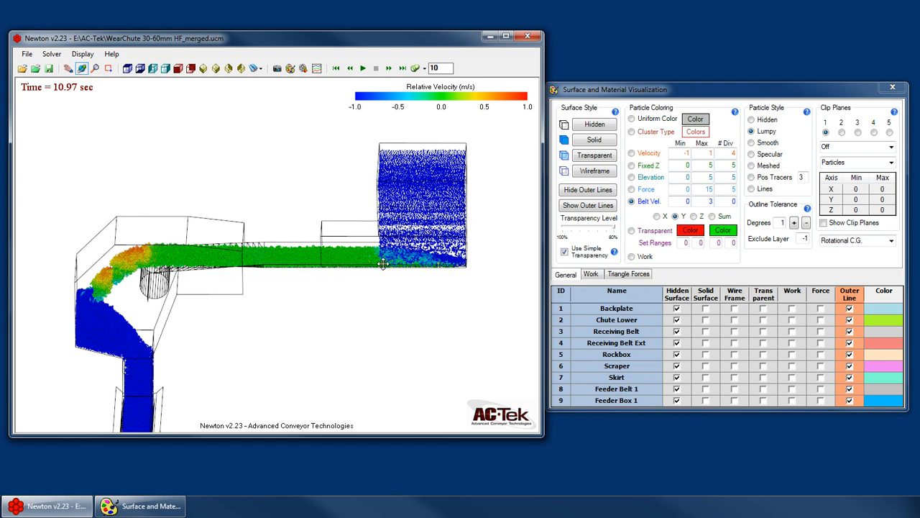
scroll(460, 265, "up", 4)
scroll(449, 246, "up", 3)
mouse_move(342, 269)
left_mouse_down()
mouse_move(353, 287)
mouse_move(353, 266)
left_mouse_up()
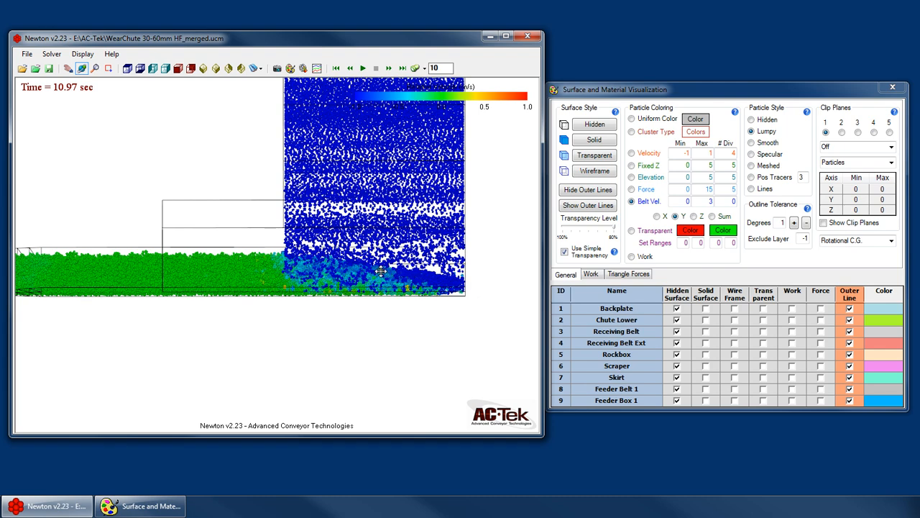
left_click_drag(436, 298, 210, 257)
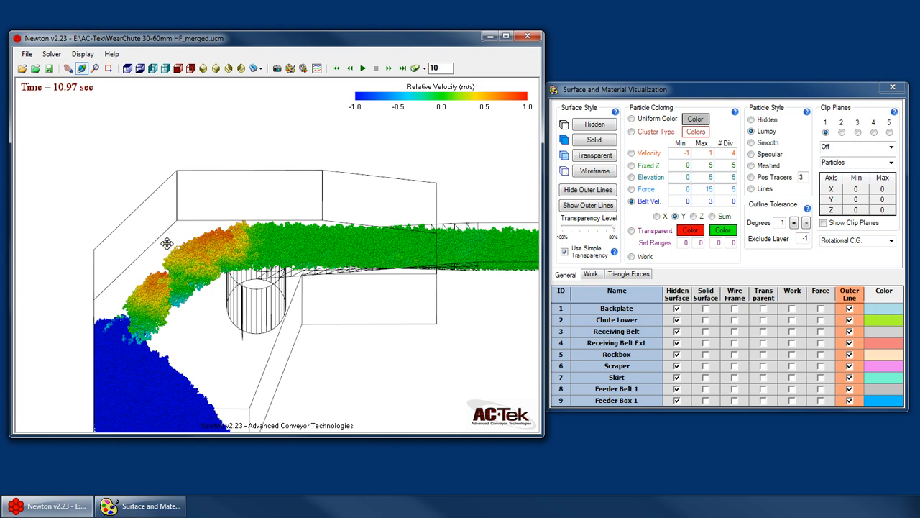
left_click_drag(240, 272, 217, 293)
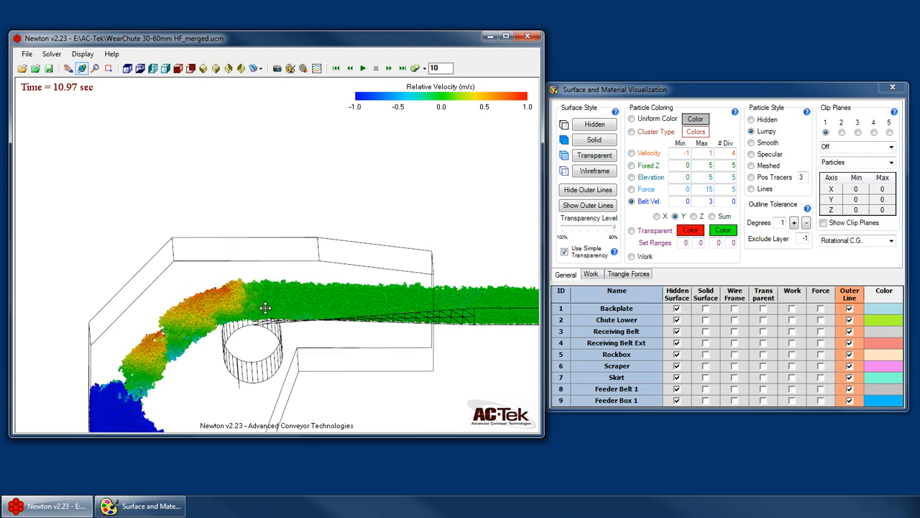
left_click_drag(278, 318, 279, 310)
right_click_drag(281, 159, 294, 255)
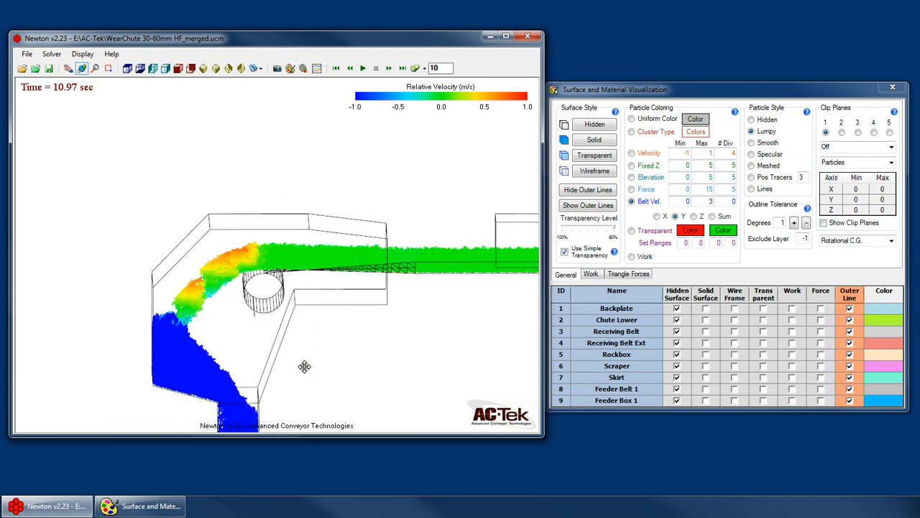
left_click_drag(265, 315, 319, 315)
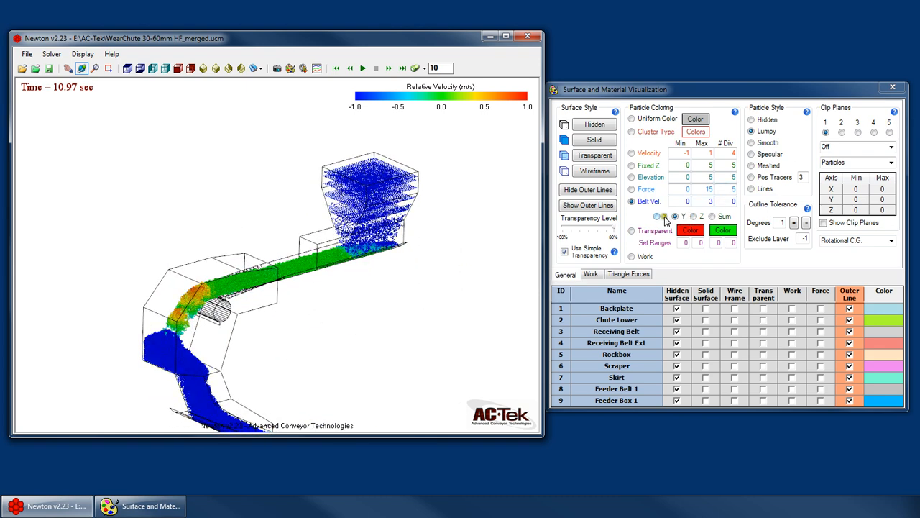
Step: Switch the belt velocity coloring to the X component and look along the feeder belt toward the feeder box
left_click(665, 218)
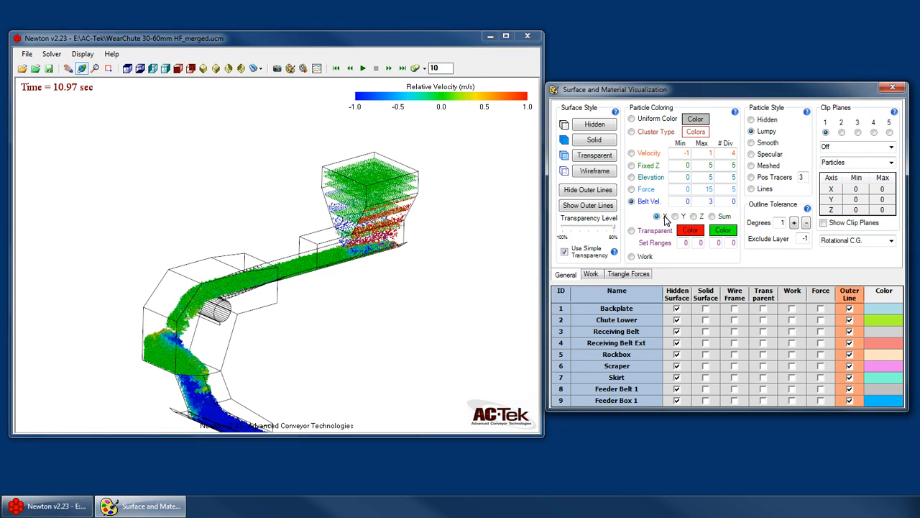
left_click_drag(174, 367, 227, 386)
scroll(228, 387, "up", 4)
left_click_drag(401, 360, 402, 252)
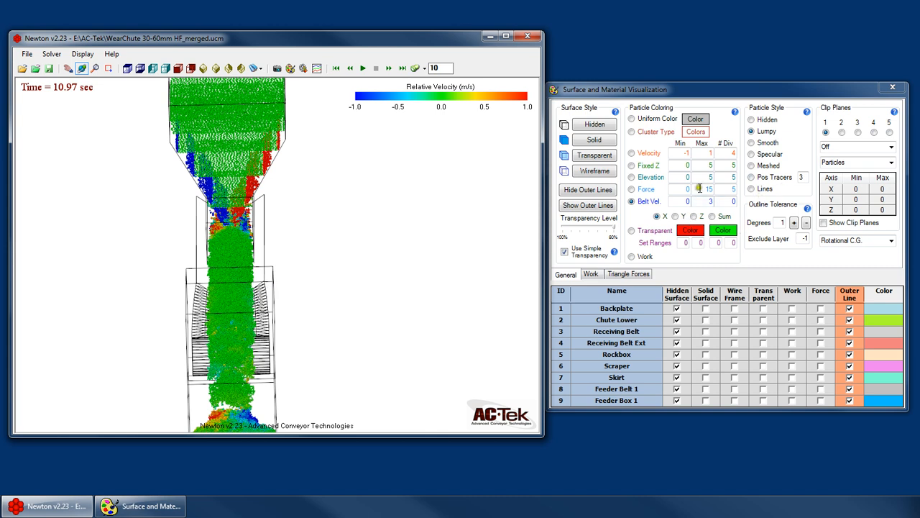
Step: Examine the X relative velocity of the material around the feeder box and across the whole transfer down to the receiving belt
left_click(678, 201)
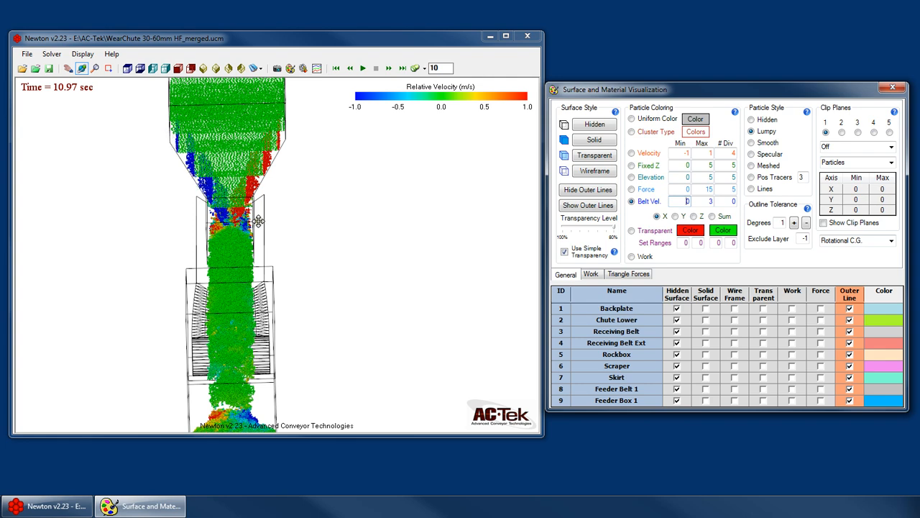
left_click_drag(281, 245, 210, 288)
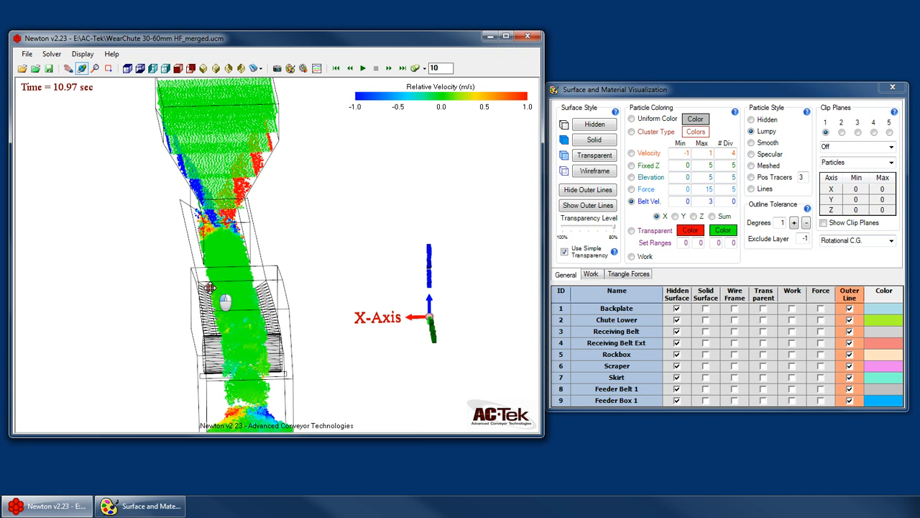
left_click_drag(209, 288, 210, 287)
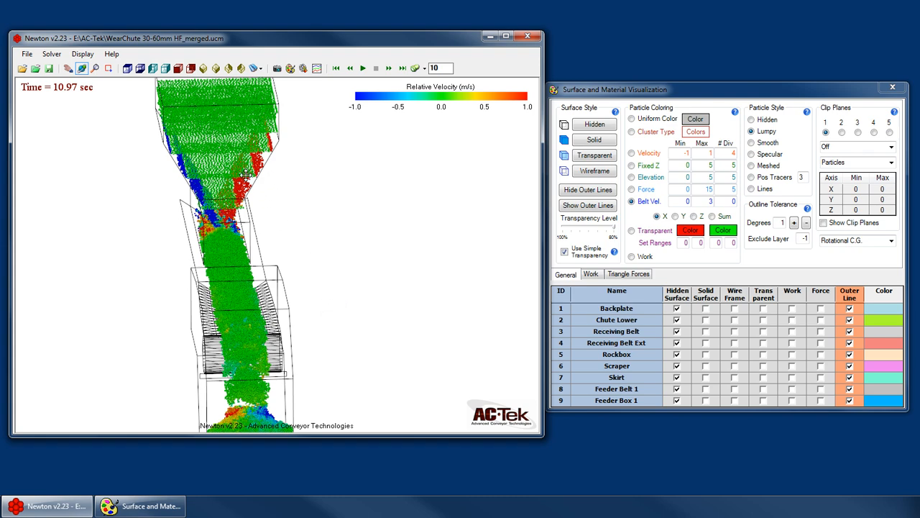
mouse_move(331, 287)
left_mouse_down()
mouse_move(339, 291)
mouse_move(331, 287)
left_mouse_up()
scroll(163, 145, "down", 5)
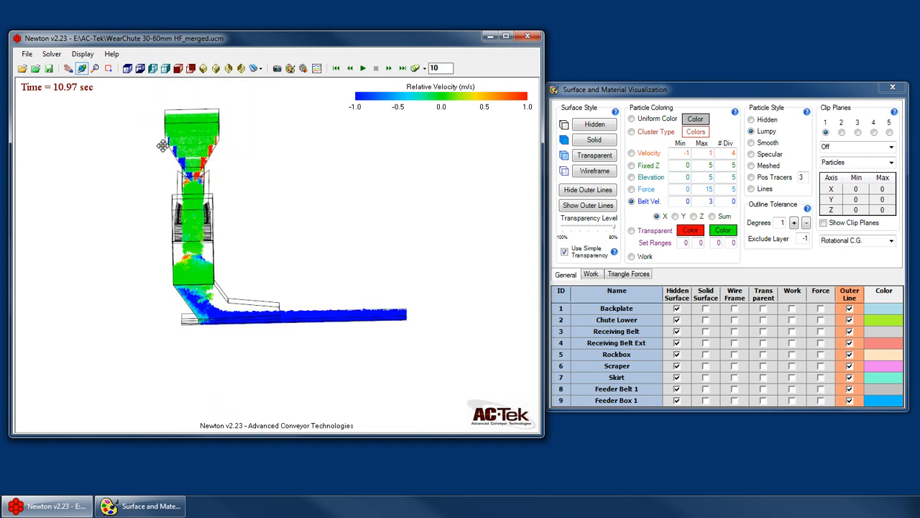
left_click_drag(163, 145, 302, 237)
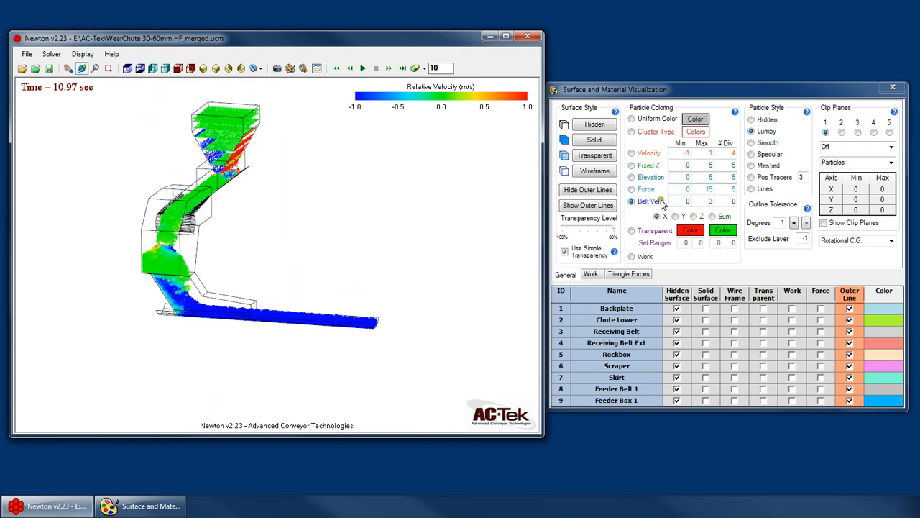
Step: Compare the Sum, X, Y and Z components of the belt velocity coloring and finish on X
left_click(728, 202)
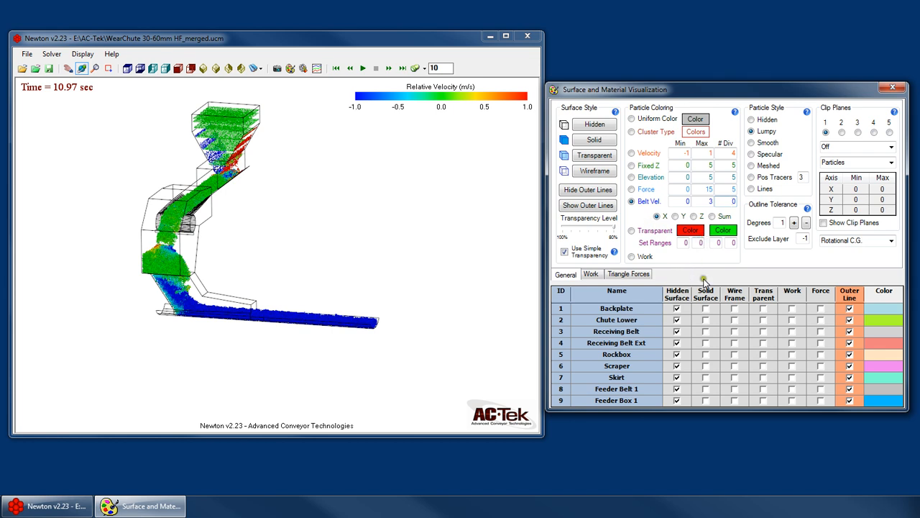
left_click(712, 215)
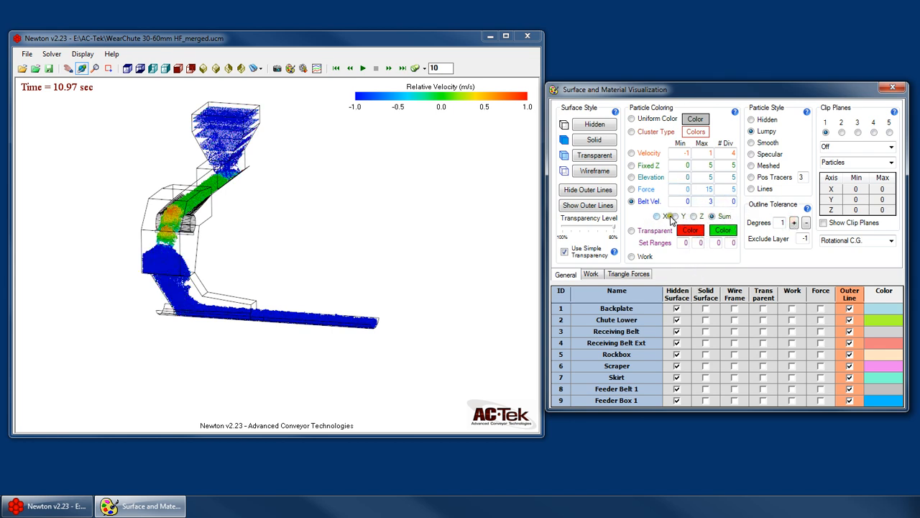
left_click(644, 204)
left_click(658, 217)
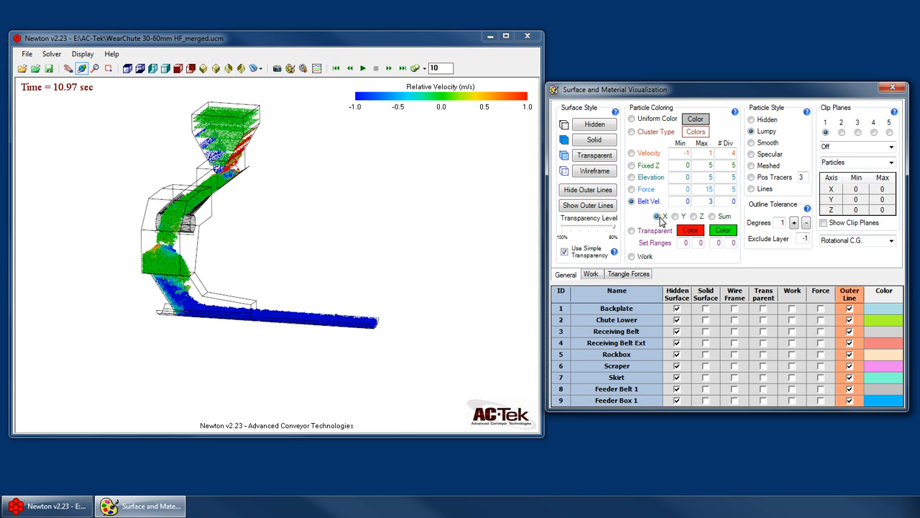
left_click(674, 217)
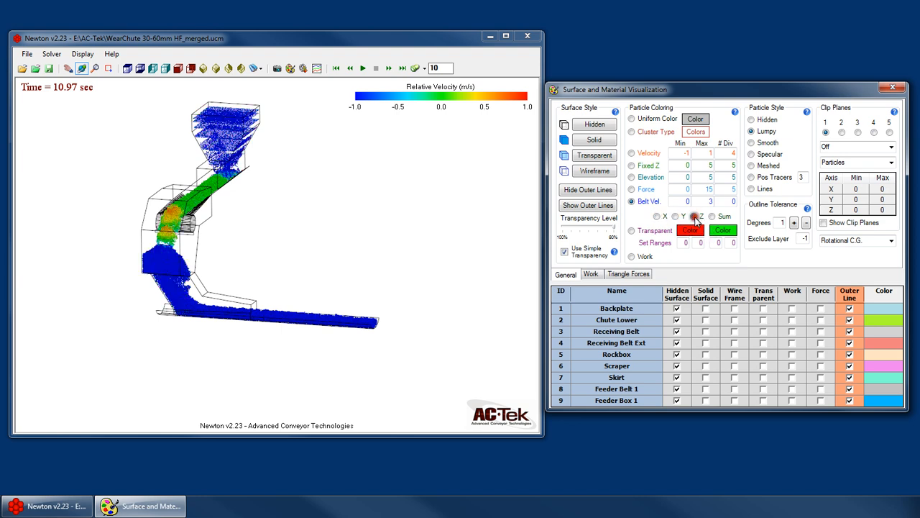
left_click(694, 217)
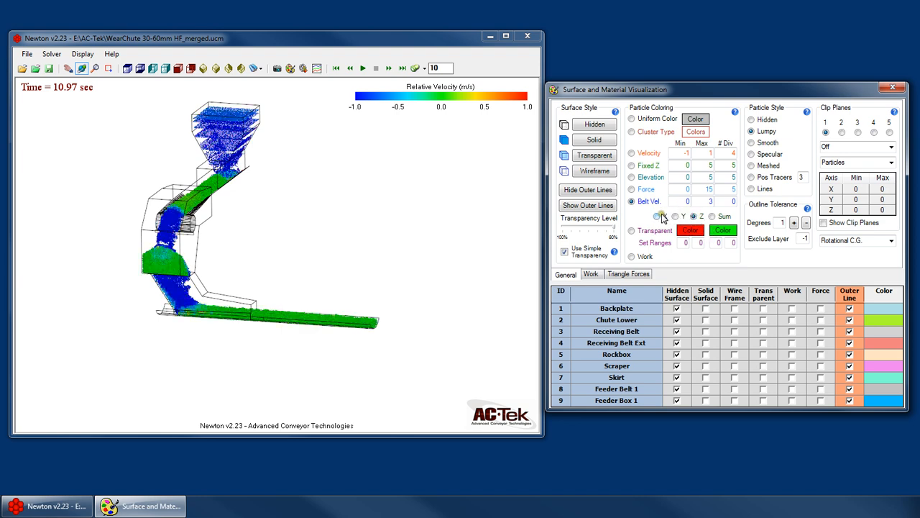
left_click(657, 217)
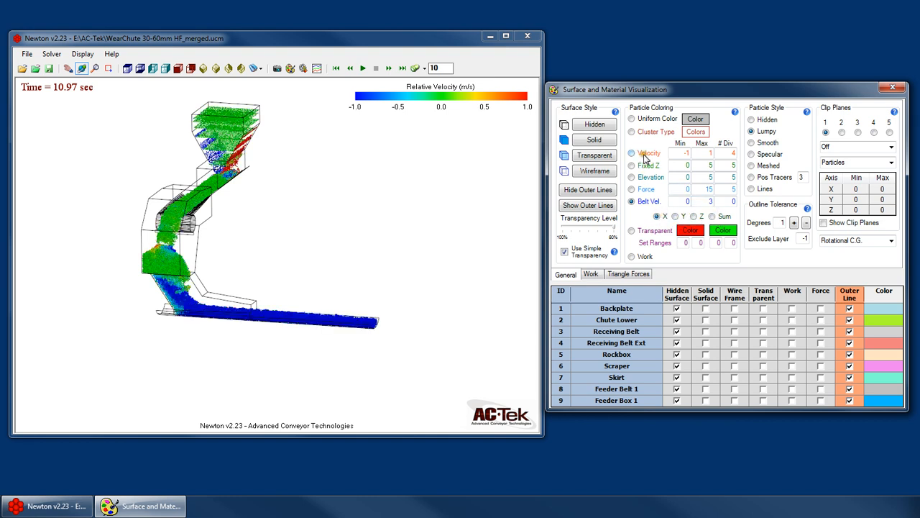
Step: Switch the particle coloring to Velocity and set the velocity scale to 5.0 m/s
left_click(632, 154)
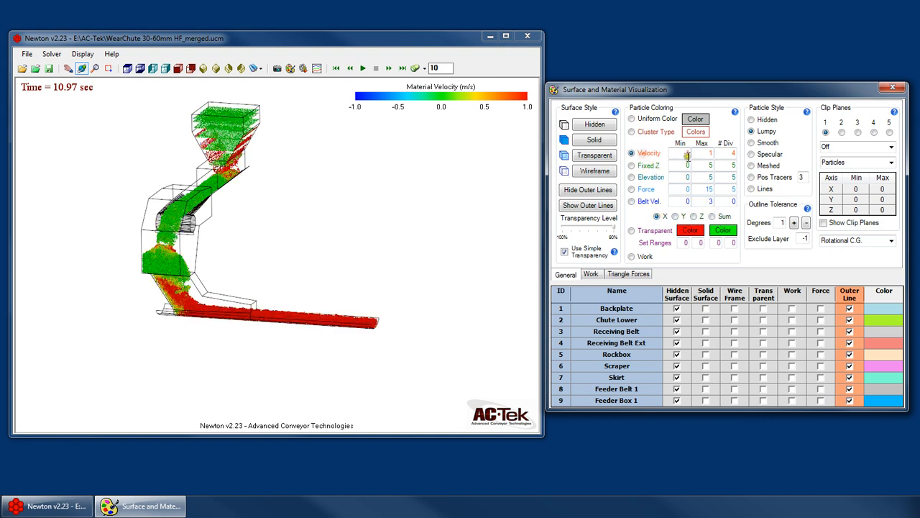
right_click(335, 156)
mouse_move(359, 320)
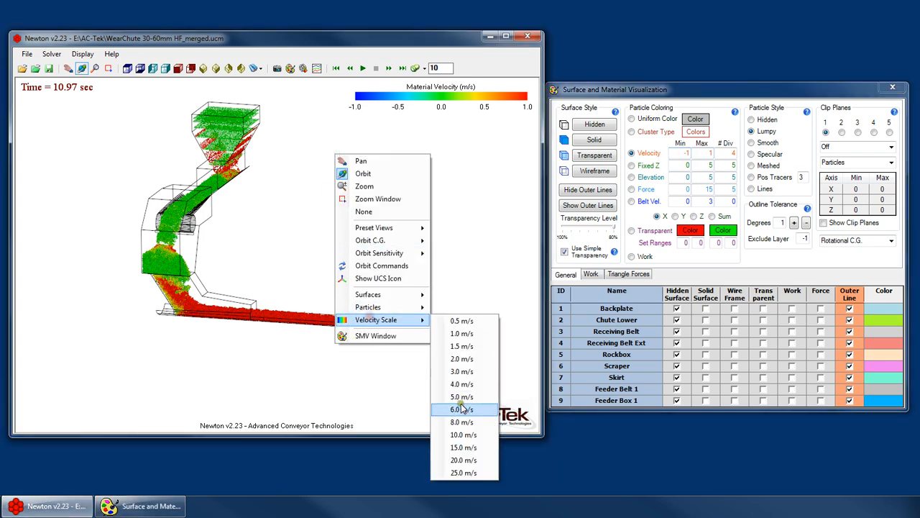
left_click(462, 401)
Step: Show the material velocity as Sum and as the X component, and examine the X velocity along the receiving belt
left_click_drag(229, 275, 295, 234)
left_click_drag(229, 310, 198, 291)
left_click(721, 217)
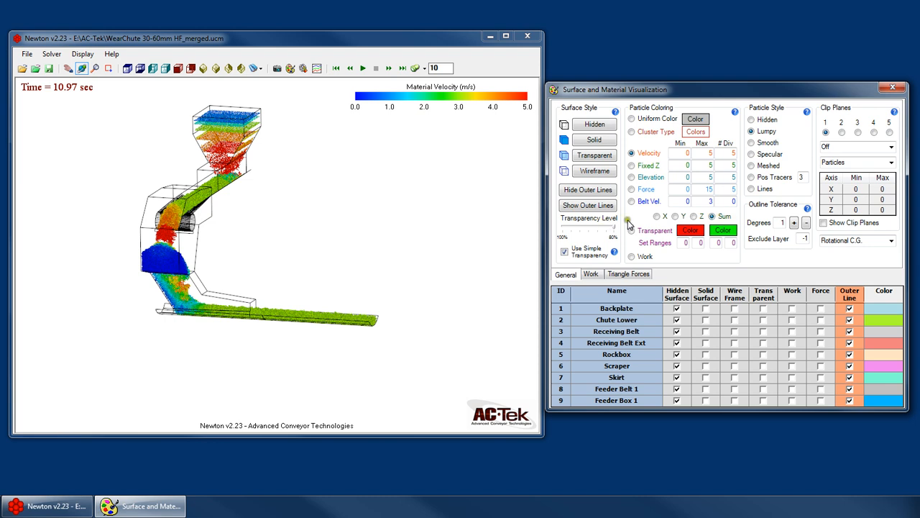
left_click(657, 217)
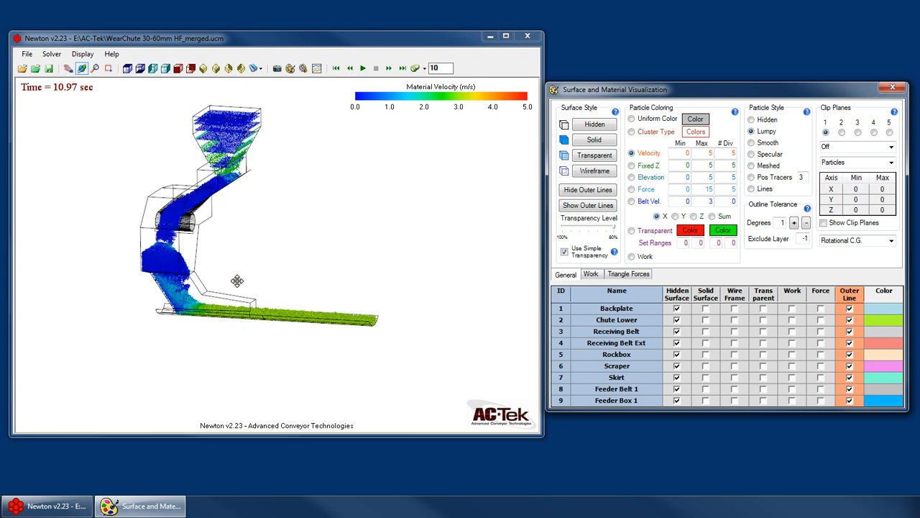
left_click_drag(236, 281, 177, 167)
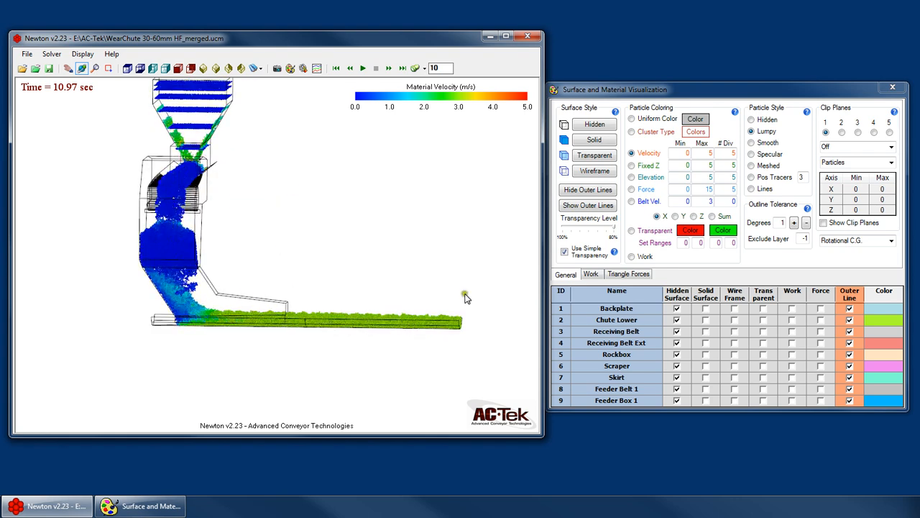
Step: Switch the material velocity coloring to the Y component and view the feeder belt from the side
left_click(676, 216)
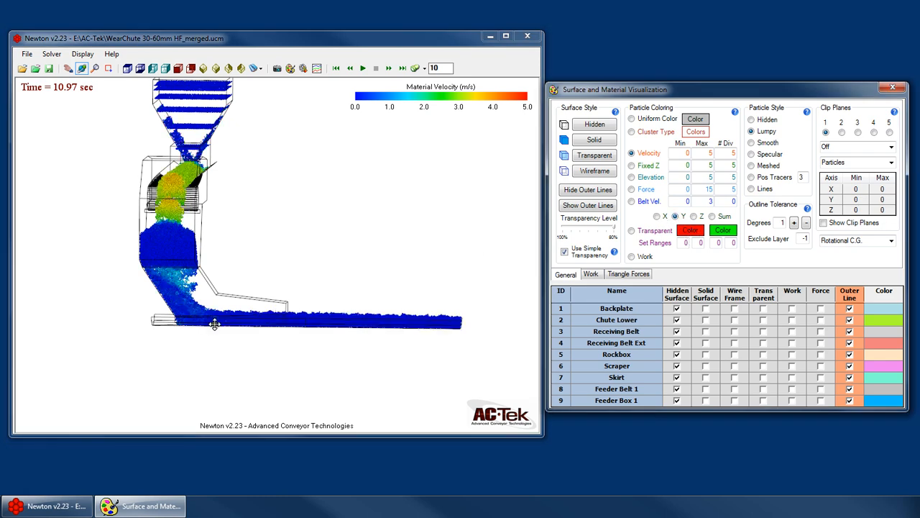
left_click_drag(214, 324, 157, 254)
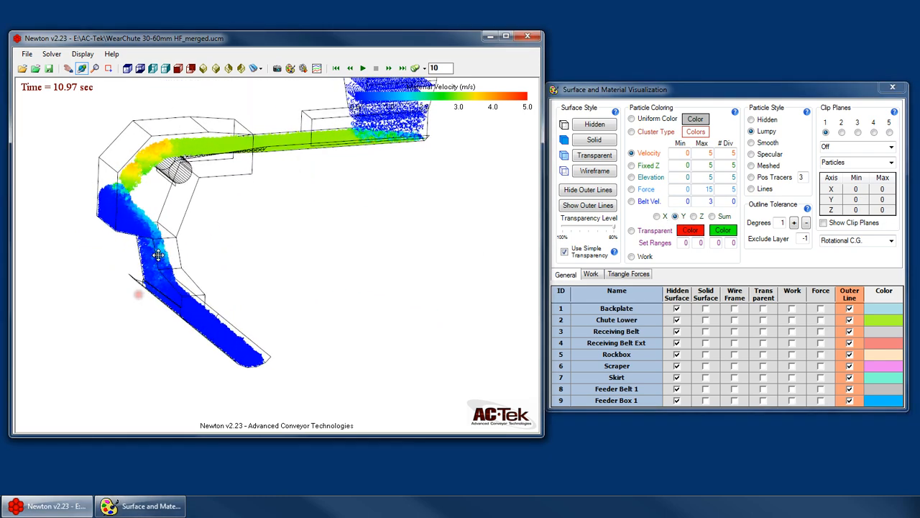
left_click_drag(322, 251, 287, 216)
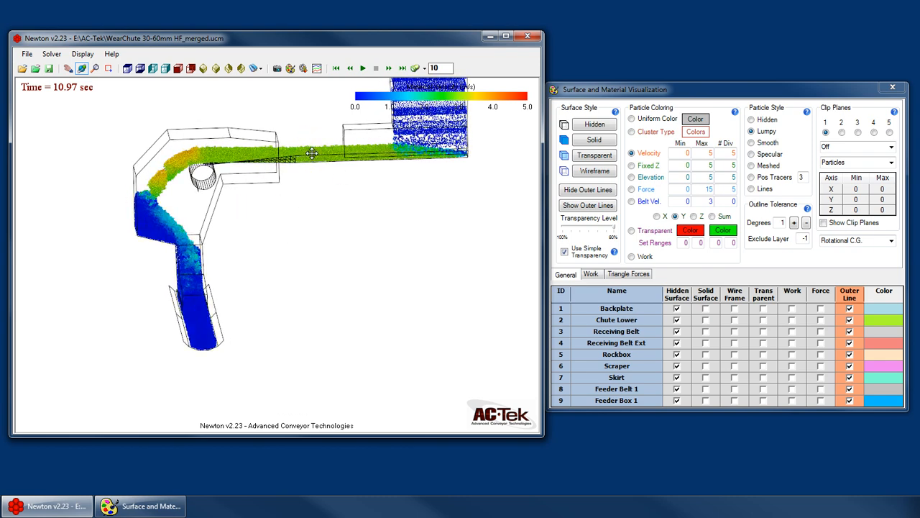
Step: Compare the particle velocity coloring by X, Y and Z components, and check the belt velocity coloring
left_click(656, 217)
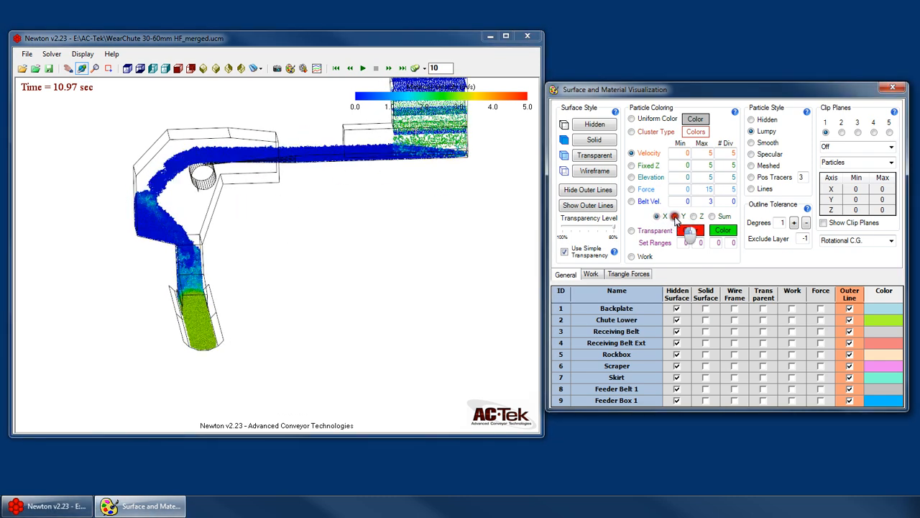
left_click(674, 217)
left_click(693, 216)
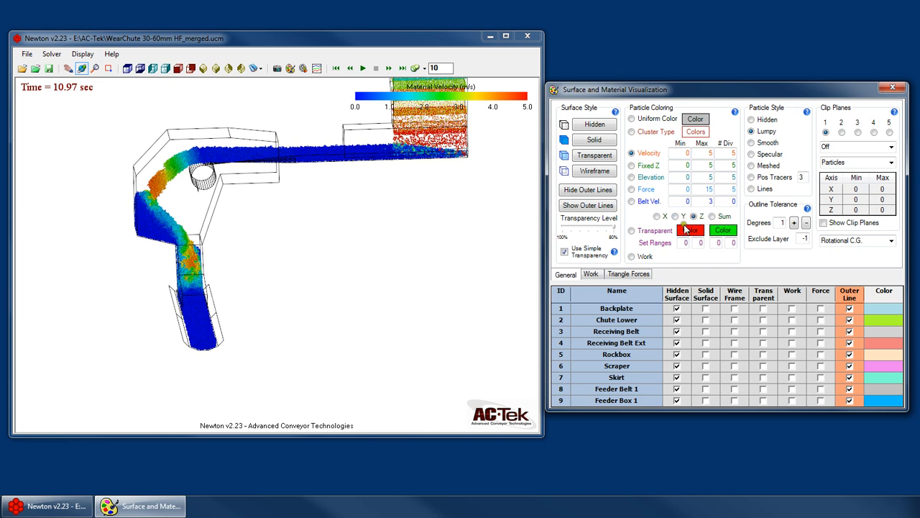
left_click(649, 153)
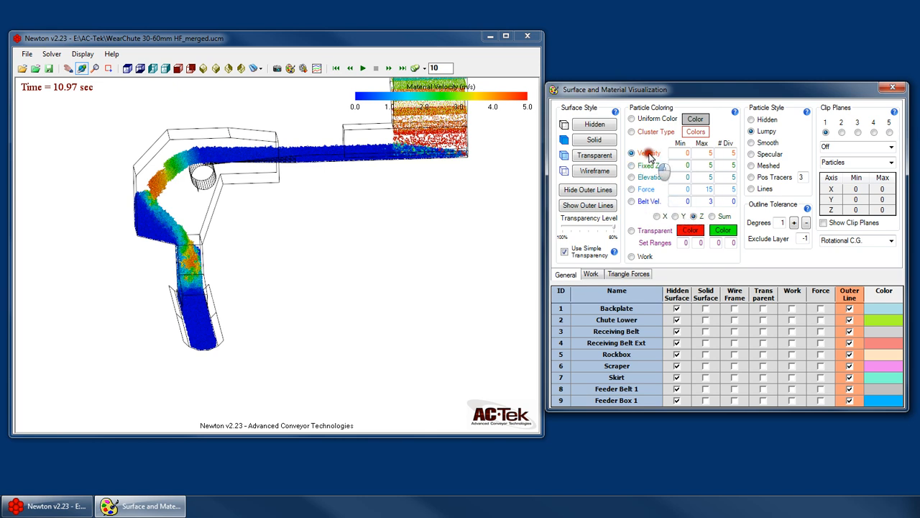
left_click(650, 202)
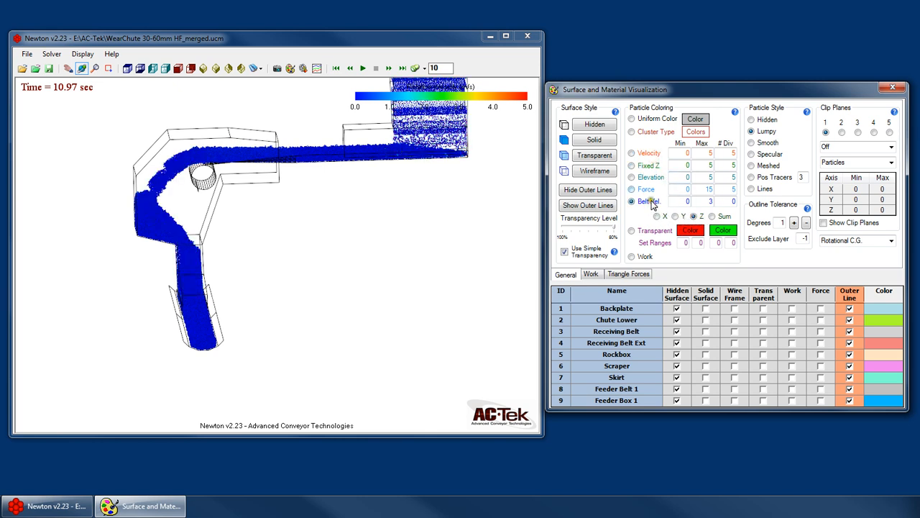
left_click(649, 153)
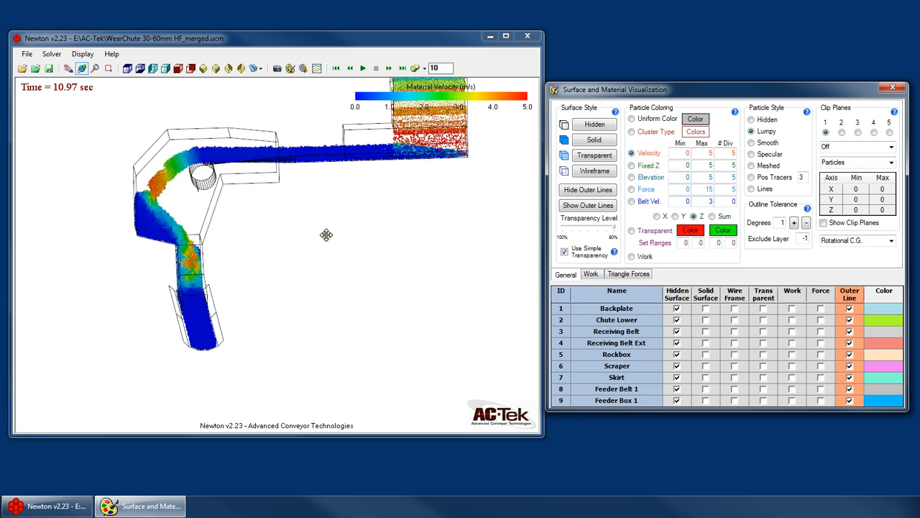
Step: Color the particles by the Sum of their velocity components
left_click_drag(326, 235, 107, 269)
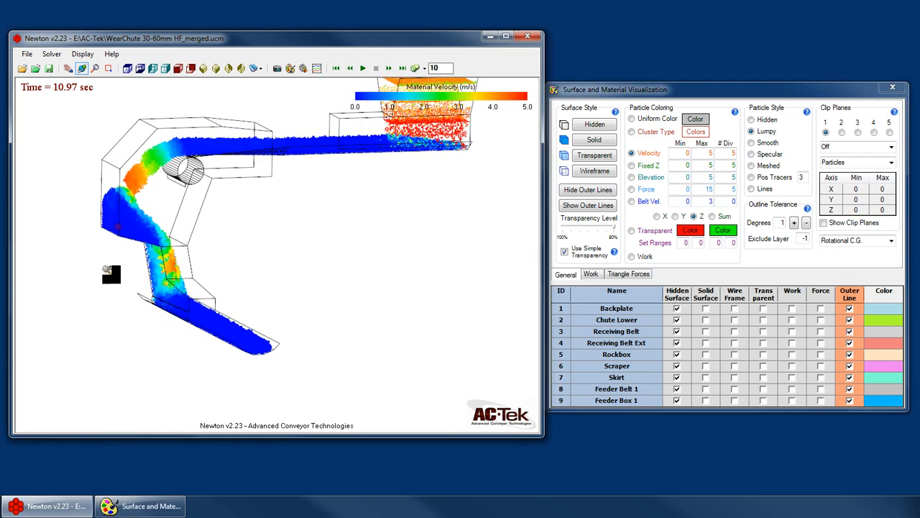
scroll(115, 263, "up", 3)
scroll(261, 366, "down", 3)
scroll(238, 185, "up", 2)
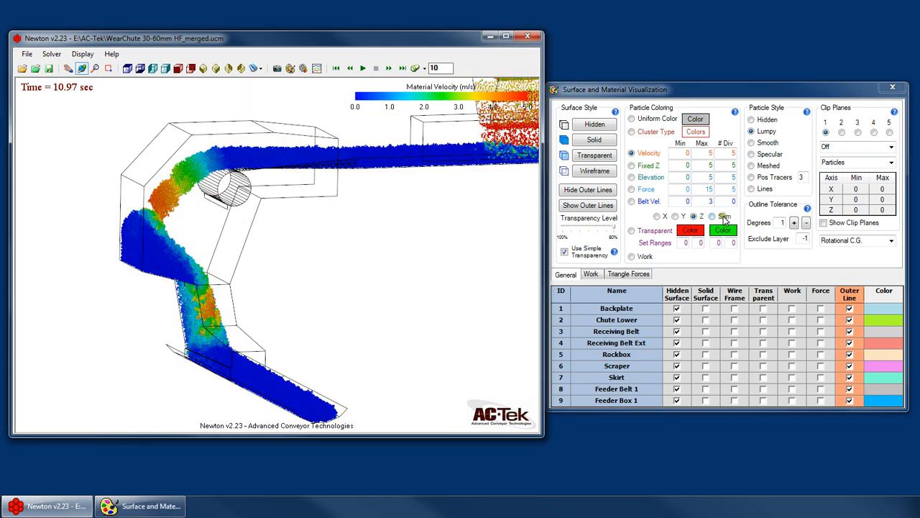
left_click(722, 217)
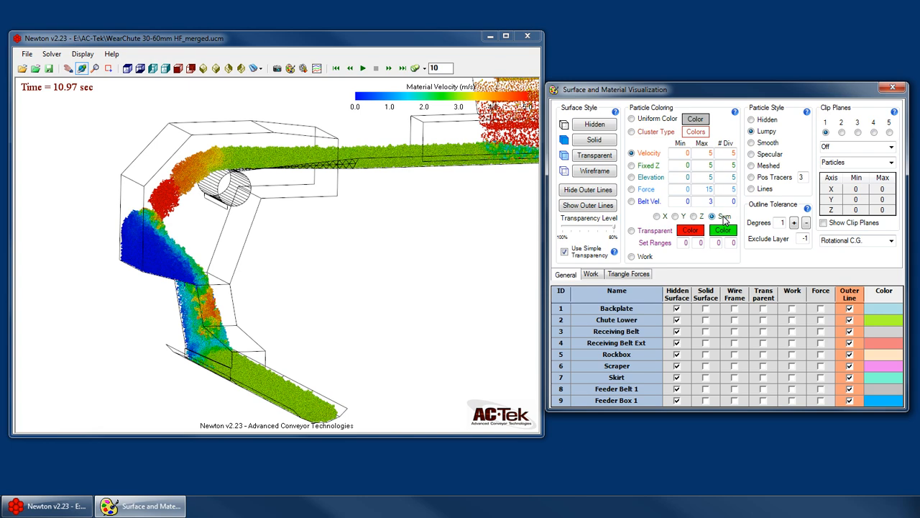
Step: Switch the particle coloring to Transparent for the whole material stream
left_click_drag(237, 261, 324, 316)
left_click(650, 231)
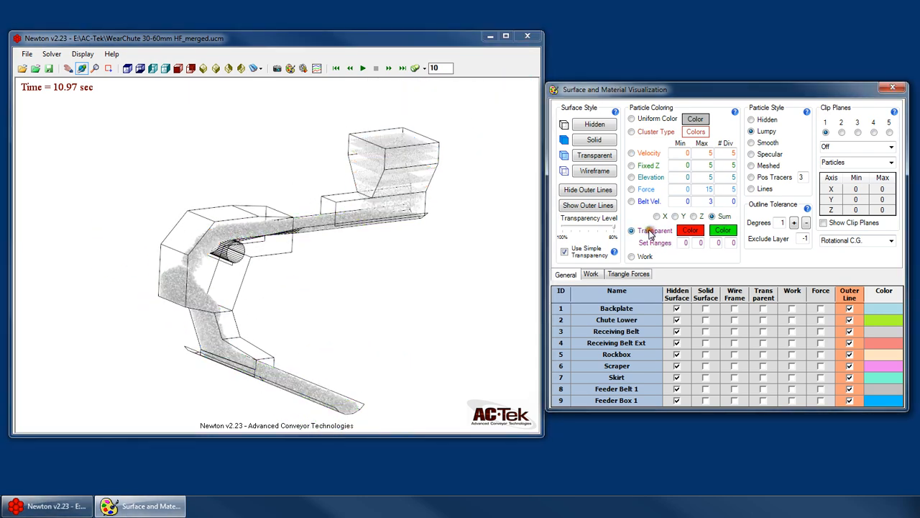
mouse_move(290, 277)
left_mouse_down()
mouse_move(370, 258)
mouse_move(276, 279)
left_mouse_up()
scroll(368, 300, "down", 3)
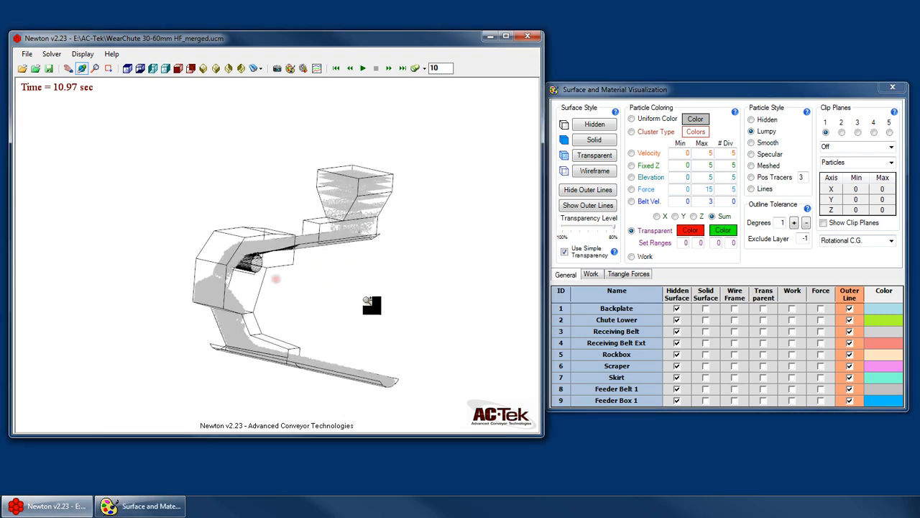
scroll(314, 331, "up", 1)
scroll(319, 334, "up", 2)
mouse_move(313, 256)
left_mouse_down()
mouse_move(295, 263)
mouse_move(302, 267)
left_mouse_up()
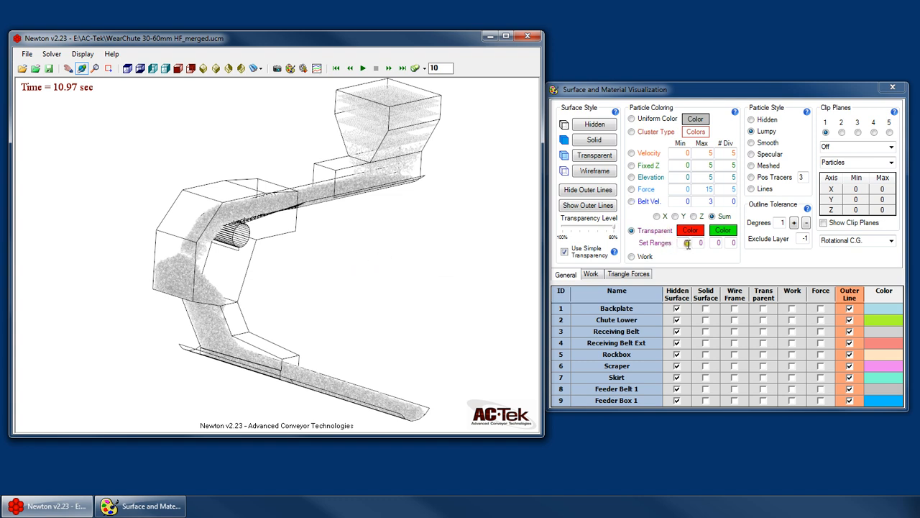
Step: Set the red highlight range of the transparent coloring to 1 through 1
left_click(687, 244)
left_click(698, 242)
type("1")
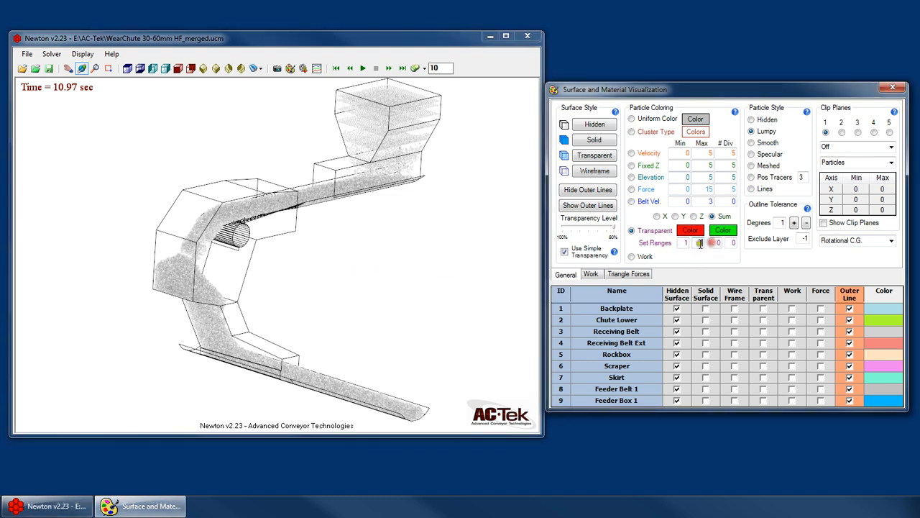
left_click(688, 243)
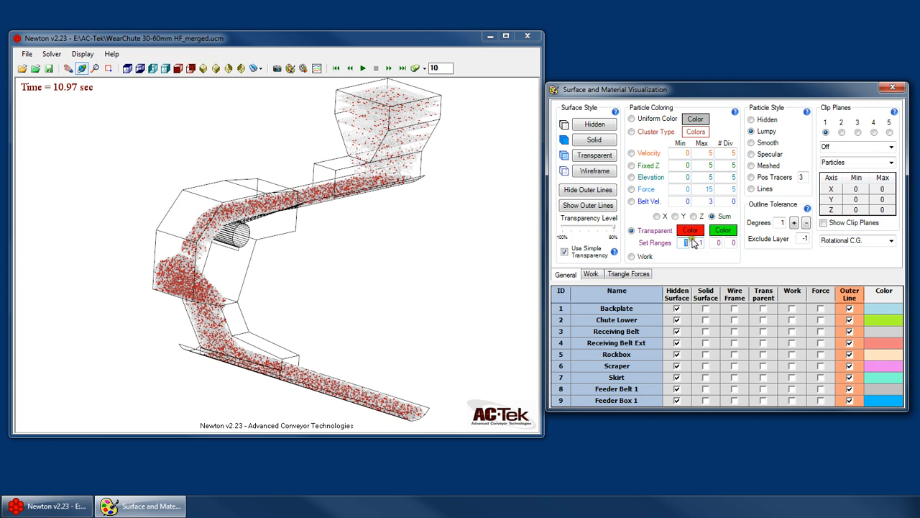
left_click(699, 242)
Step: Examine the red-highlighted particles up close where the material leaves the head pulley
left_click_drag(281, 211, 305, 215)
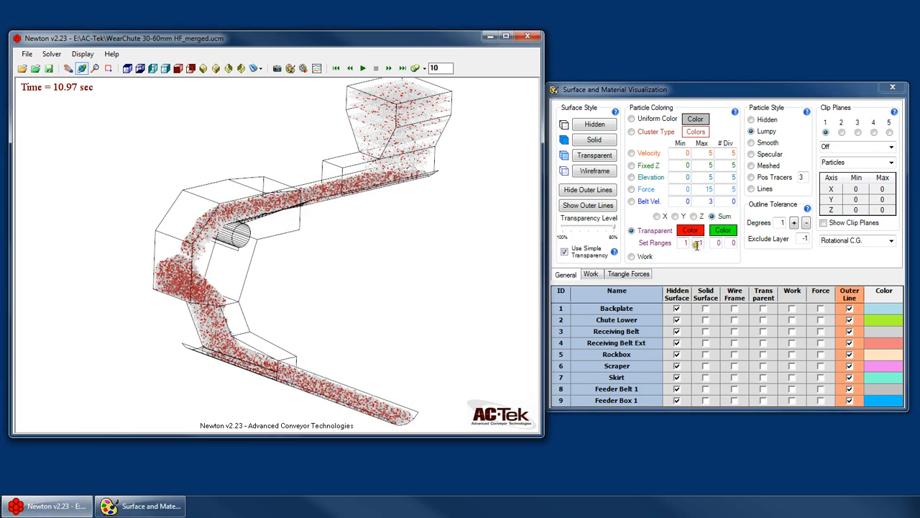
right_click(305, 216)
mouse_move(338, 365)
left_click(424, 392)
right_click(328, 217)
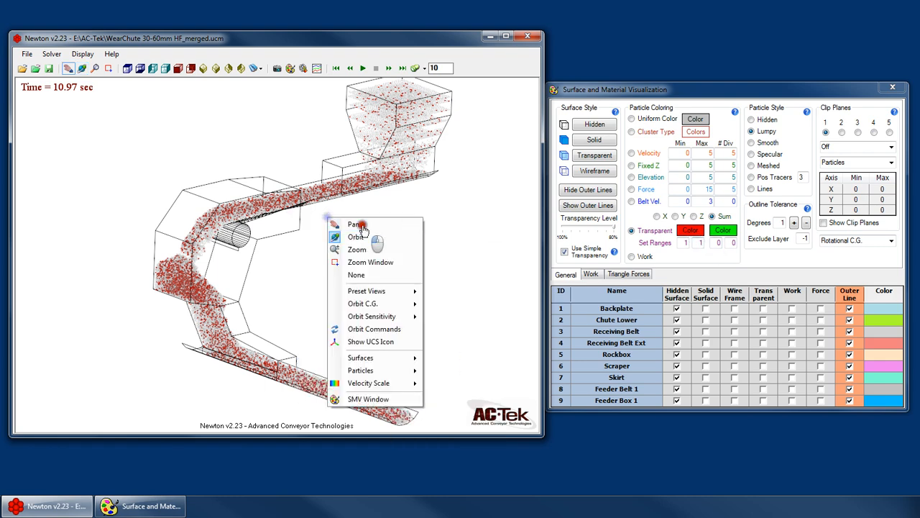
left_click(358, 225)
left_click_drag(177, 217, 329, 307)
scroll(245, 238, "up", 2)
left_click(108, 68)
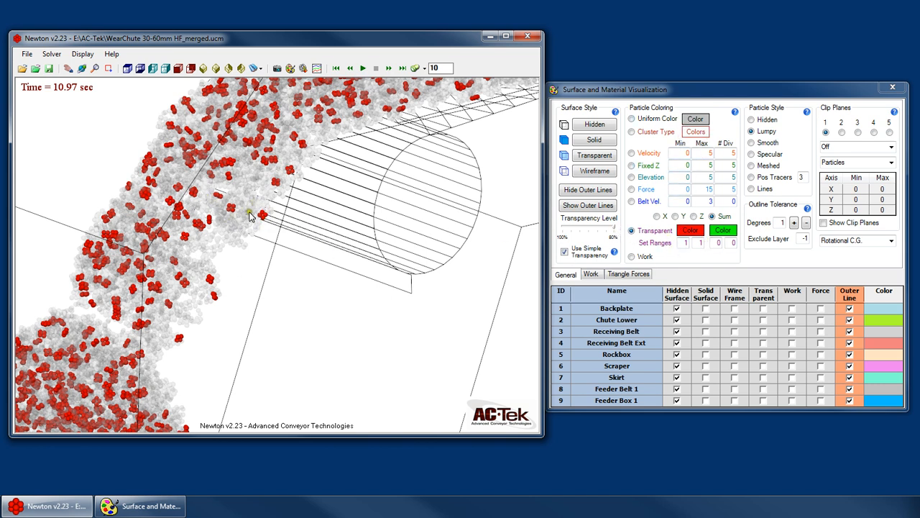
Step: Change the uniform particle color to pink
left_click(695, 120)
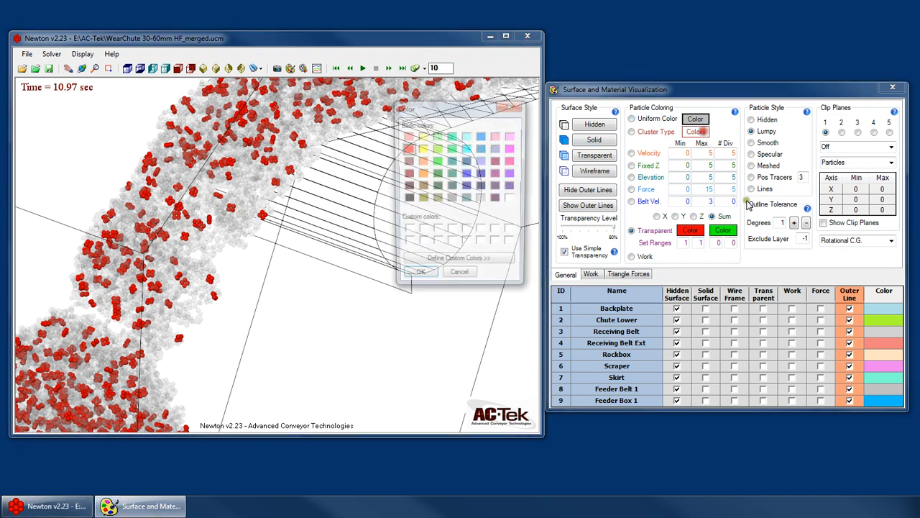
left_click(499, 136)
left_click(415, 279)
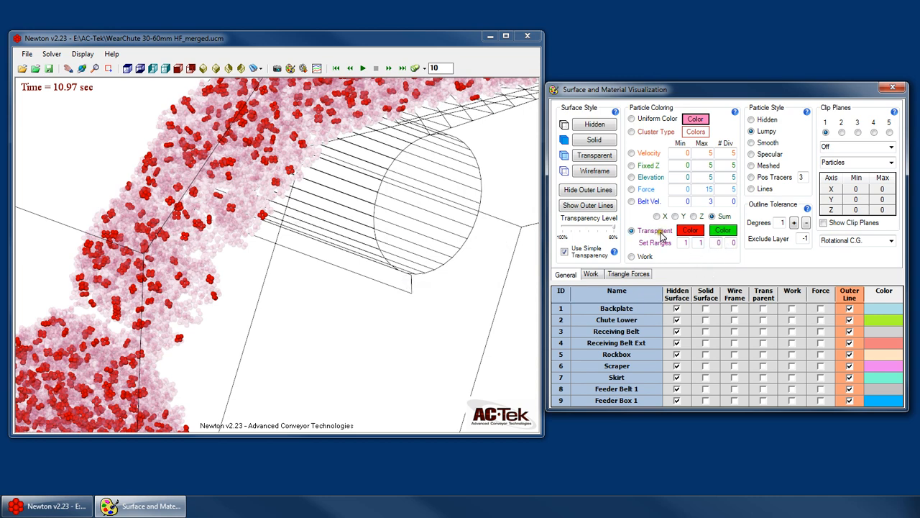
Step: Set the green highlight range of the transparent coloring to 3 through 3
double_click(721, 242)
type("3")
left_click(730, 242)
type("3")
double_click(716, 242)
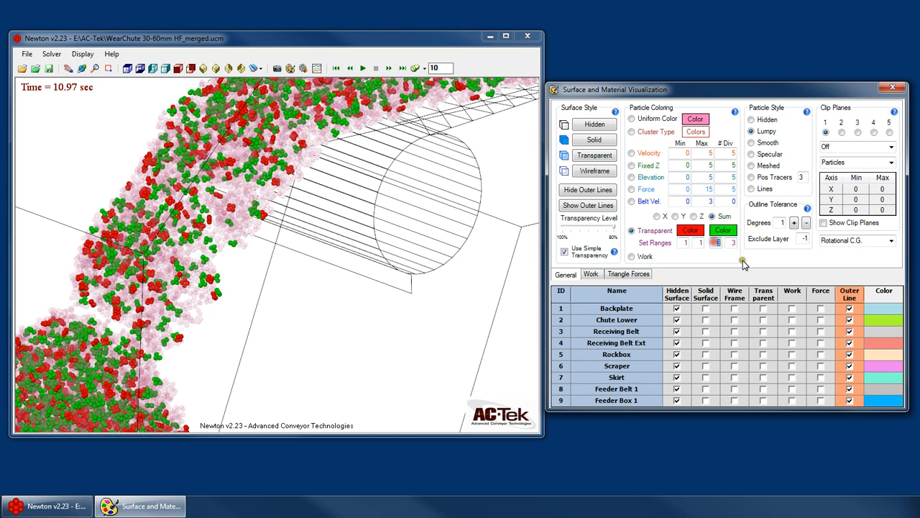
Step: Extend the upper limit of the green highlight range to 5 and inspect the colored material stream
double_click(732, 243)
type("5")
double_click(715, 243)
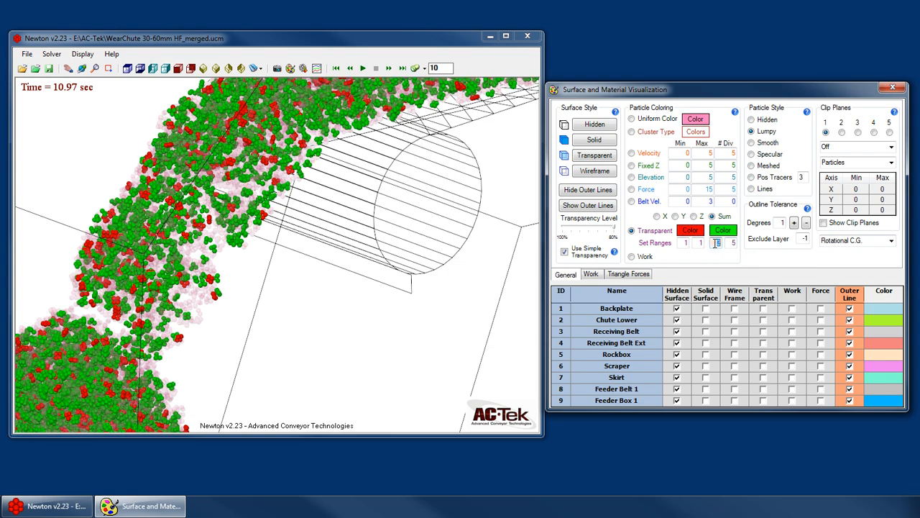
left_click(312, 248)
scroll(349, 189, "down", 5)
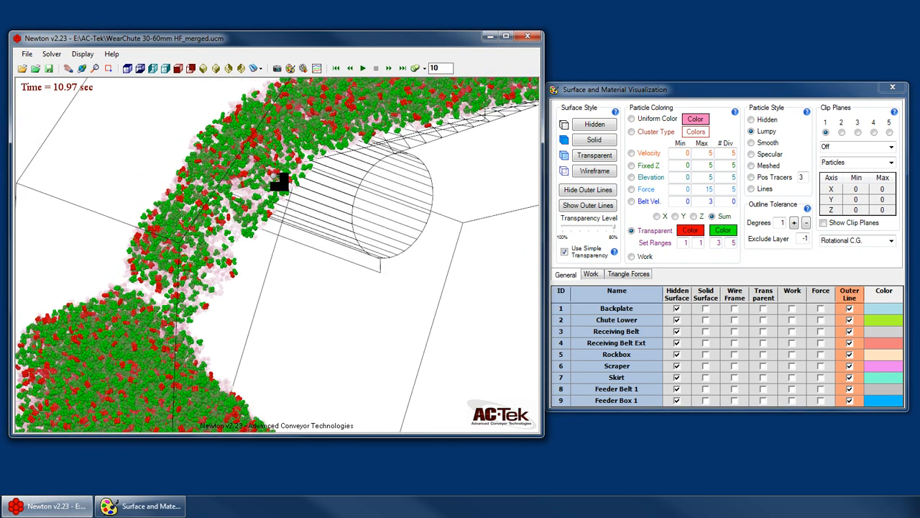
scroll(277, 181, "down", 4)
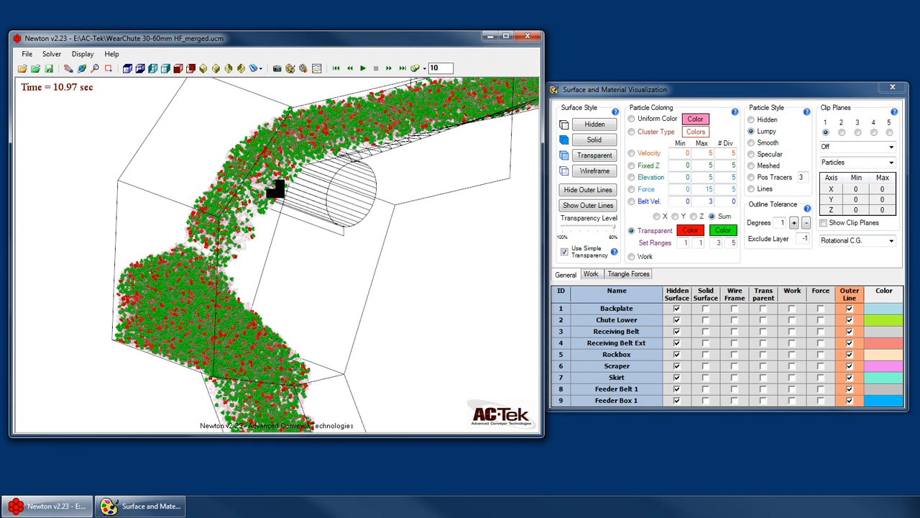
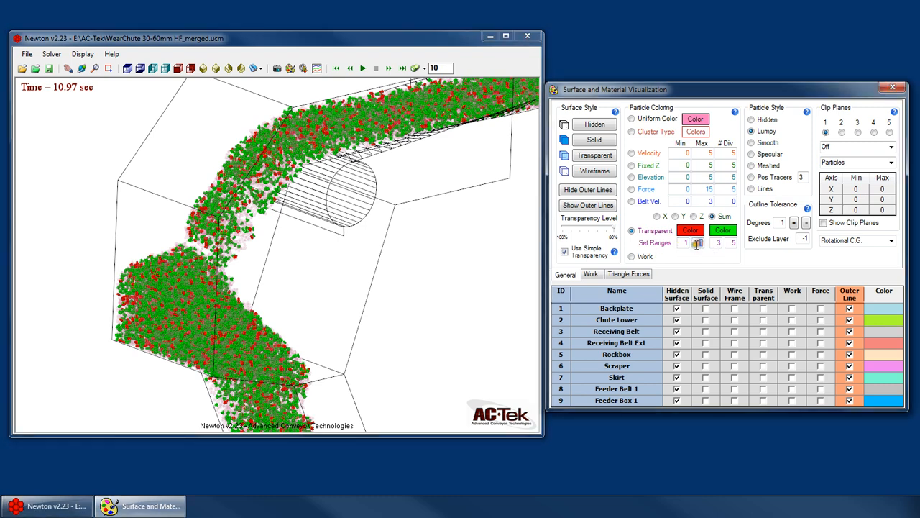
double_click(684, 242)
Step: Color the particles by Work, using Particle Impact as the work type
left_click(642, 260)
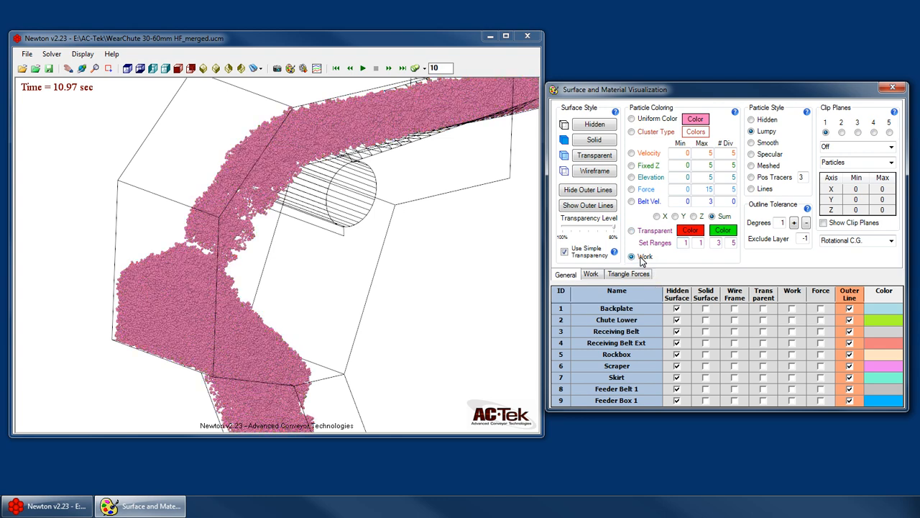
left_click(652, 119)
left_click(637, 257)
left_click(592, 275)
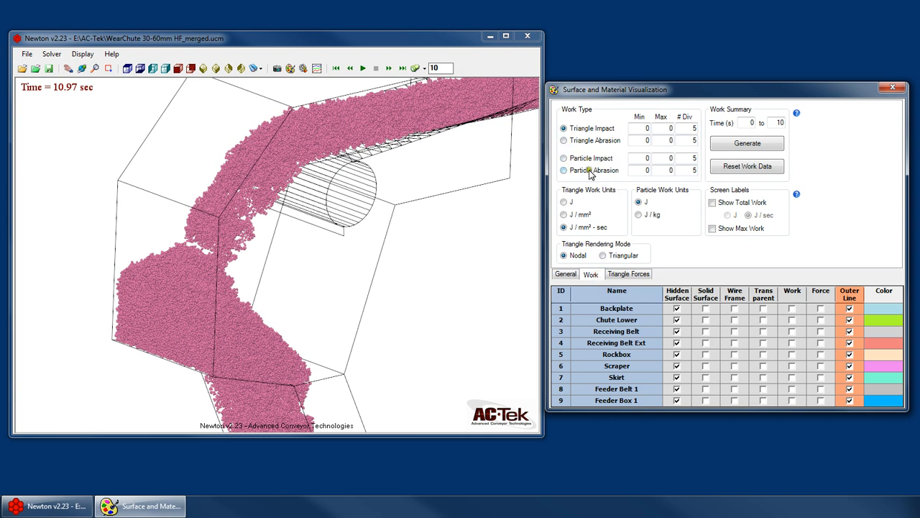
left_click(593, 161)
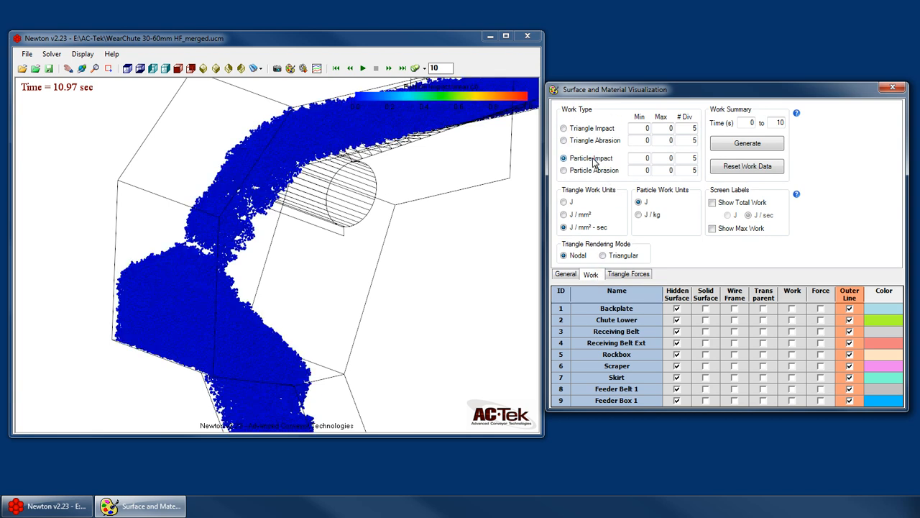
left_click(567, 274)
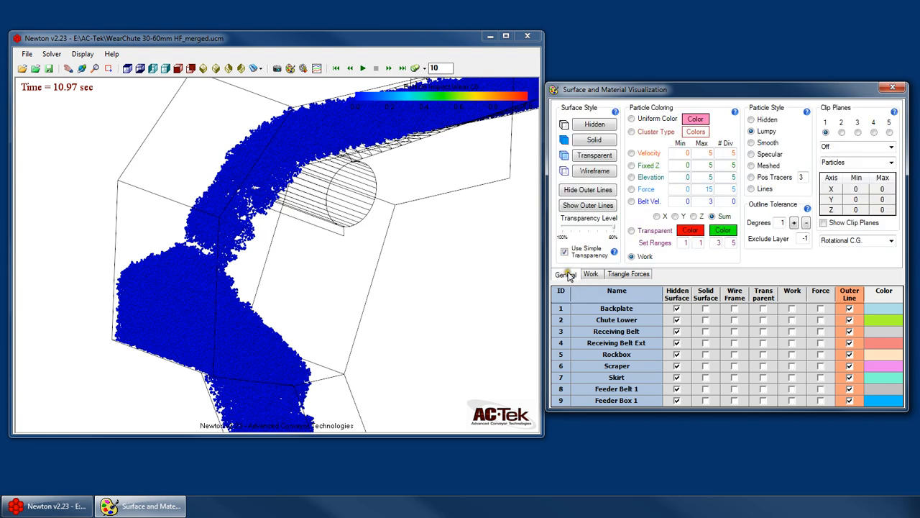
Step: Play the simulation and watch the particle impact wear develop around the rock box
left_click(191, 248)
scroll(302, 252, "down", 6)
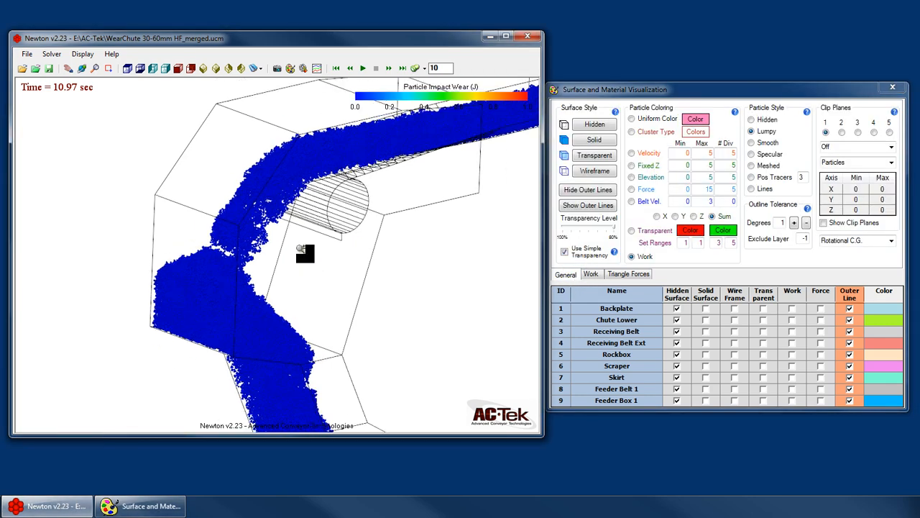
left_click(363, 68)
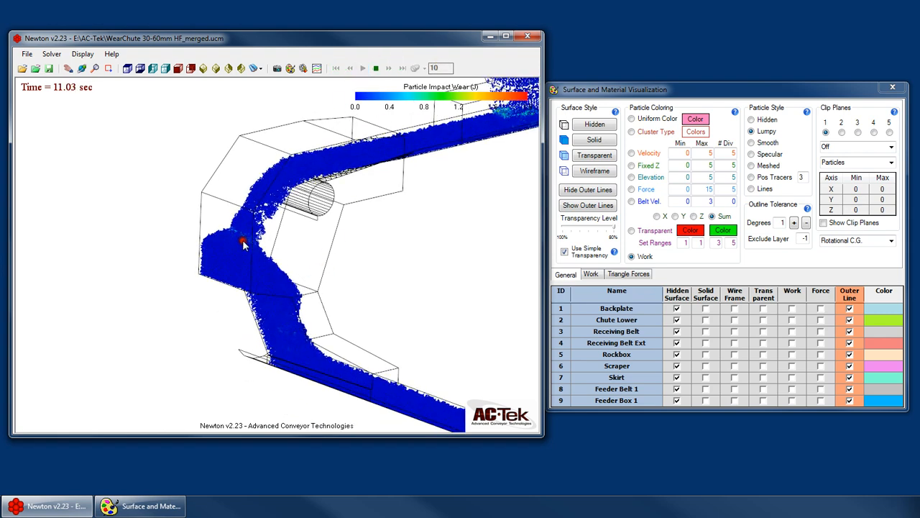
scroll(240, 242, "up", 2)
scroll(281, 246, "up", 3)
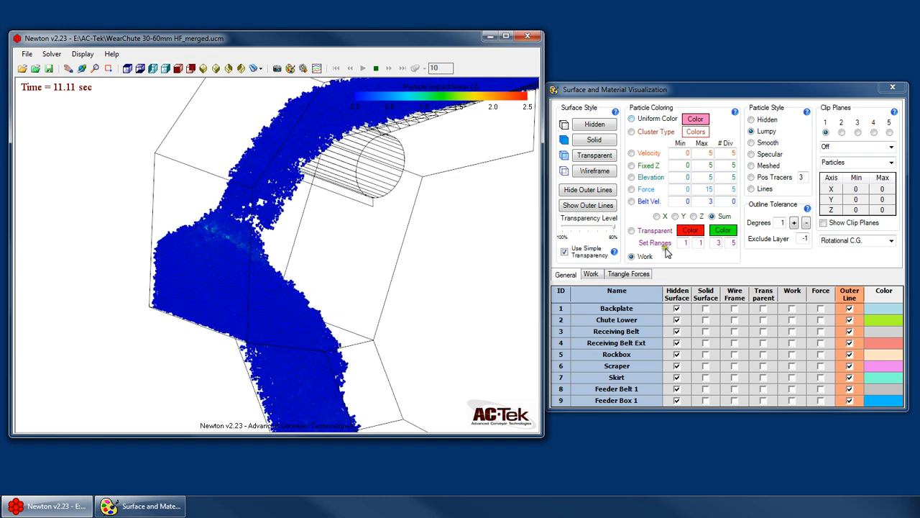
Step: Set the Particle Impact maximum to 1 and examine the impact wear on the material in the chute from the side
left_click(591, 275)
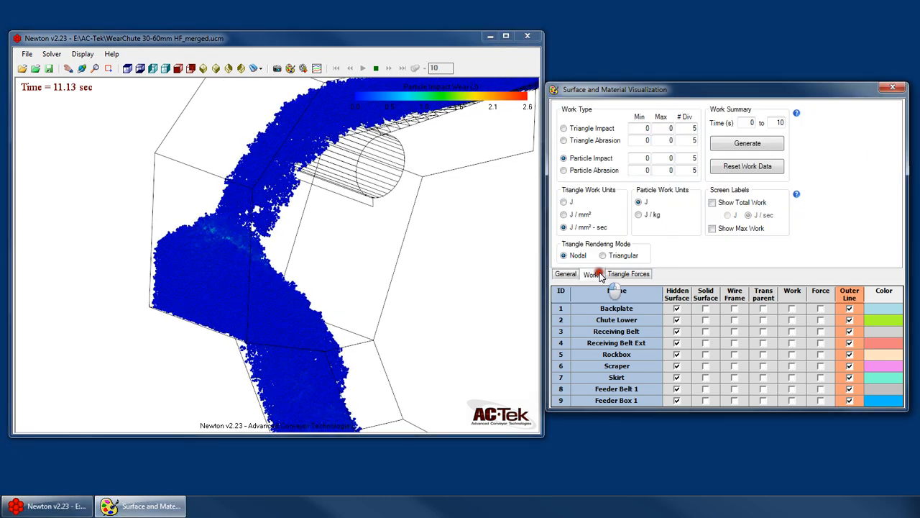
double_click(669, 159)
left_click_drag(670, 170, 624, 173)
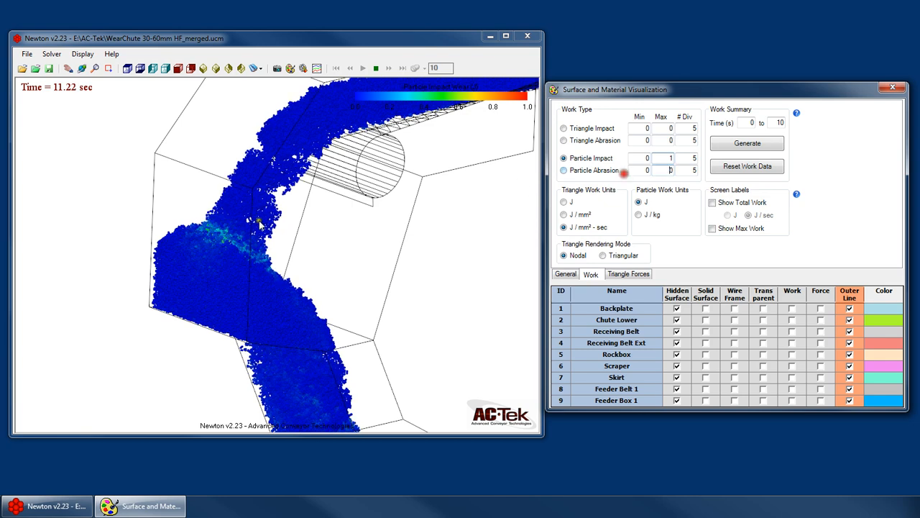
left_click_drag(289, 255, 338, 213)
right_click(348, 234)
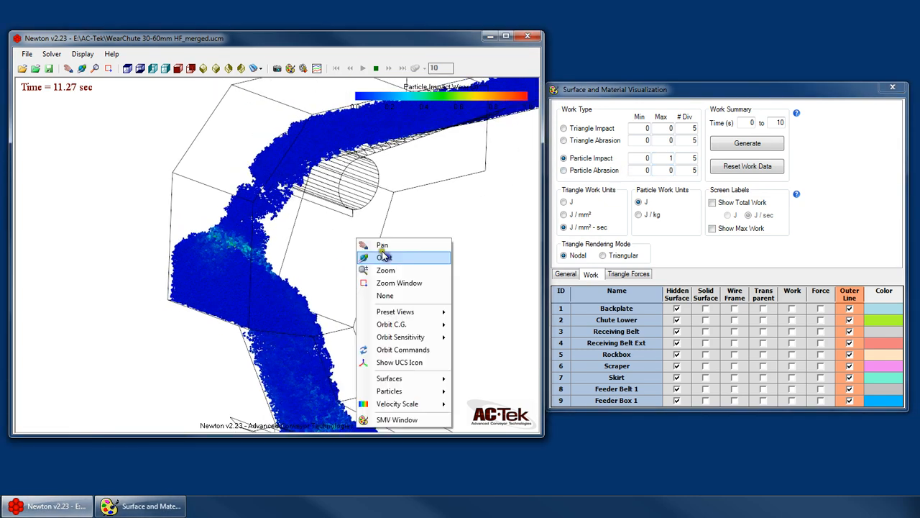
left_click(370, 256)
left_click_drag(355, 281, 131, 240)
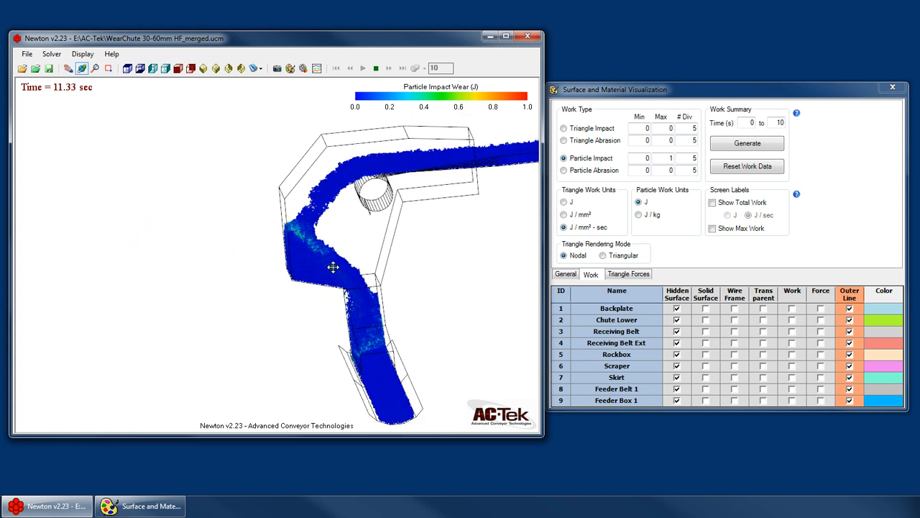
scroll(318, 240, "up", 4)
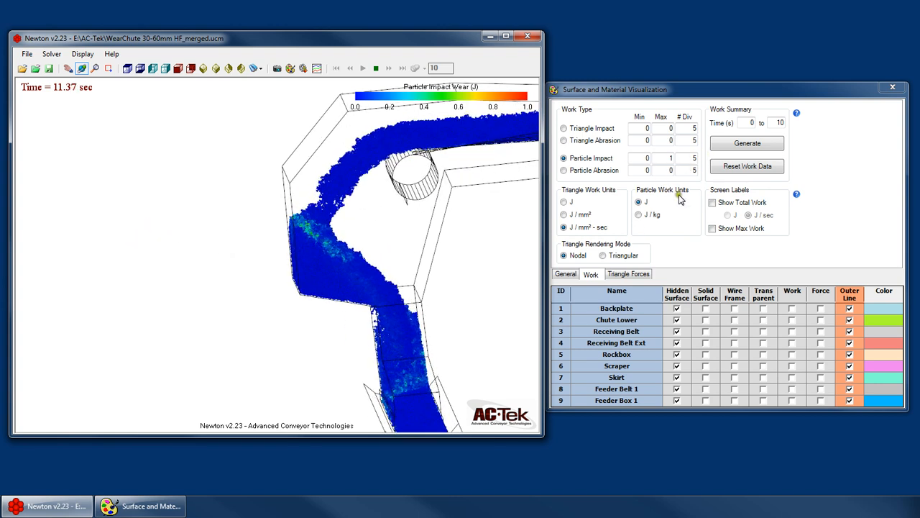
Step: Stop the playback and color the particles by Velocity instead of Work
left_click(376, 68)
left_click(601, 256)
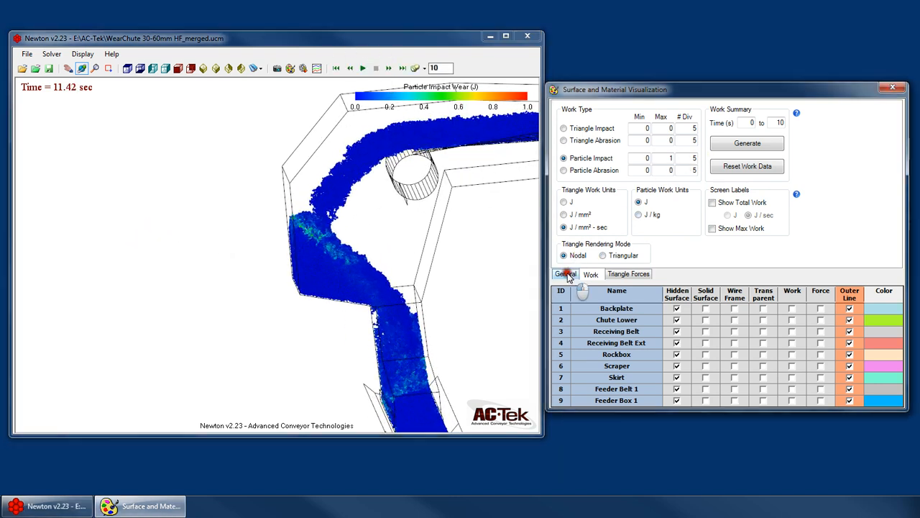
left_click(565, 274)
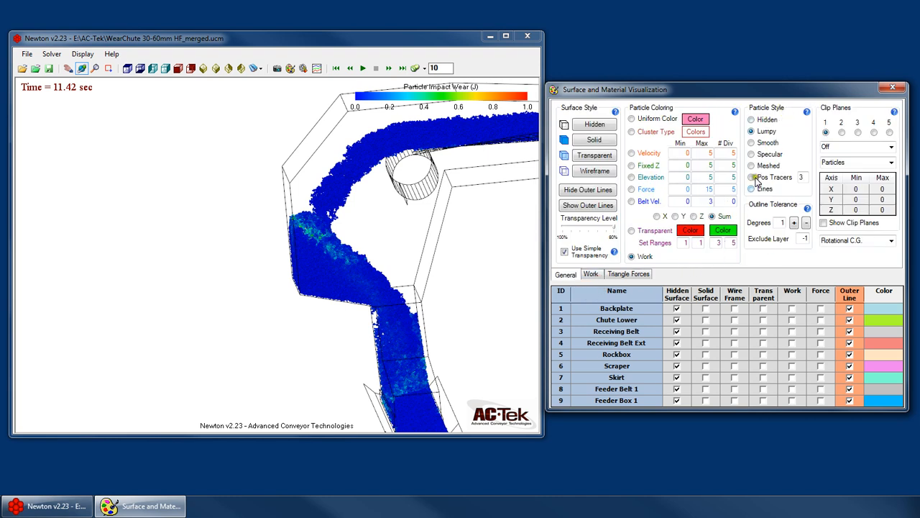
left_click_drag(325, 289, 281, 215)
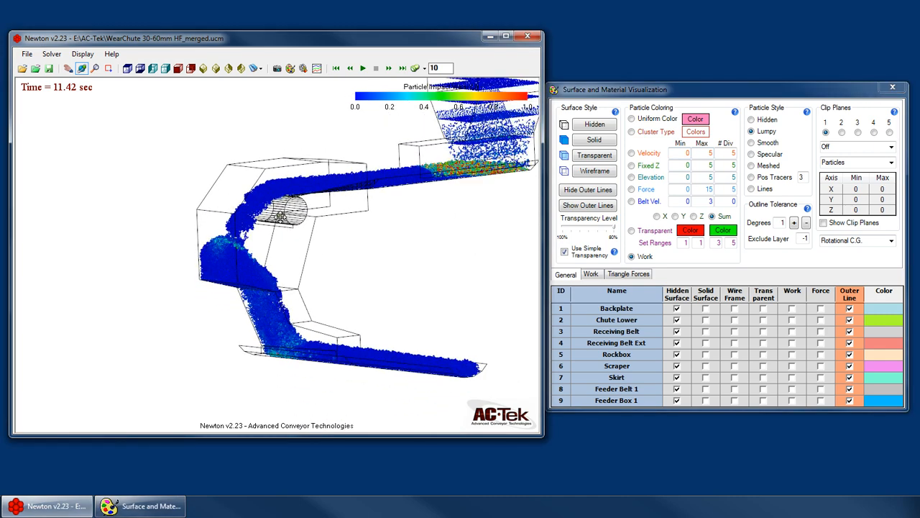
left_click(631, 153)
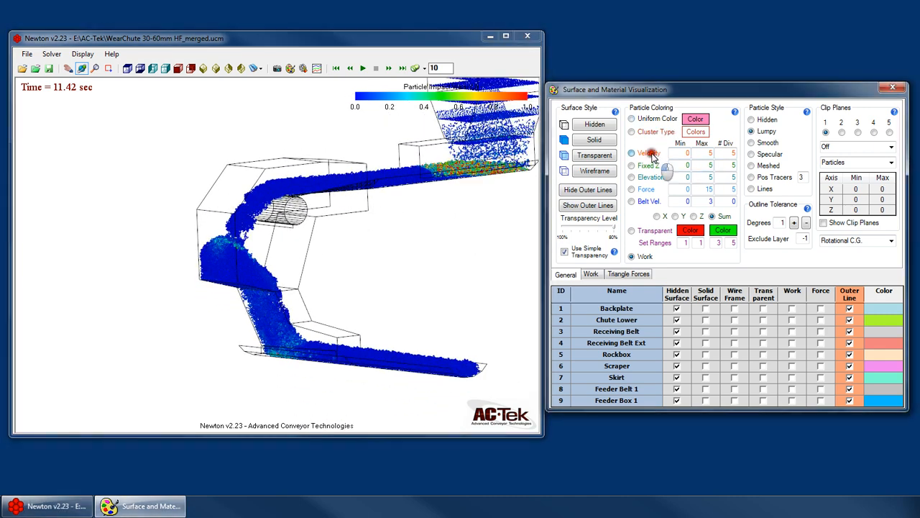
Step: Set the particle style to Hidden, and restore the Lumpy style on the falling material stream
left_click_drag(306, 208, 240, 199)
scroll(243, 255, "up", 7)
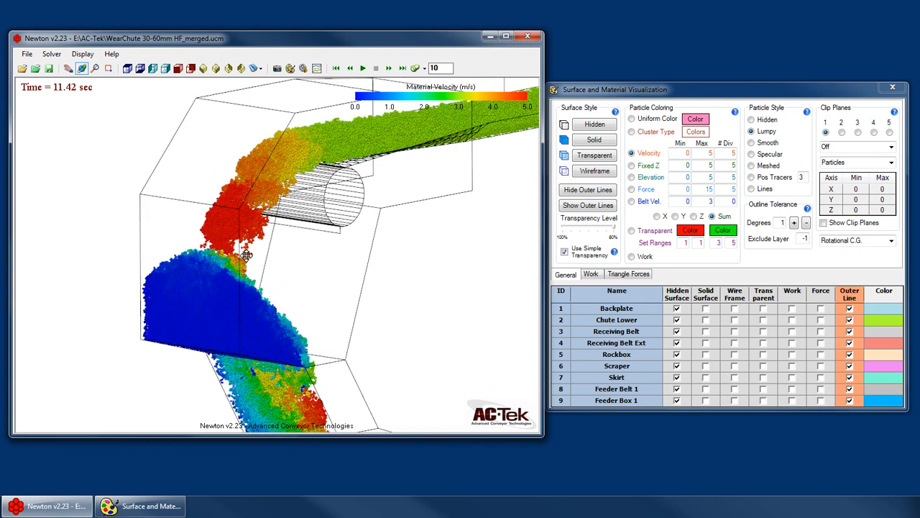
scroll(245, 243, "up", 2)
scroll(245, 243, "up", 4)
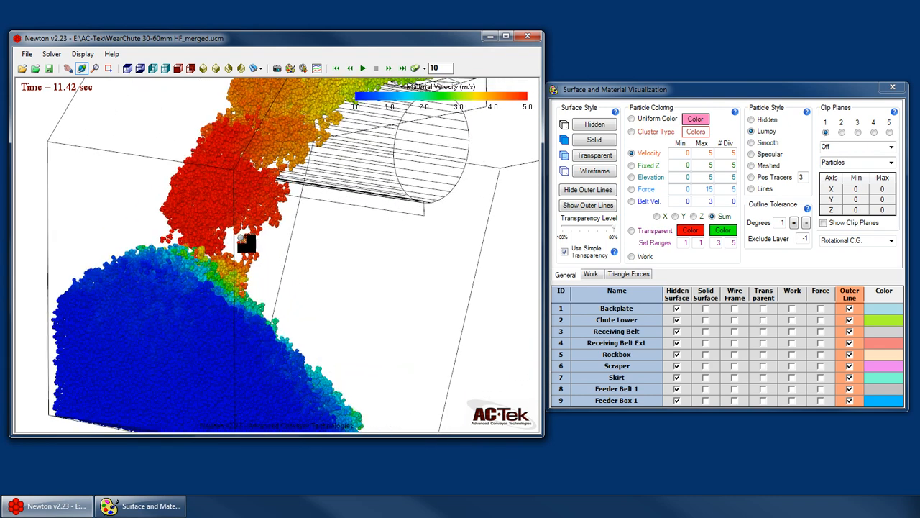
scroll(245, 243, "up", 4)
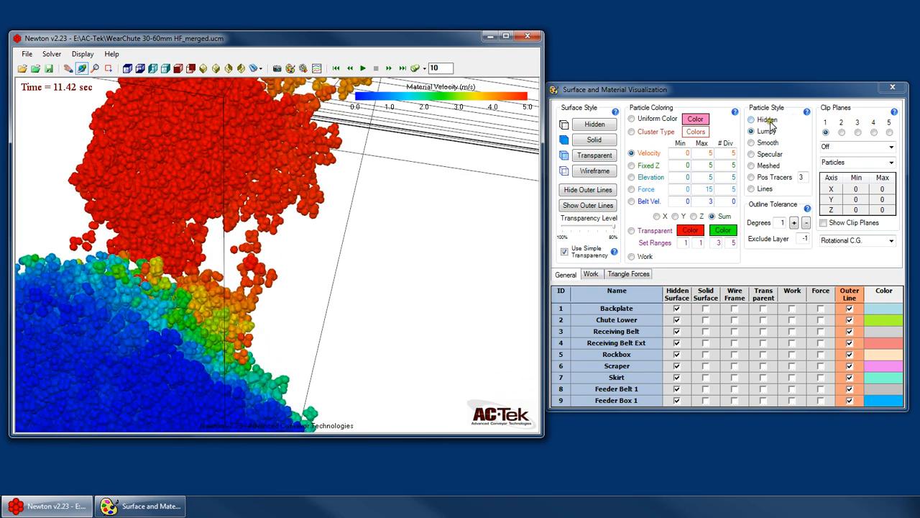
left_click(752, 119)
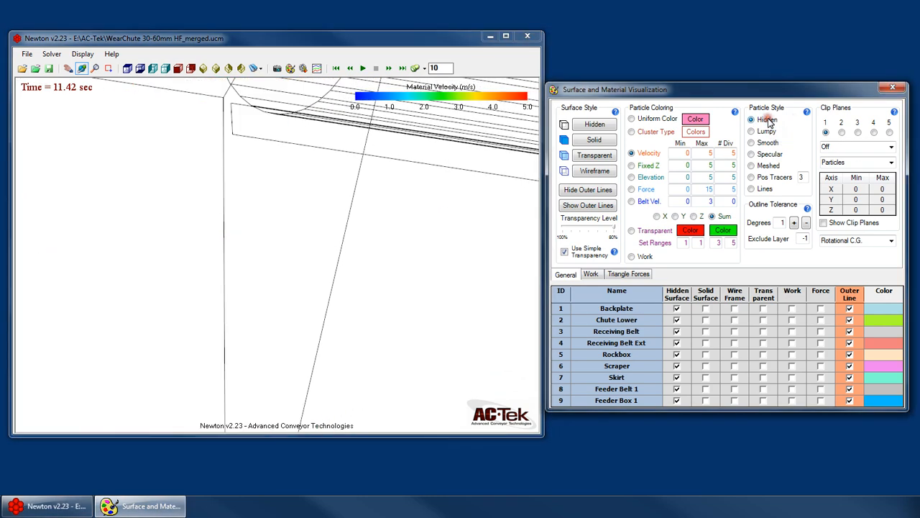
left_click(766, 131)
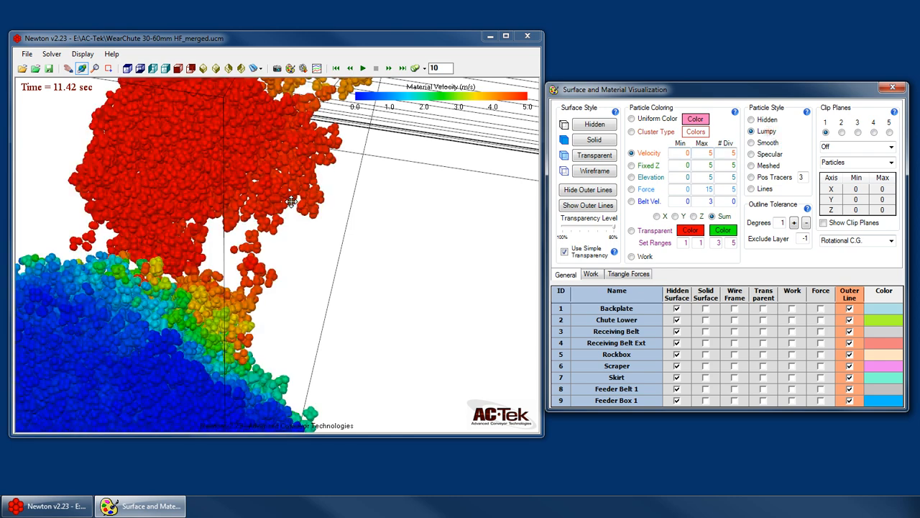
Step: Hide the particles through the model view's own particle visibility options, and bring them back in the Lumpy style
right_click(291, 201)
mouse_move(348, 357)
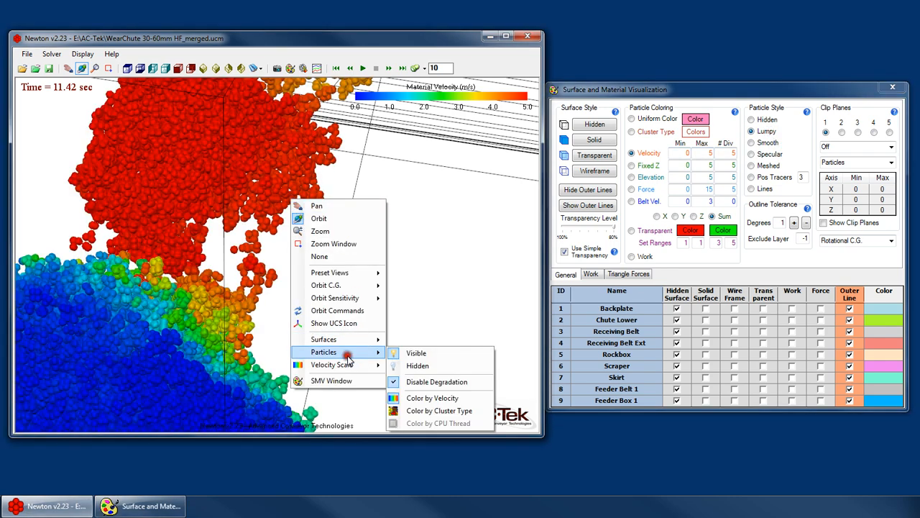
left_click(418, 366)
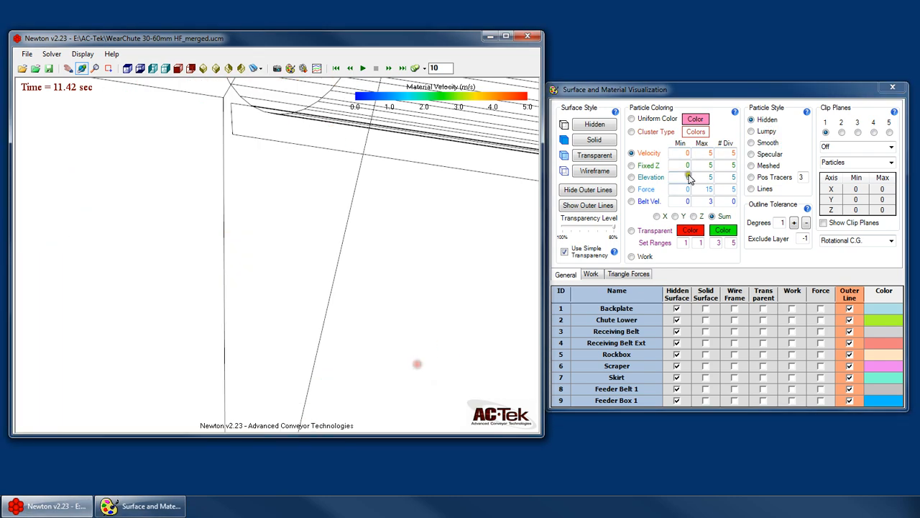
left_click(764, 131)
left_click(289, 229)
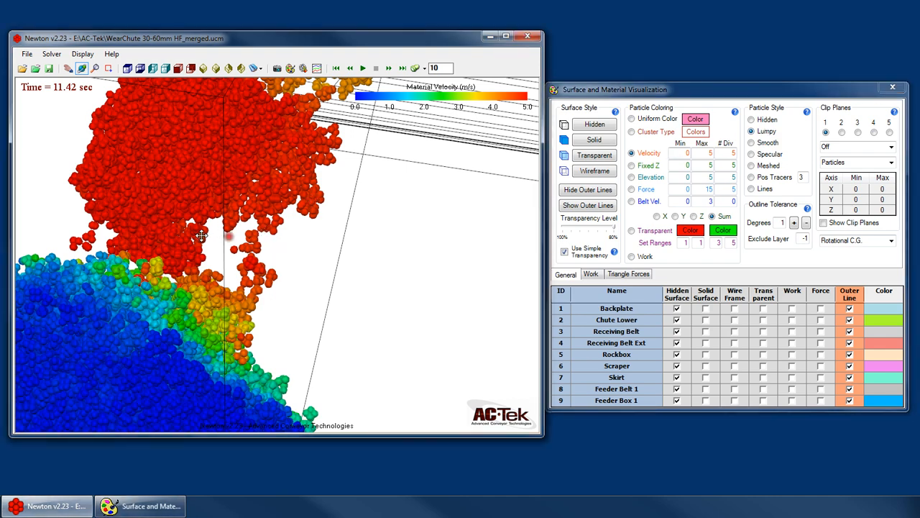
Step: Compare the Smooth and Lumpy particle styles on the loose clusters falling onto the rock box pile
scroll(248, 207, "up", 3)
scroll(309, 220, "up", 3)
left_click_drag(295, 229, 237, 250)
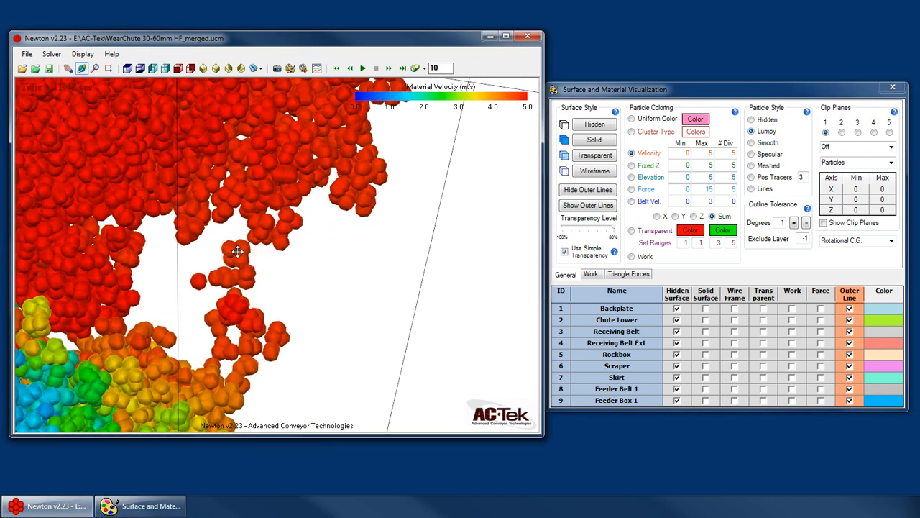
left_click(764, 144)
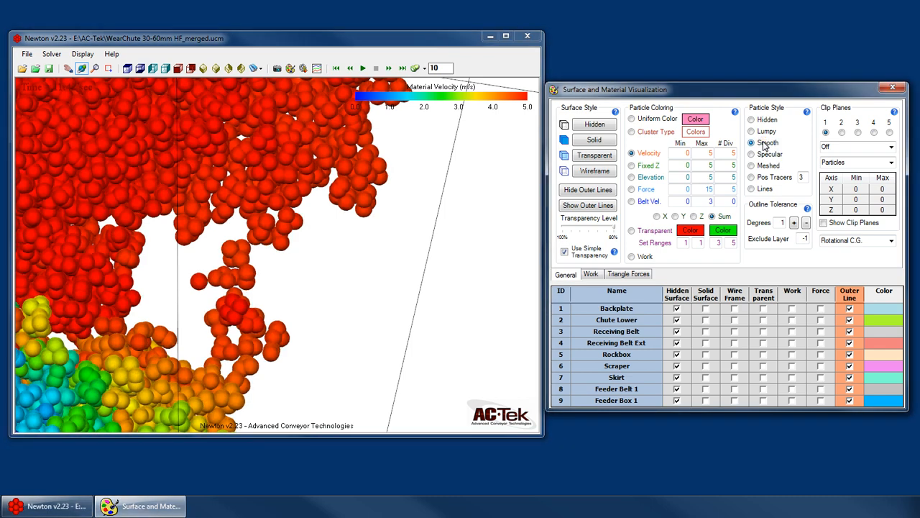
left_click(767, 132)
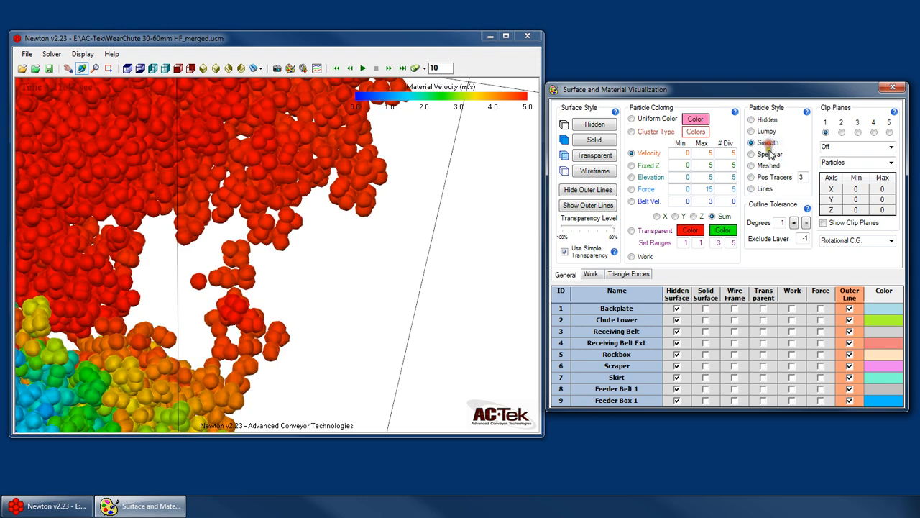
Step: Render the particles in the Specular style and inspect their shading in the falling stream
left_click(770, 156)
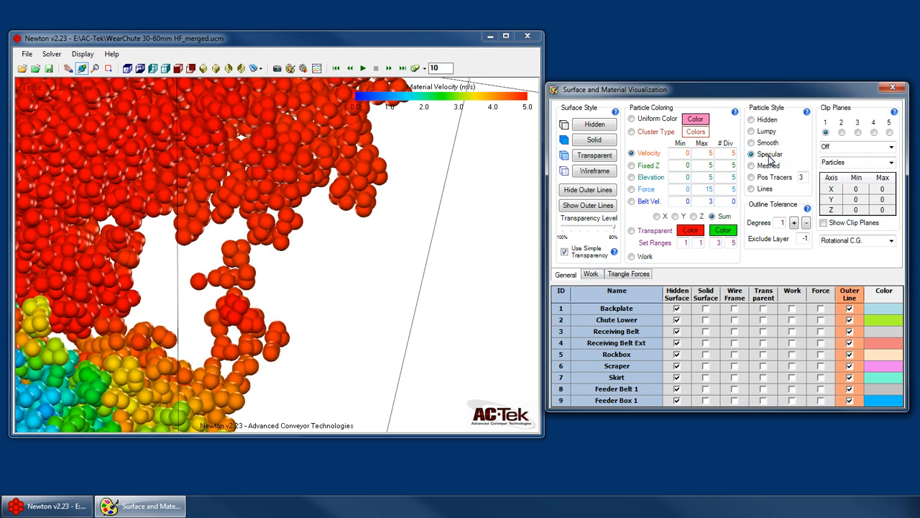
left_click(342, 261)
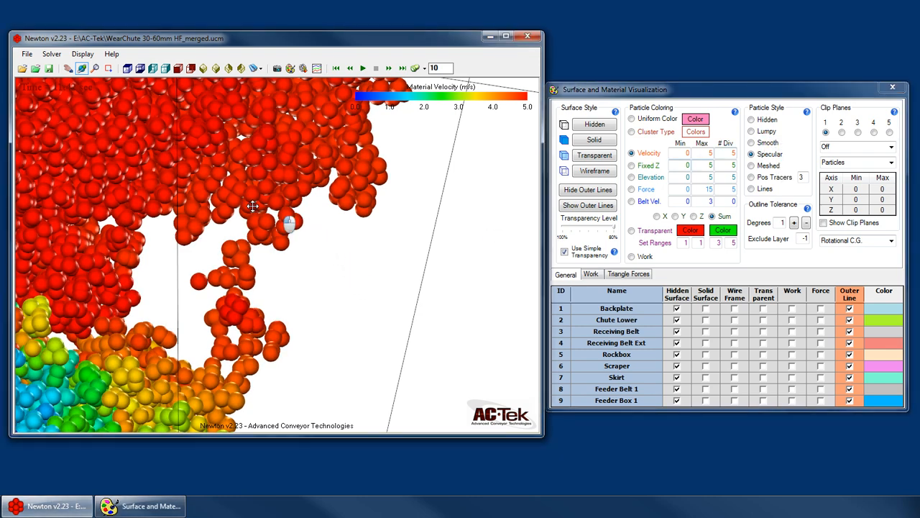
left_click_drag(329, 261, 336, 231)
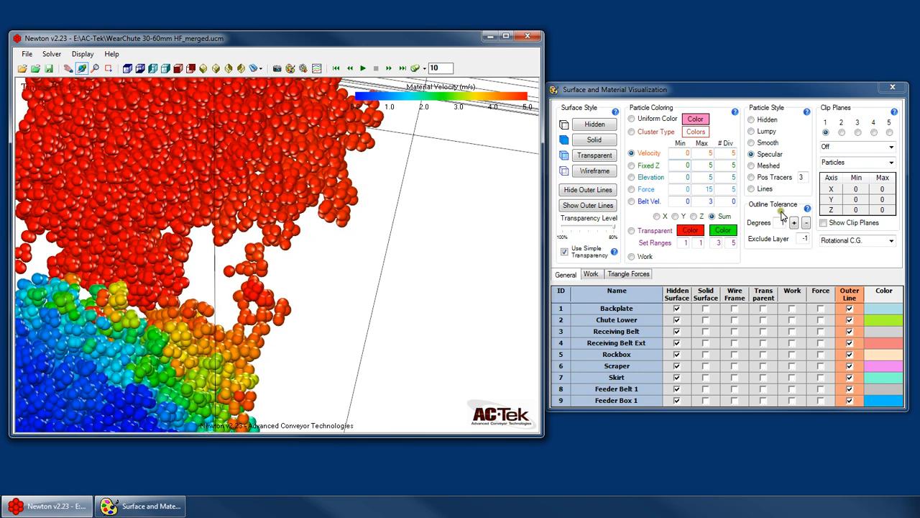
Step: Render the particles in the Meshed style and inspect the cluster shapes up close
left_click(767, 167)
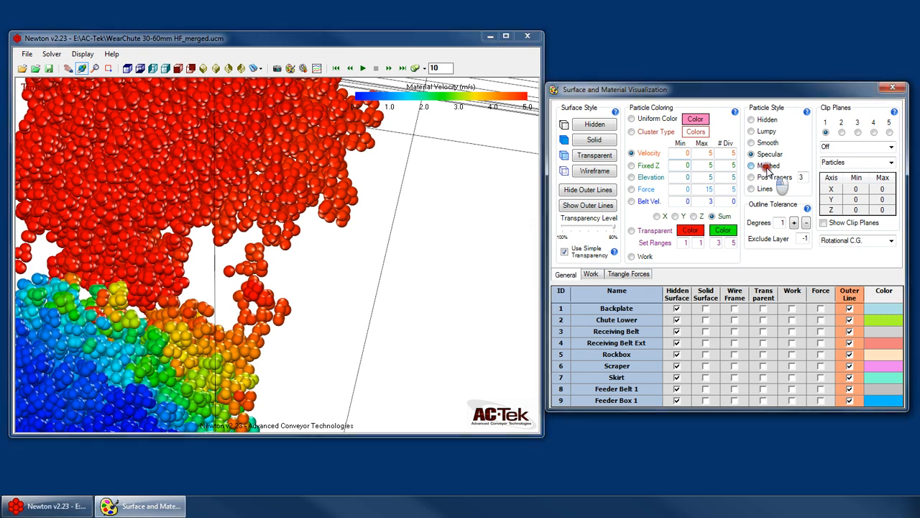
left_click_drag(262, 230, 300, 206)
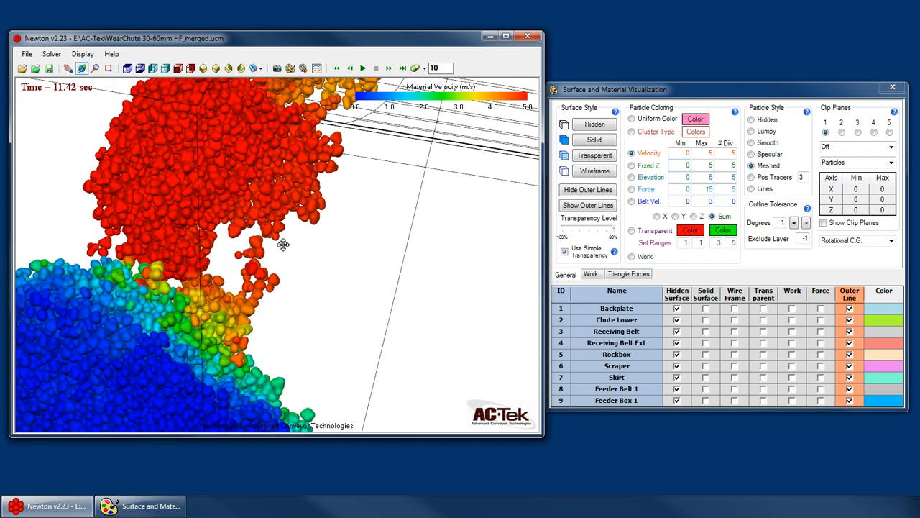
scroll(302, 226, "up", 5)
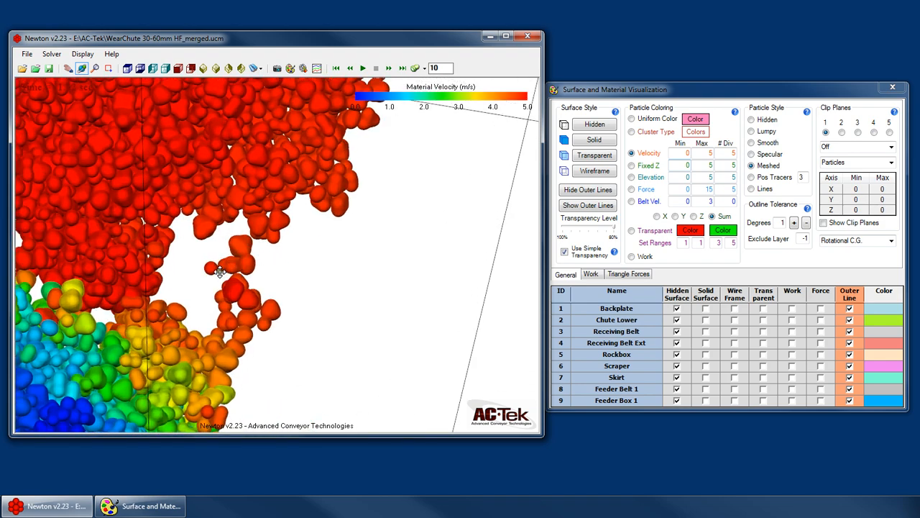
Step: Show the chute in a flat side view and compare the Lumpy and Meshed particle styles, ending on Meshed
left_click(153, 68)
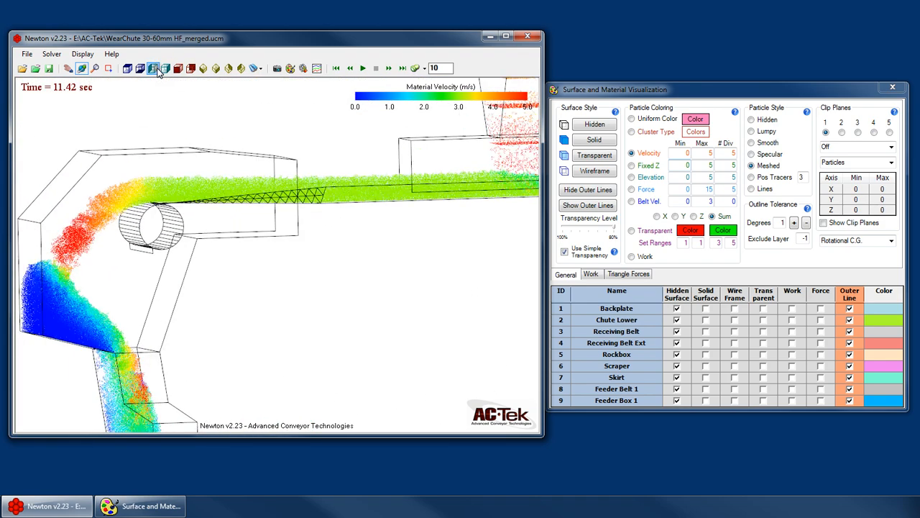
scroll(49, 331, "up", 3)
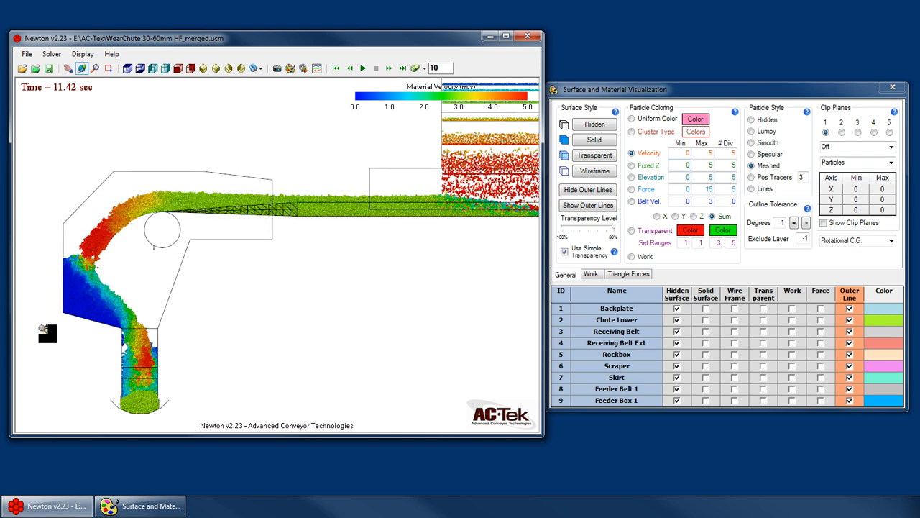
scroll(89, 365, "up", 2)
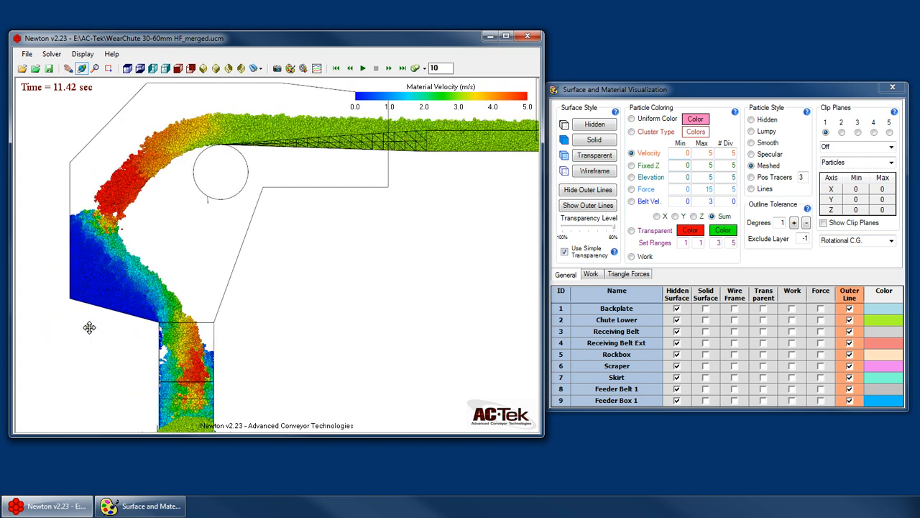
left_click(765, 132)
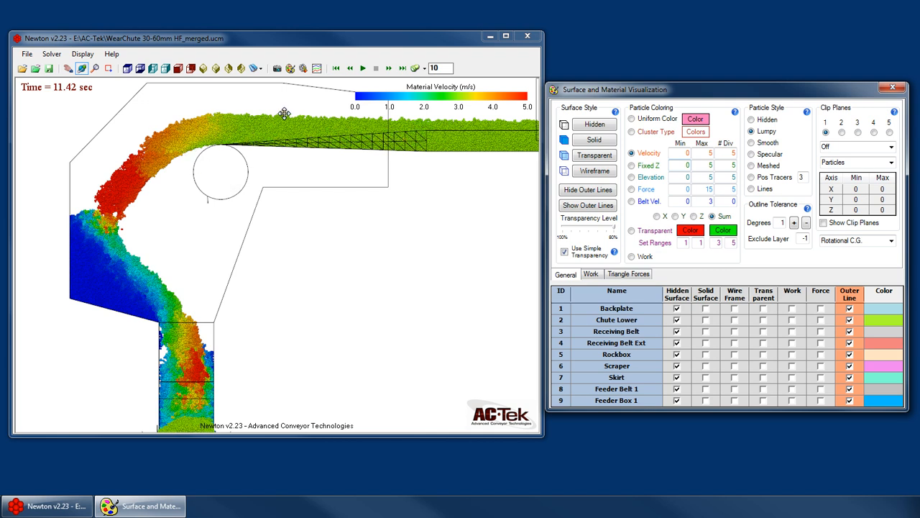
left_click(767, 166)
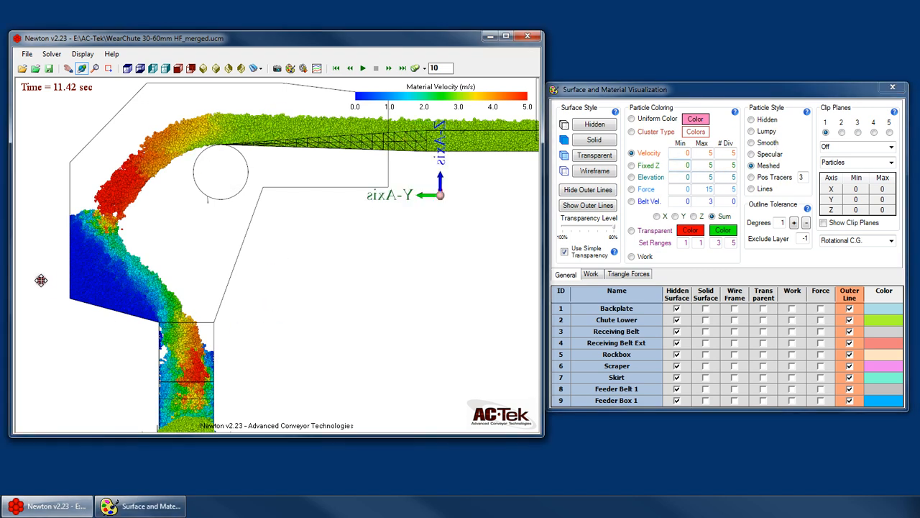
scroll(96, 287, "up", 4)
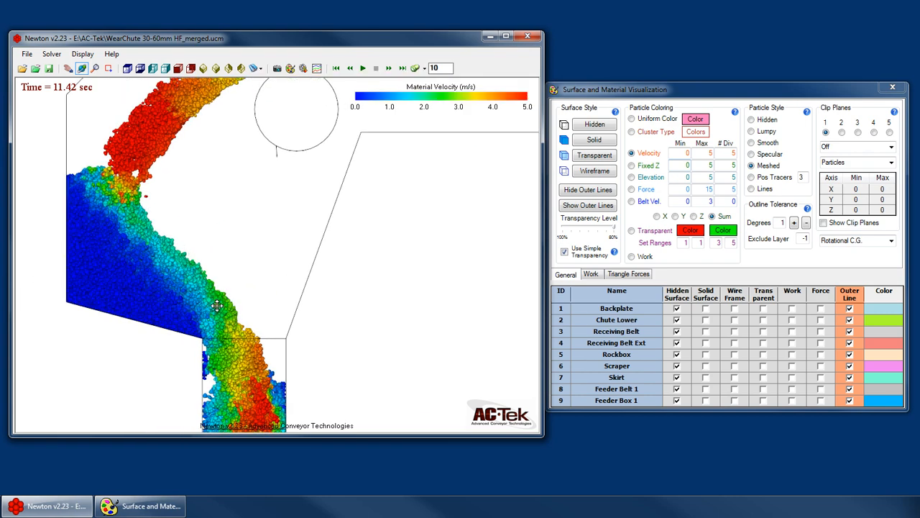
Step: Render the particles as Pos Tracers and advance the simulation frame by frame to 11.56 s to build up the tracers
left_click(775, 180)
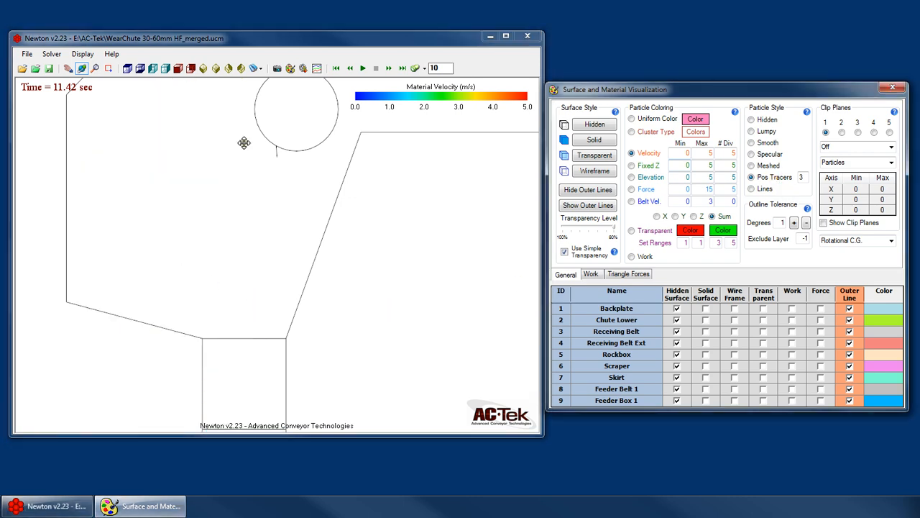
left_click(388, 68)
left_click(389, 68)
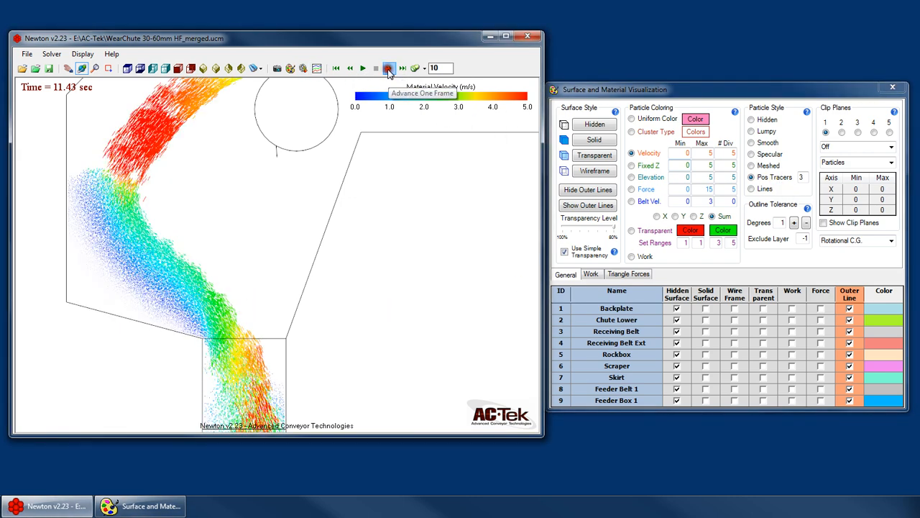
left_click(388, 68)
left_click(389, 68)
left_click(388, 68)
left_click(388, 69)
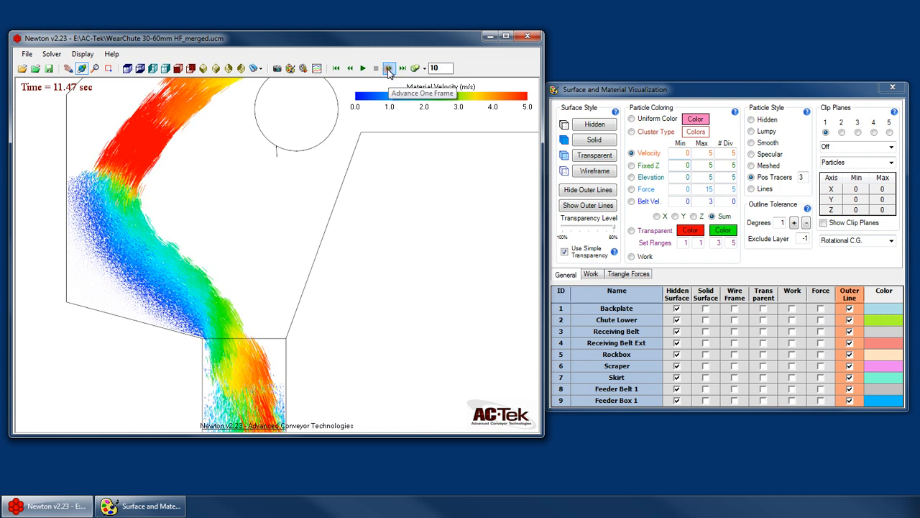
left_click(388, 68)
left_click(388, 69)
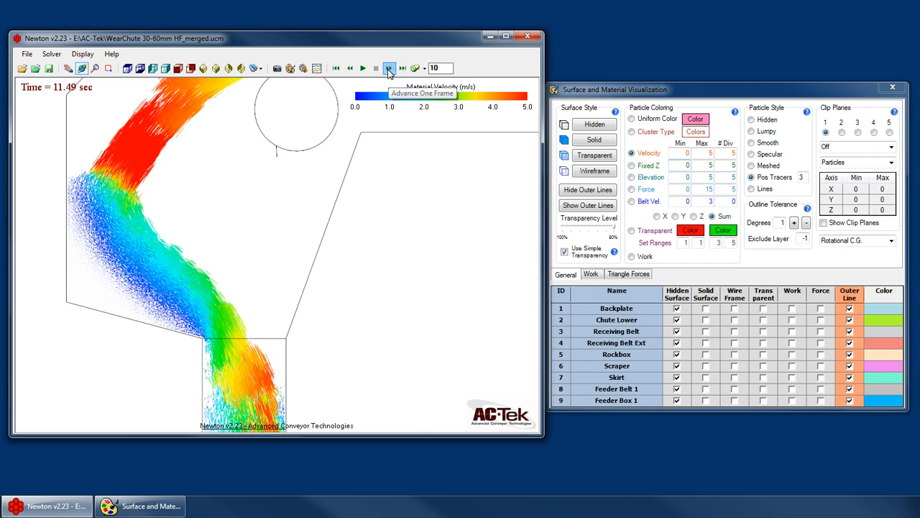
left_click(388, 70)
left_click(389, 70)
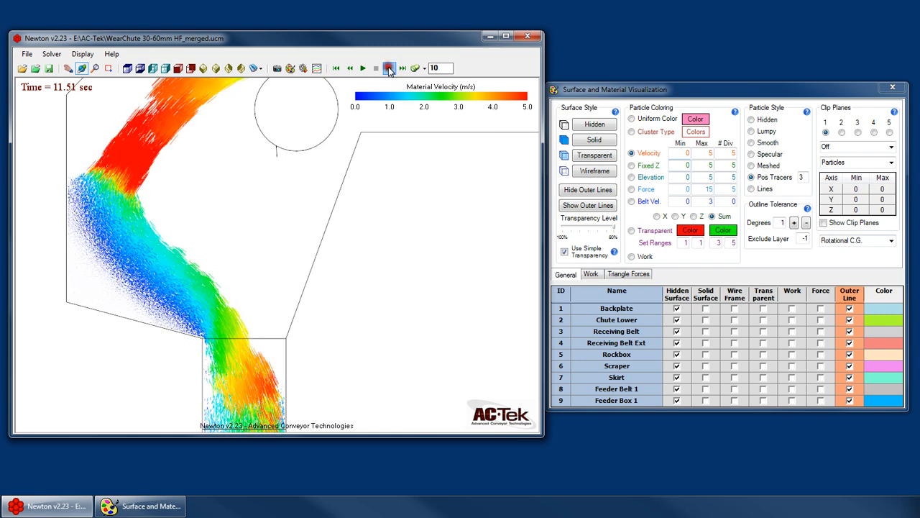
left_click(389, 70)
left_click(389, 70)
left_click(389, 69)
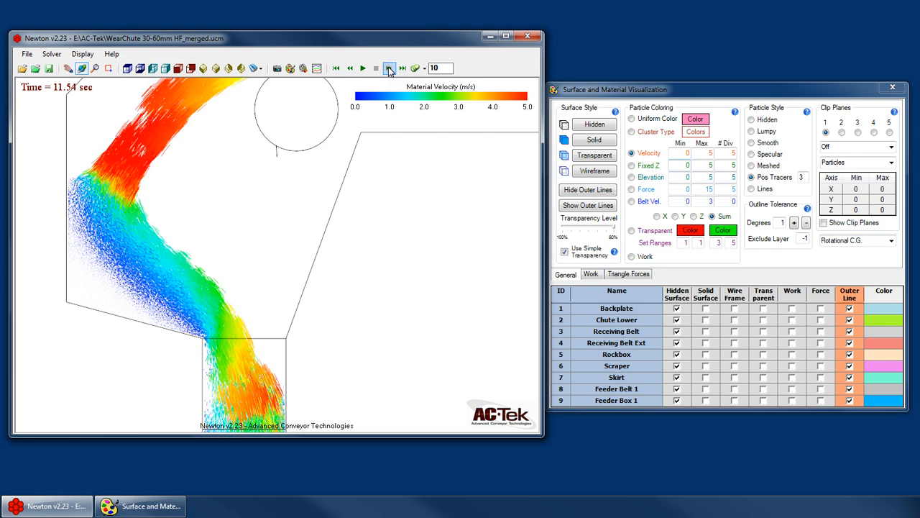
left_click(389, 70)
left_click(389, 70)
Step: Move the simulation to 5.00 s and display the whole chute in an isometric view
left_click(801, 177)
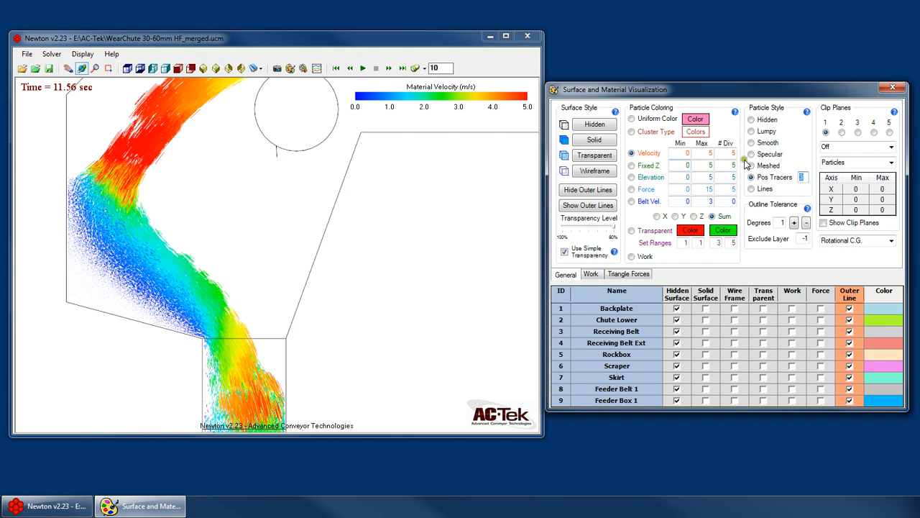
left_click(460, 70)
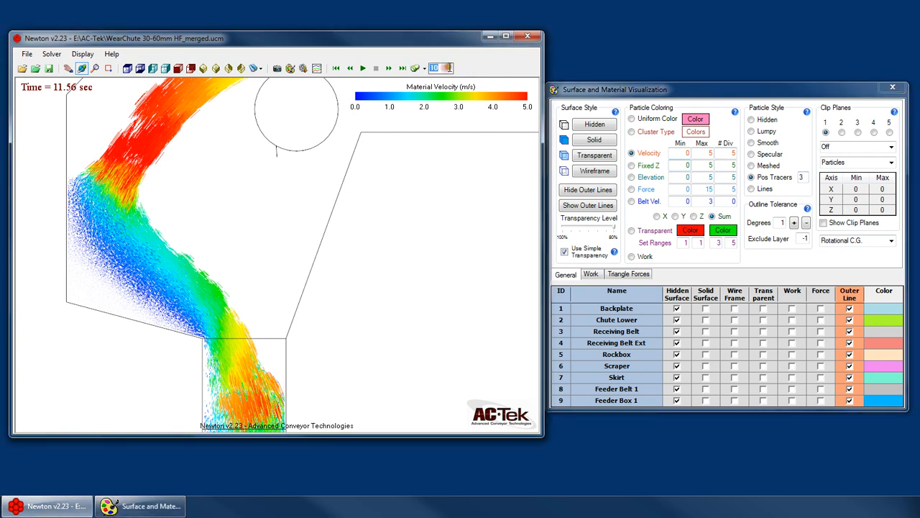
type("5")
key("Return")
left_click(243, 68)
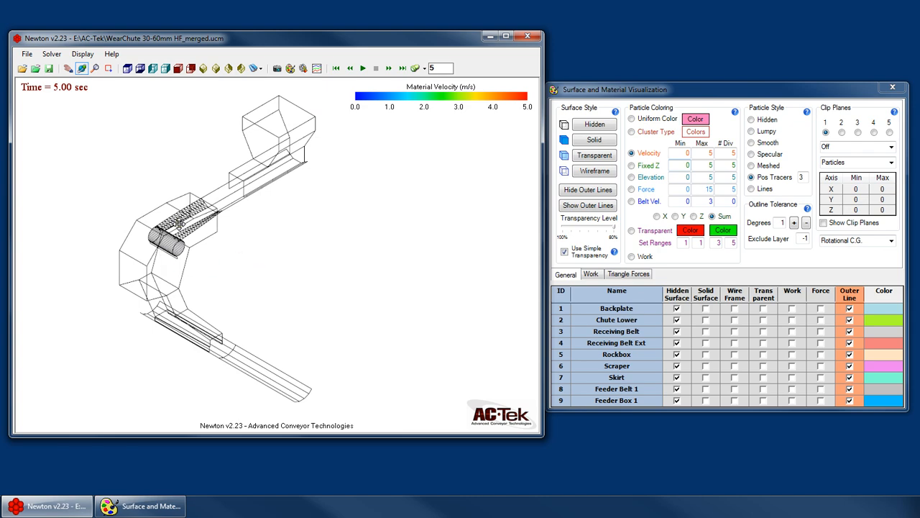
Step: Frame the feed belt and head pulley up close and play the simulation with Pos Tracers
right_click(209, 217)
left_click(229, 221)
left_click_drag(206, 245, 279, 221)
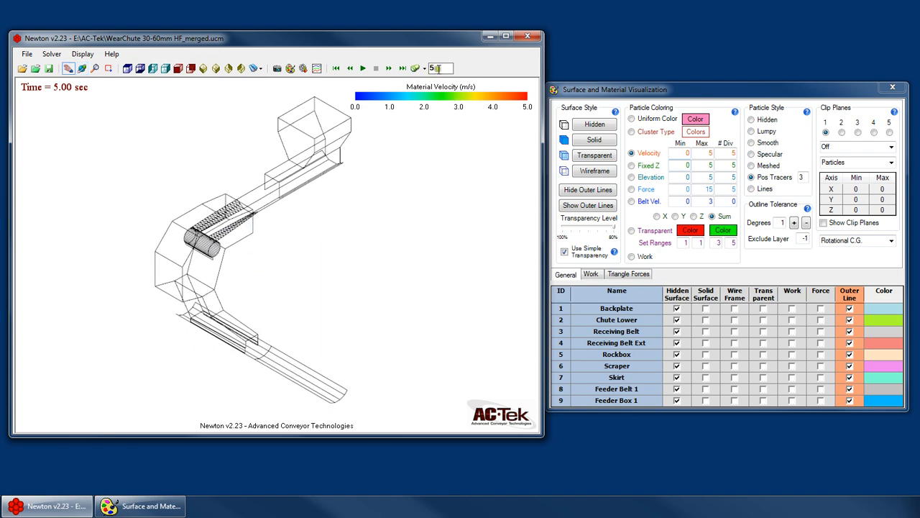
scroll(193, 266, "up", 4)
left_click_drag(191, 266, 272, 218)
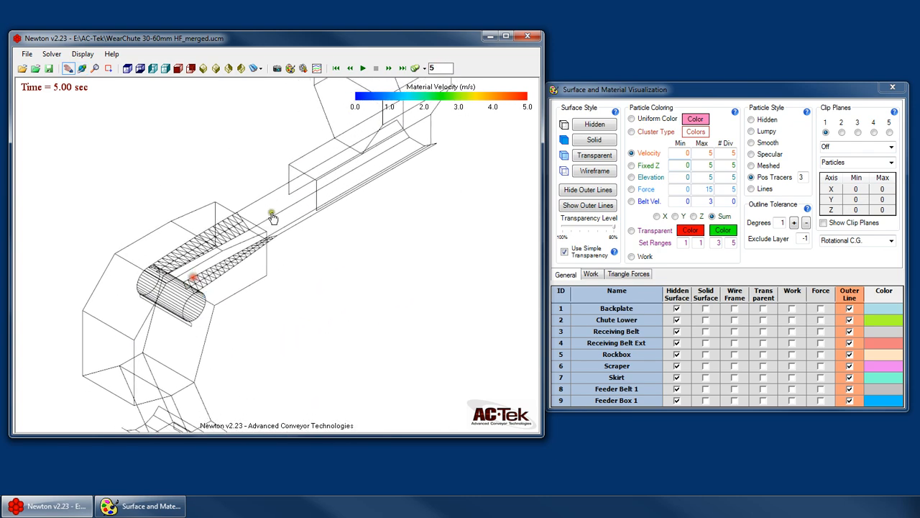
left_click(365, 68)
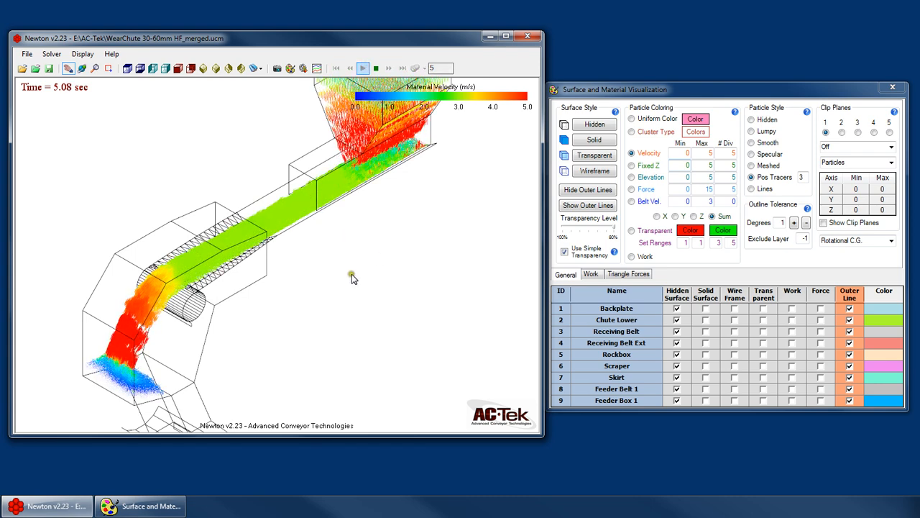
Step: Set the Pos Tracers value to 1 during playback, and restore it to 3 for comparison
left_click_drag(806, 177, 786, 172)
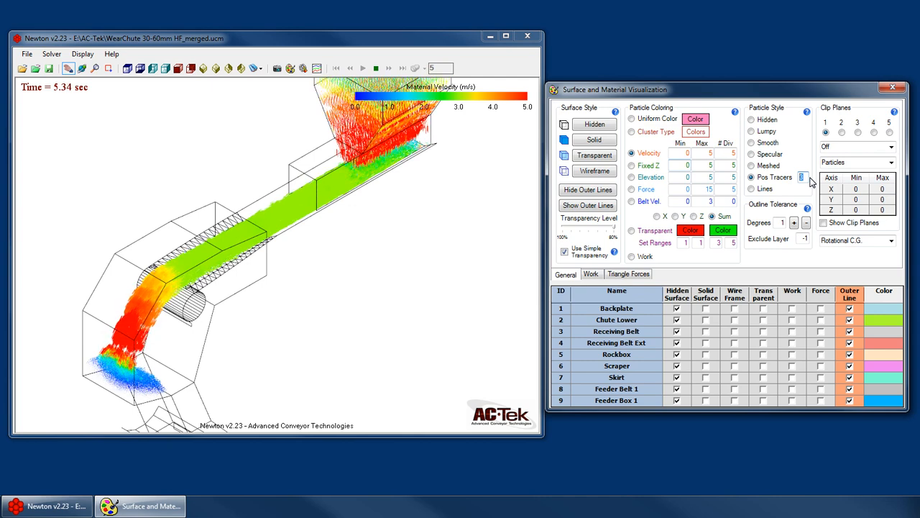
type("1")
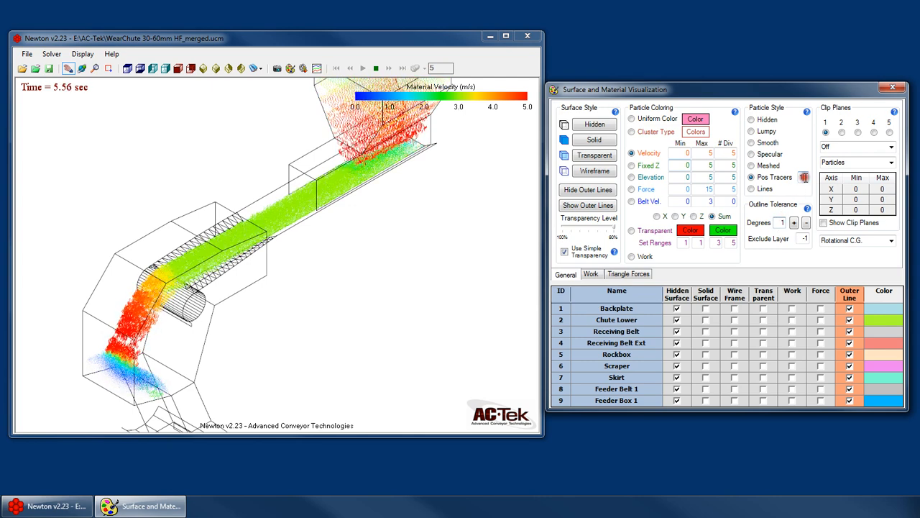
left_click_drag(805, 177, 795, 177)
type("3")
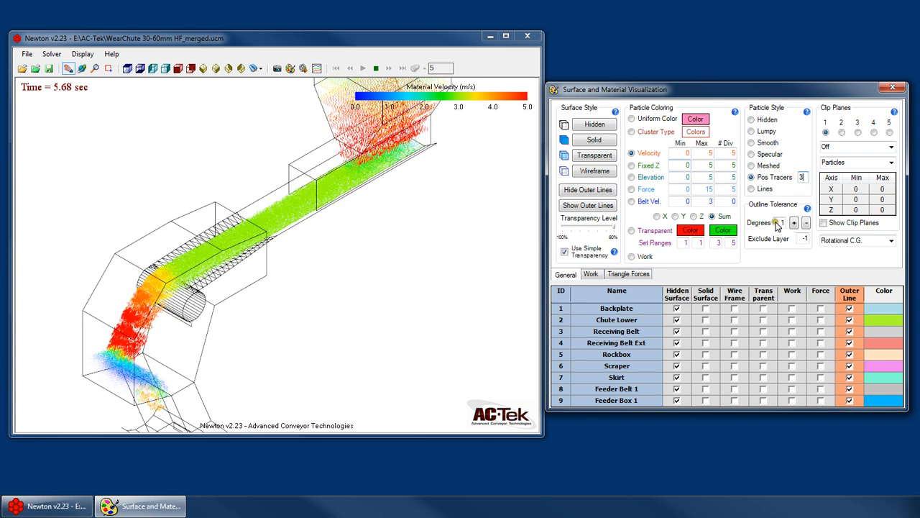
left_click(775, 224)
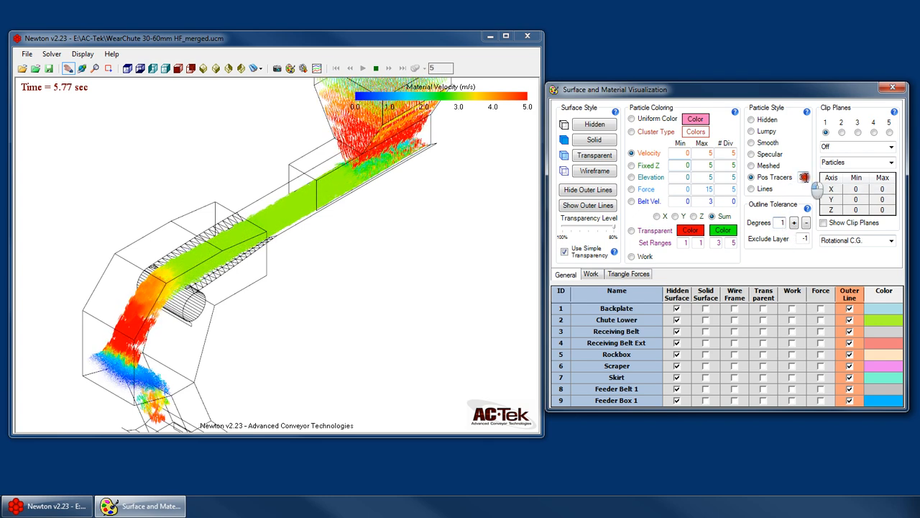
Step: Enter 10 as the Pos Tracers value to lengthen the particle tracers
double_click(802, 177)
type("10")
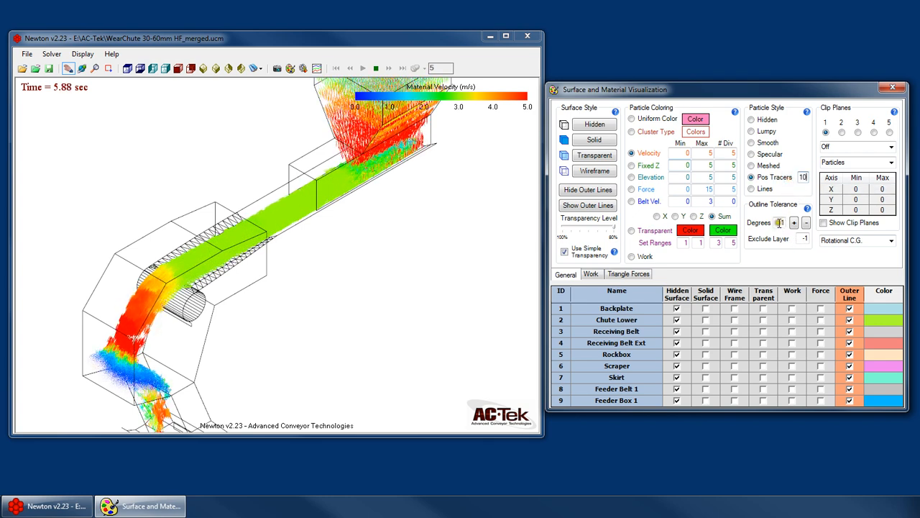
left_click(778, 223)
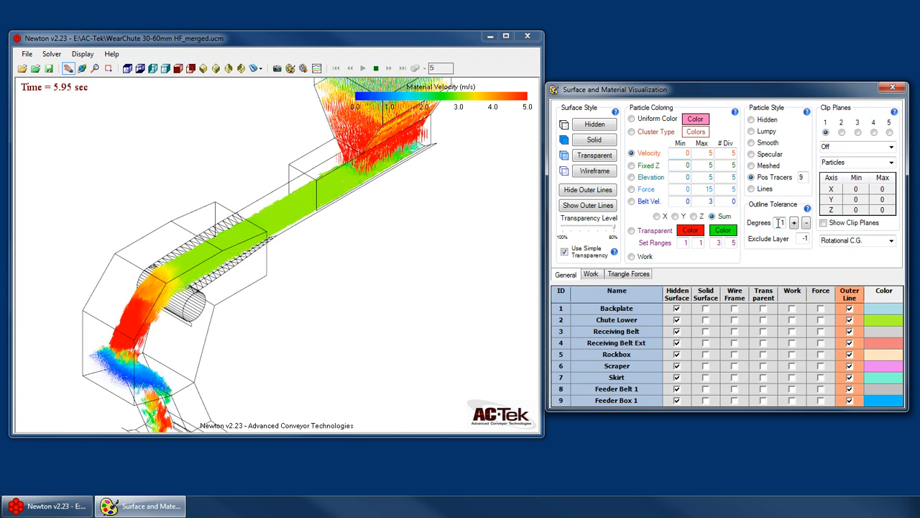
Step: Show the running simulation in a flat side view framed on the head pulley and falling stream
left_click_drag(259, 316, 266, 231)
left_click(186, 67)
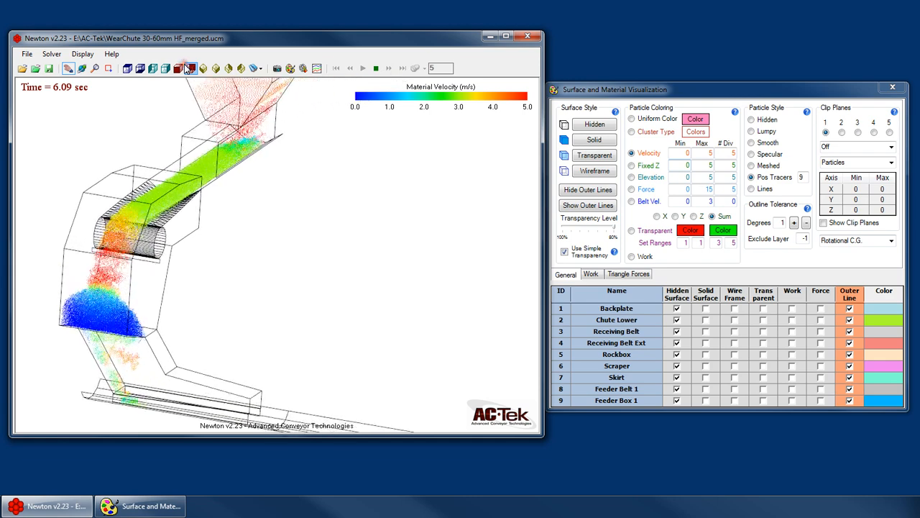
left_click(166, 68)
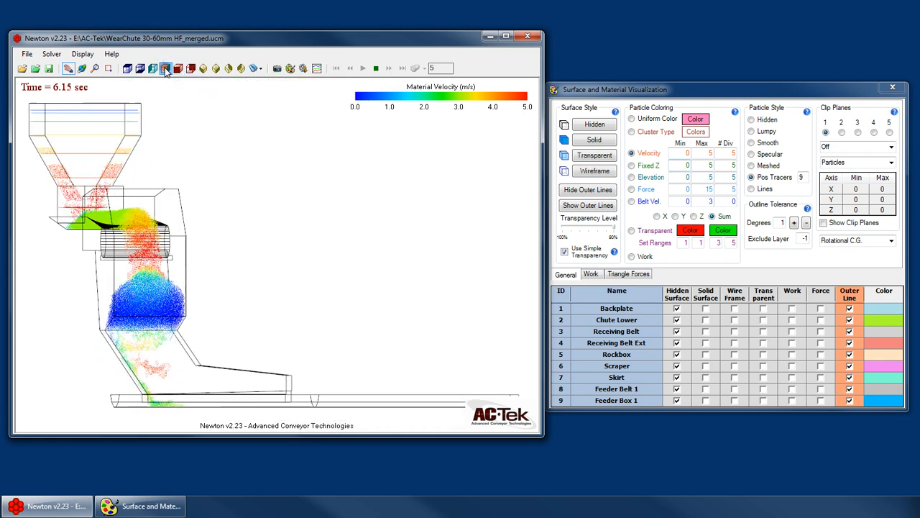
scroll(491, 388, "up", 1)
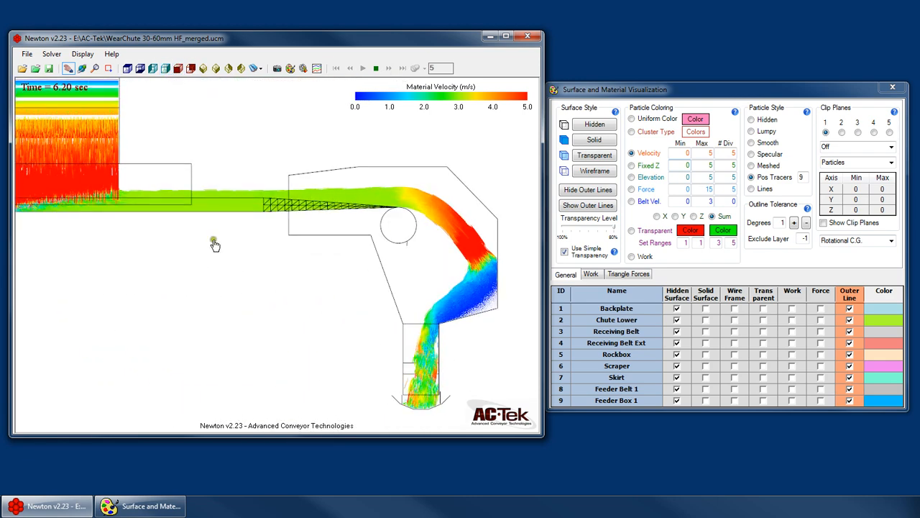
scroll(214, 243, "down", 1)
scroll(508, 338, "up", 4)
scroll(460, 375, "up", 2)
scroll(221, 185, "down", 1)
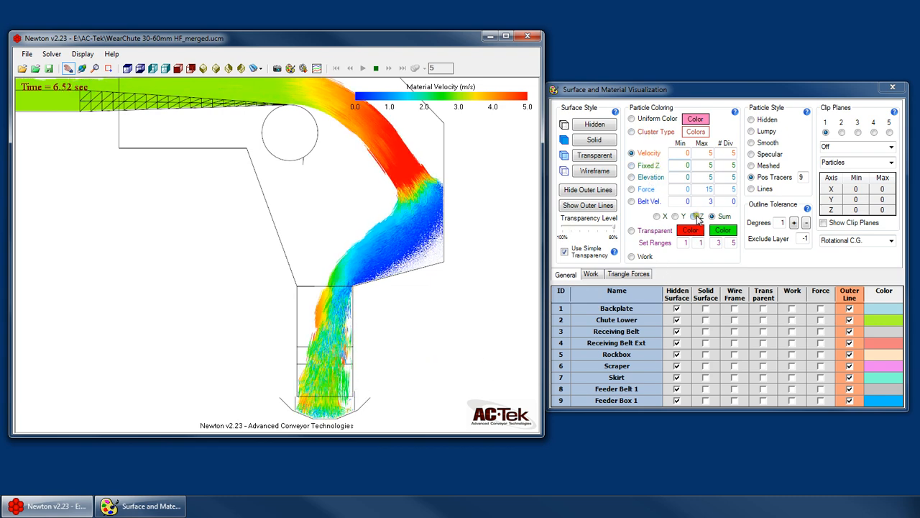
Step: Preview the tracers with Fixed Z, Uniform Color, Cluster Type, Belt Vel. and Transparent coloring
left_click(632, 166)
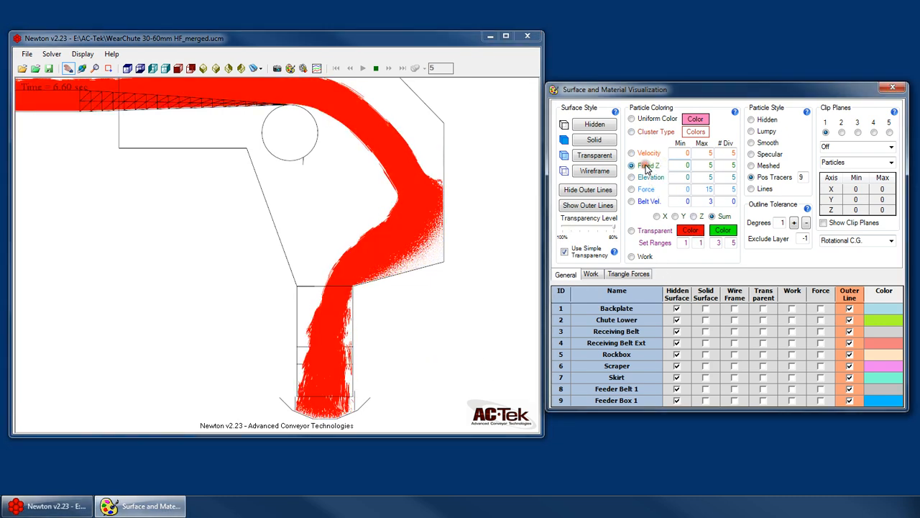
left_click(648, 118)
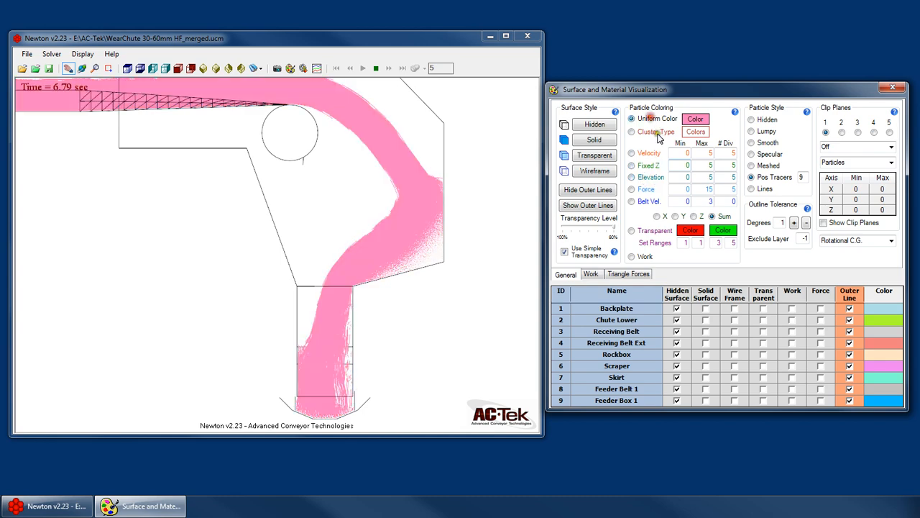
left_click(656, 133)
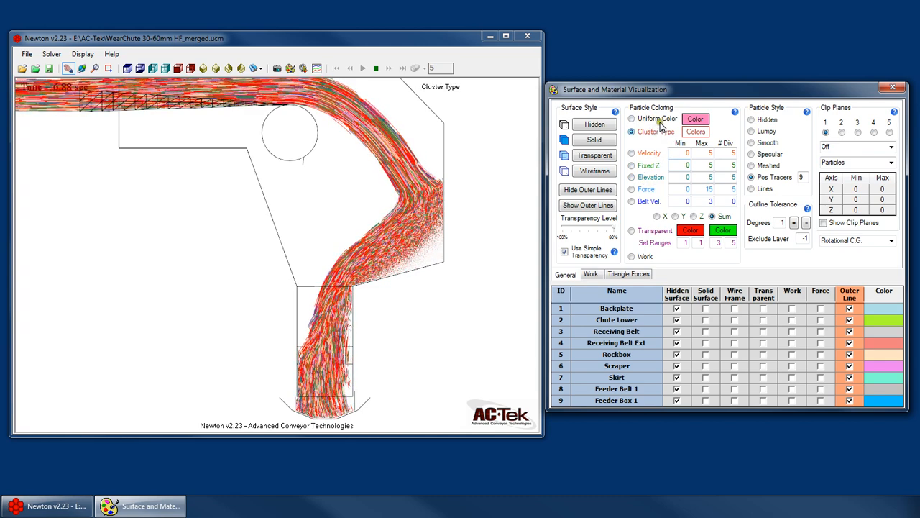
left_click(660, 120)
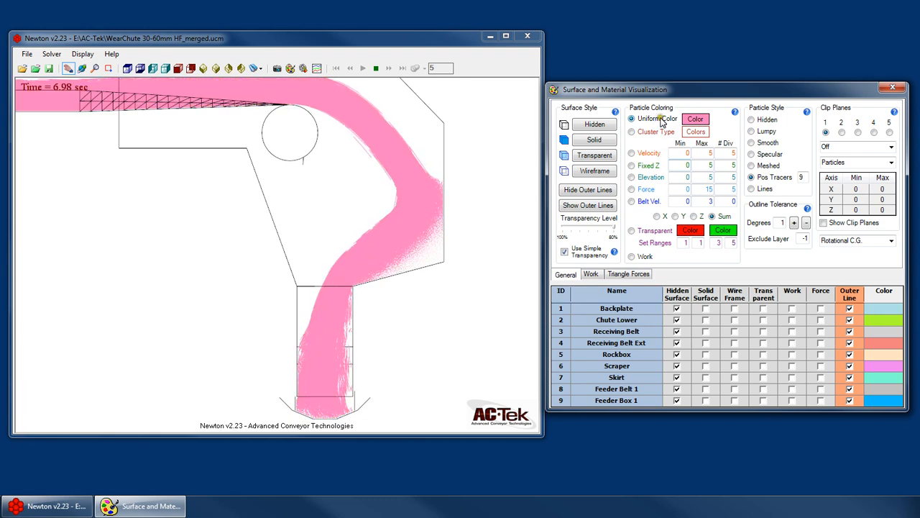
left_click(633, 201)
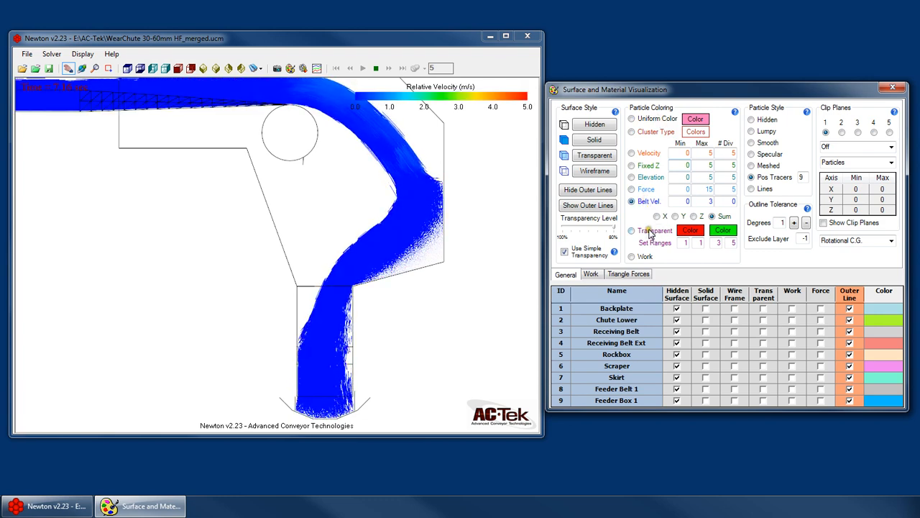
left_click(632, 231)
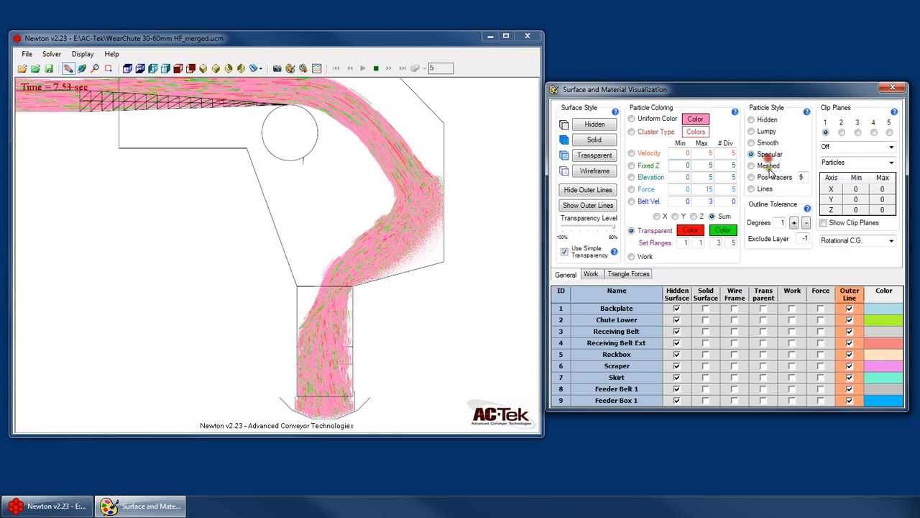
Step: Preview the Meshed style, and render the particles as Lines colored by Velocity
left_click(773, 165)
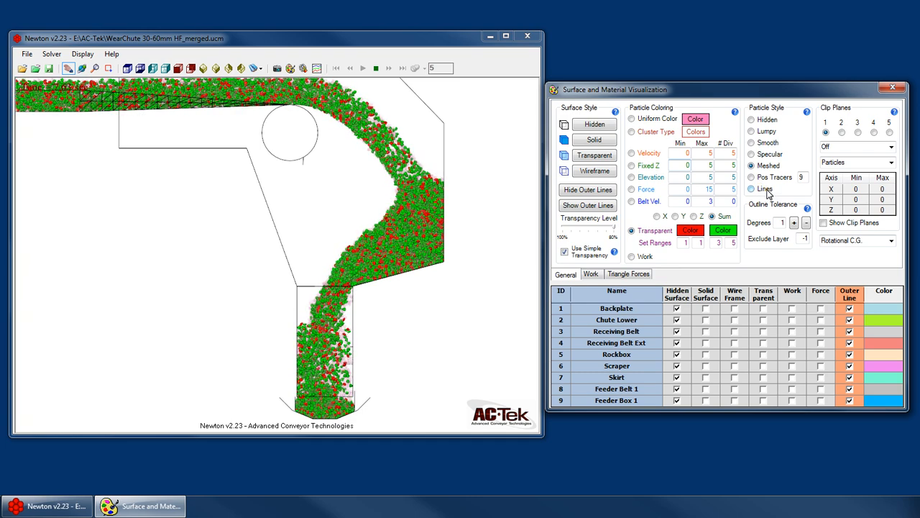
left_click(765, 191)
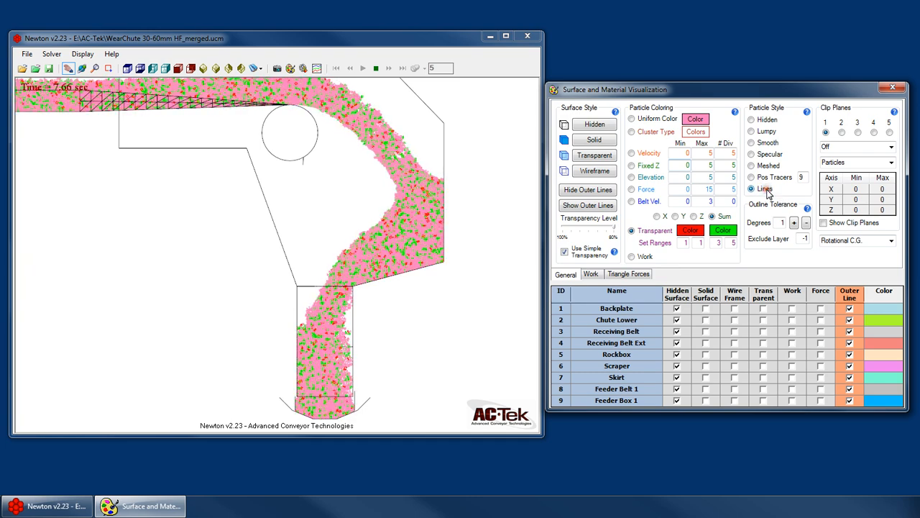
left_click(656, 154)
left_click(761, 186)
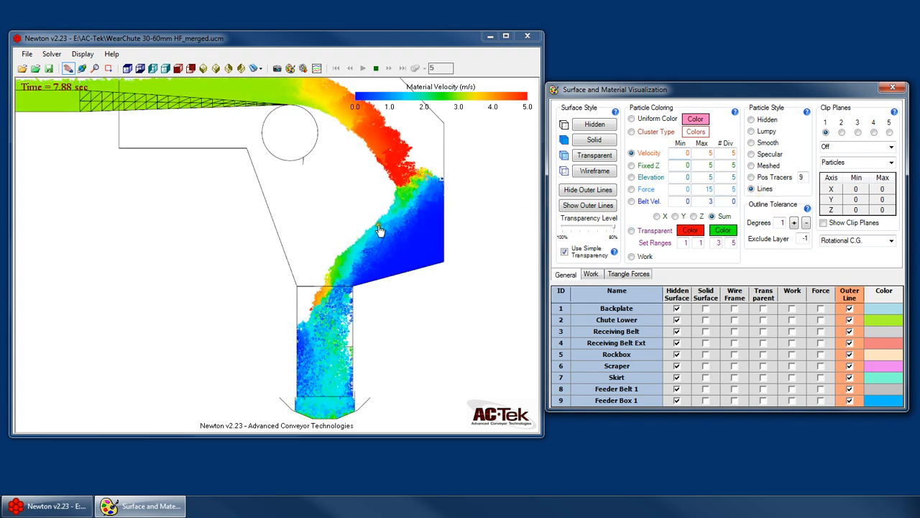
Step: Stop playback and inspect the line-style particles up close in the falling stream
left_click(376, 69)
left_click_drag(410, 140, 388, 174)
scroll(387, 174, "up", 3)
scroll(387, 174, "up", 6)
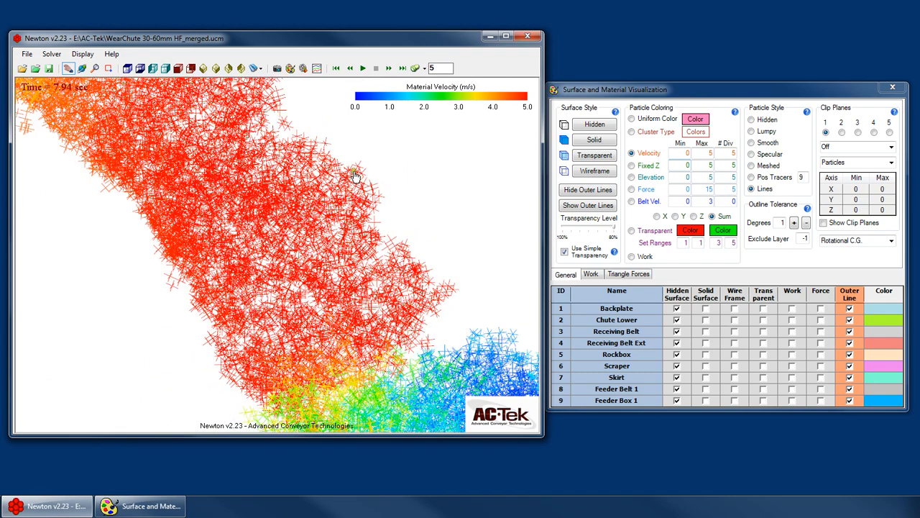
scroll(373, 261, "down", 8)
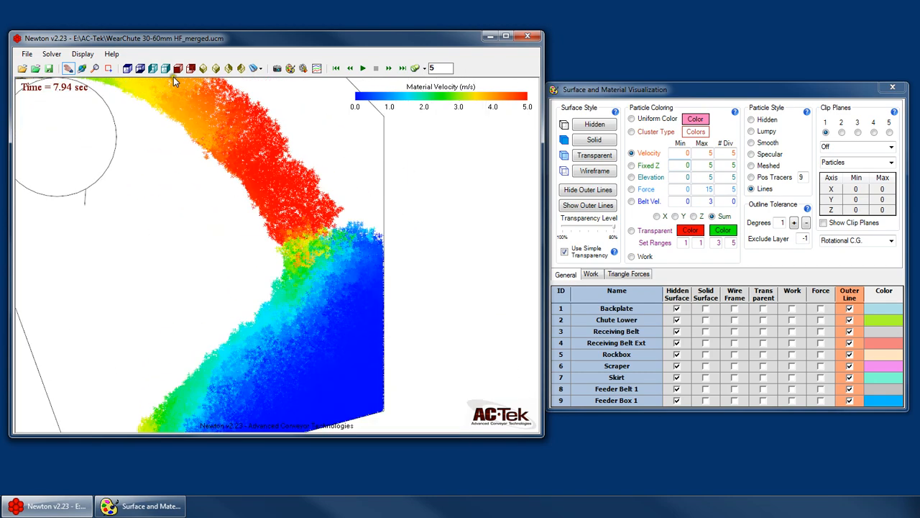
scroll(395, 158, "down", 2)
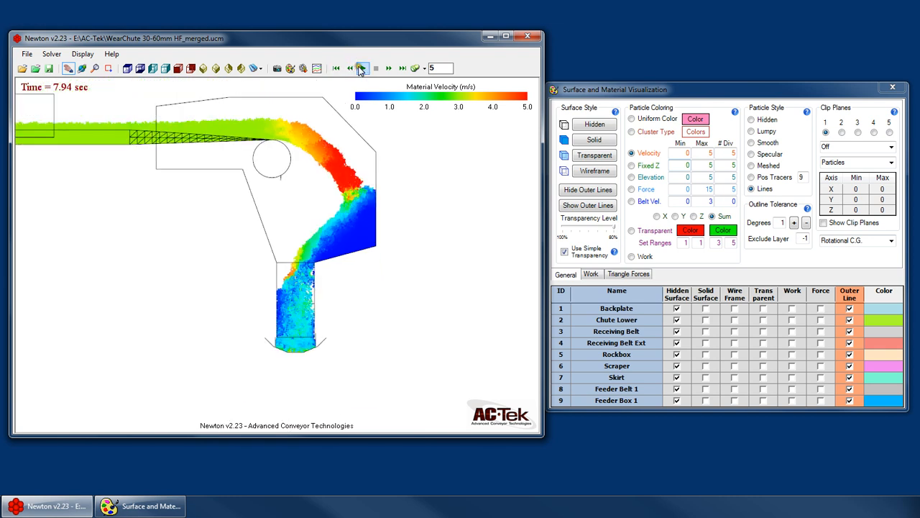
Step: Resume playback to compare the Smooth and Lines styles, ending on Lines, and stop at 8.53 s
left_click(362, 67)
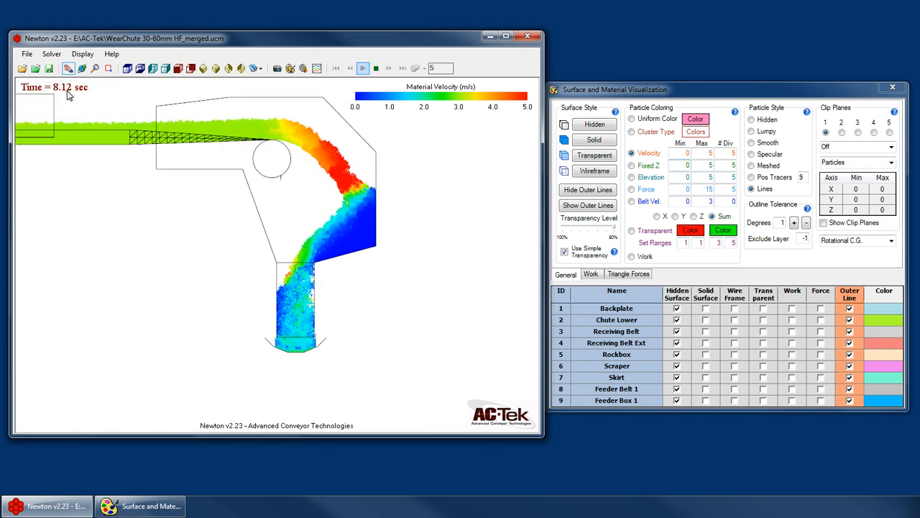
left_click(766, 146)
left_click(765, 146)
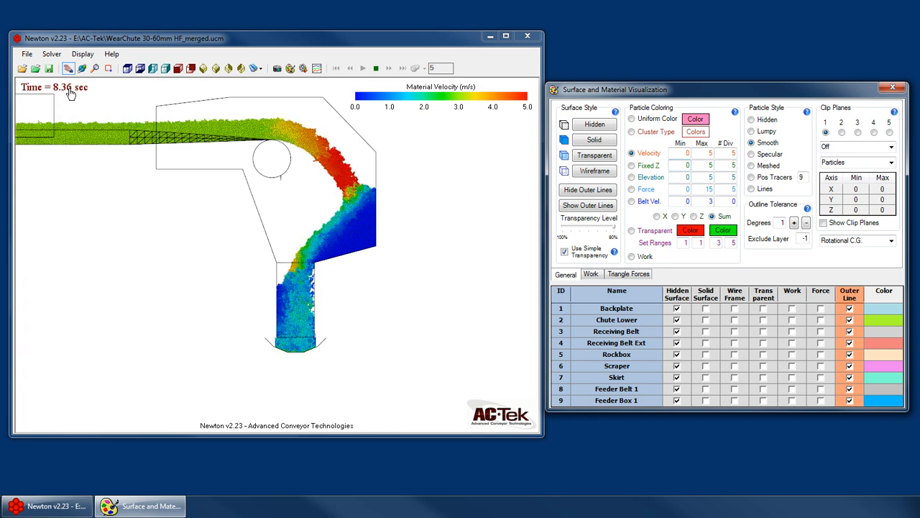
left_click(752, 188)
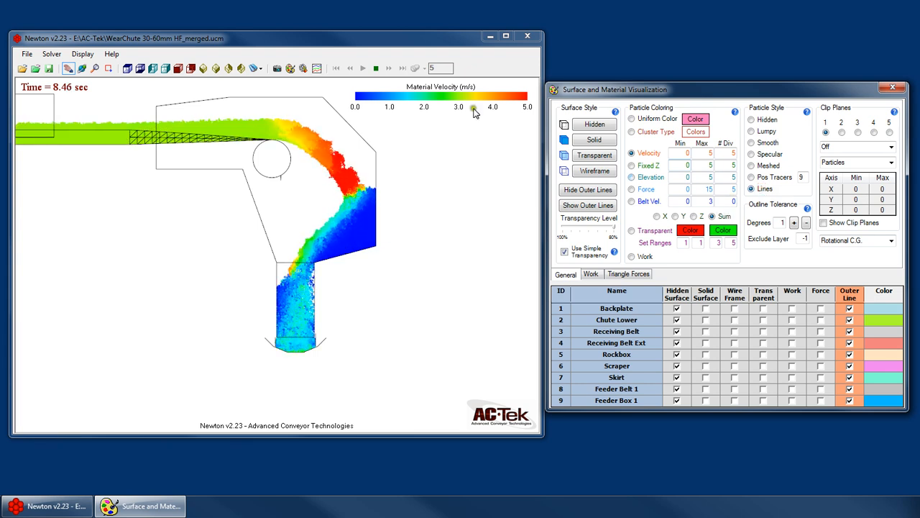
left_click(375, 68)
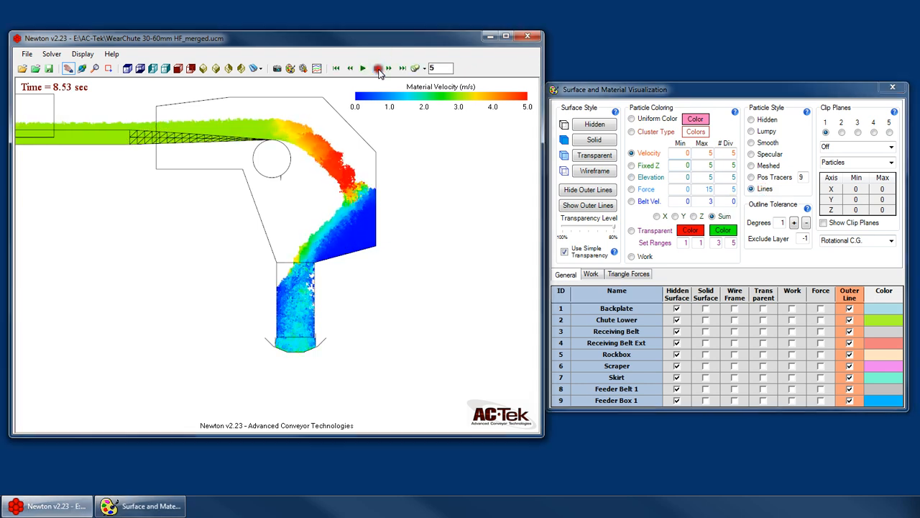
Step: Hide the particles so that only the chute outlines are displayed in the side view
left_click(780, 225)
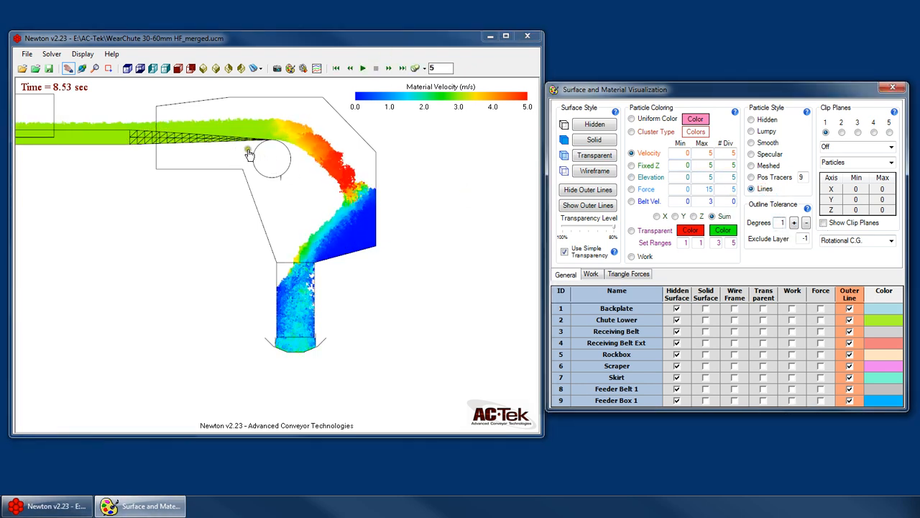
left_click_drag(249, 176, 342, 229)
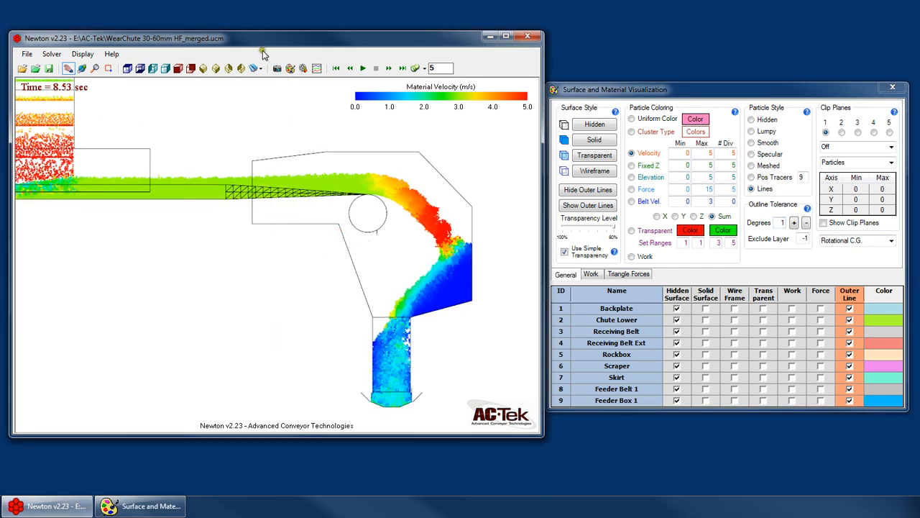
left_click(763, 121)
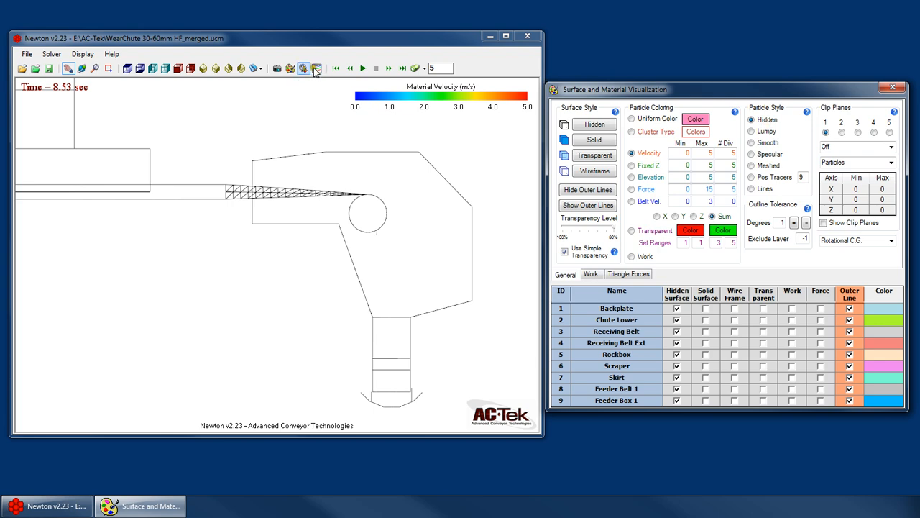
Step: Switch the chute to an isometric view and set the outline tolerance to 0 degrees
left_click(242, 68)
left_click_drag(259, 189, 246, 191)
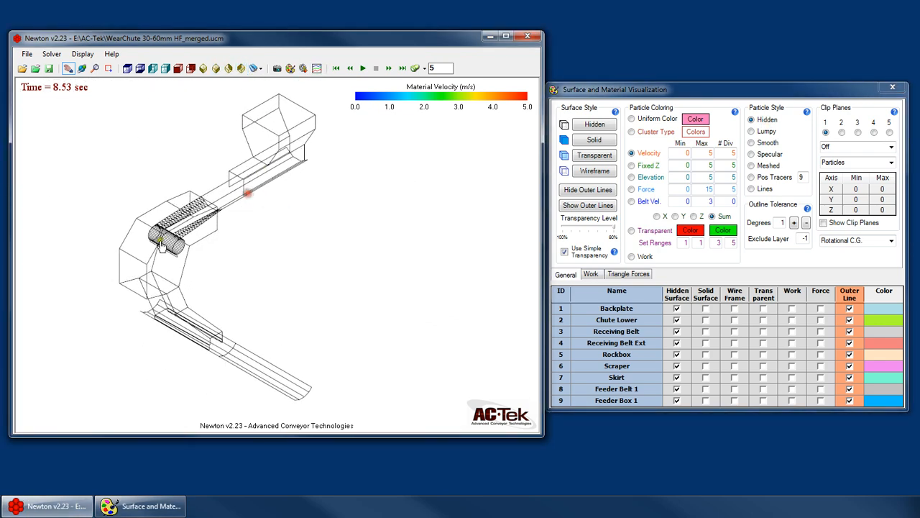
scroll(160, 240, "up", 3)
right_click(245, 240)
left_click(273, 259)
left_click_drag(302, 434, 343, 372)
left_click(806, 222)
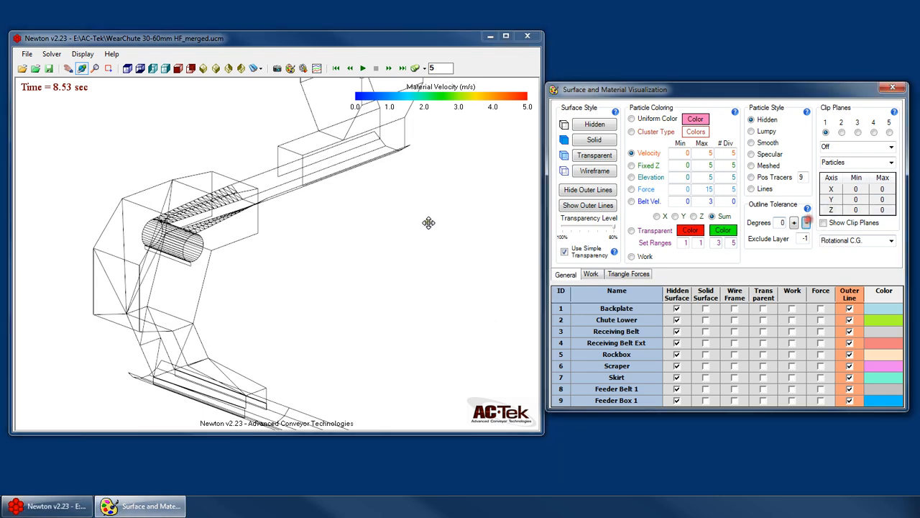
left_click_drag(217, 212, 333, 183)
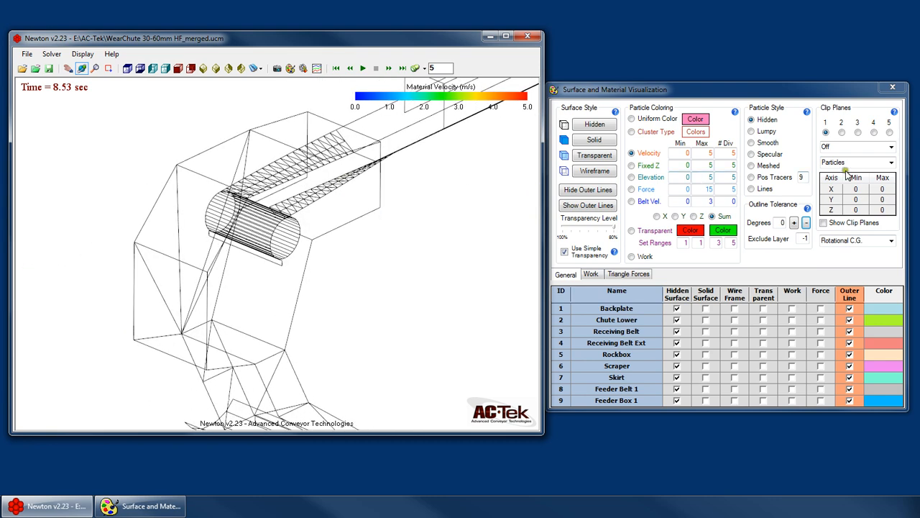
Step: Toggle the outer lines and preview all surfaces as Wireframe, then return them to Hidden with outer lines shown
left_click(594, 190)
left_click(595, 206)
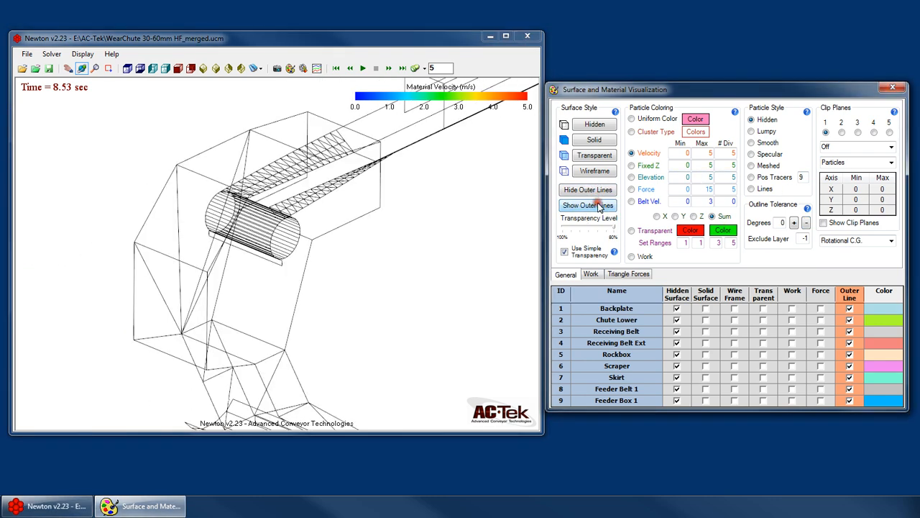
left_click(333, 181)
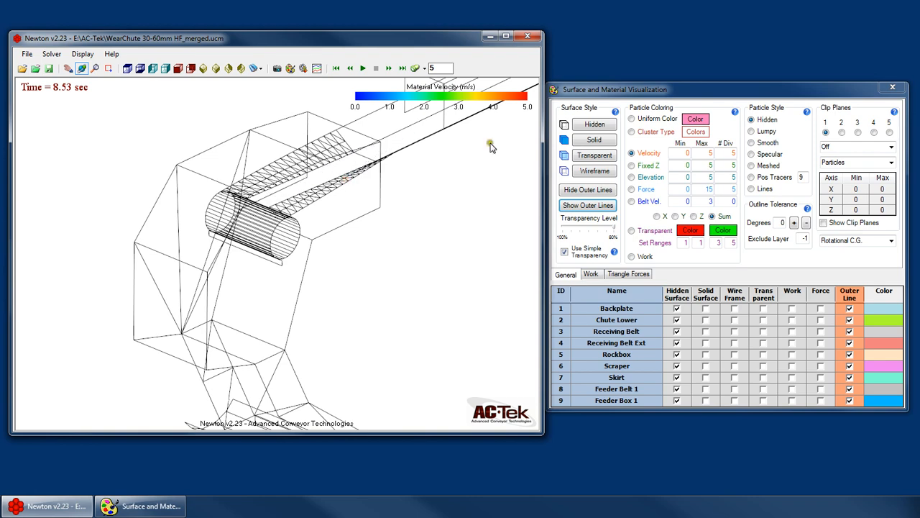
left_click(584, 174)
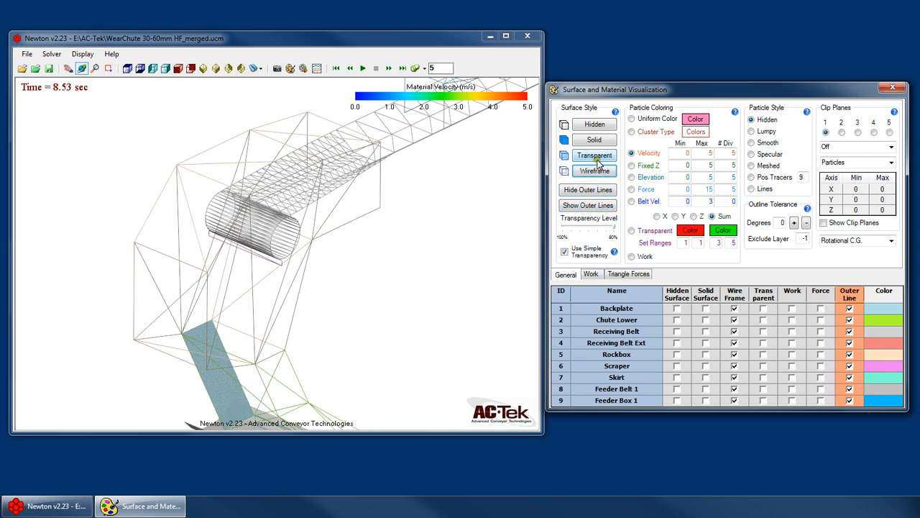
left_click(587, 127)
left_click(587, 205)
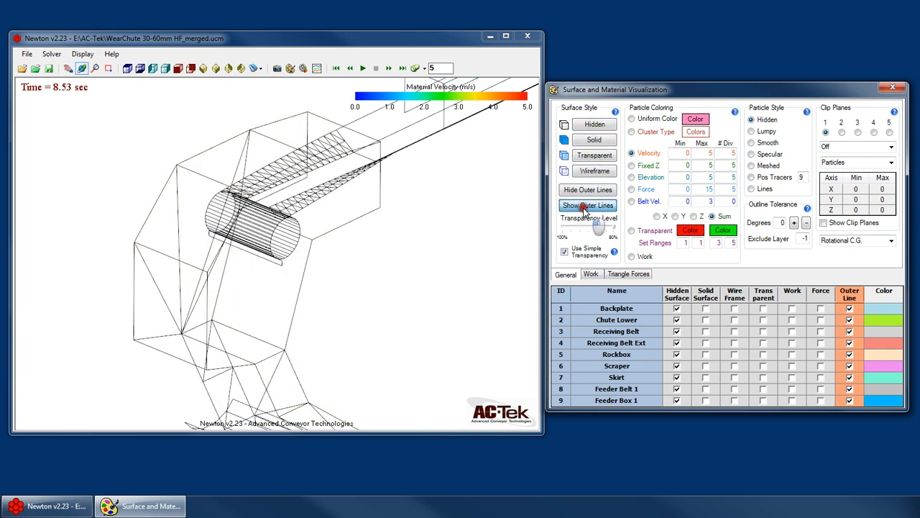
Step: Compare outline tolerances of 0 and 1 degree on the chute outlines, ending on 1 degree
left_click_drag(183, 182, 225, 270)
left_click_drag(162, 299, 233, 299)
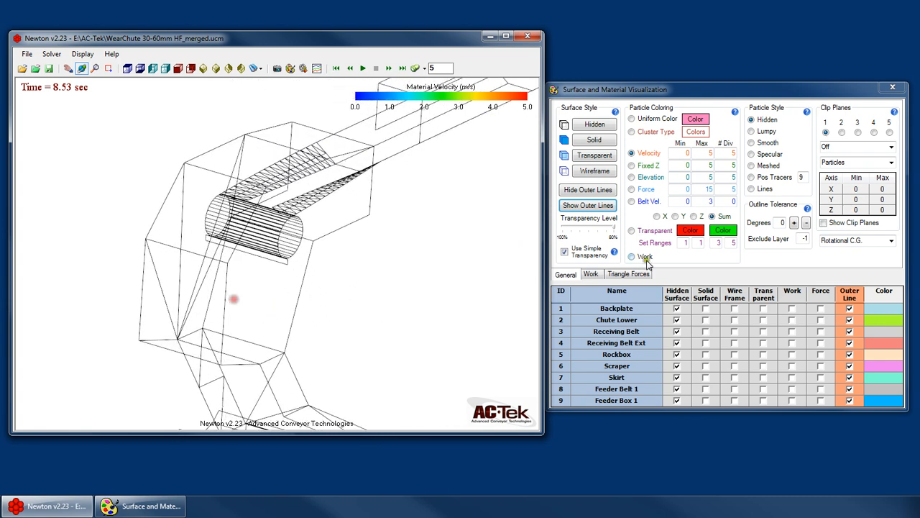
left_click(793, 223)
left_click(805, 223)
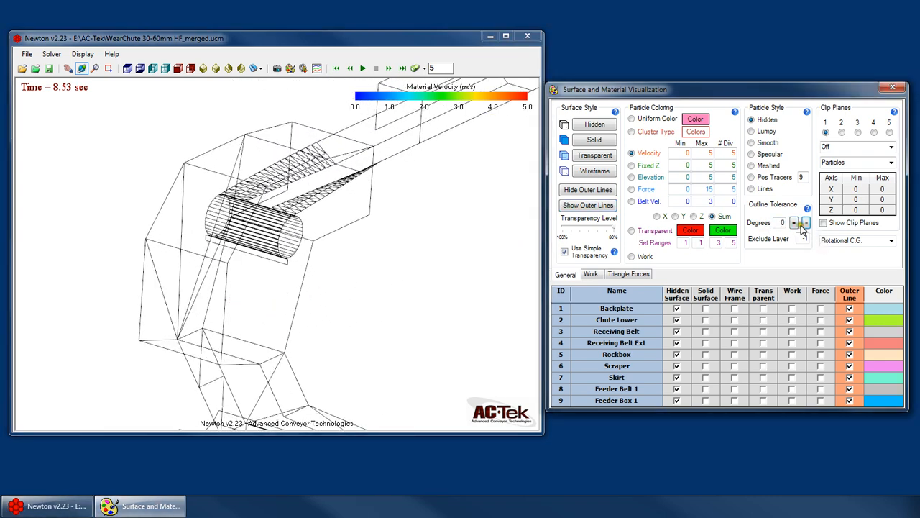
left_click(794, 223)
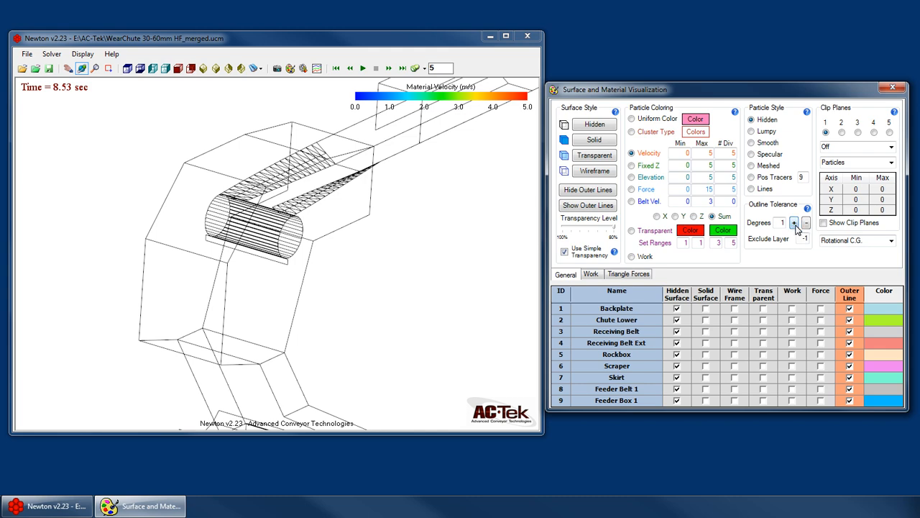
left_click_drag(230, 246, 246, 257)
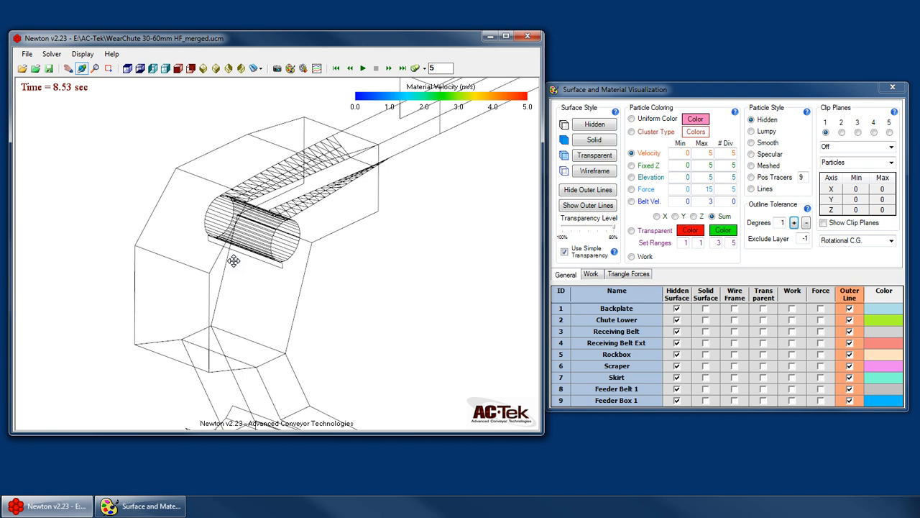
Step: Raise the outline tolerance to 3 degrees for comparison and return it to 1 degree
left_click(780, 221)
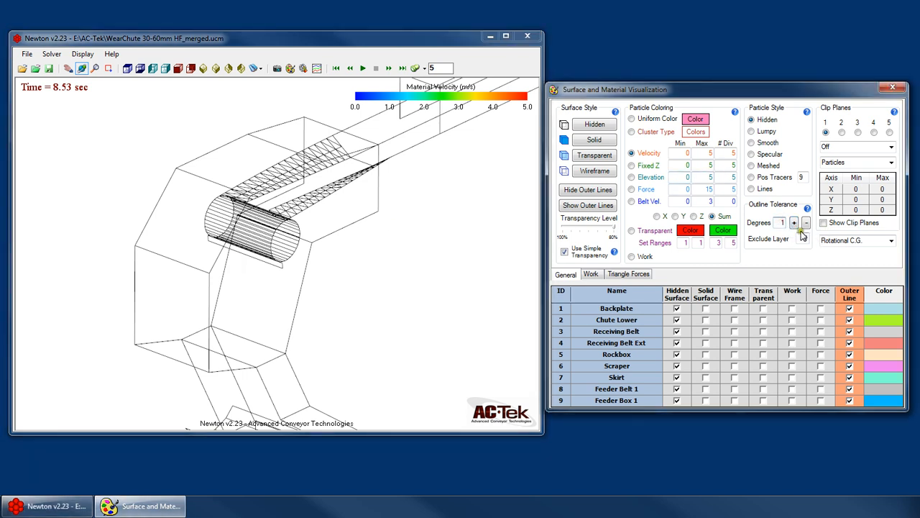
left_click(794, 224)
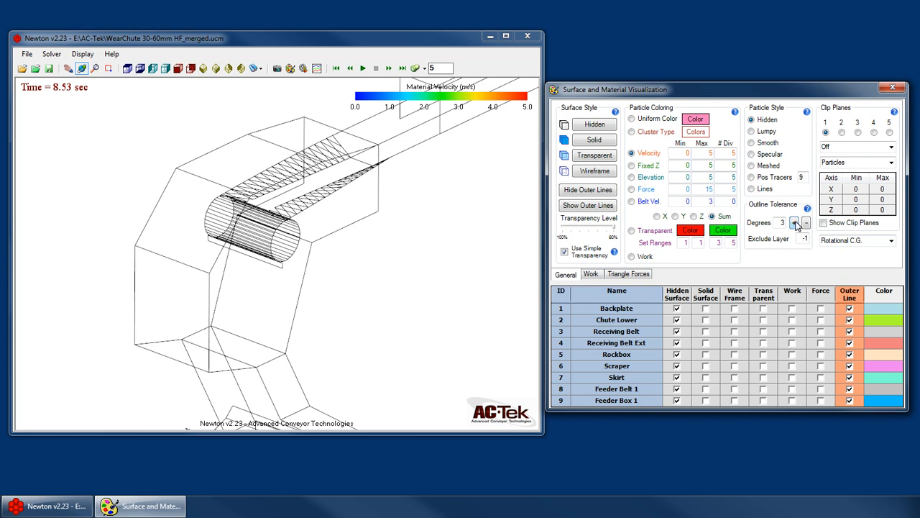
left_click(809, 223)
left_click(808, 222)
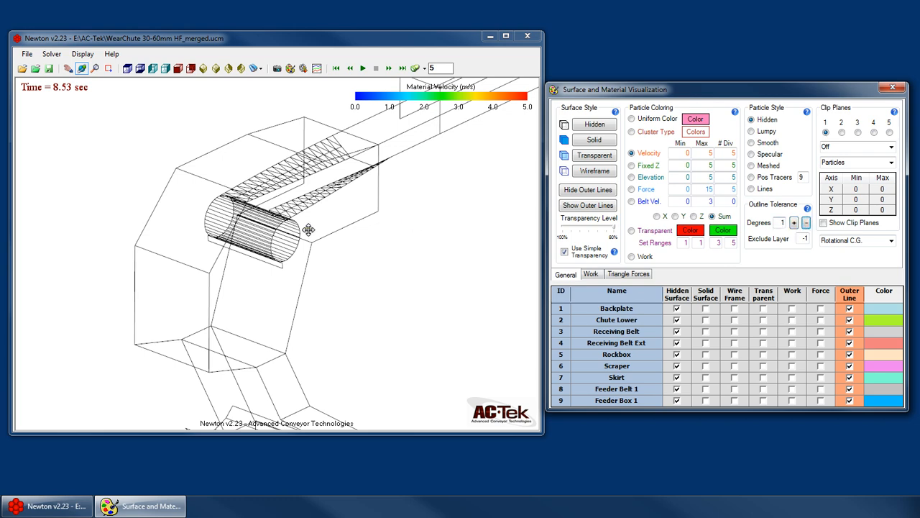
Step: Step the outline tolerance up and down while watching the head pulley and belt up close, ending on 11 degrees
left_click(276, 208)
scroll(298, 161, "up", 5)
scroll(298, 162, "up", 2)
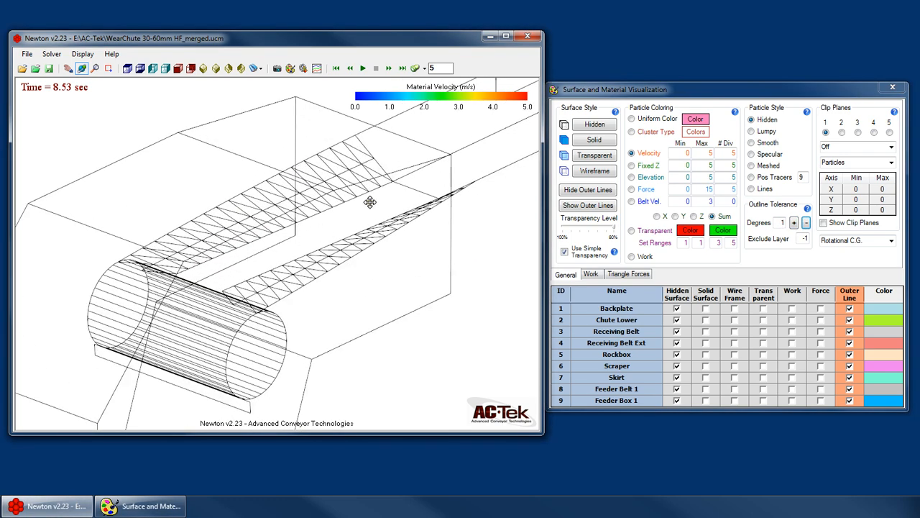
left_click_drag(523, 214, 400, 219)
left_click(794, 223)
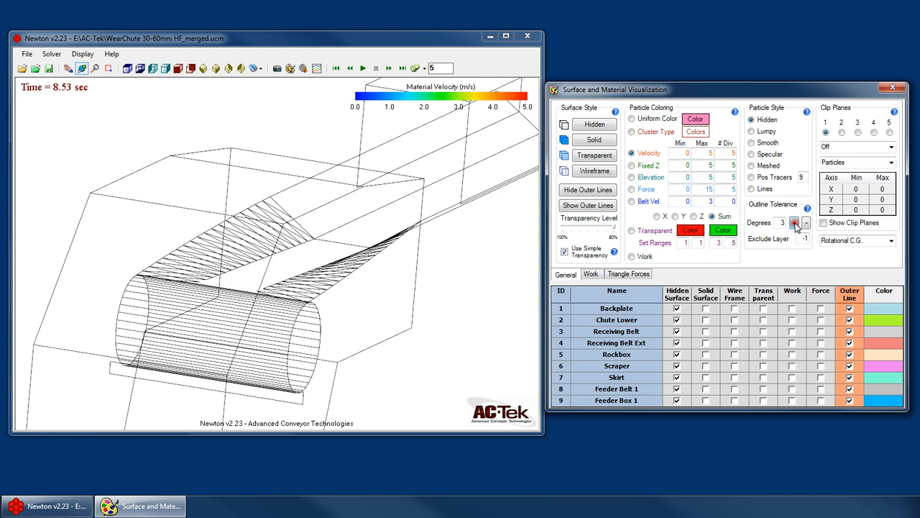
left_click(794, 223)
left_click(807, 223)
left_click(807, 223)
left_click(807, 223)
left_click(794, 223)
left_click(795, 223)
left_click(795, 222)
left_click(794, 223)
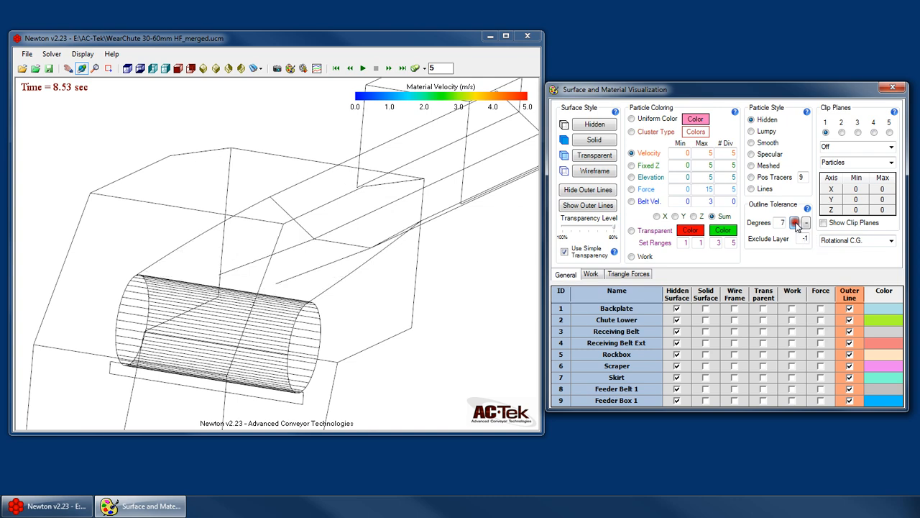
left_click(795, 223)
left_click(794, 223)
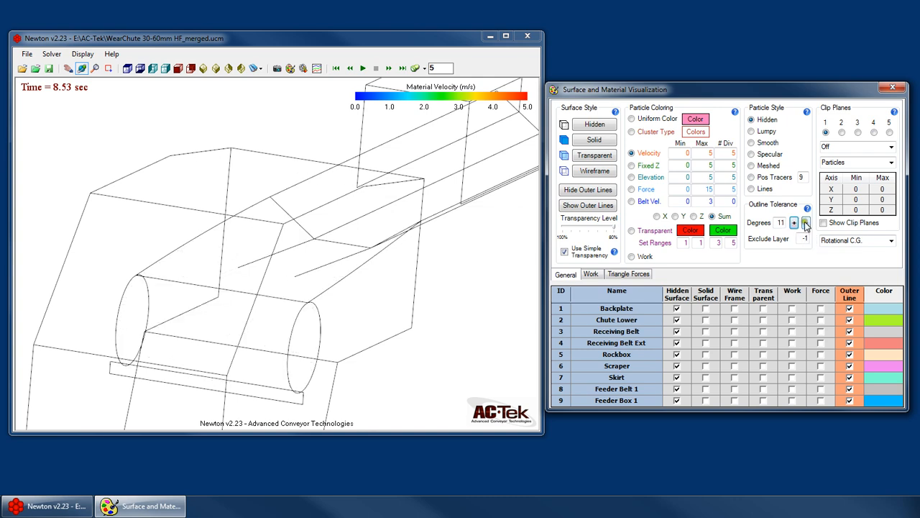
Step: Lower the outline tolerance back to 0 degrees with most of the chute in view
scroll(230, 230, "down", 4)
scroll(66, 143, "down", 3)
scroll(183, 194, "down", 2)
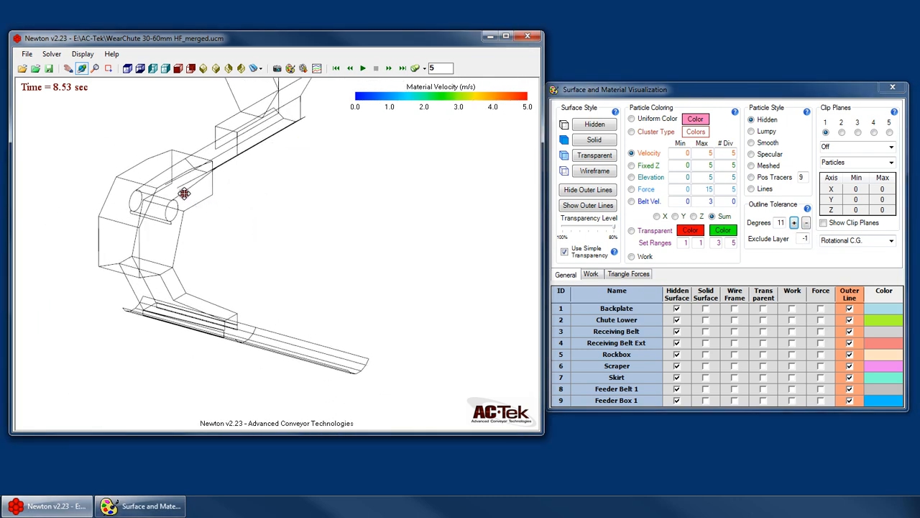
scroll(224, 263, "up", 2)
left_click_drag(223, 264, 232, 302)
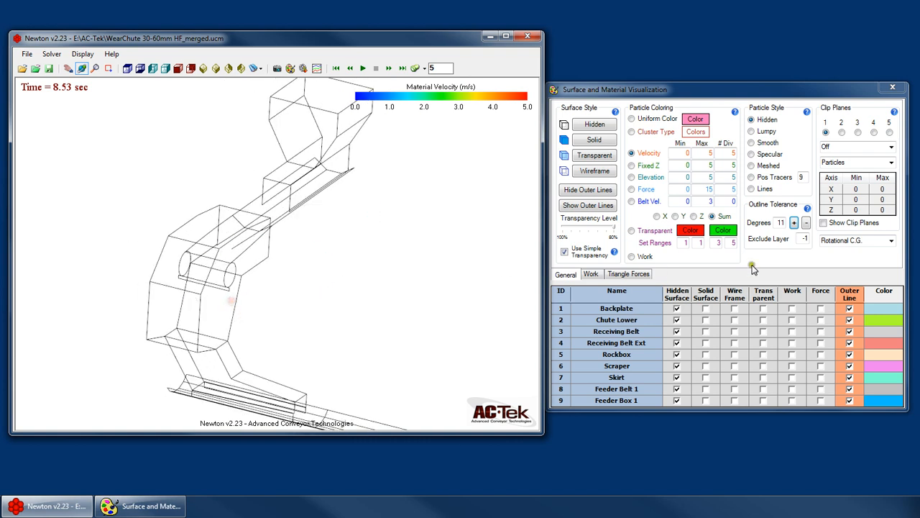
left_click(806, 223)
left_click(806, 223)
left_click(806, 223)
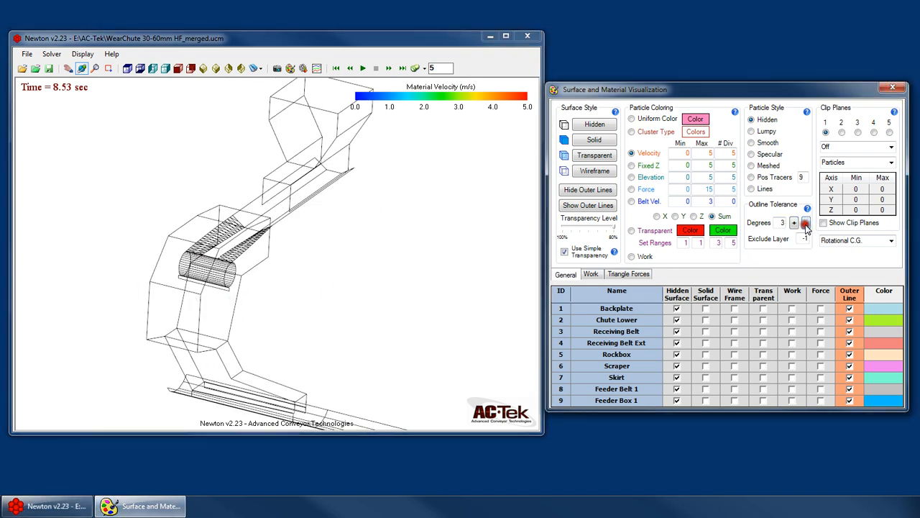
left_click(806, 222)
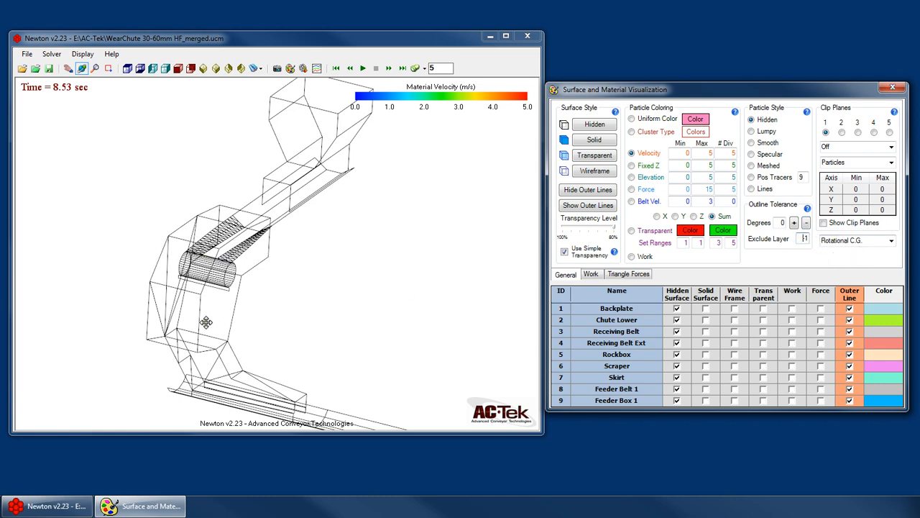
Step: Exclude layer 8, Feeder Belt 1, from the outline tolerance
left_click_drag(206, 322, 400, 281)
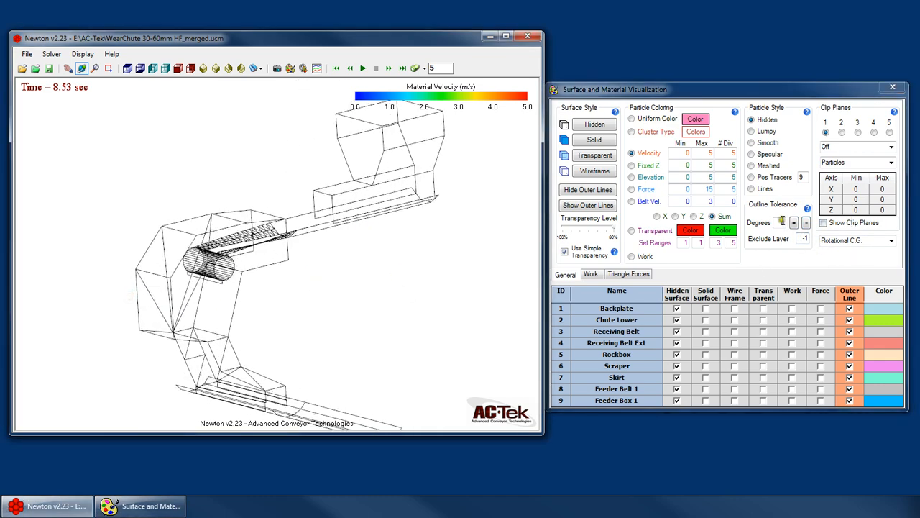
left_click_drag(166, 276, 230, 294)
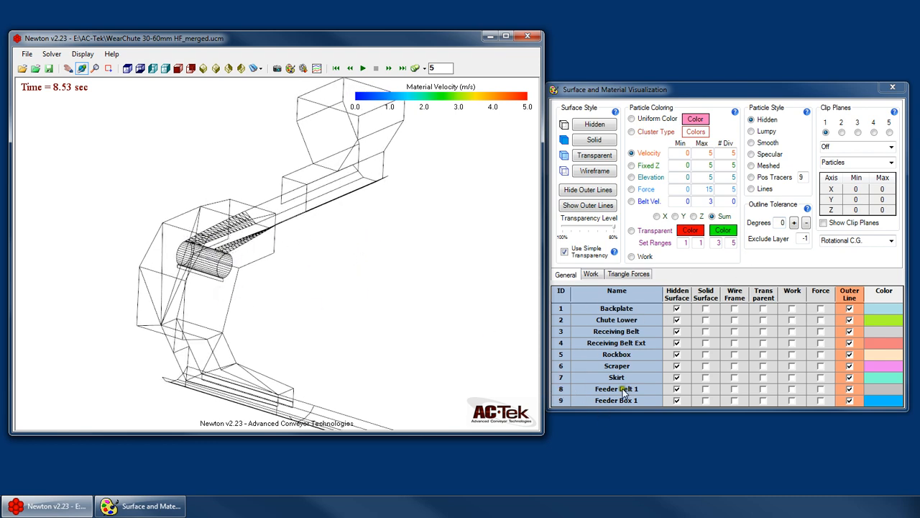
left_click_drag(800, 239, 859, 243)
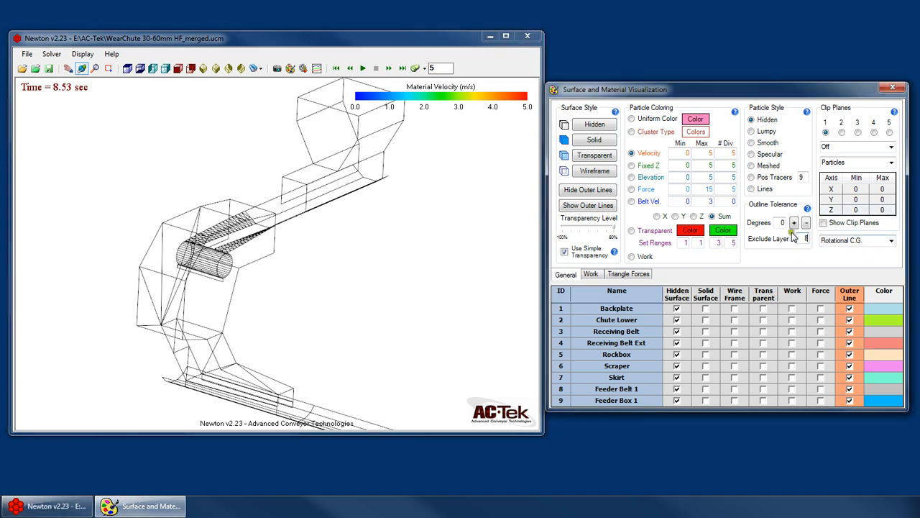
Step: Raise the outline tolerance past 23 degrees while layer 8 is excluded
left_click(792, 223)
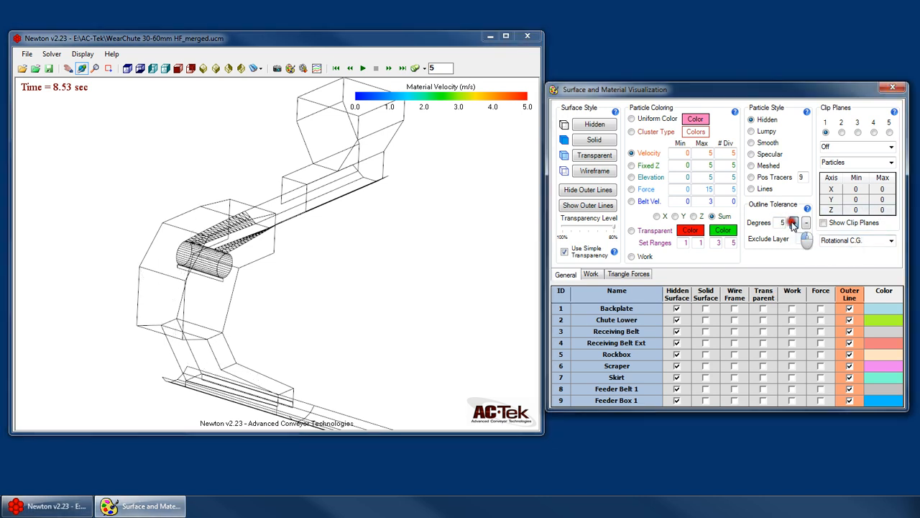
left_click(792, 223)
left_click(793, 223)
left_click(792, 223)
left_click(792, 223)
left_click(793, 222)
left_click(793, 222)
left_click(793, 223)
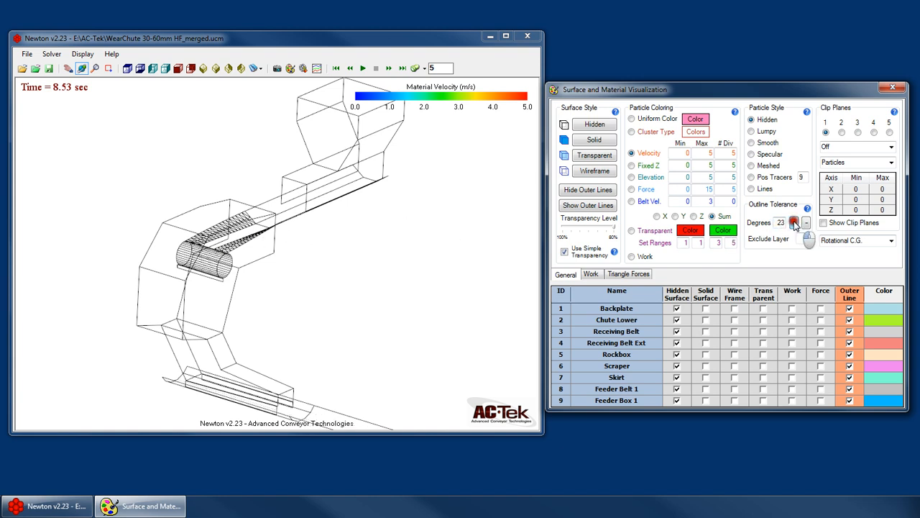
left_click(793, 223)
left_click(794, 222)
Step: Reduce the outline tolerance step by step to 0 degrees, keeping layer 8 excluded
left_click(803, 224)
left_click(803, 223)
left_click(803, 223)
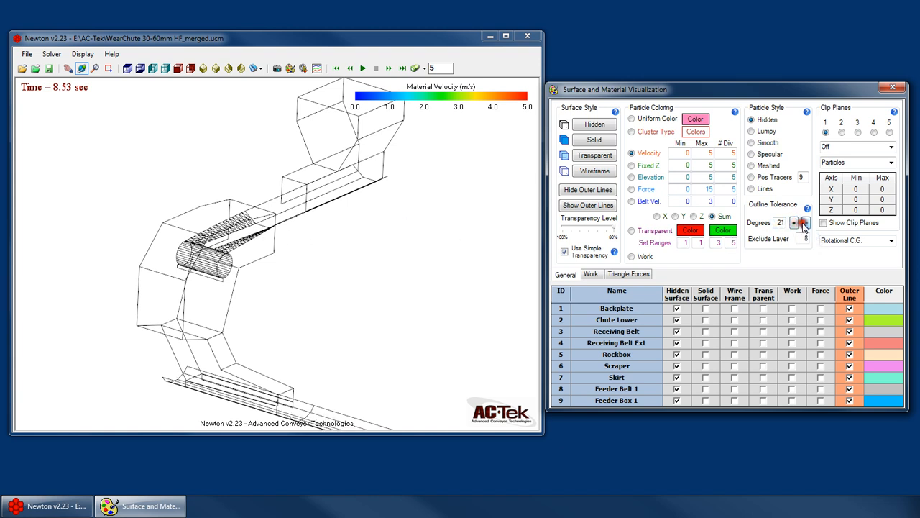
left_click(803, 224)
left_click(803, 223)
left_click(803, 223)
left_click(803, 224)
left_click(804, 223)
left_click(804, 223)
left_click(804, 223)
left_click(804, 225)
left_click(805, 225)
left_click(805, 225)
left_click(806, 225)
left_click(806, 225)
left_click(806, 225)
left_click(806, 225)
left_click(806, 225)
left_click(806, 225)
left_click(806, 225)
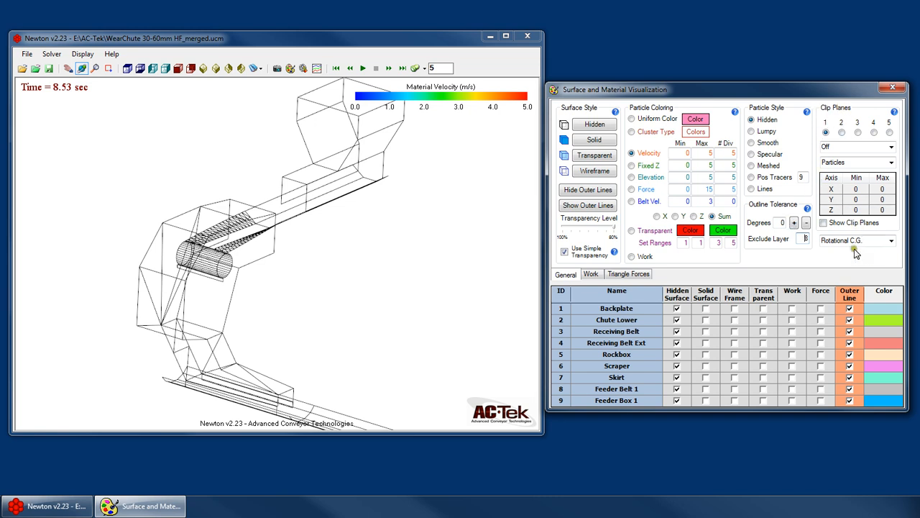
Step: Set the rotational center of gravity to Feeder Box 1 and orbit the model about it
left_click(892, 241)
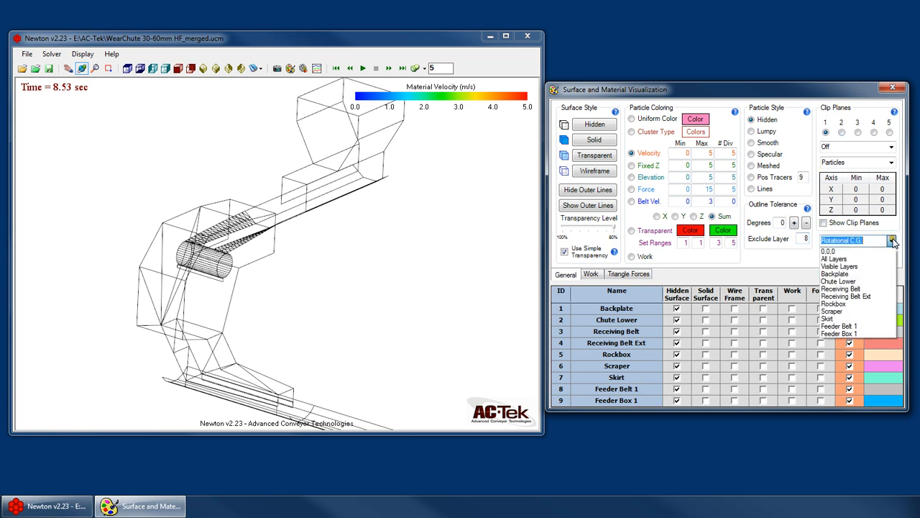
left_click(891, 241)
right_click(345, 165)
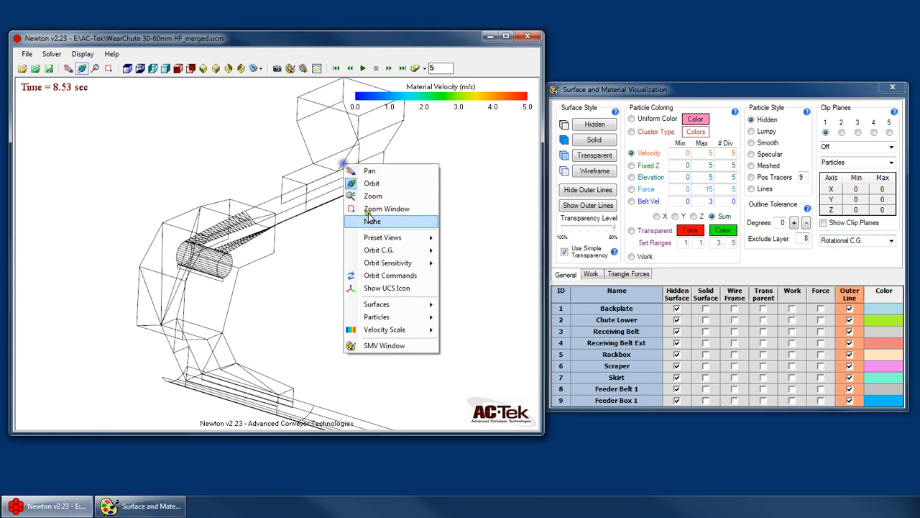
mouse_move(386, 251)
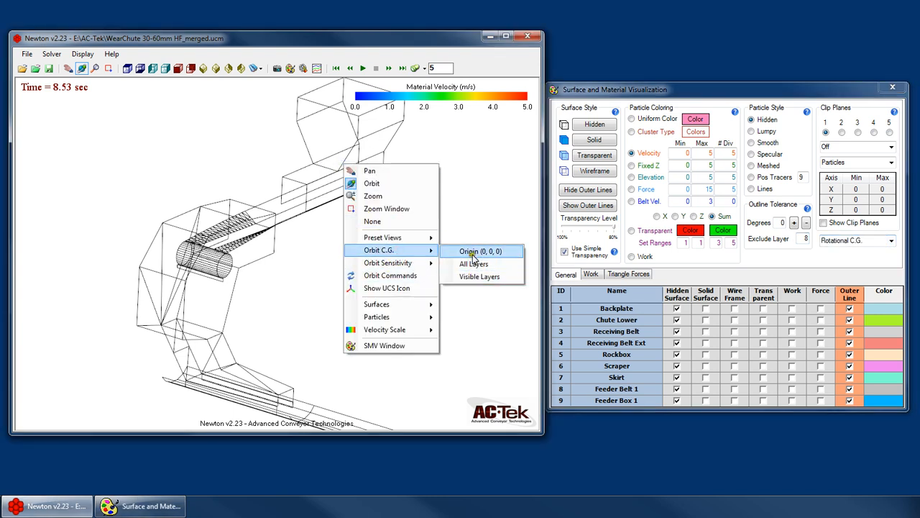
left_click(866, 255)
left_click(892, 240)
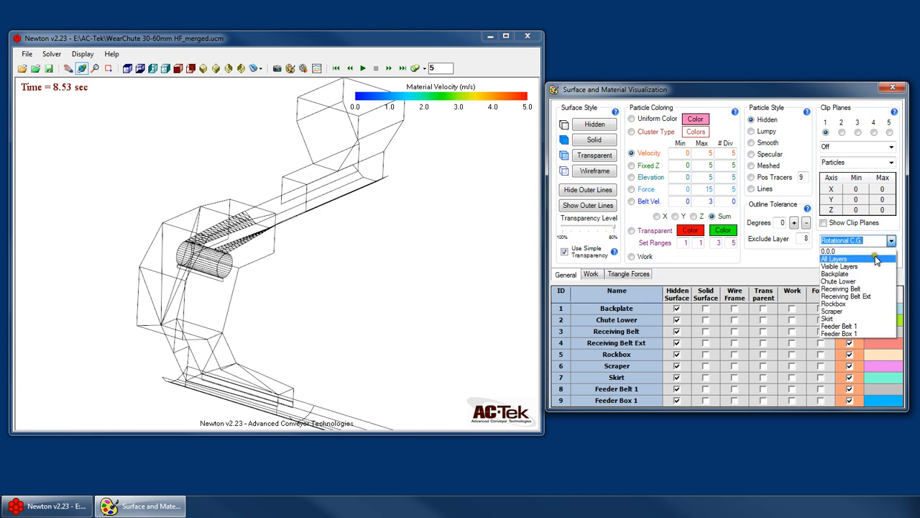
left_click(840, 333)
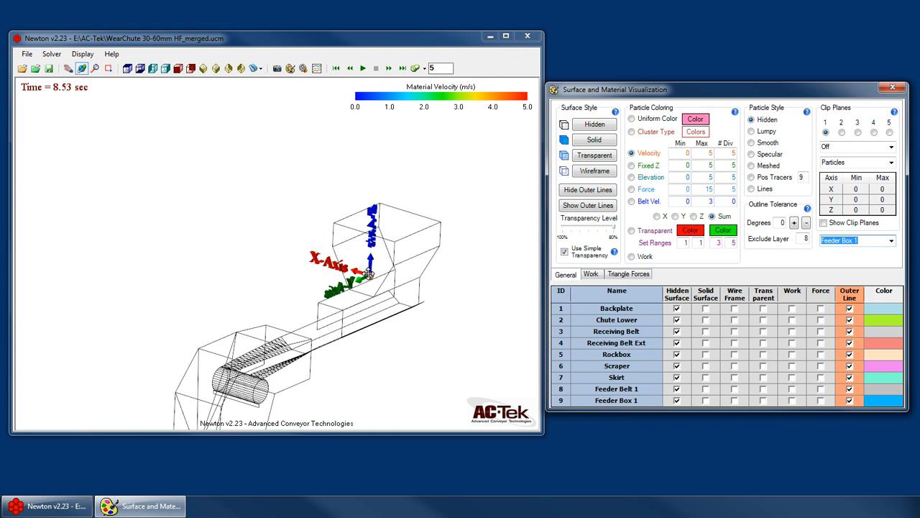
left_click_drag(368, 267, 402, 199)
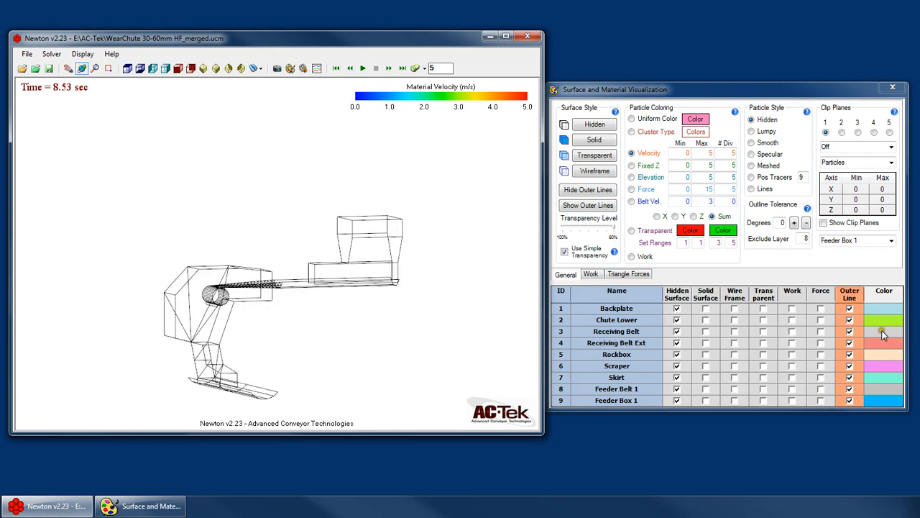
Step: Set the rotational center of gravity to Rockbox and orbit the model about it
left_click(859, 240)
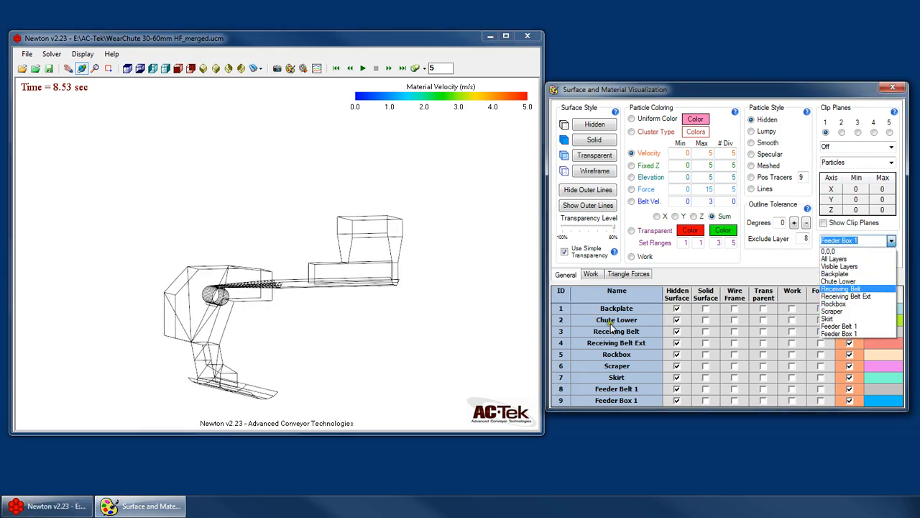
left_click(834, 303)
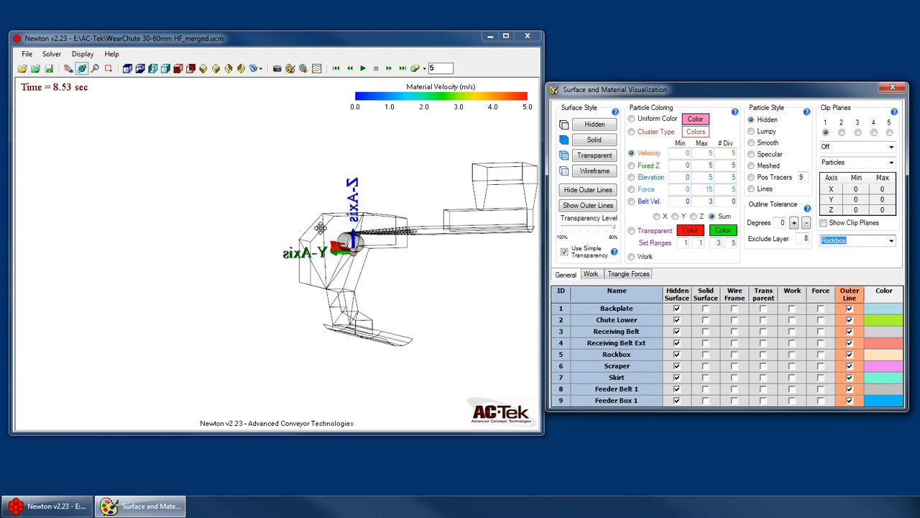
left_click_drag(320, 228, 383, 291)
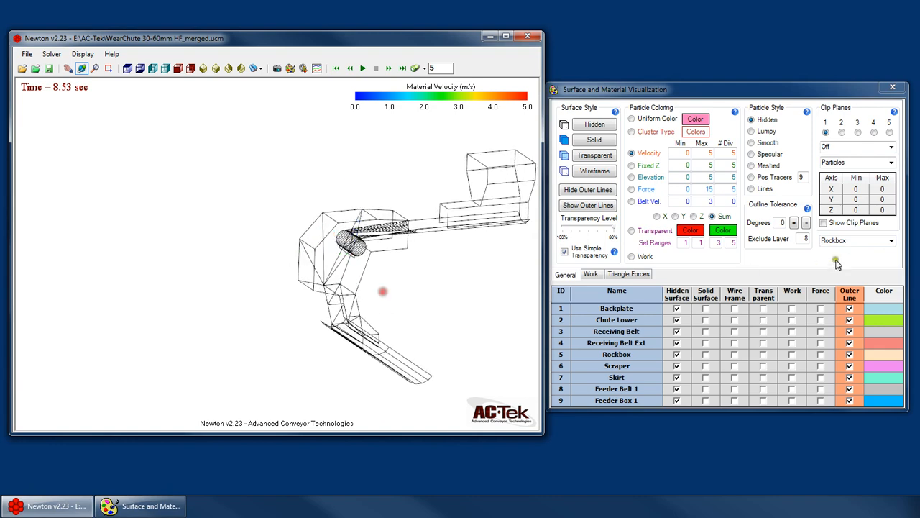
Step: Set the rotational center of gravity to All Layers, reposition the visualization window, and orbit the model
left_click(891, 241)
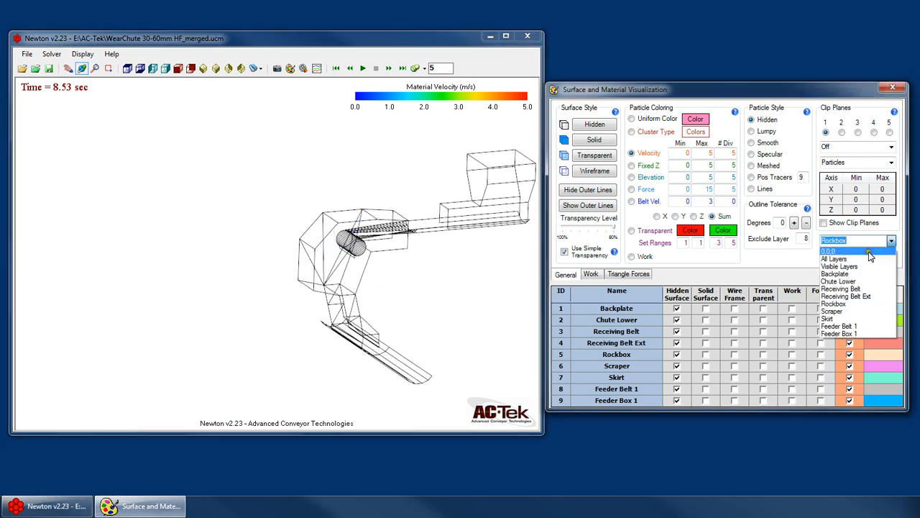
left_click(841, 258)
right_click(288, 213)
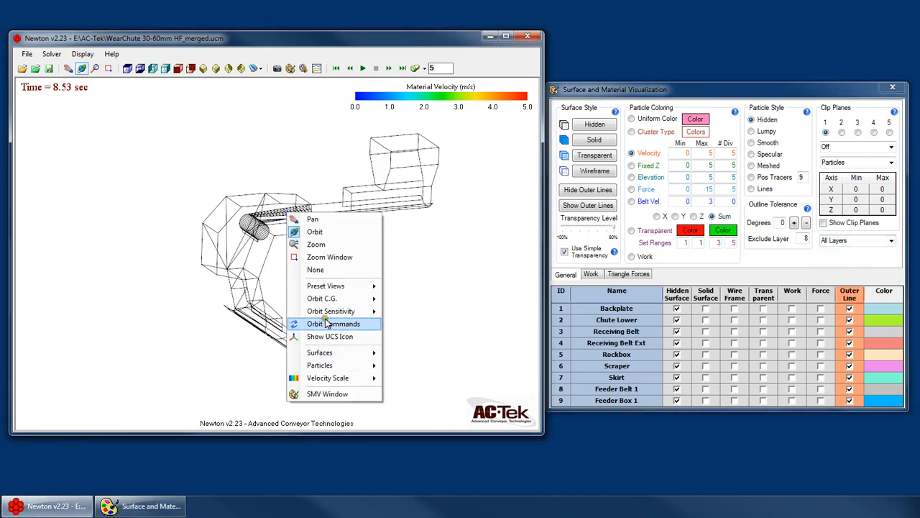
left_click_drag(444, 183, 358, 332)
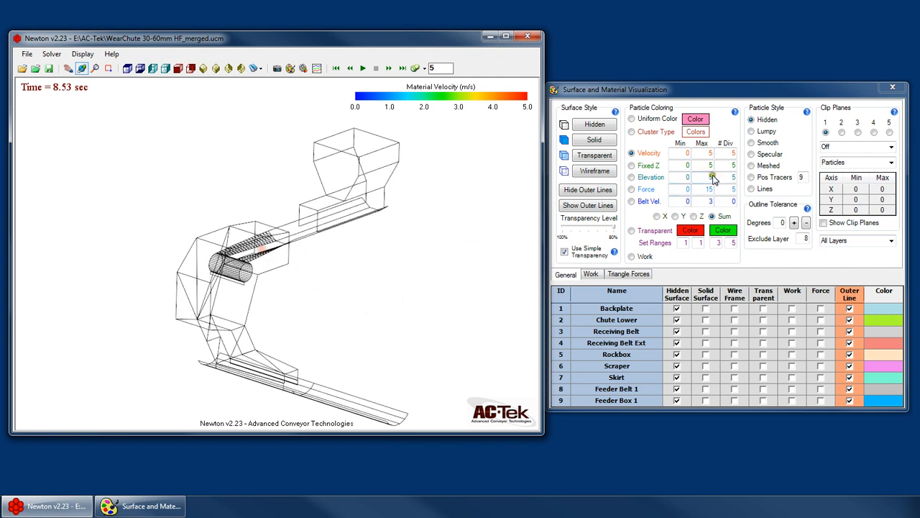
left_click_drag(683, 92, 696, 80)
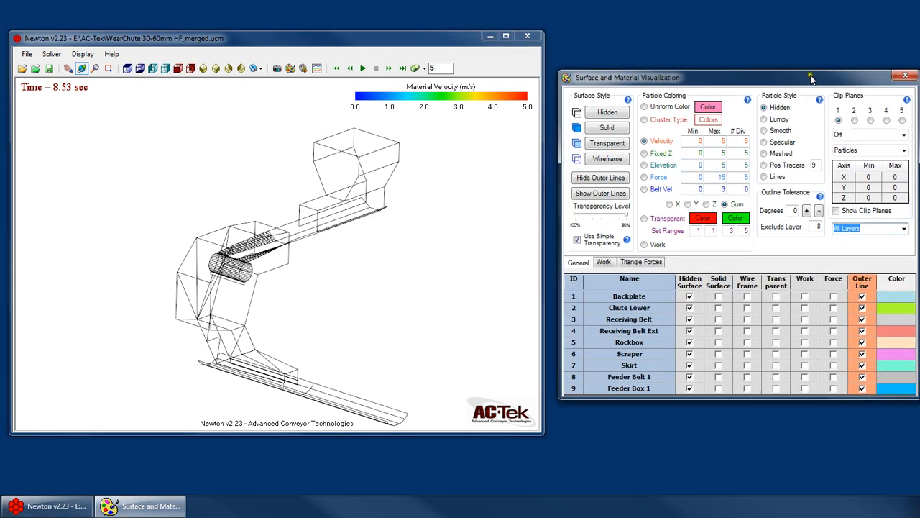
left_click_drag(811, 78, 818, 76)
left_click_drag(257, 268, 246, 248)
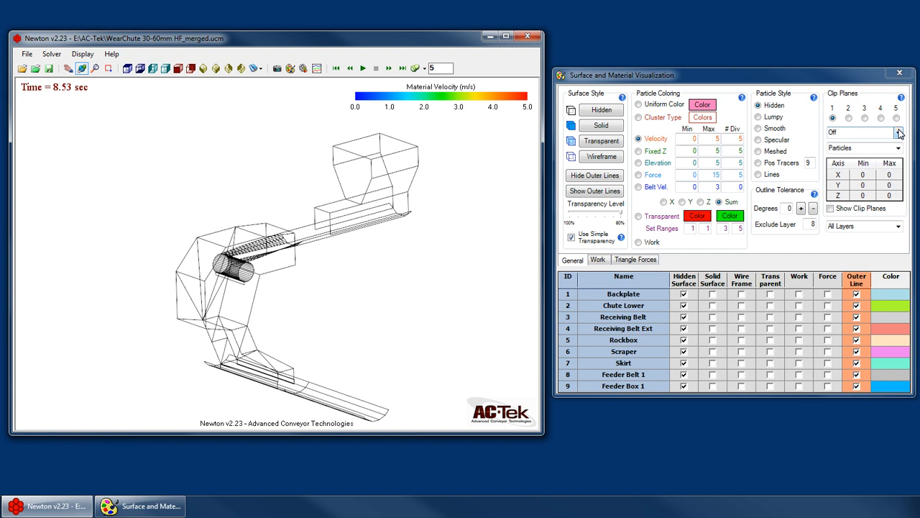
left_click_drag(290, 247, 264, 239)
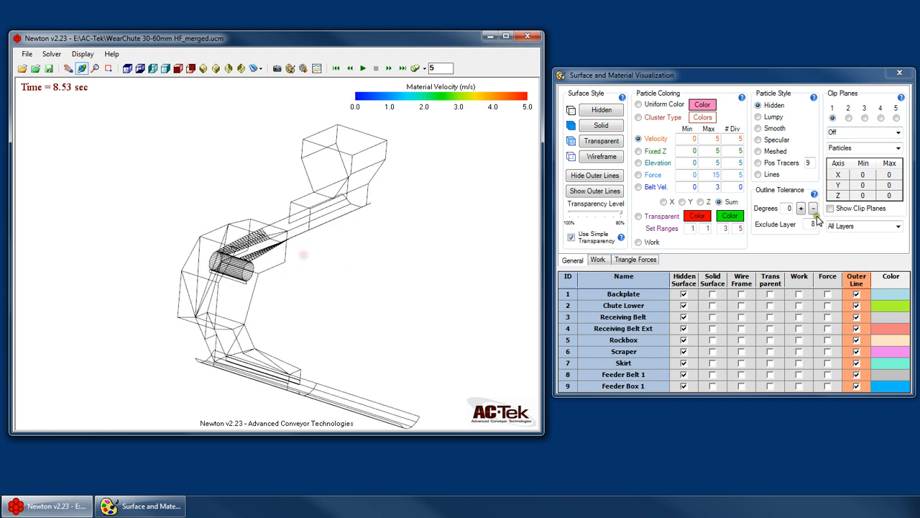
Step: Raise the outline tolerance to 2 degrees and orbit the model to inspect its outlines
left_click(802, 208)
left_click(802, 207)
left_click_drag(343, 263, 314, 257)
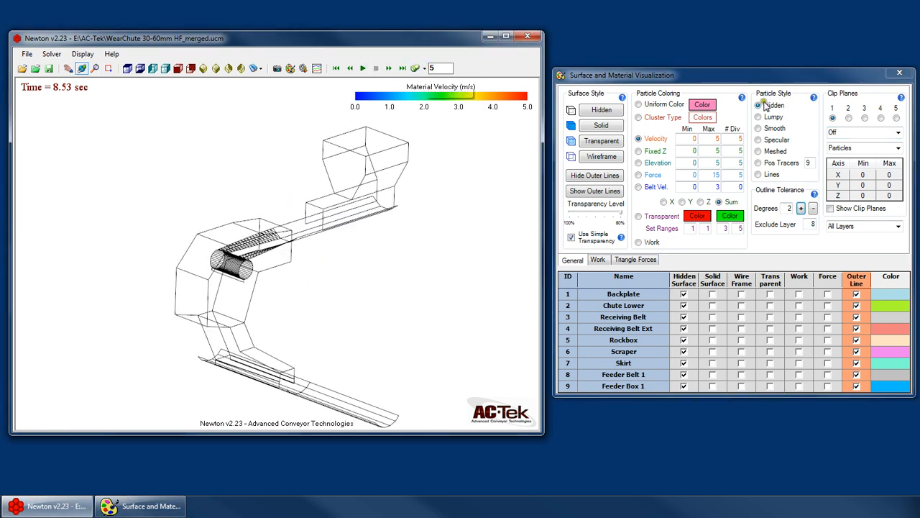
Step: Show the particles in the Lumpy style and advance the simulation to its end
left_click(763, 117)
left_click(403, 69)
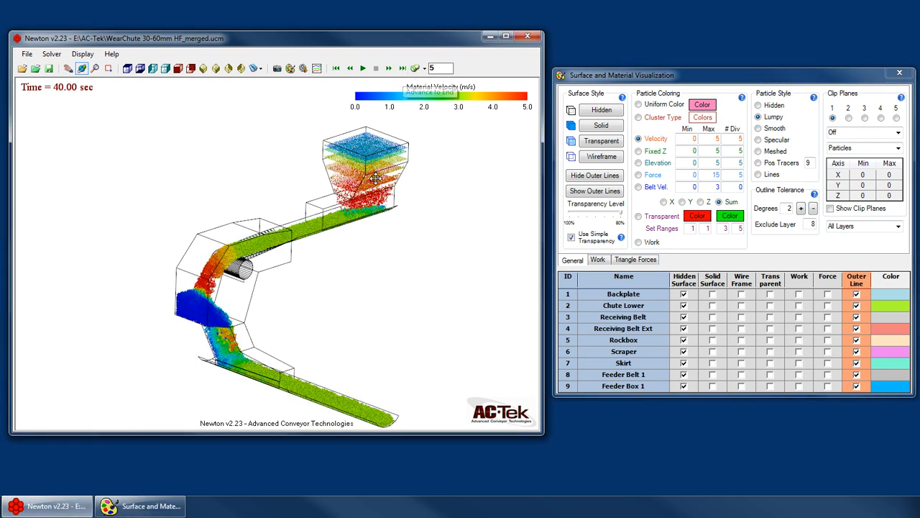
left_click_drag(300, 258, 237, 264)
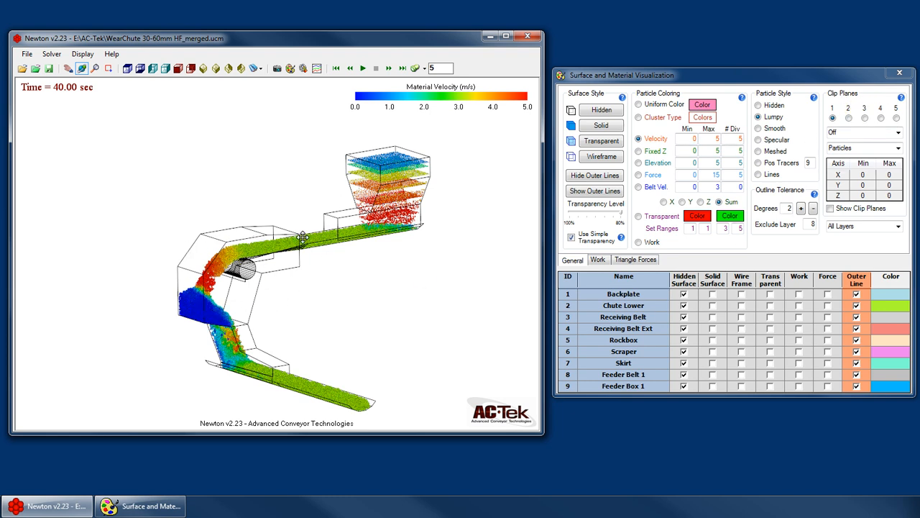
Step: Turn on the clip plane display and set the particle style to Hidden
left_click(862, 210)
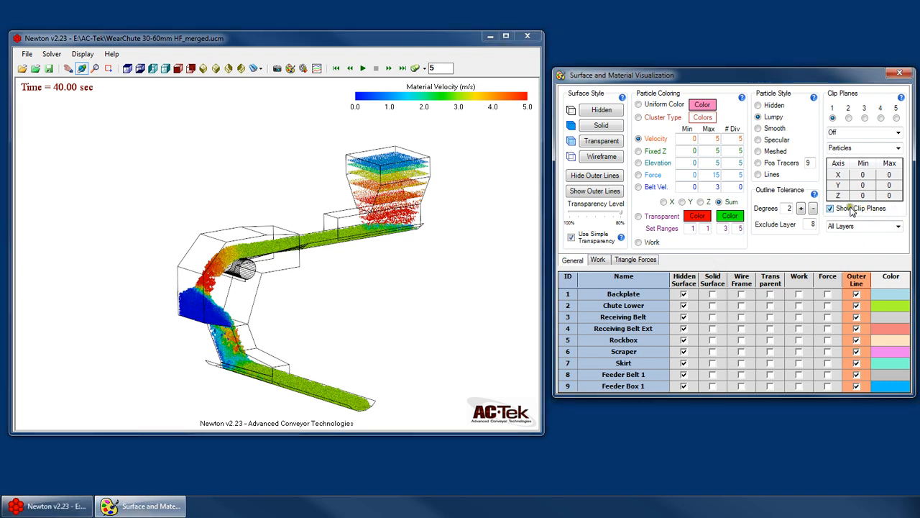
left_click(868, 175)
left_click(779, 105)
Step: Set the X, Y and Z ranges of clip plane 1 to -5 minimum and 5 maximum
left_click(865, 176)
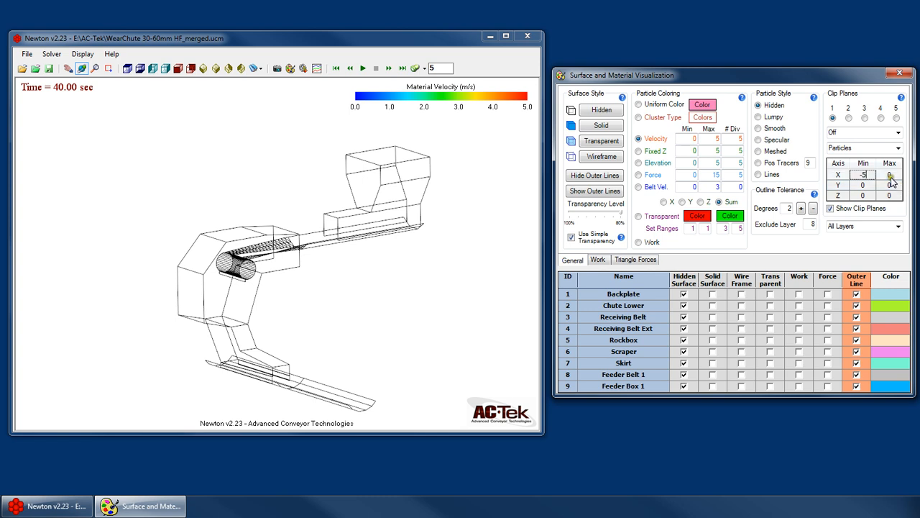
type("5")
left_click(863, 186)
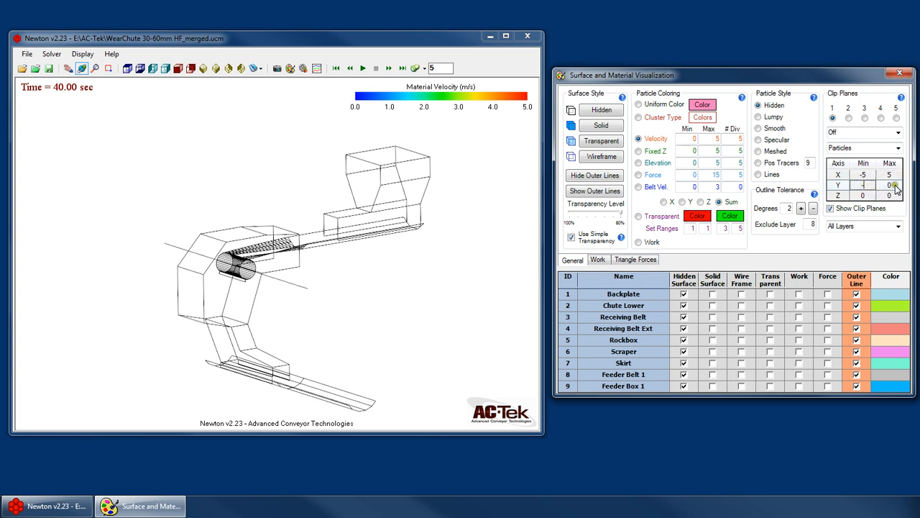
type("5")
left_click(863, 196)
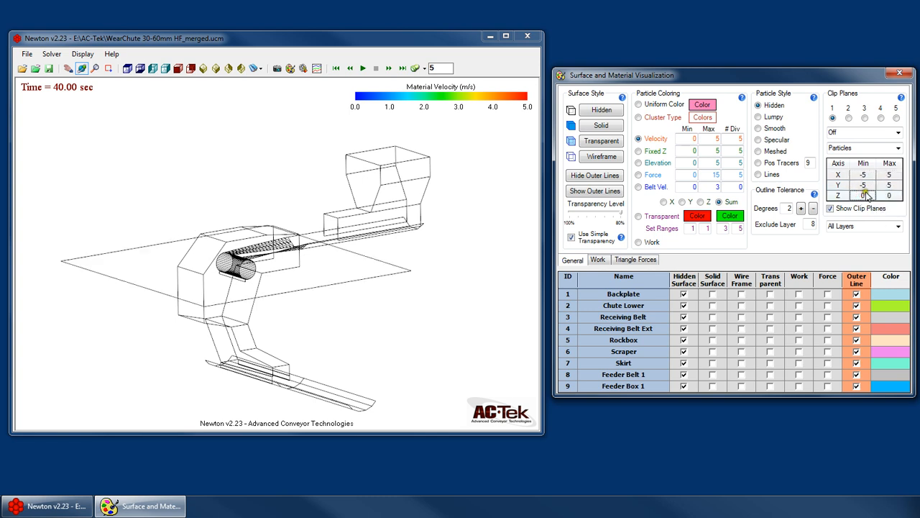
left_click(890, 196)
type("5")
left_click(459, 265)
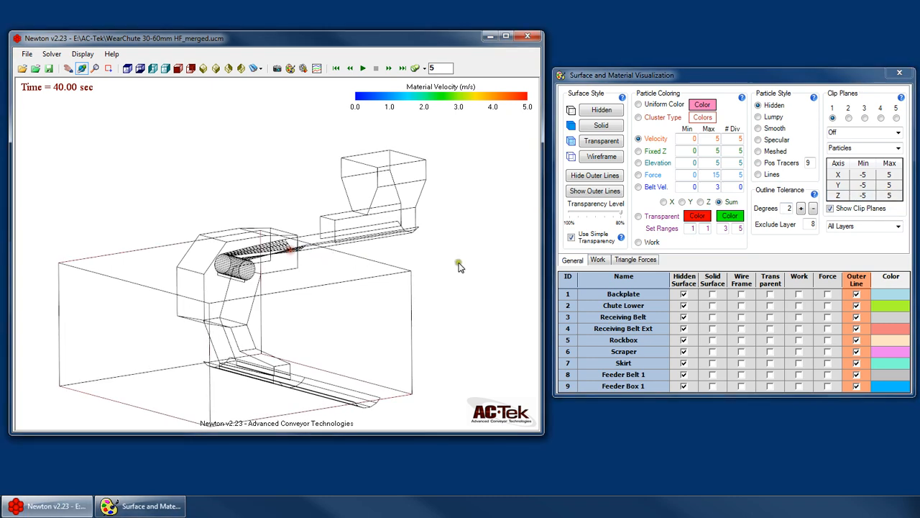
Step: Raise the Z minimum of clip plane 1 in stages, ending at -2.5
left_click(890, 187)
scroll(283, 245, "down", 4)
left_click_drag(220, 233, 309, 234)
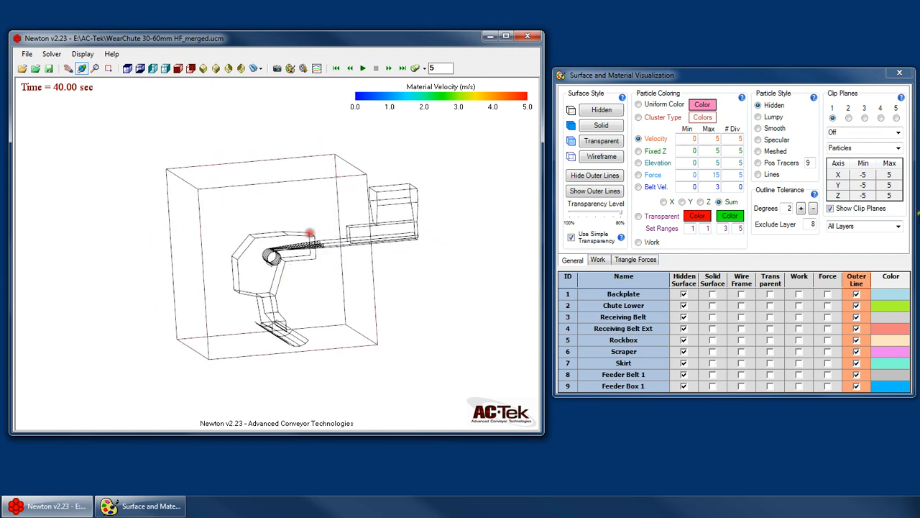
left_click(864, 196)
left_click(888, 197)
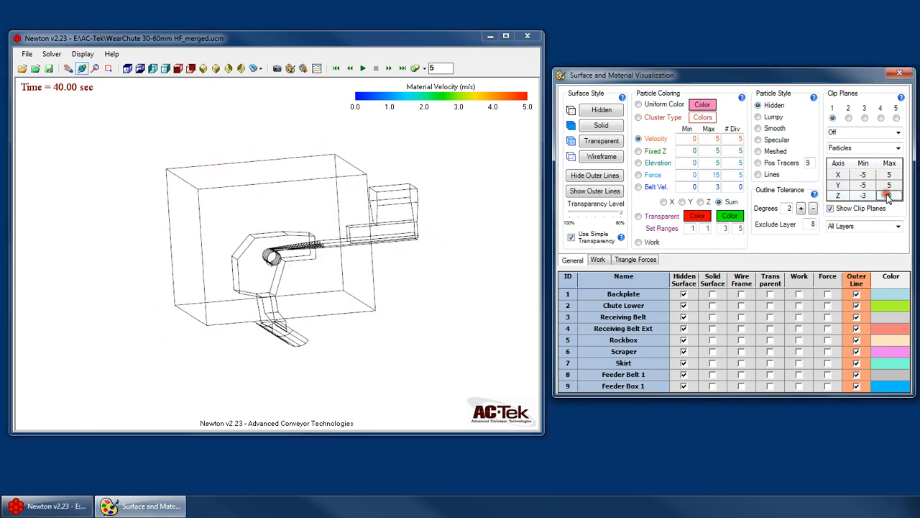
left_click_drag(314, 297, 270, 267)
left_click(858, 196)
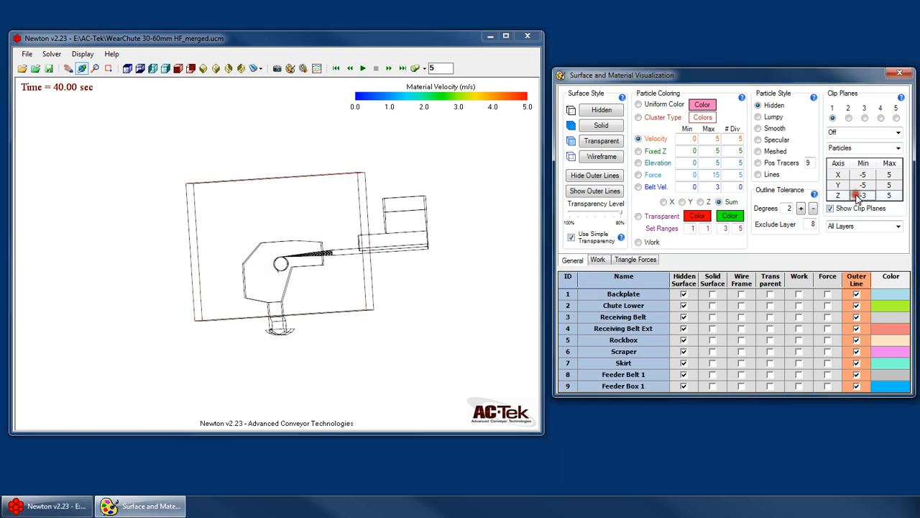
key("Return")
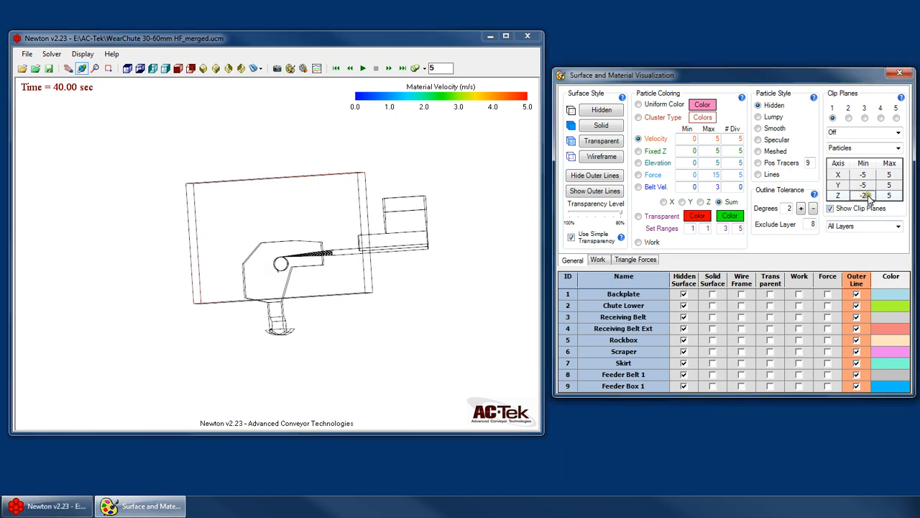
type(".5")
key("Return")
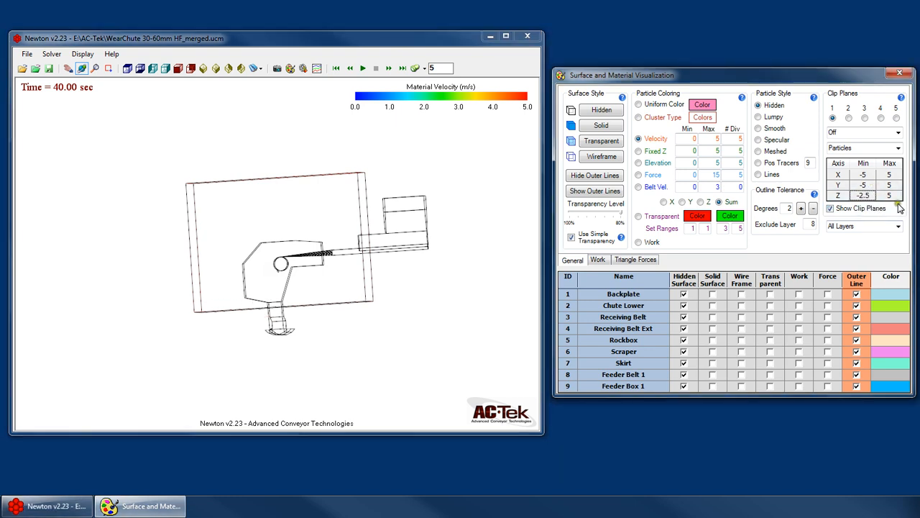
Step: Try Z maximum values of 0 and 1 for clip plane 1, ending at 2
left_click(895, 196)
type("0")
key("Return")
type("1")
key("Return")
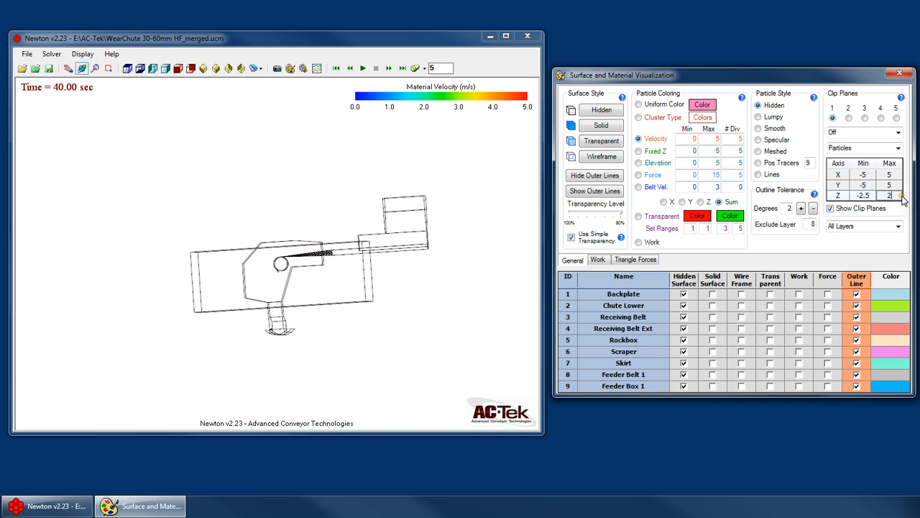
type("2")
key("Return")
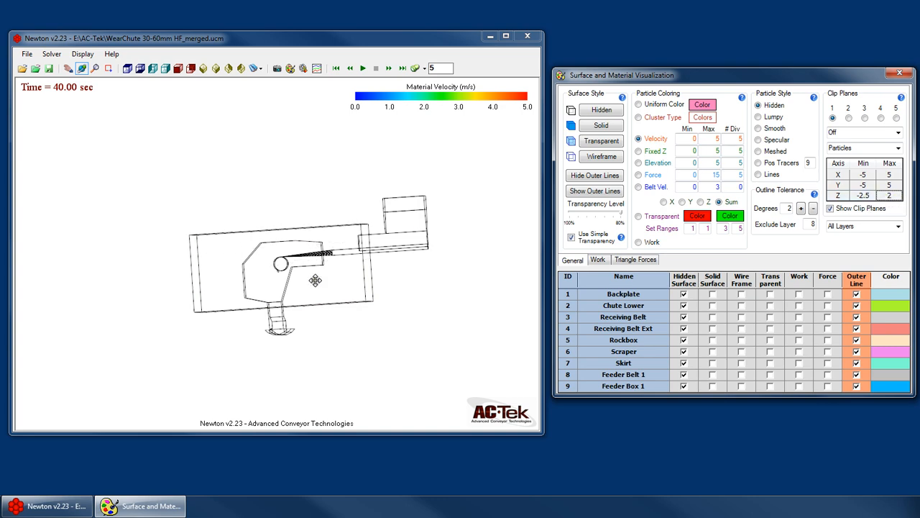
Step: Narrow the Y range of clip plane 1 to -2.5 minimum and 2.5 maximum
left_click_drag(315, 280, 274, 278)
left_click(869, 184)
type("-")
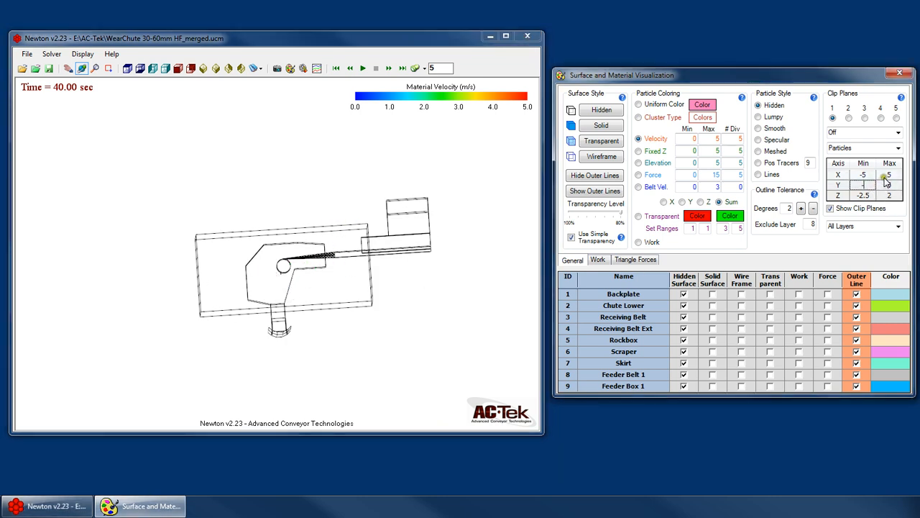
type("3")
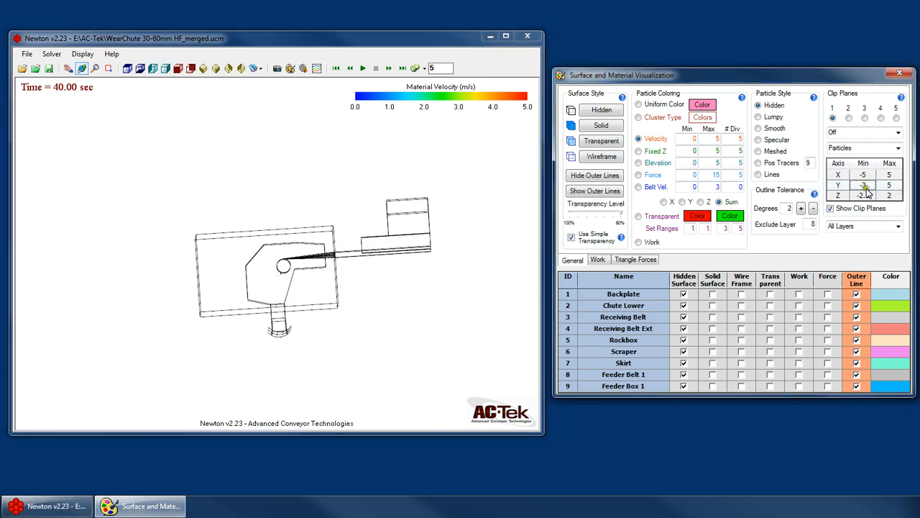
type(".5")
left_click(895, 187)
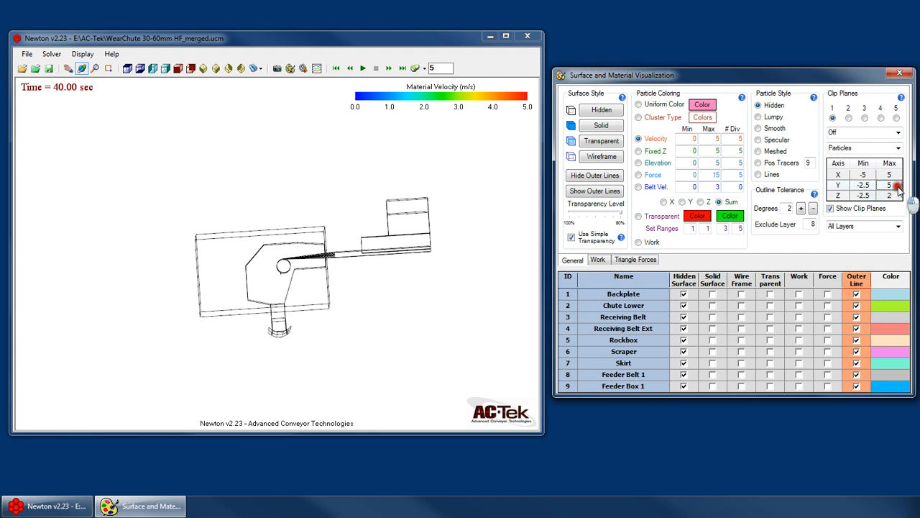
key("Return")
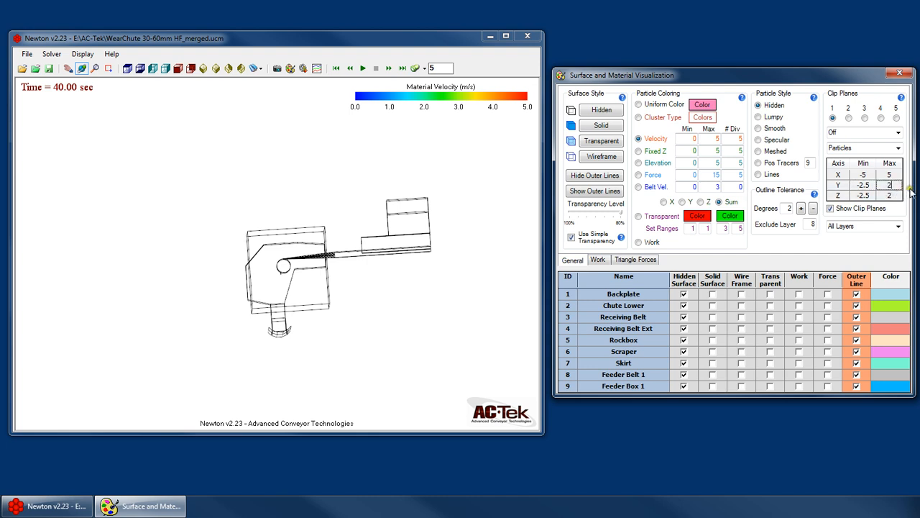
type(".5")
Step: View the model from the side and narrow the X range of clip plane 1 to -1 minimum and 1 maximum
left_click_drag(281, 269, 314, 279)
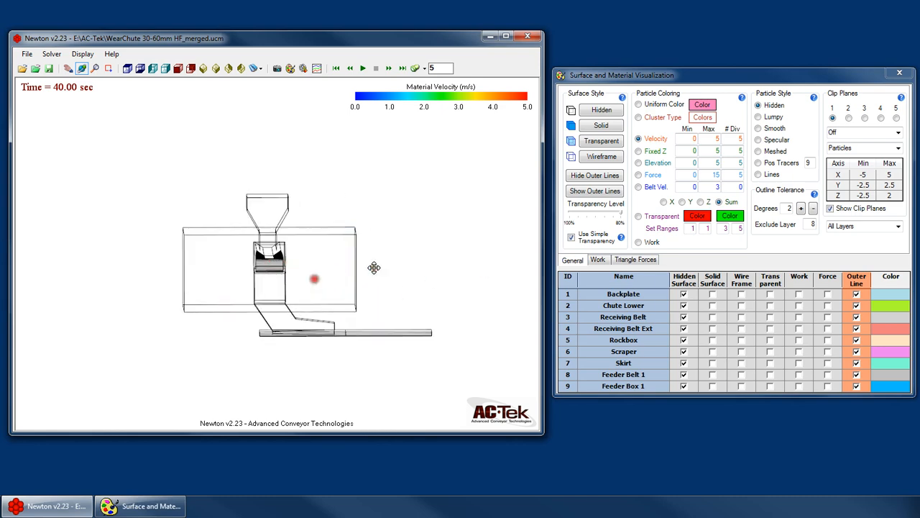
left_click_drag(366, 295, 312, 279)
left_click(861, 178)
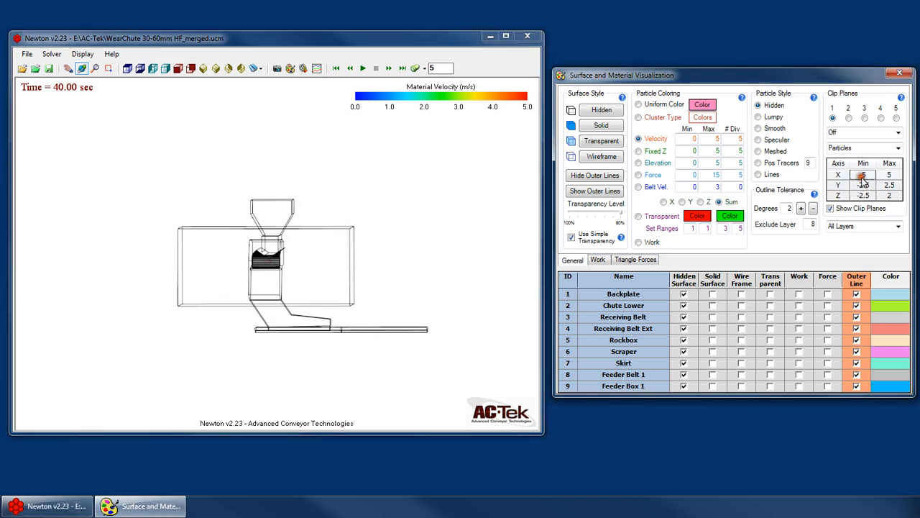
key("Return")
left_click_drag(331, 246, 316, 239)
left_click(830, 208)
left_click(890, 175)
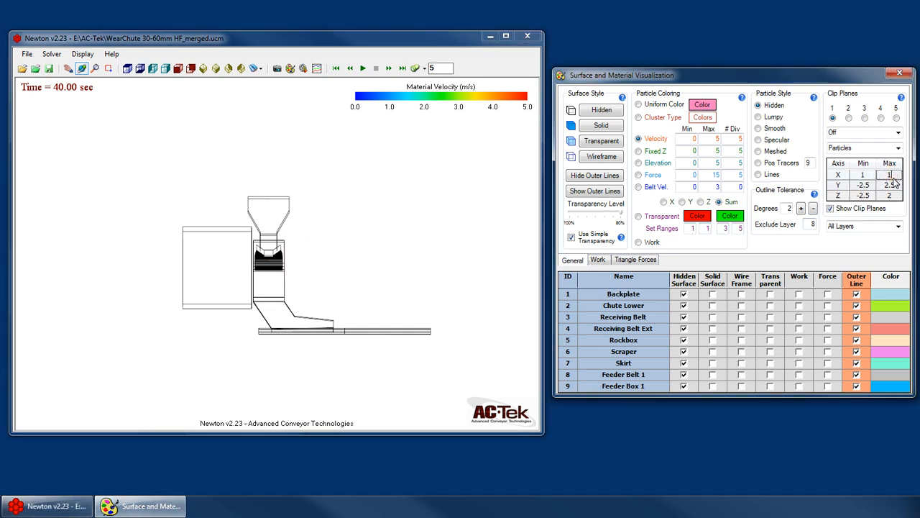
type("1")
key("Return")
left_click(862, 175)
type("-3")
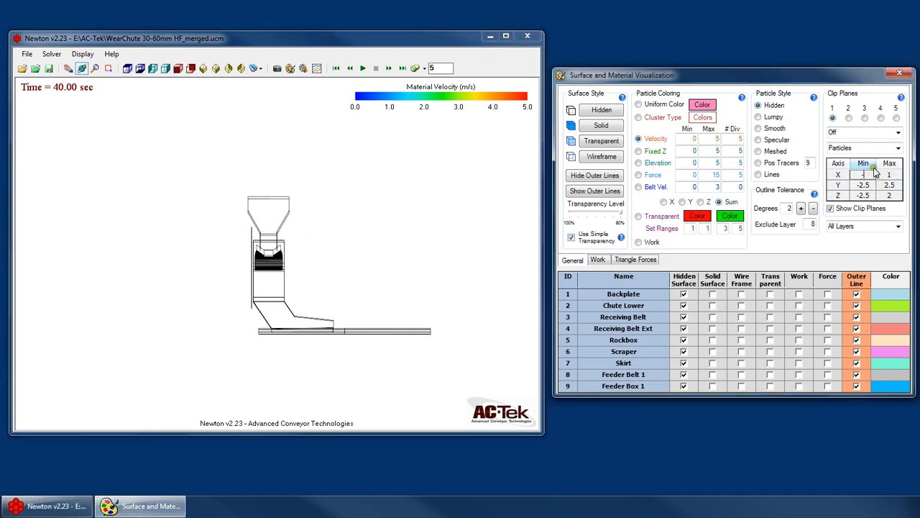
type("1")
key("Return")
Step: Orbit to a closer angled view of the clip box and show the particles in the Lumpy style
left_click_drag(343, 256, 313, 308)
scroll(261, 256, "up", 4)
left_click_drag(261, 257, 375, 261)
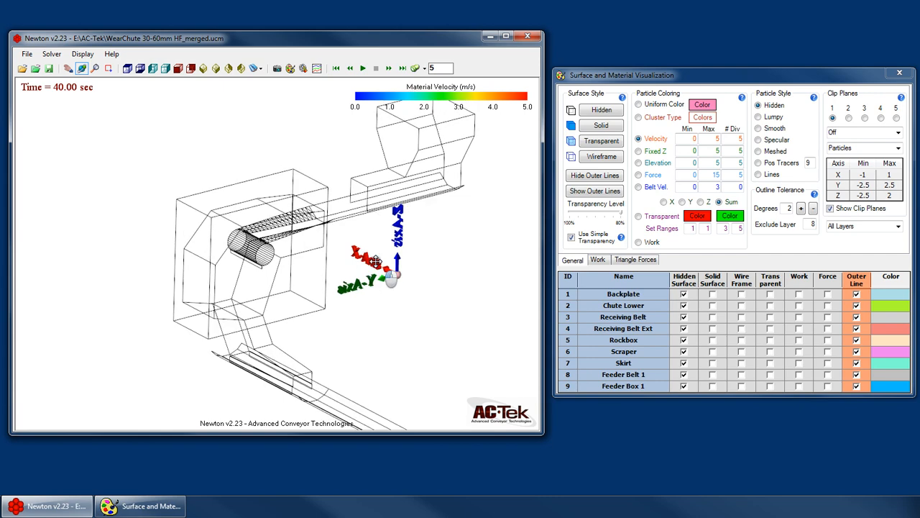
left_click(898, 133)
left_click(898, 133)
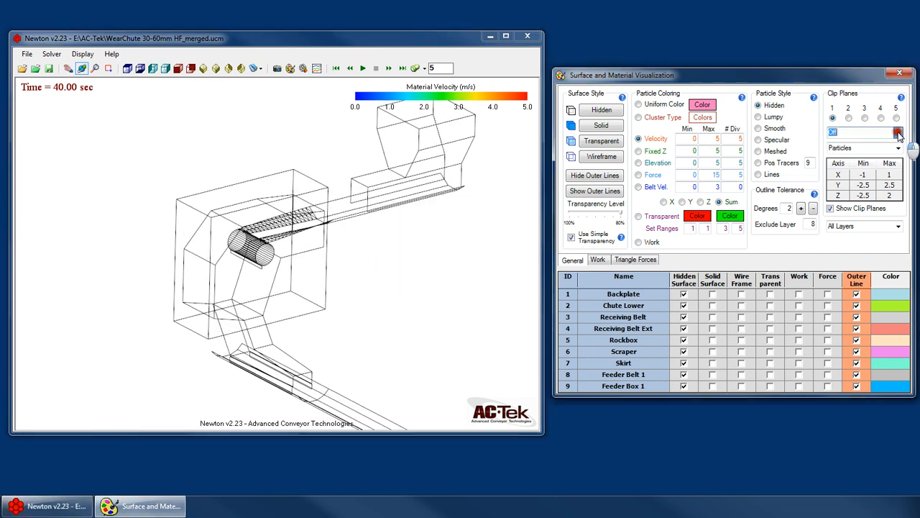
left_click(775, 117)
mouse_move(332, 243)
left_mouse_down()
mouse_move(305, 275)
mouse_move(257, 243)
mouse_move(338, 237)
left_mouse_up()
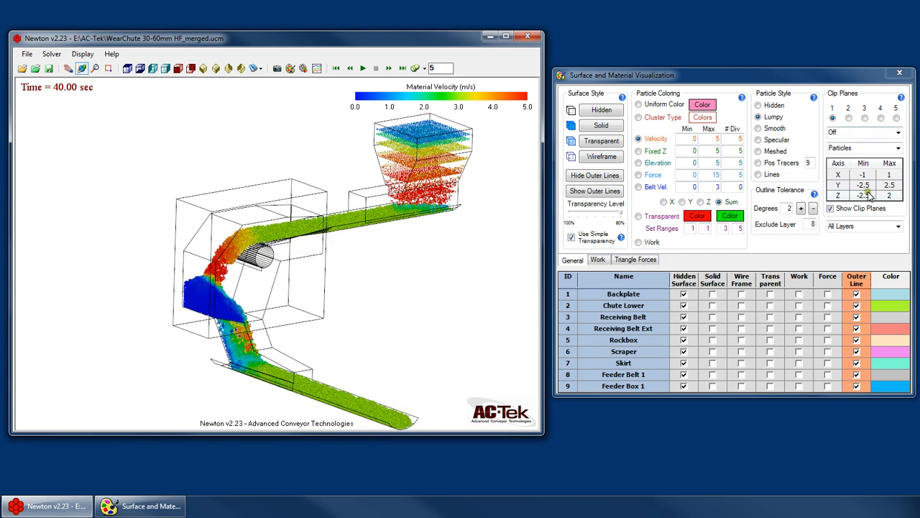
Step: Set clip plane 1 to show data in box for particles
left_click(904, 134)
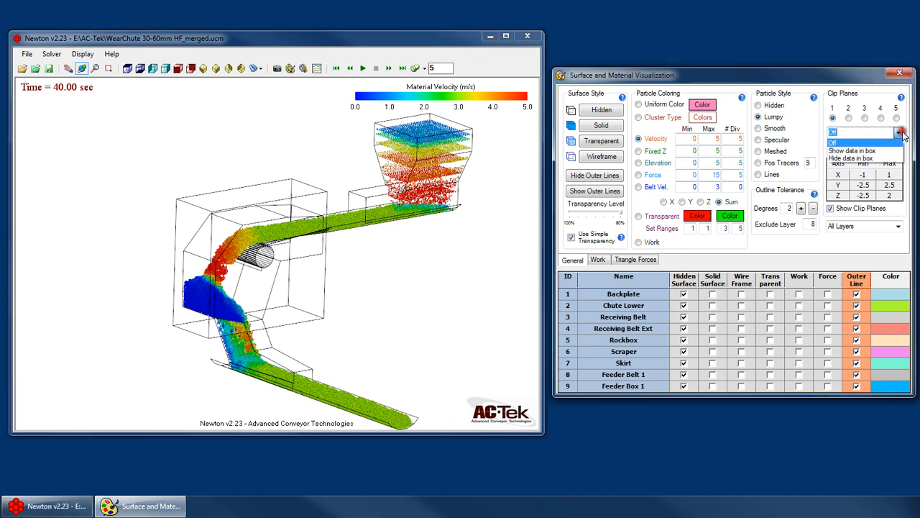
left_click(870, 150)
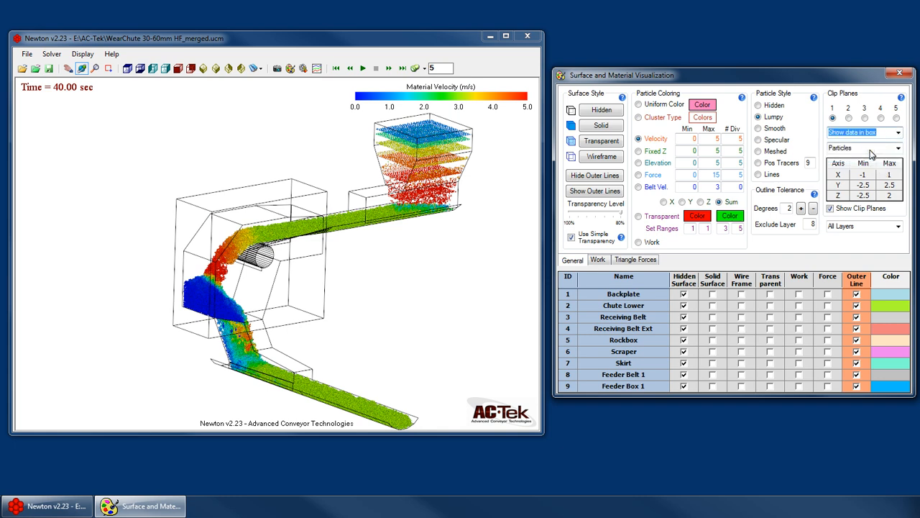
left_click(863, 147)
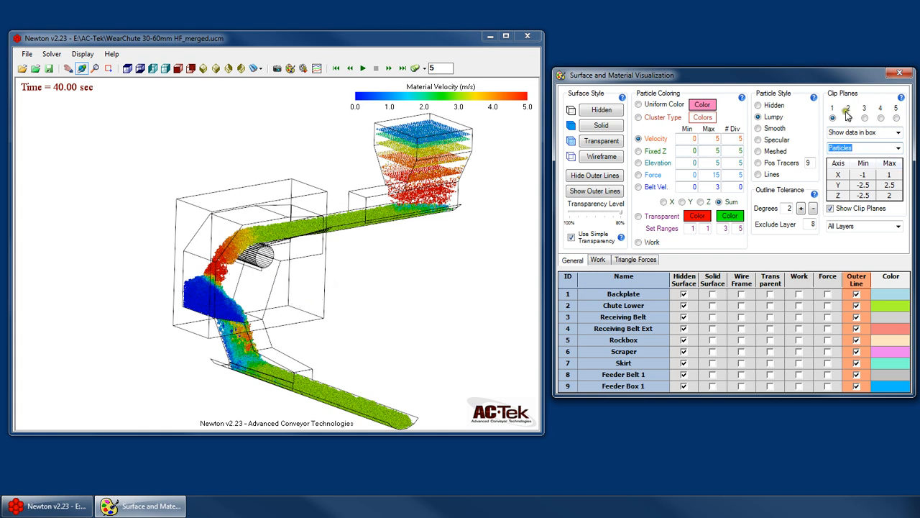
left_click_drag(288, 292, 899, 149)
Step: Try Triangles as the object type clipped by clip plane 1, ending with All Objects
left_click(851, 149)
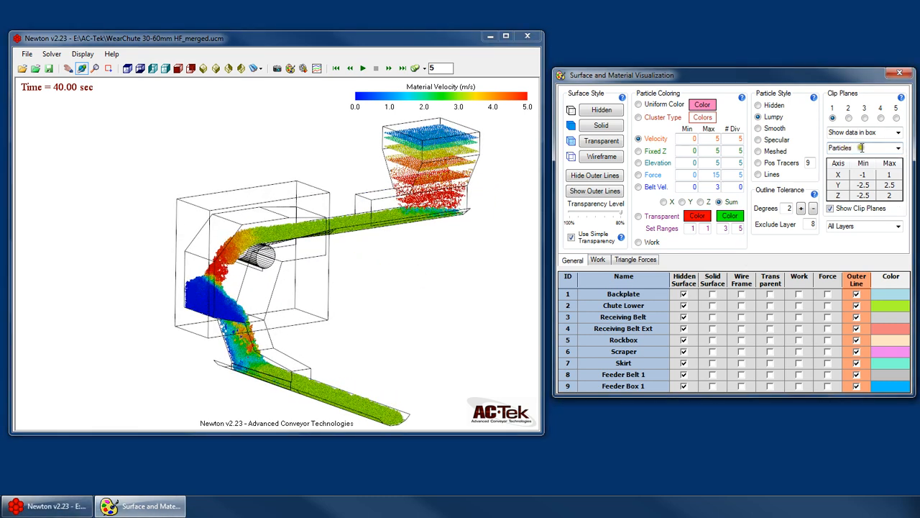
double_click(860, 147)
left_click(898, 147)
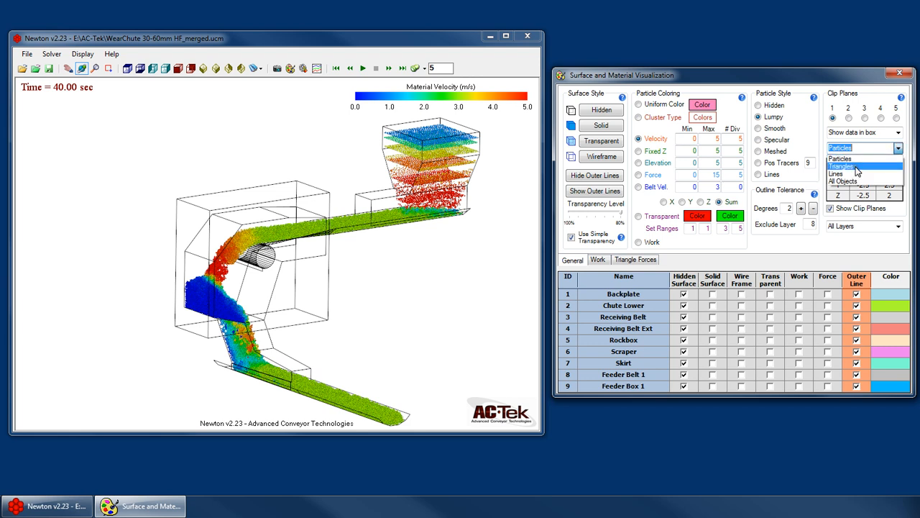
left_click(856, 166)
left_click(898, 147)
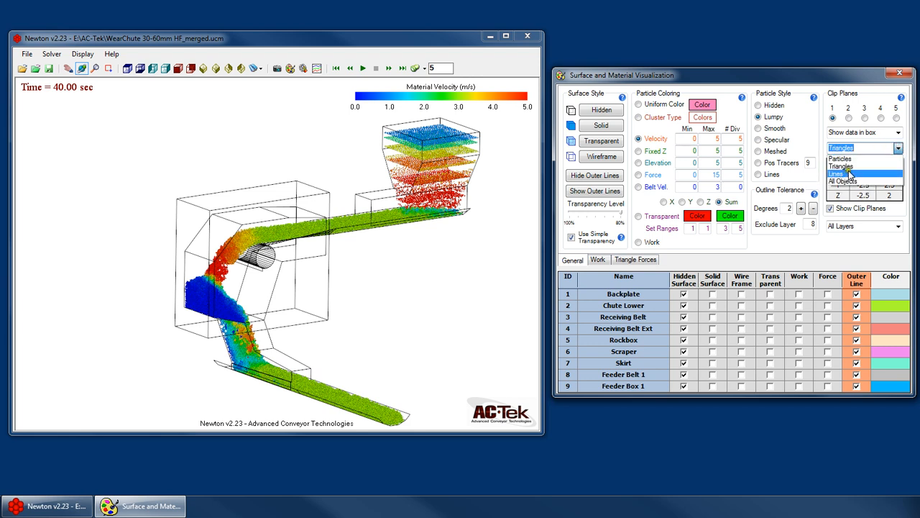
left_click(853, 181)
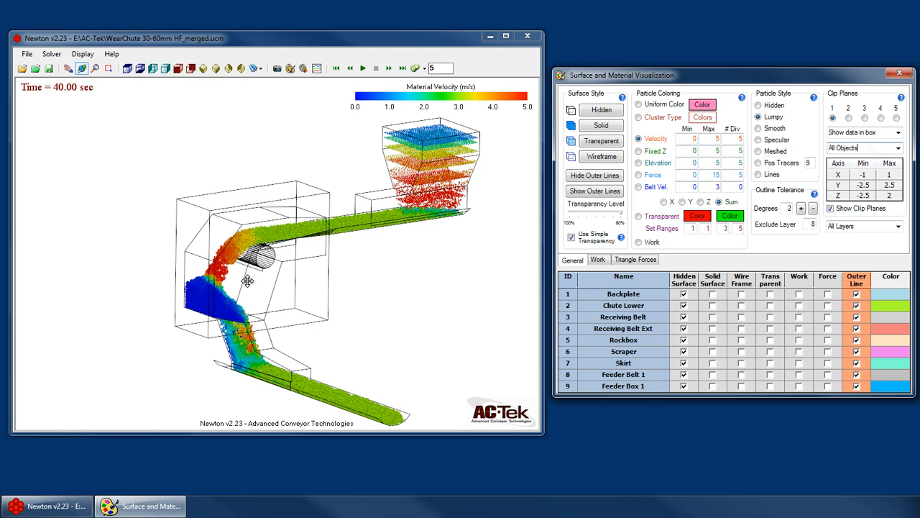
mouse_move(260, 249)
left_mouse_down()
mouse_move(291, 251)
mouse_move(270, 264)
left_mouse_up()
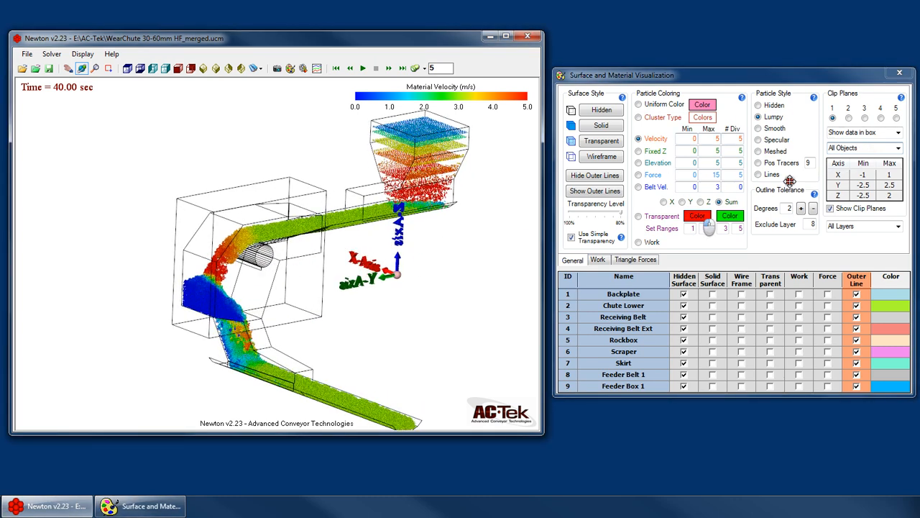
Step: Set clip plane 2 to hide data in box for All Objects
left_click(848, 119)
left_click(898, 133)
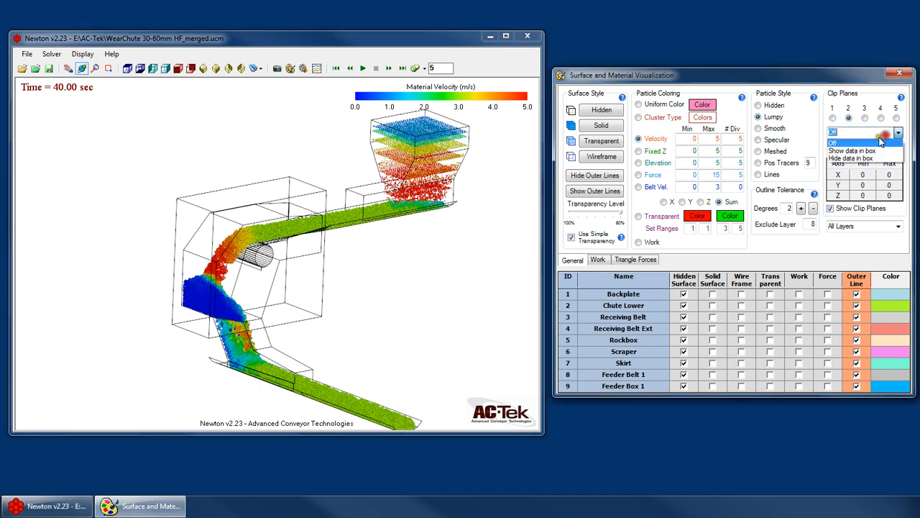
left_click(868, 145)
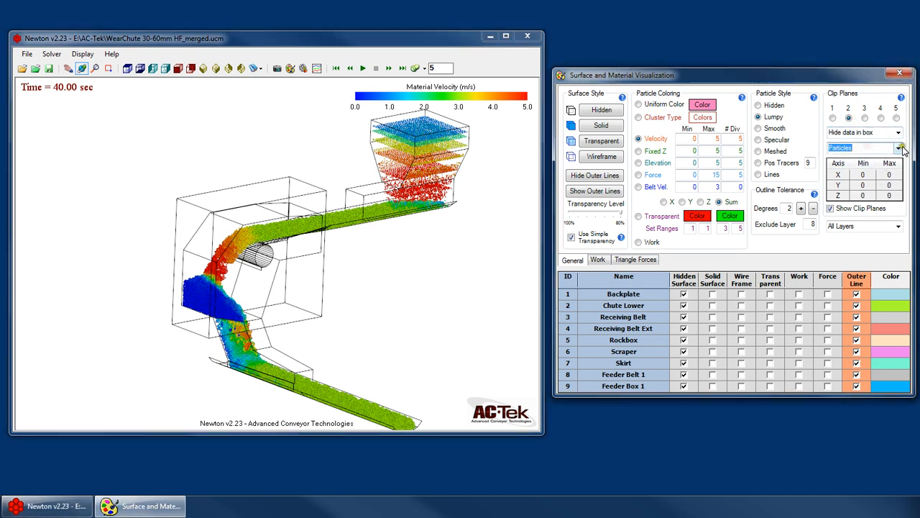
left_click(898, 147)
left_click(849, 176)
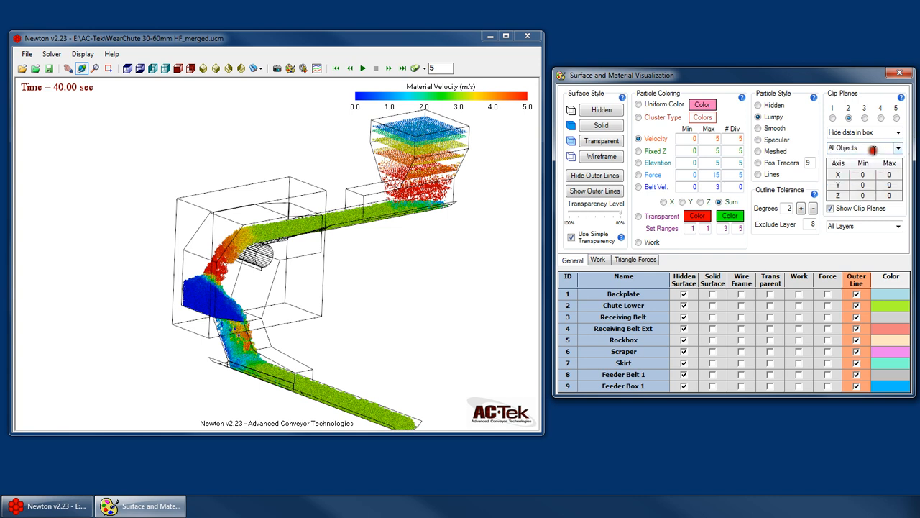
Step: Set the X range of clip plane 2 to -99 minimum and 99 maximum
left_click(867, 176)
type("-99")
left_click(890, 176)
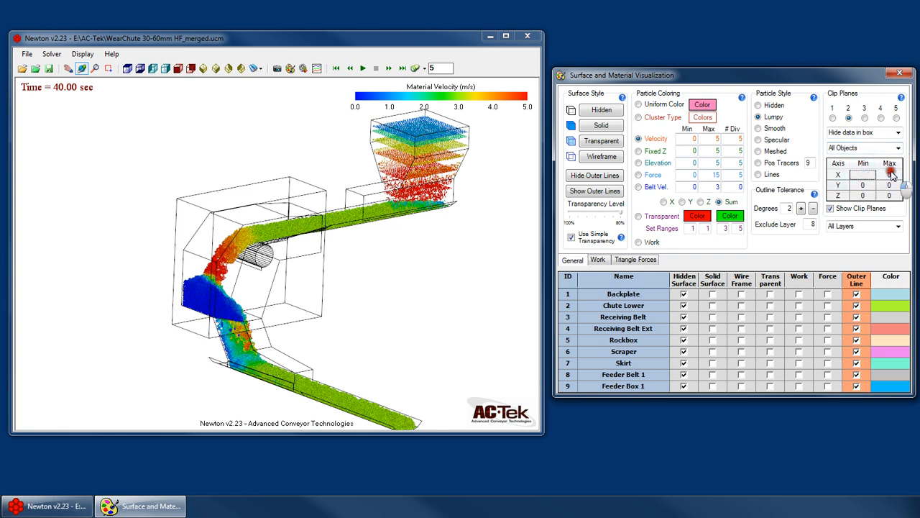
type("99")
left_click(863, 177)
Step: Set the Y and Z ranges of clip plane 2 to -99 minimum and 99 maximum
left_click(864, 185)
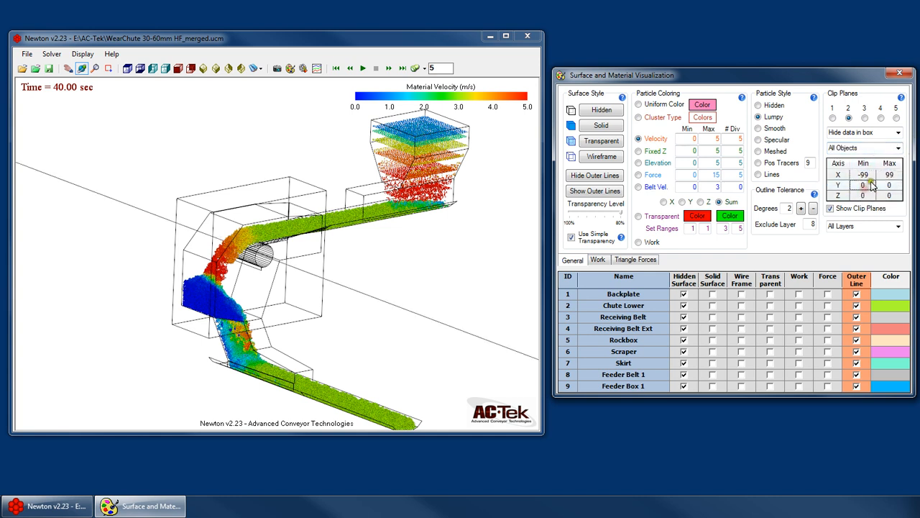
type("-99")
left_click(892, 186)
type("99")
left_click(867, 196)
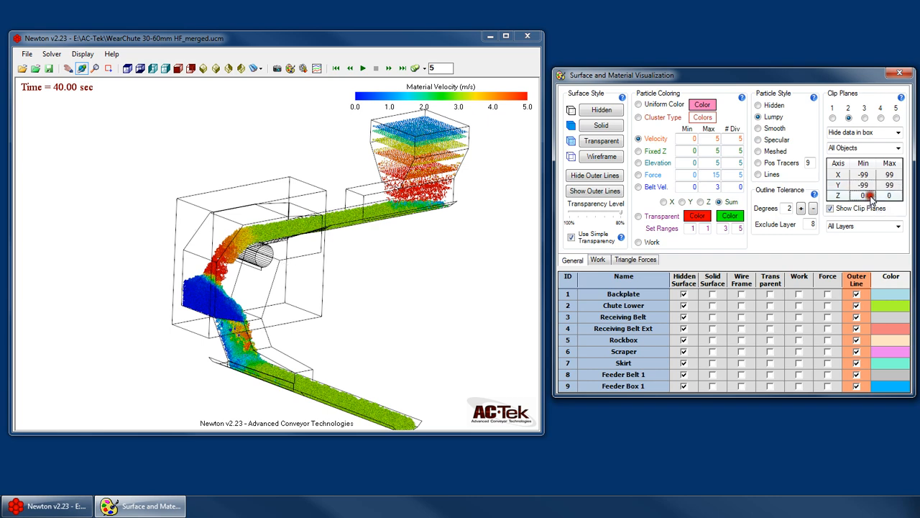
left_click(890, 195)
type("99")
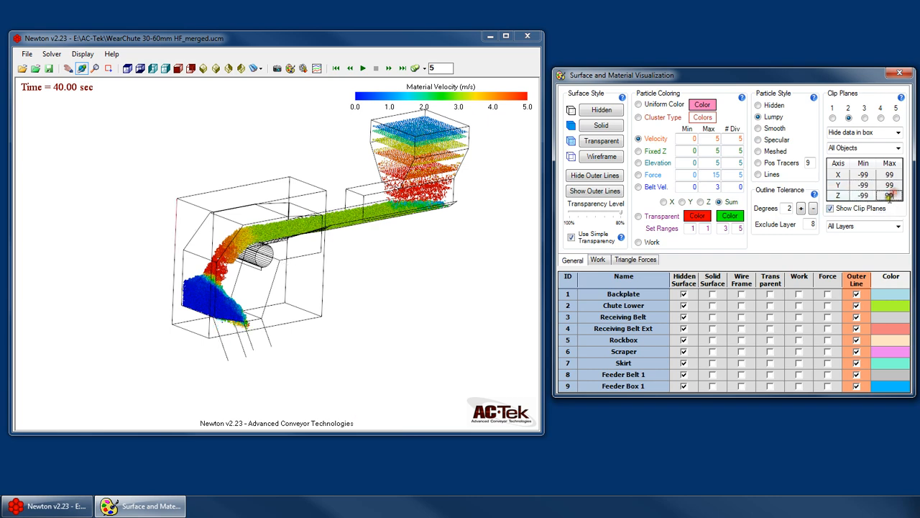
left_click(892, 185)
Step: Examine the clipped chute from several angles and compare the settings of clip planes 1 and 2
mouse_move(291, 222)
left_mouse_down()
mouse_move(249, 195)
mouse_move(206, 200)
mouse_move(338, 257)
mouse_move(360, 232)
mouse_move(280, 252)
mouse_move(345, 207)
mouse_move(289, 224)
left_mouse_up()
scroll(290, 224, "down", 3)
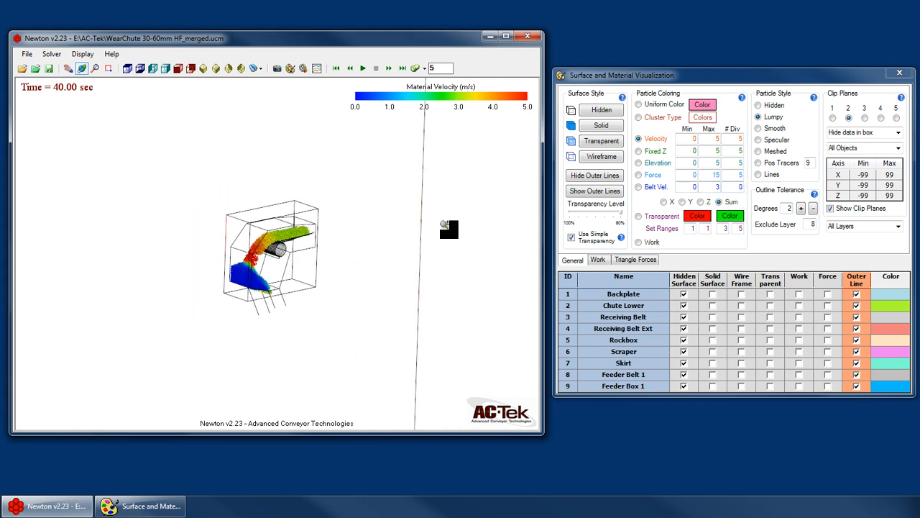
scroll(446, 225, "down", 2)
left_click_drag(401, 229, 378, 229)
scroll(341, 223, "up", 2)
left_click(898, 132)
left_click(900, 133)
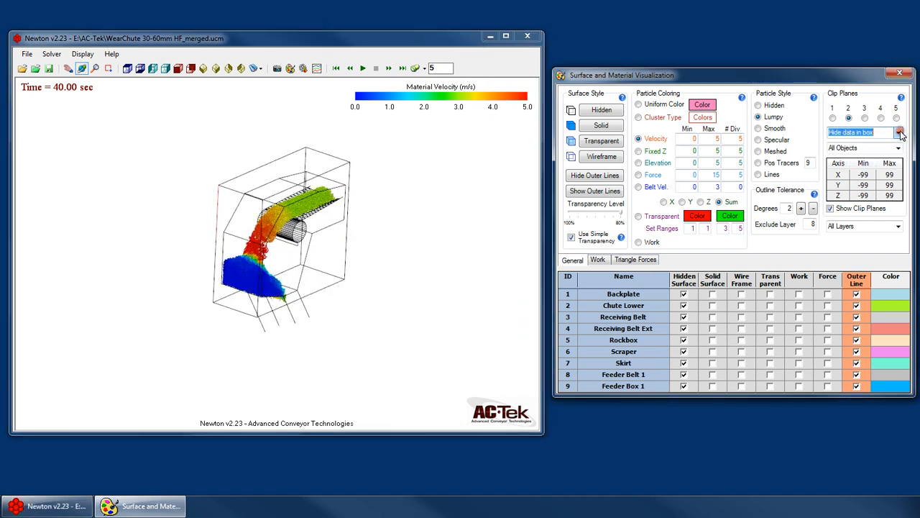
left_click(833, 118)
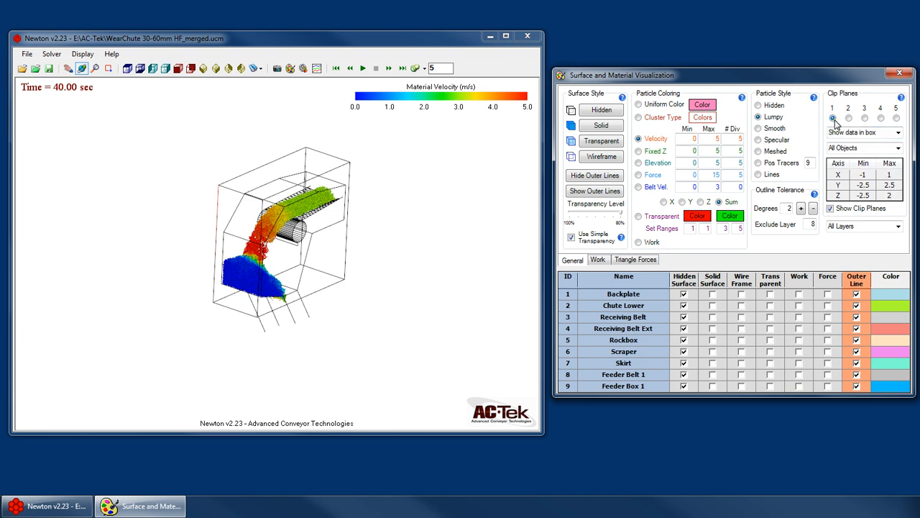
left_click_drag(375, 326, 188, 230)
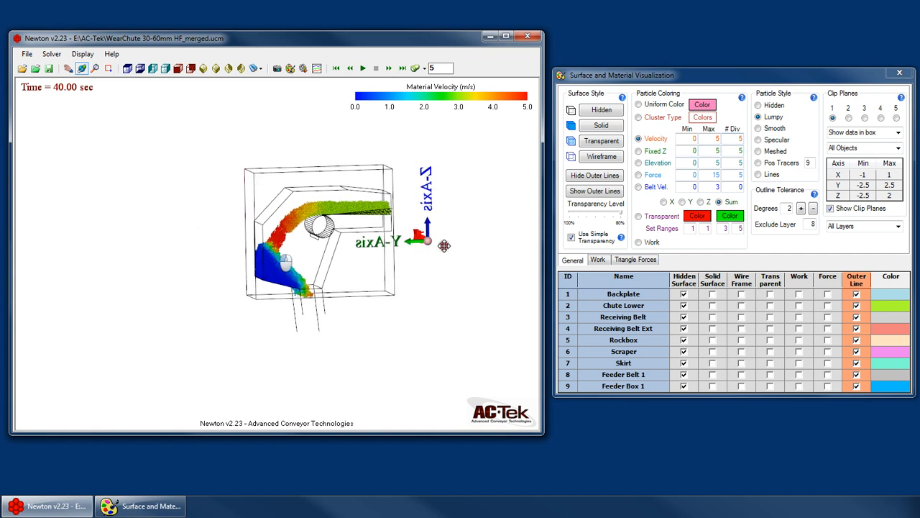
left_click(880, 132)
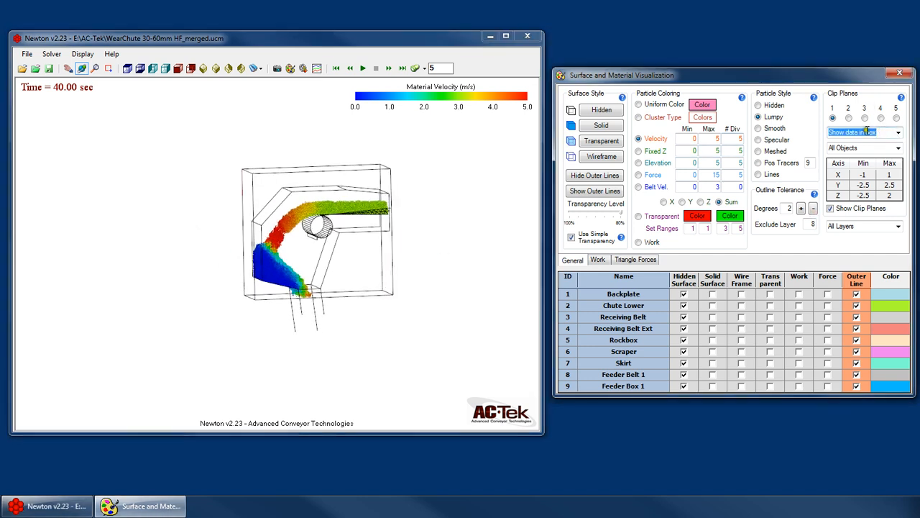
left_click(849, 118)
left_click(833, 118)
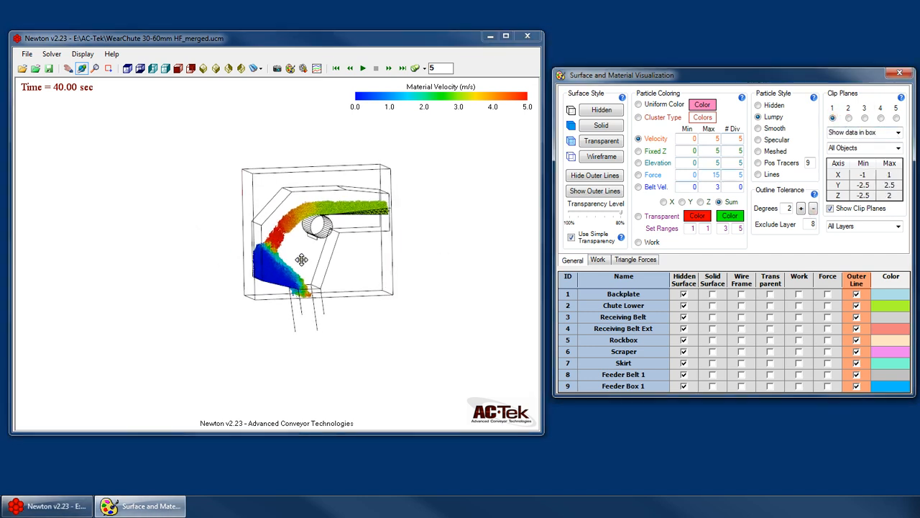
Step: Inspect from the side where the belt, chute outlines and particles are cut at the clip box boundaries
left_click_drag(301, 260, 300, 297)
scroll(321, 264, "up", 5)
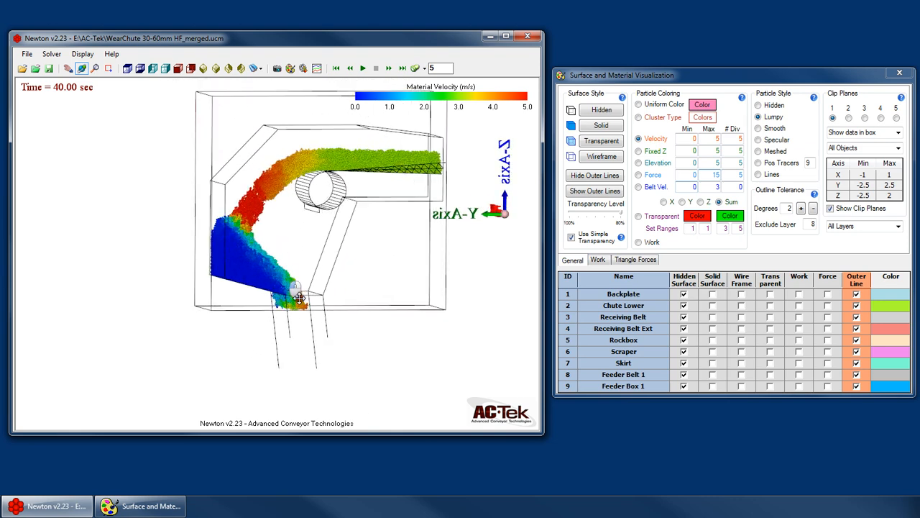
scroll(273, 366, "up", 3)
left_click_drag(352, 348, 286, 338)
scroll(437, 186, "up", 6)
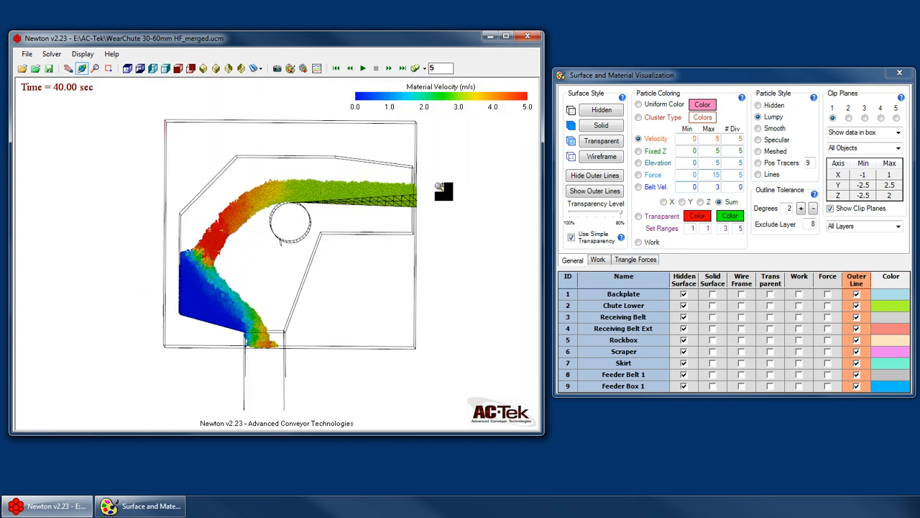
middle_click_drag(415, 206, 423, 209)
scroll(422, 213, "up", 3)
scroll(431, 209, "down", 6)
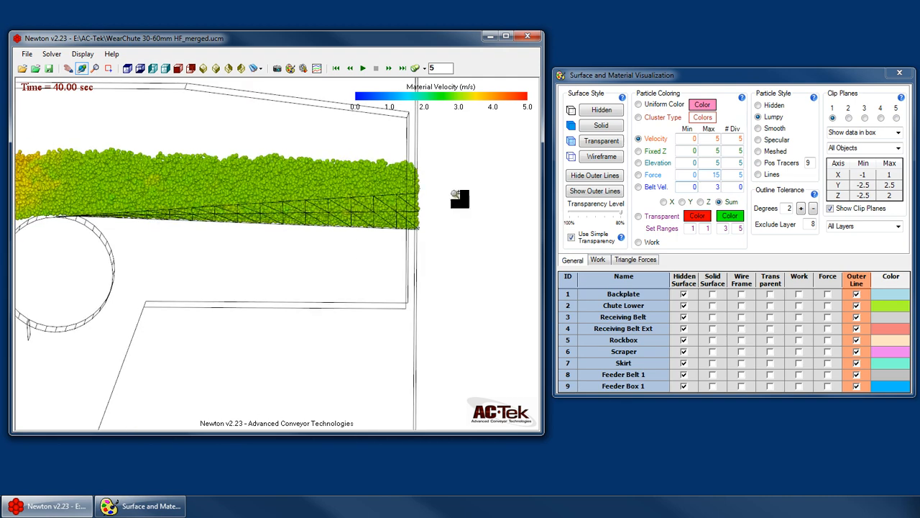
scroll(289, 256, "down", 3)
scroll(243, 376, "up", 7)
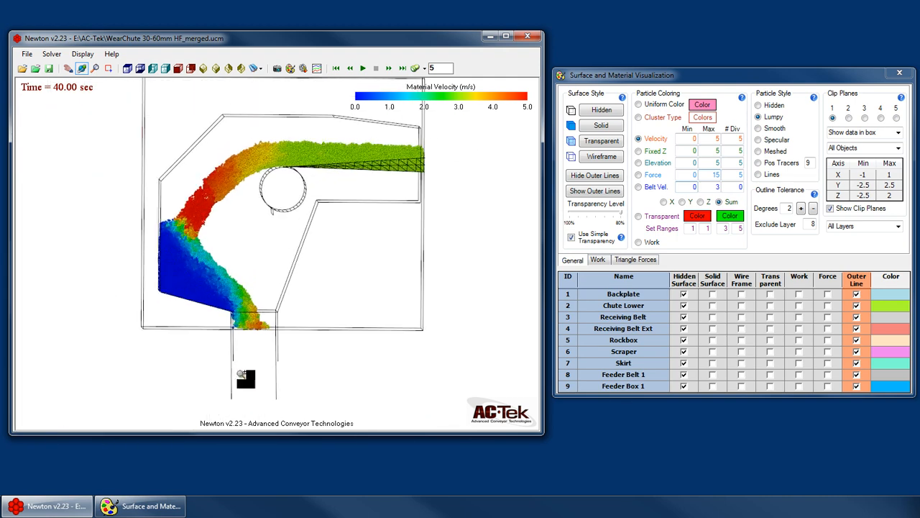
scroll(299, 324, "down", 3)
scroll(255, 367, "down", 3)
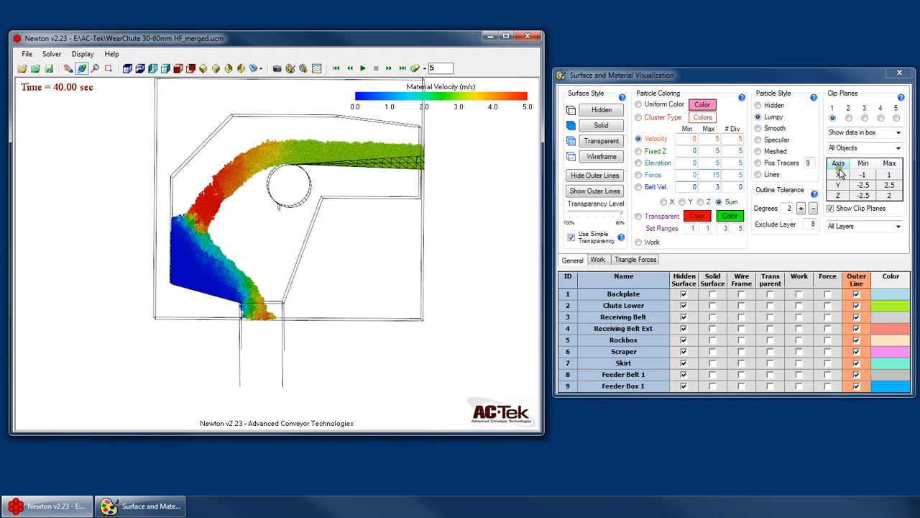
Step: Restrict clip plane 2 to Particles and view the model at an angle
left_click(848, 117)
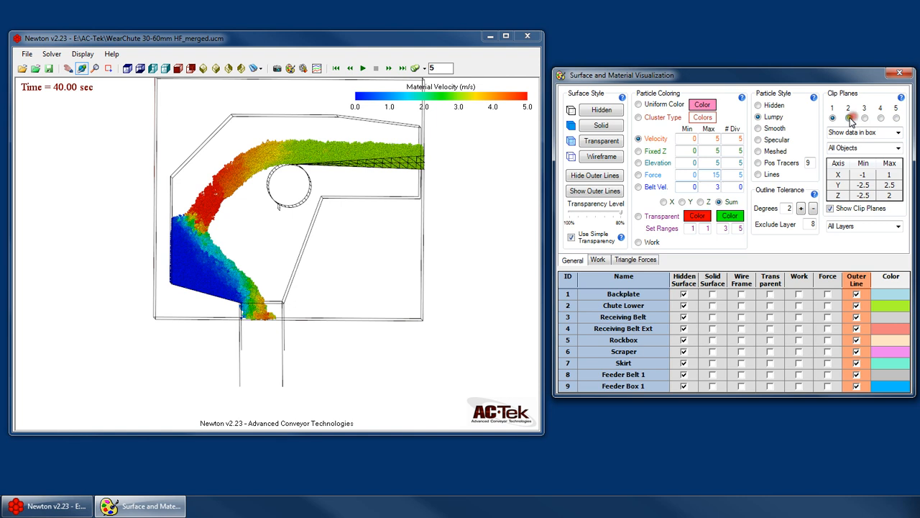
left_click(897, 148)
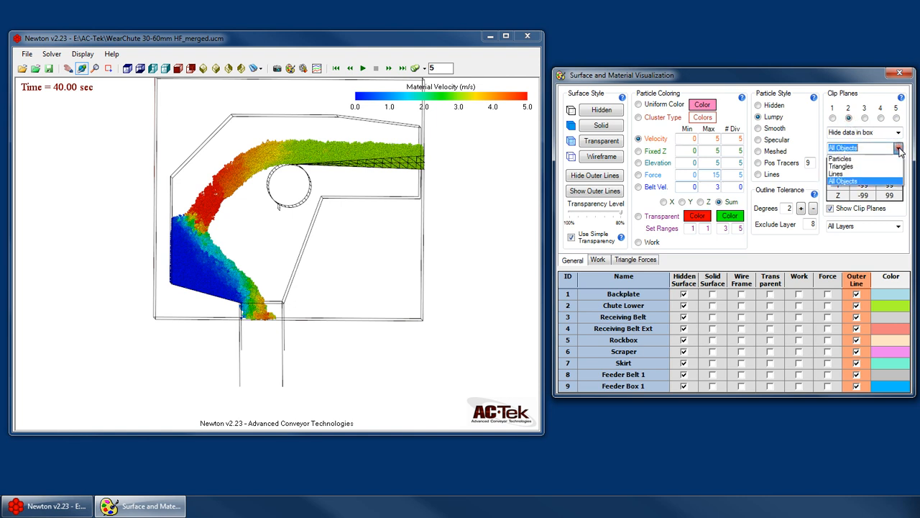
left_click(860, 159)
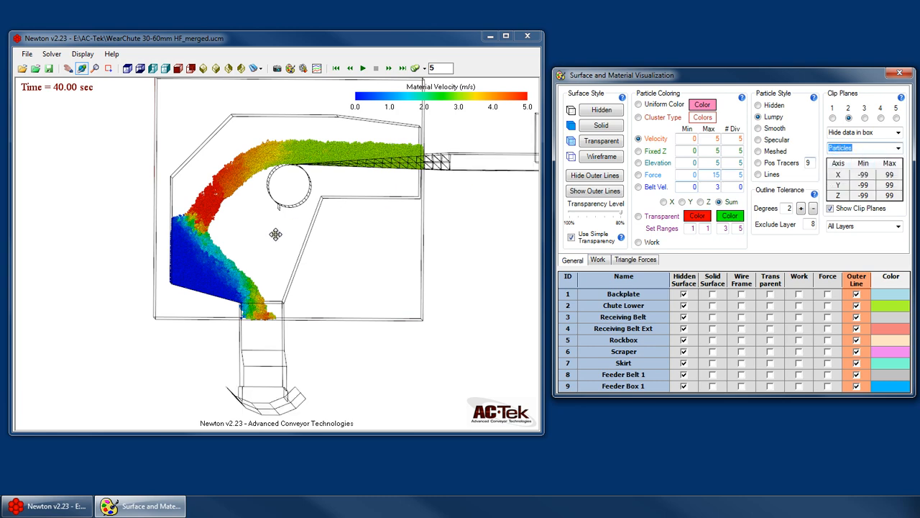
left_click_drag(276, 234, 248, 406)
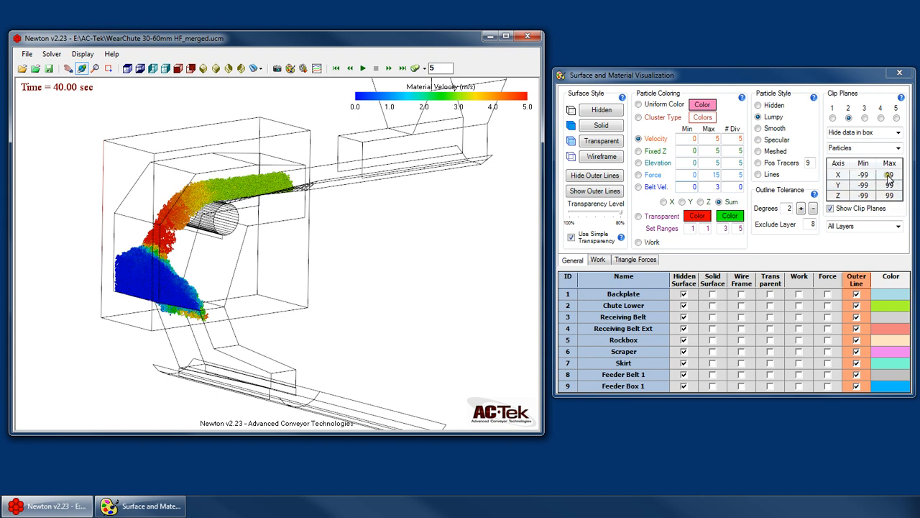
Step: Restrict clip plane 1 to Particles and view the whole model
left_click(832, 118)
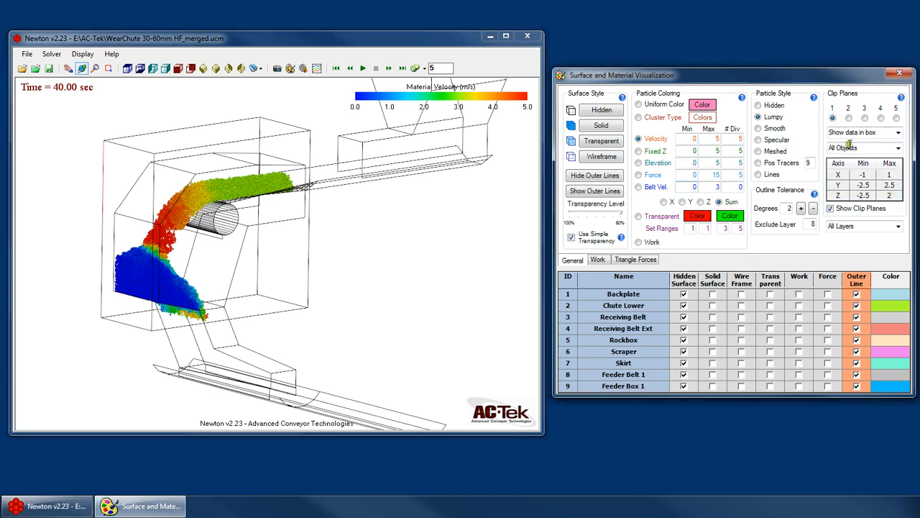
left_click(848, 146)
left_click(860, 158)
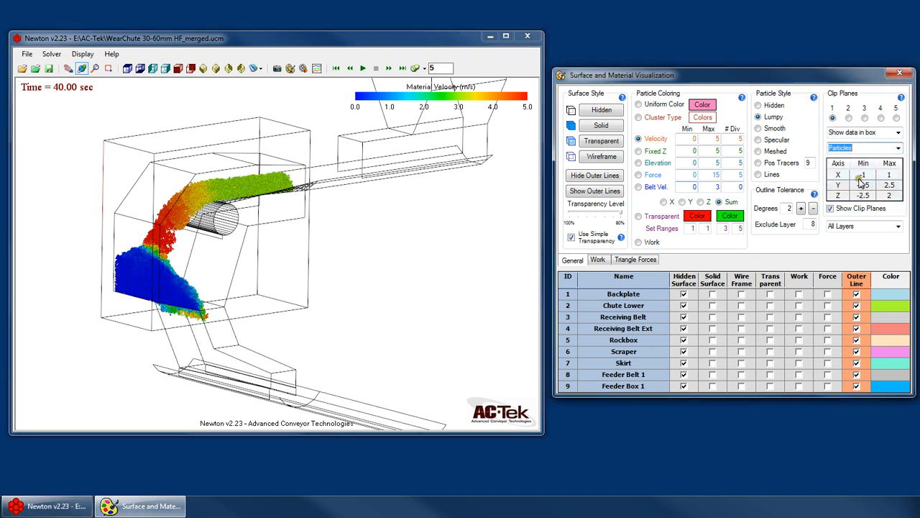
left_click_drag(312, 259, 392, 306)
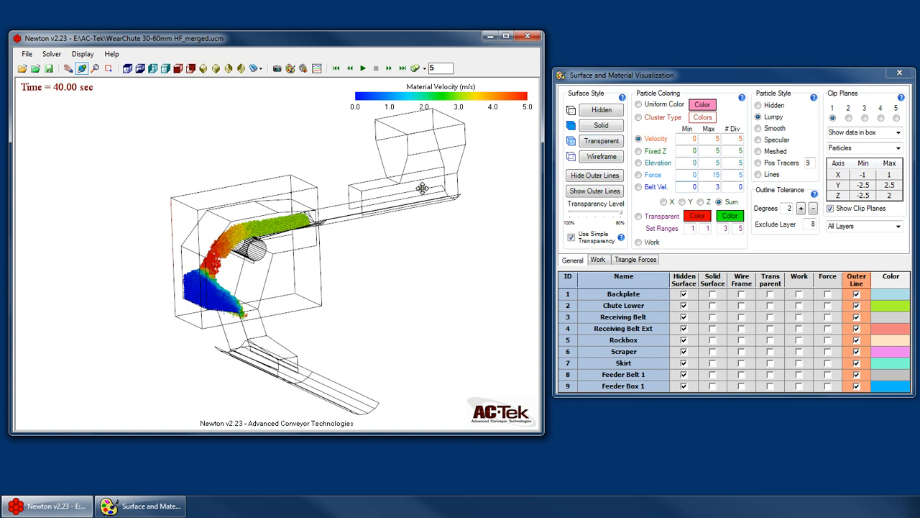
Step: Turn off clip planes 1 and 2
left_click_drag(323, 306, 157, 296)
left_click(897, 132)
left_click(883, 141)
left_click(846, 118)
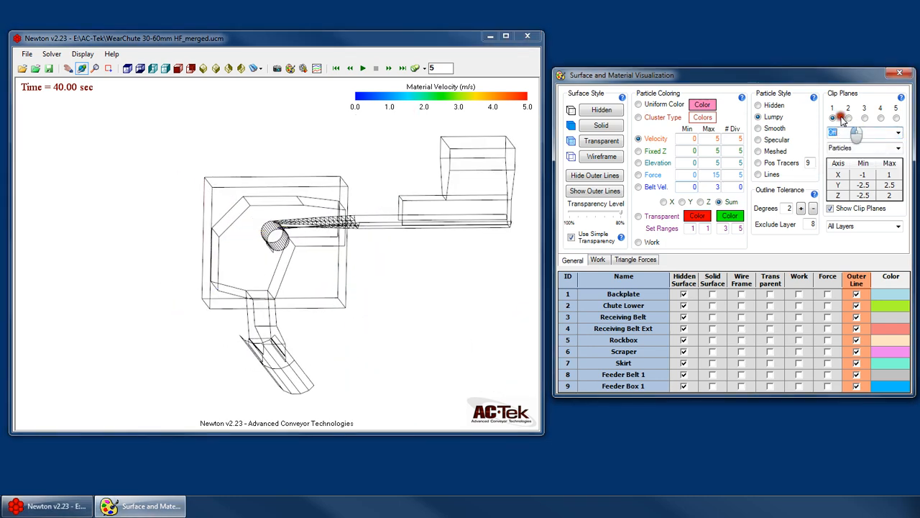
left_click(897, 133)
left_click(873, 142)
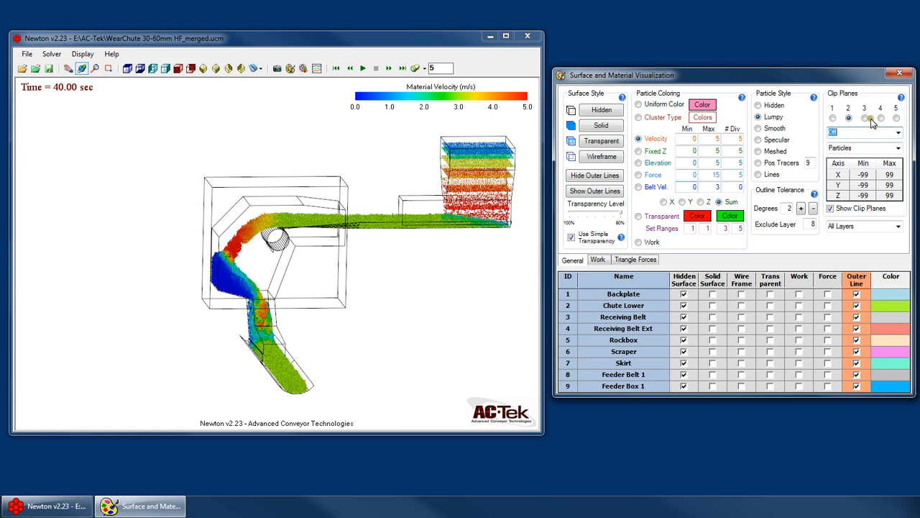
Step: Select clip plane 3 and set its Y range from -10 to -3.5
left_click(864, 118)
left_click_drag(368, 222, 165, 224)
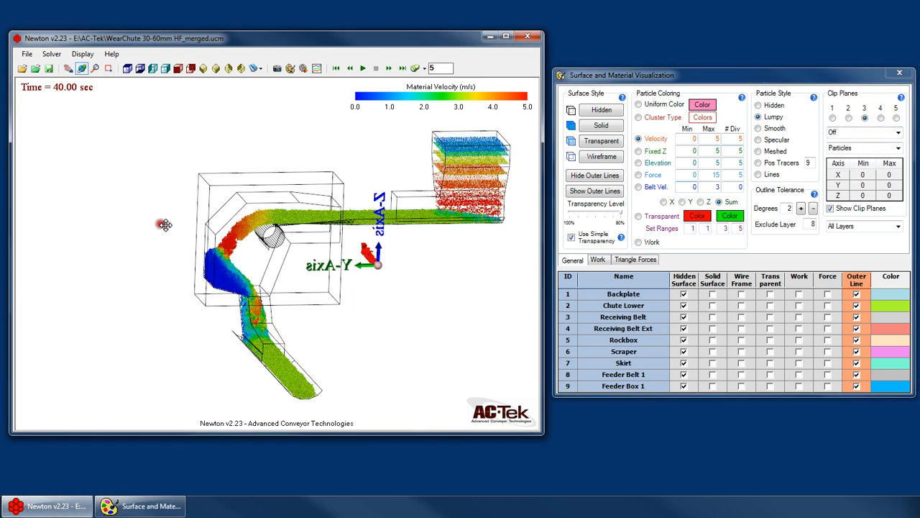
scroll(446, 213, "down", 2)
scroll(503, 210, "up", 4)
mouse_move(295, 228)
left_mouse_down()
mouse_move(252, 235)
mouse_move(292, 237)
left_mouse_up()
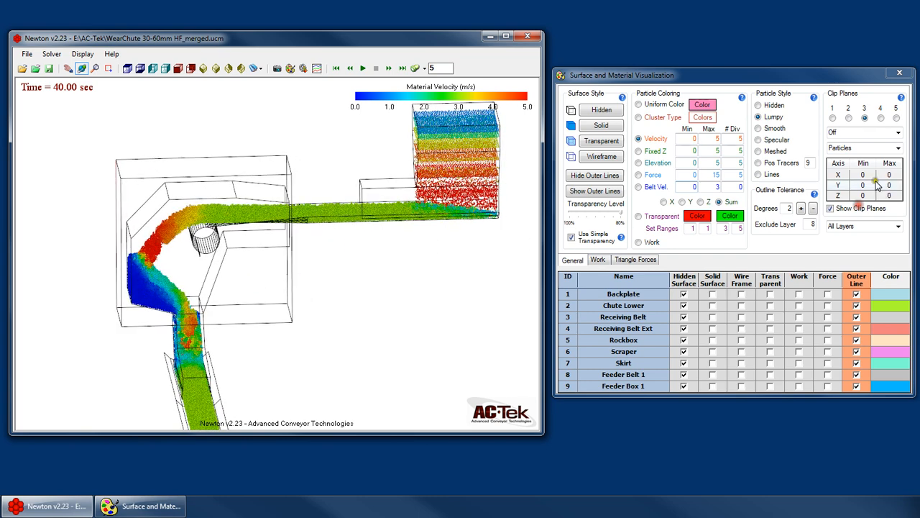
left_click(860, 186)
left_click(888, 196)
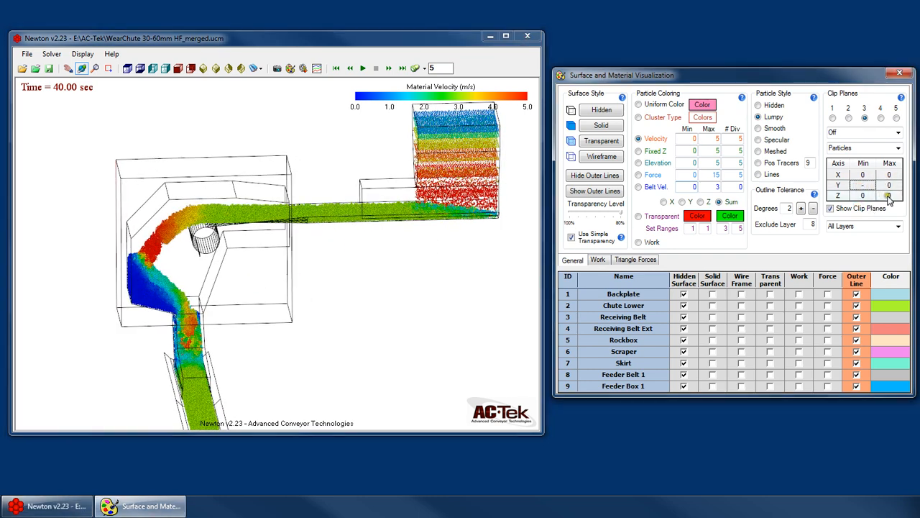
left_click(892, 185)
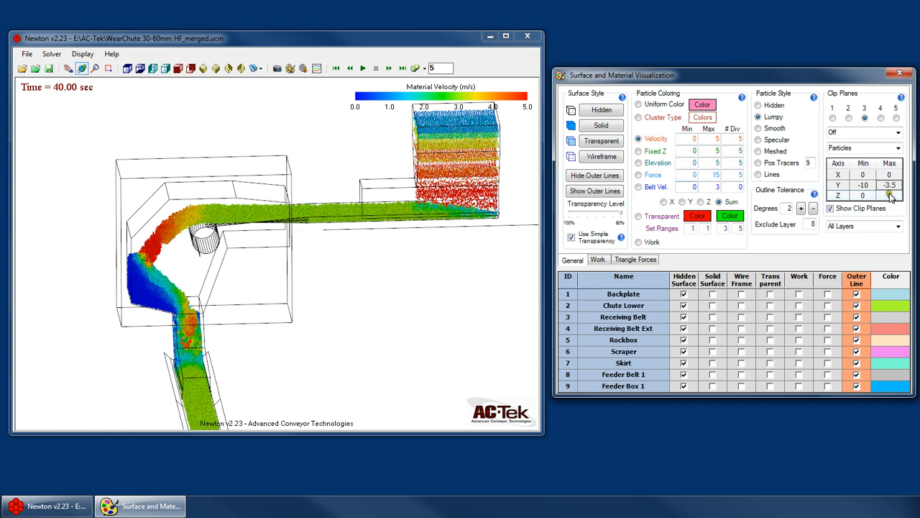
Step: Set clip plane 3's X range from -3 to 3 and its Z maximum to 5
left_click_drag(317, 219, 287, 206)
scroll(182, 192, "down", 1)
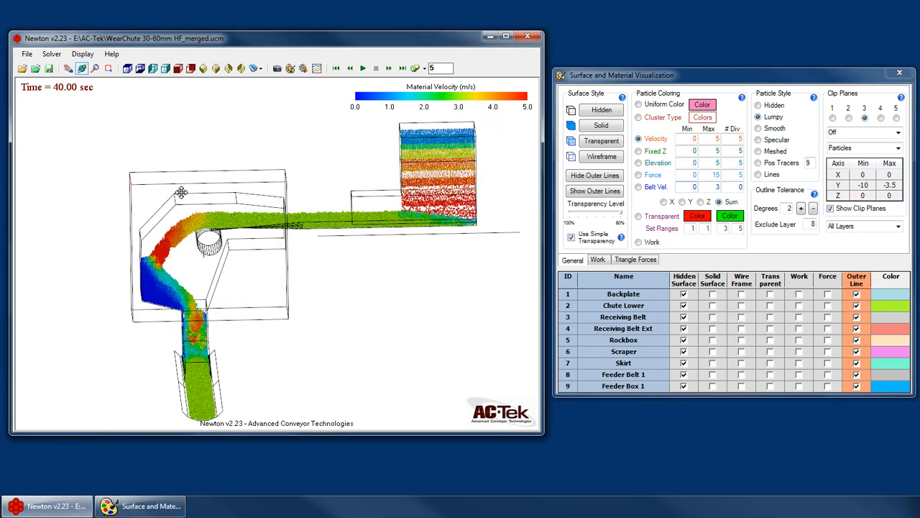
scroll(181, 192, "down", 1)
left_click(864, 175)
type("-")
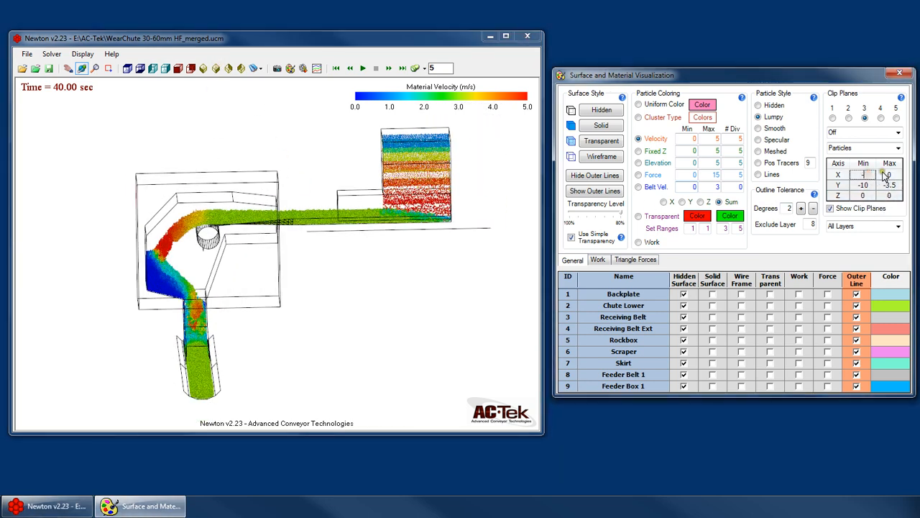
type("3")
key("Tab")
type("3")
left_click(864, 197)
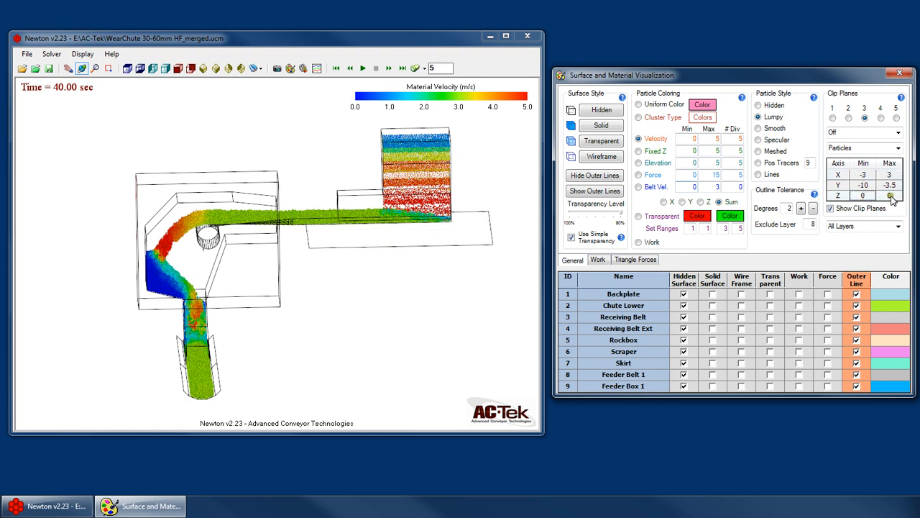
left_click(893, 197)
type("5")
key("Return")
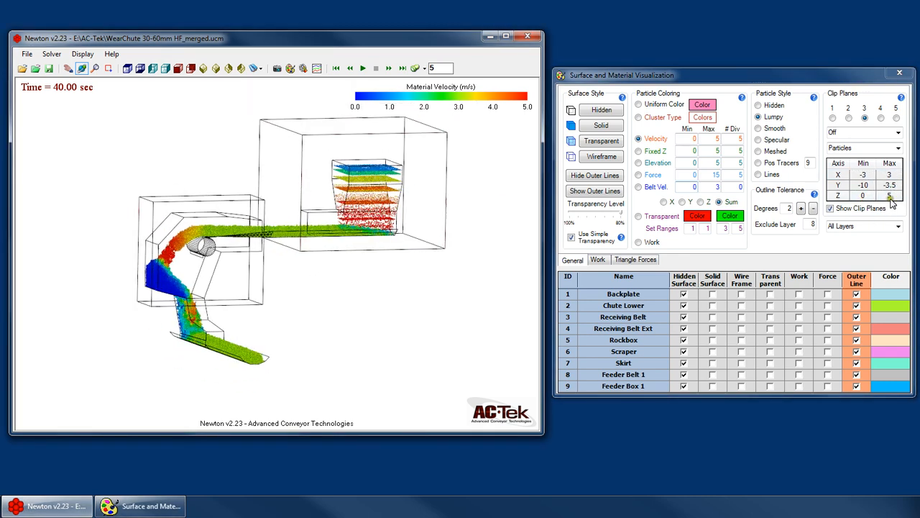
Step: Set clip plane 3 to hide data in the box and apply it to All Objects
left_click(899, 133)
left_click(863, 158)
left_click(898, 148)
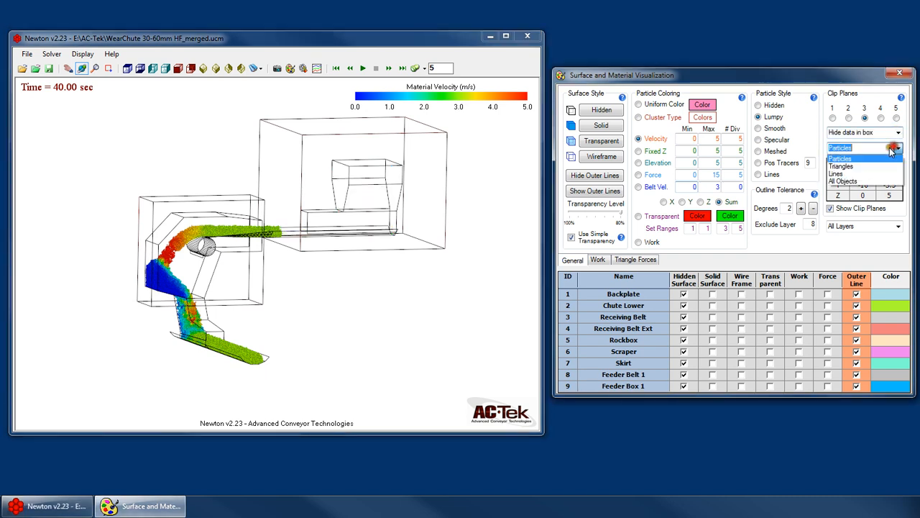
left_click(843, 181)
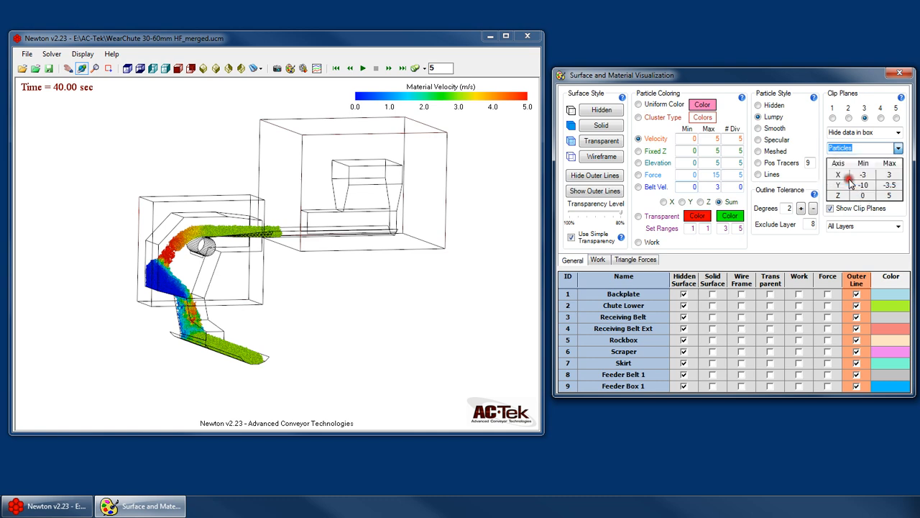
Step: Shift the edge of clip plane 3 along the feeder belt by setting its Y maximum to -4.25
left_click(392, 237)
left_click_drag(392, 237, 363, 233)
scroll(335, 212, "up", 2)
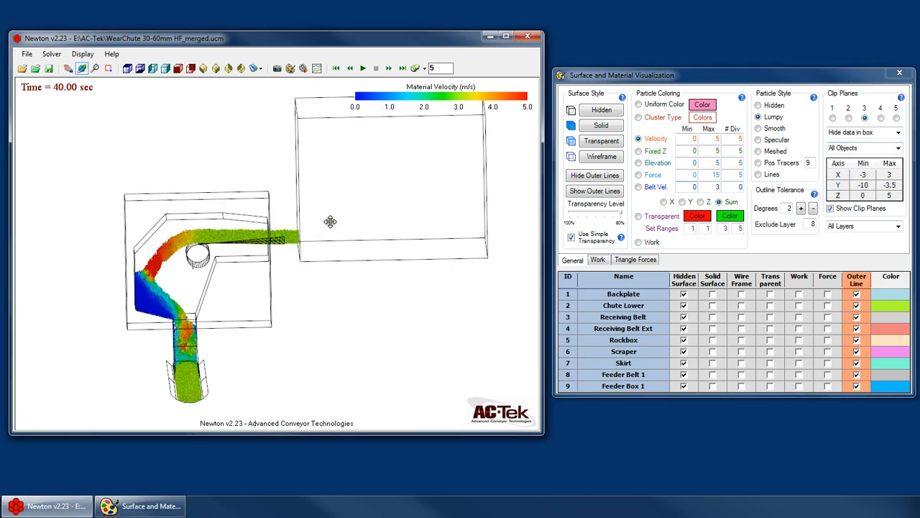
left_click(891, 185)
type("-3.5")
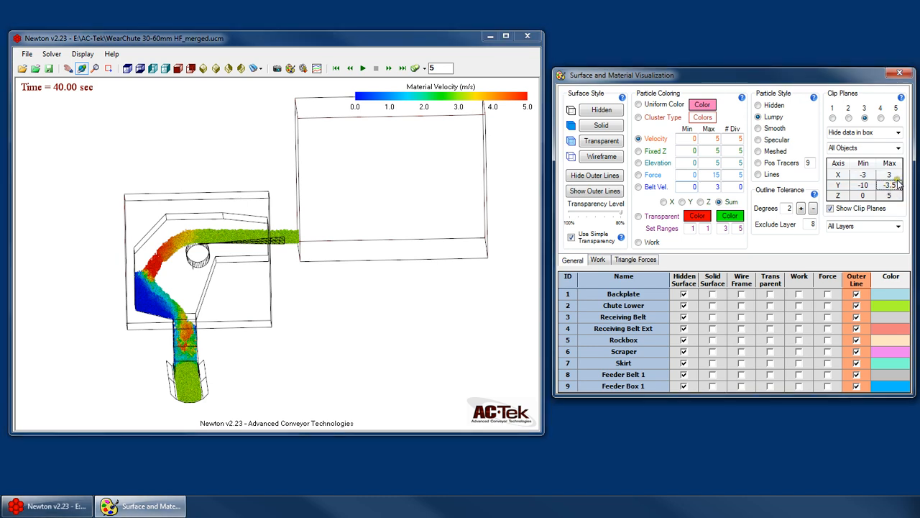
key("Return")
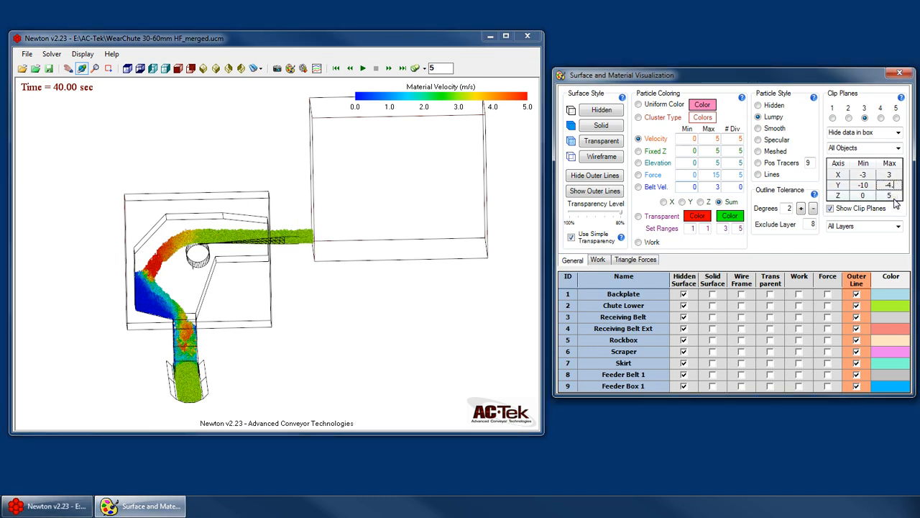
key("Return")
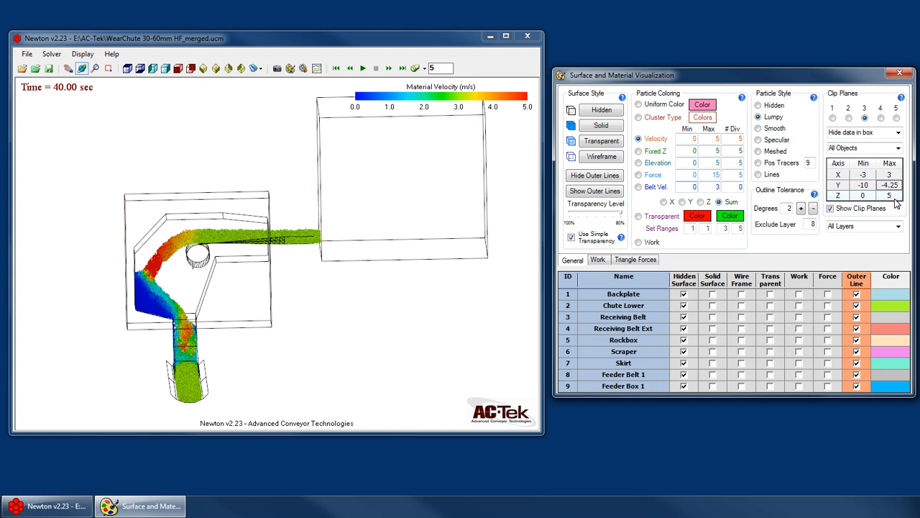
Step: Turn off the display of the clip plane boxes and view the clipped chute from the NE and the side
left_click(849, 208)
left_click_drag(287, 268, 70, 237)
left_click(226, 69)
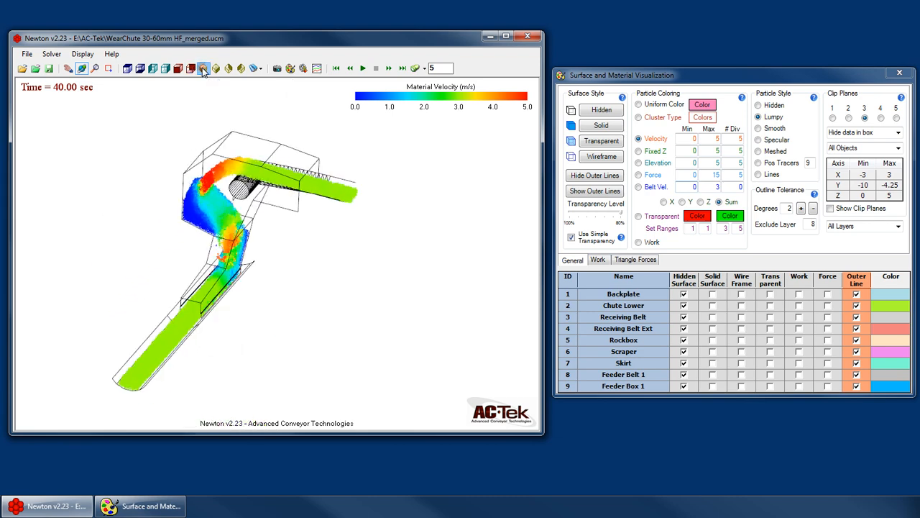
left_click(226, 68)
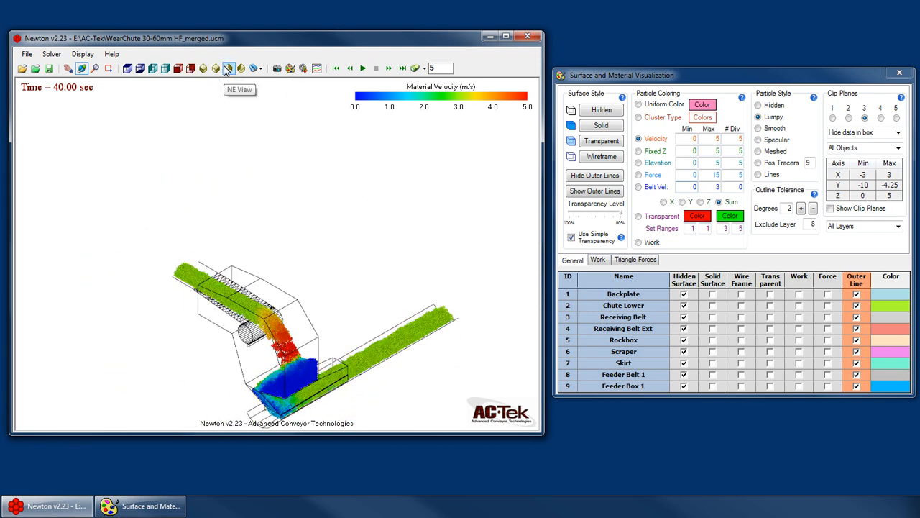
left_click_drag(268, 339, 180, 295)
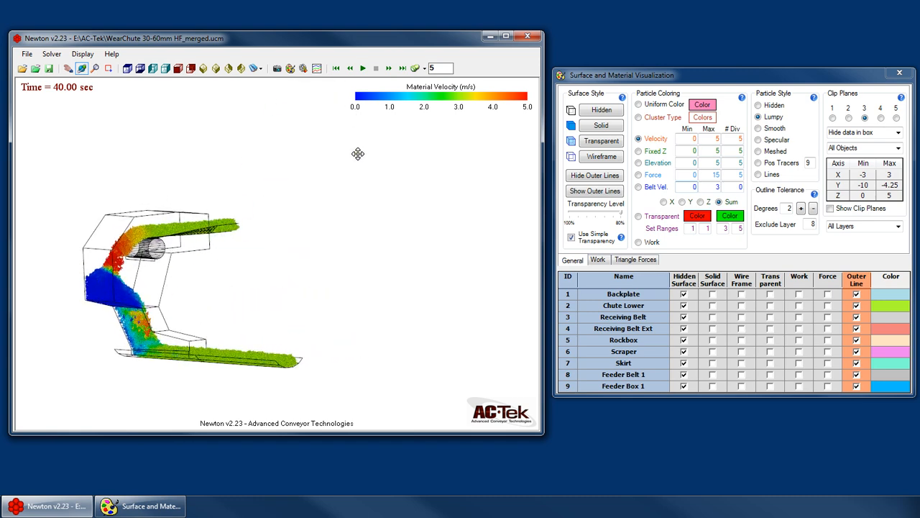